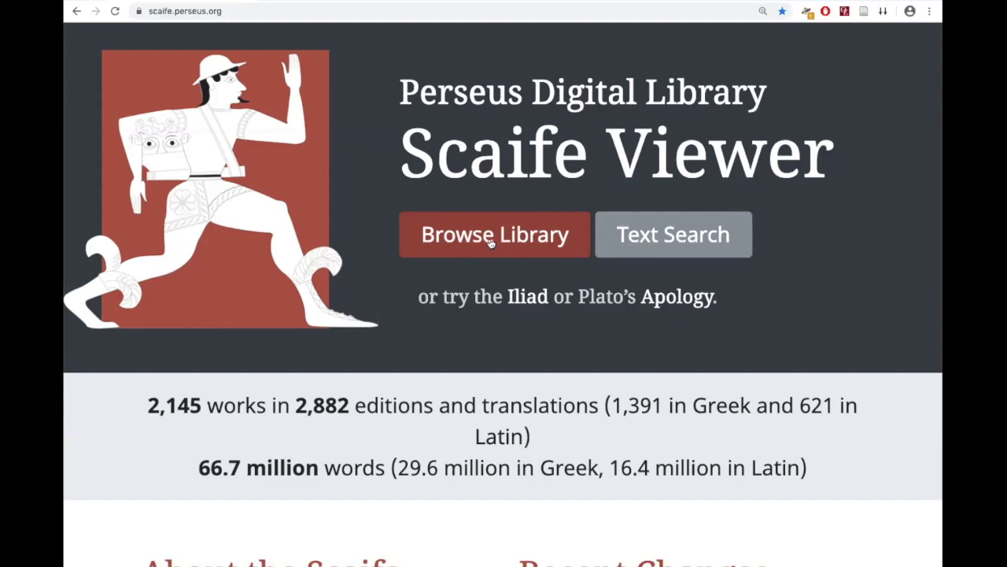
Return from the library listing to the home page and examine the corpus statistics, About section and Recent Changes
{"action": "left_click", "coordinate": [489, 240]}
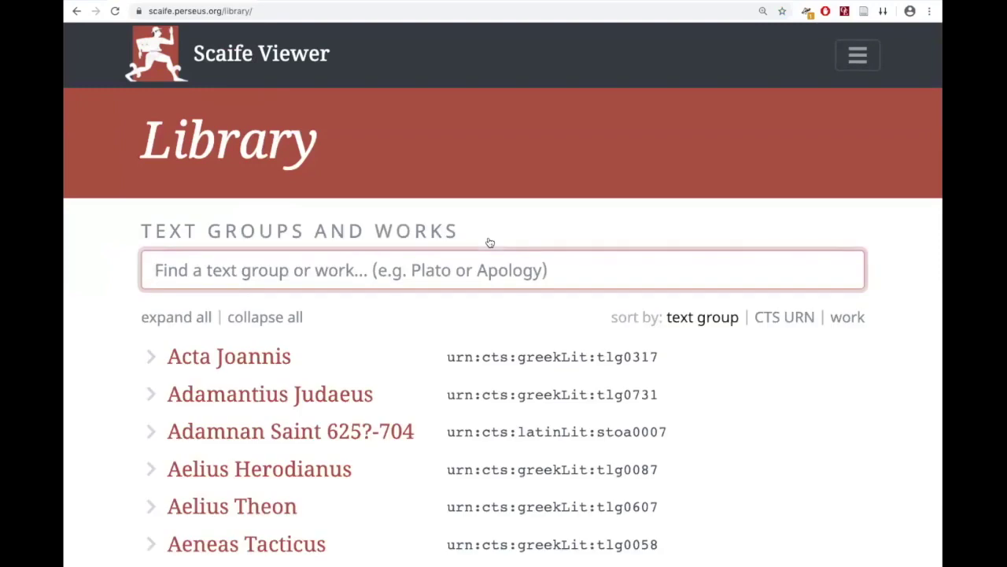
{"action": "key", "text": "super+bracketleft"}
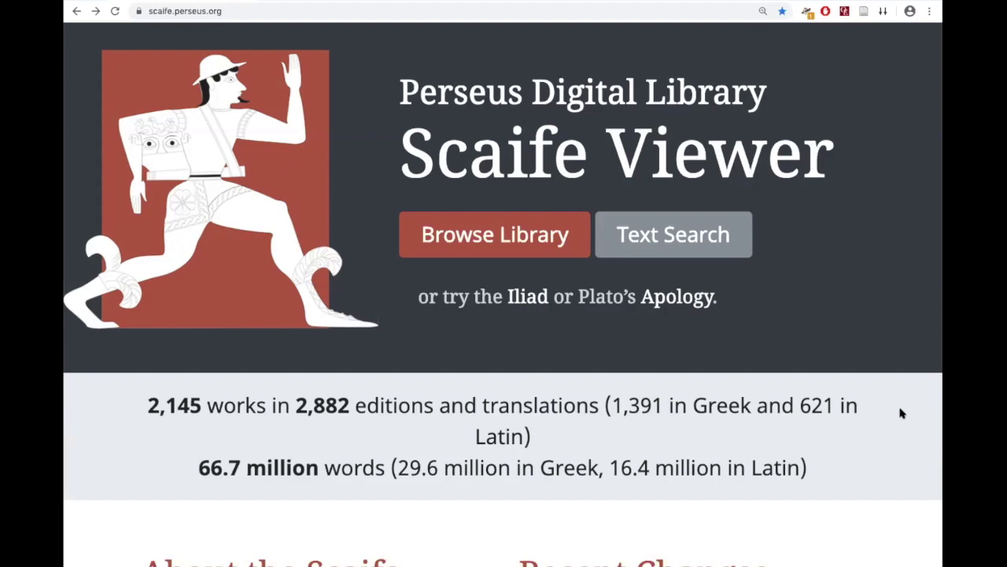
{"action": "scroll", "coordinate": [902, 413], "scroll_direction": "down", "scroll_amount": 1}
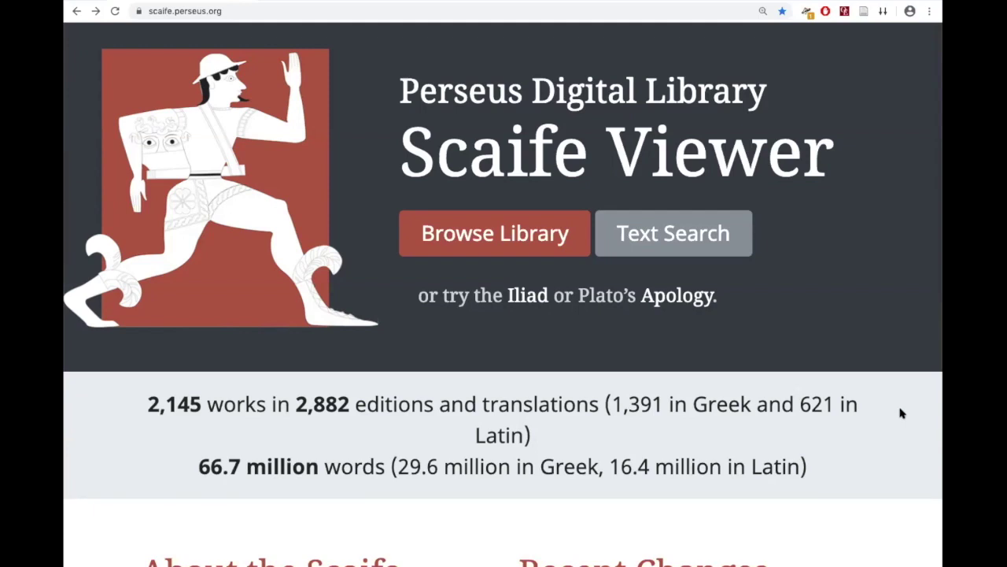
{"action": "scroll", "coordinate": [902, 414], "scroll_direction": "down", "scroll_amount": 1}
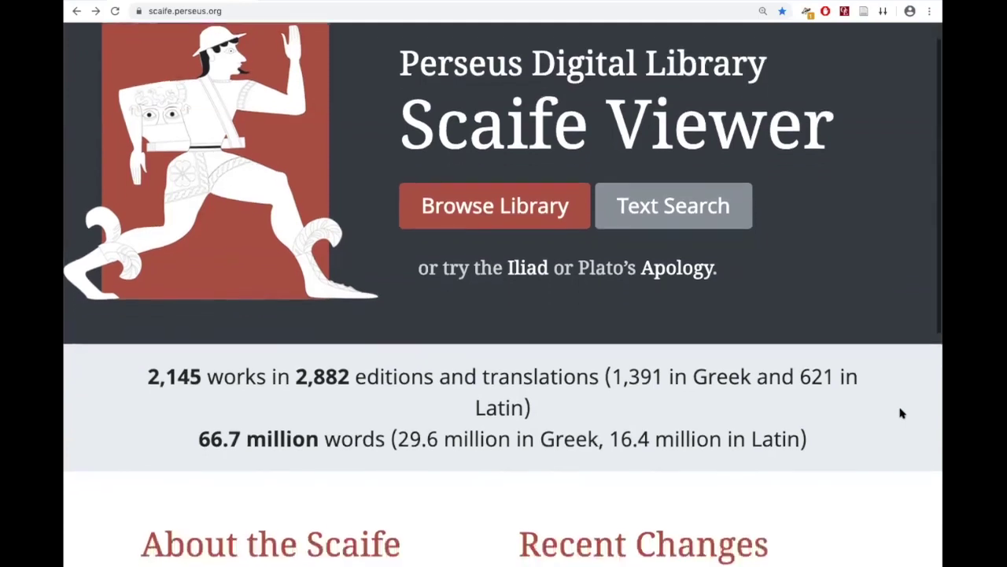
{"action": "scroll", "coordinate": [902, 414], "scroll_direction": "down", "scroll_amount": 4}
{"action": "scroll", "coordinate": [902, 413], "scroll_direction": "down", "scroll_amount": 4}
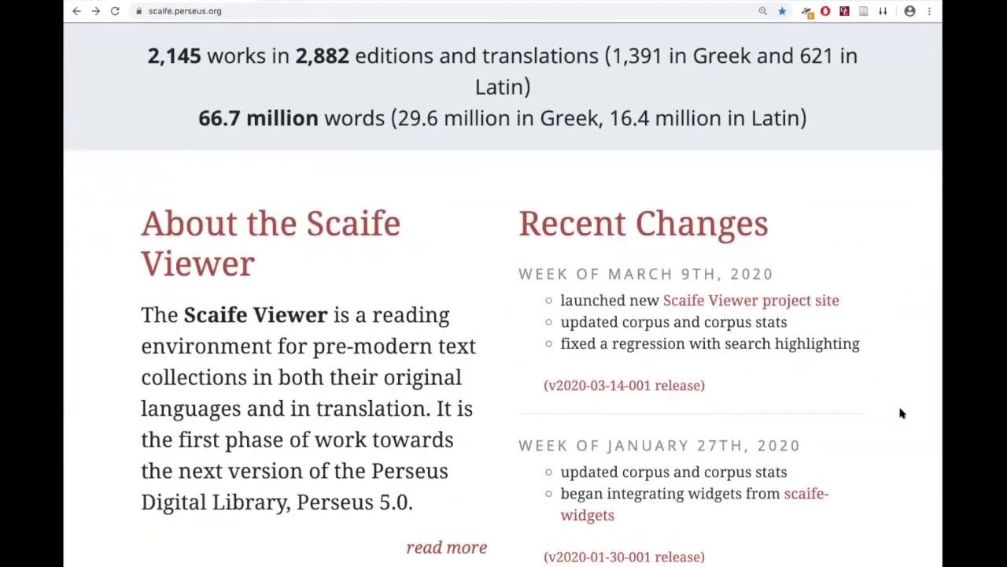
{"action": "scroll", "coordinate": [902, 413], "scroll_direction": "down", "scroll_amount": 4}
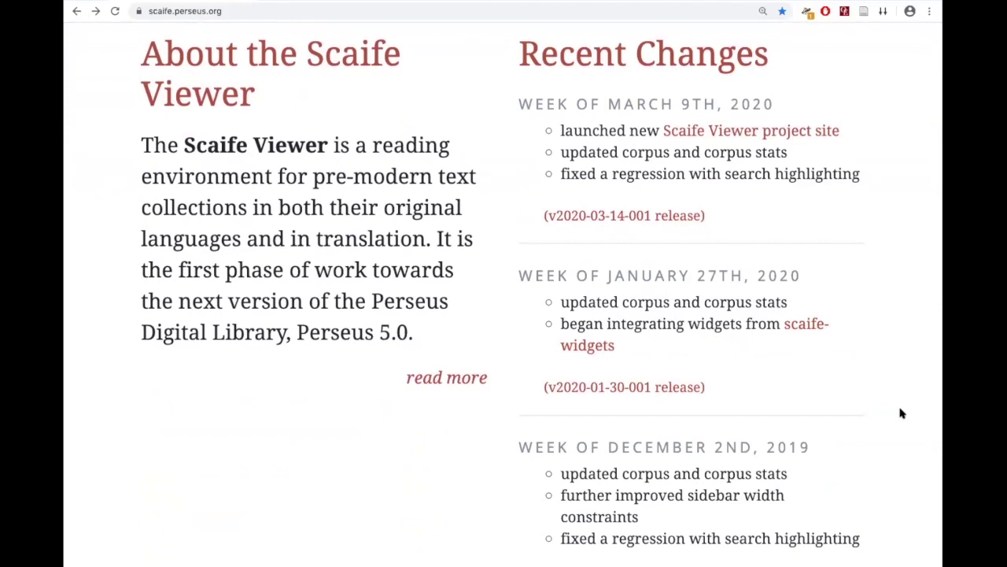
{"action": "scroll", "coordinate": [902, 413], "scroll_direction": "up", "scroll_amount": 3}
{"action": "scroll", "coordinate": [902, 413], "scroll_direction": "up", "scroll_amount": 3}
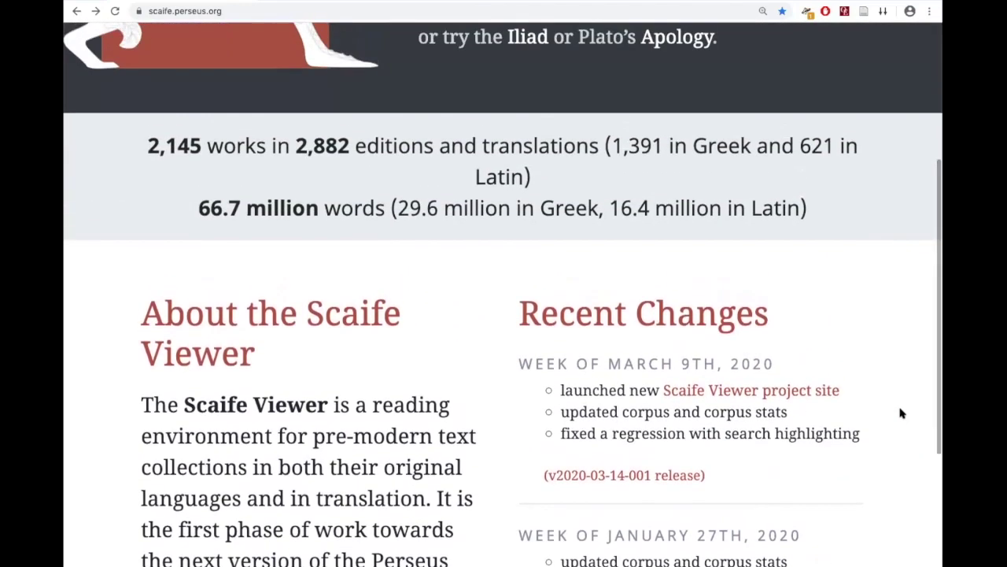
{"action": "scroll", "coordinate": [902, 413], "scroll_direction": "up", "scroll_amount": 1}
{"action": "scroll", "coordinate": [902, 413], "scroll_direction": "up", "scroll_amount": 1}
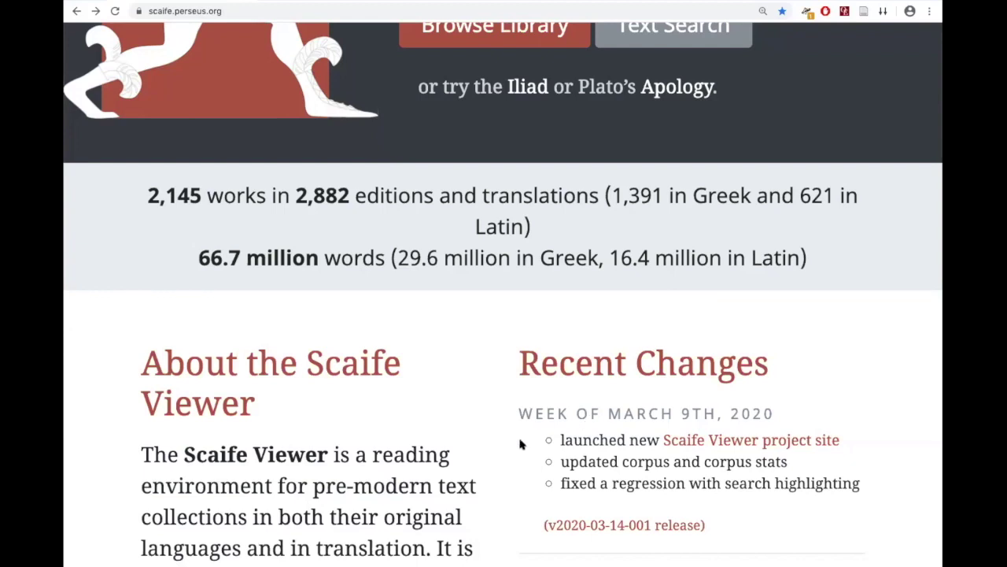
{"action": "scroll", "coordinate": [519, 445], "scroll_direction": "up", "scroll_amount": 3}
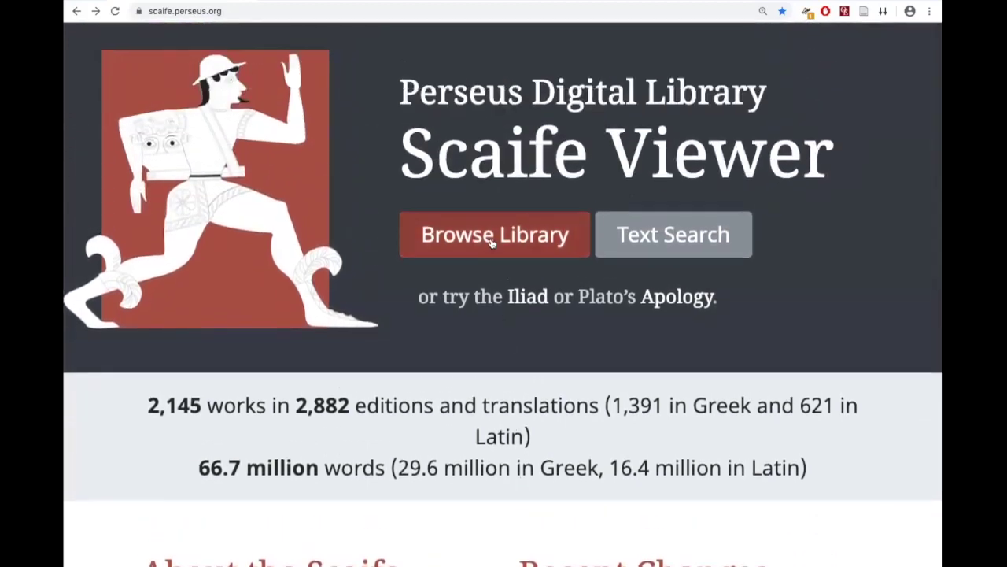
Open the library and browse its list of text groups and works, sorted by text group
{"action": "left_click", "coordinate": [495, 235]}
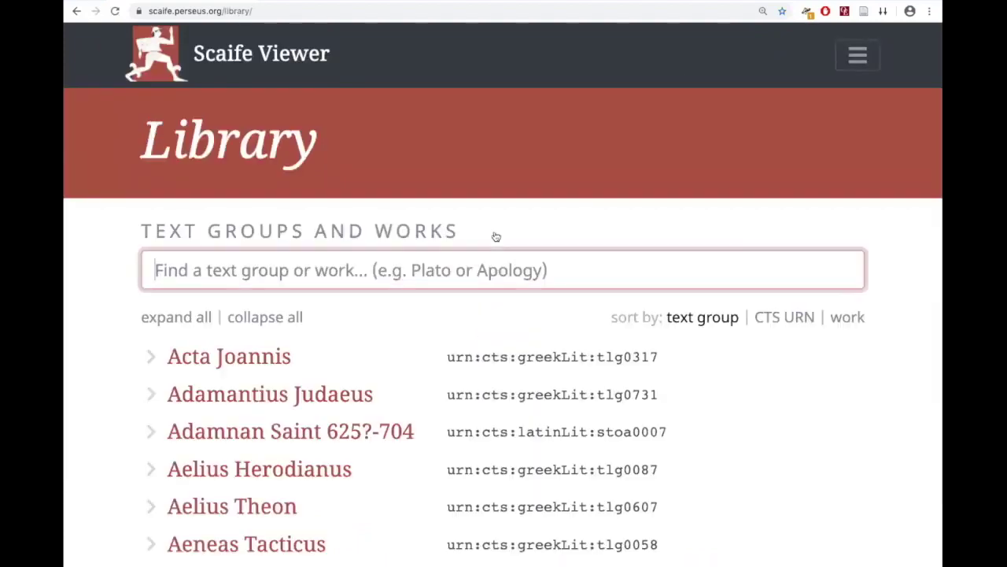
{"action": "scroll", "coordinate": [419, 381], "scroll_direction": "down", "scroll_amount": 20}
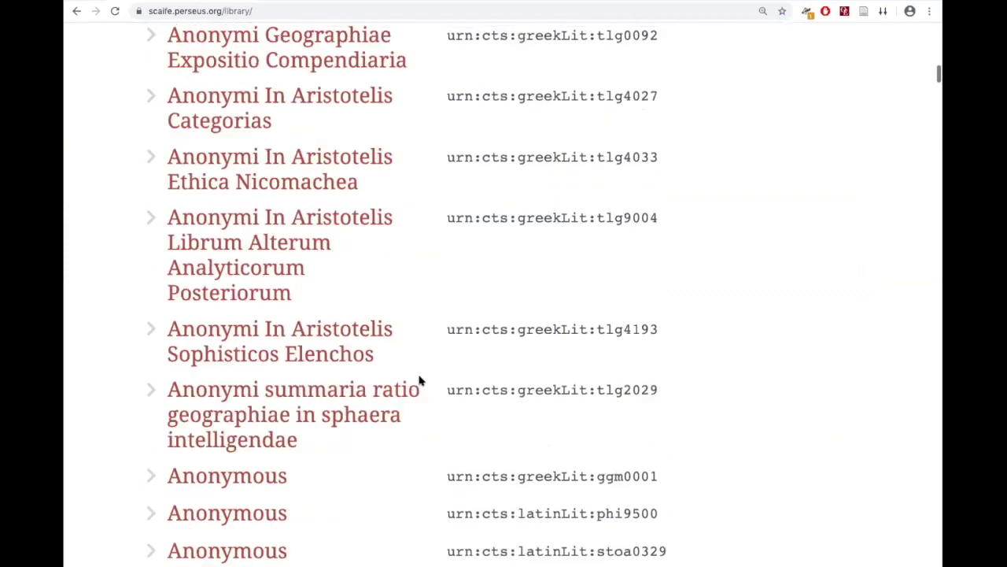
{"action": "scroll", "coordinate": [419, 380], "scroll_direction": "up", "scroll_amount": 20}
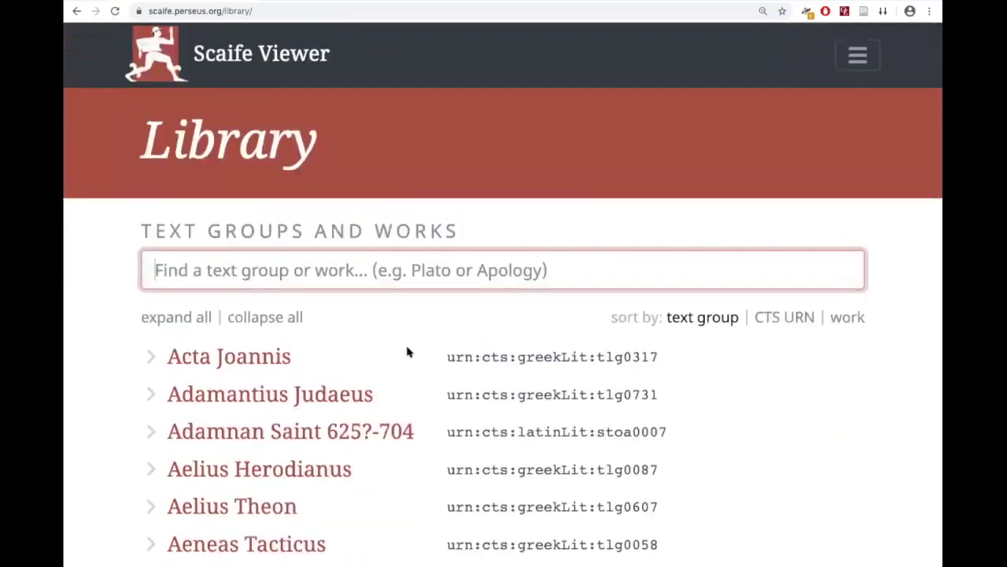
{"action": "left_click", "coordinate": [359, 268]}
{"action": "left_click", "coordinate": [706, 323]}
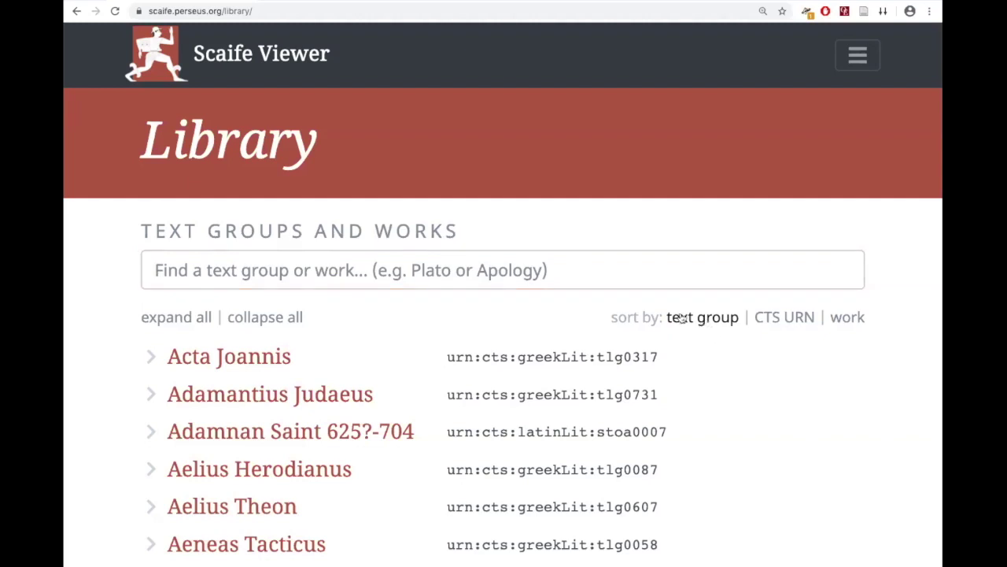
{"action": "left_click", "coordinate": [581, 272]}
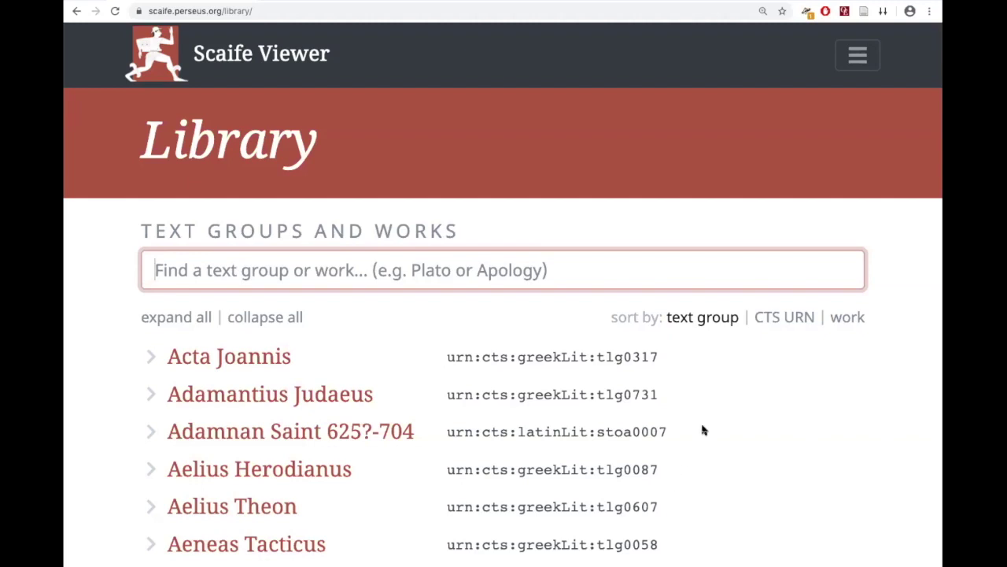
Sort the library listing by CTS URN, by work, and again by text group
{"action": "left_click", "coordinate": [784, 319]}
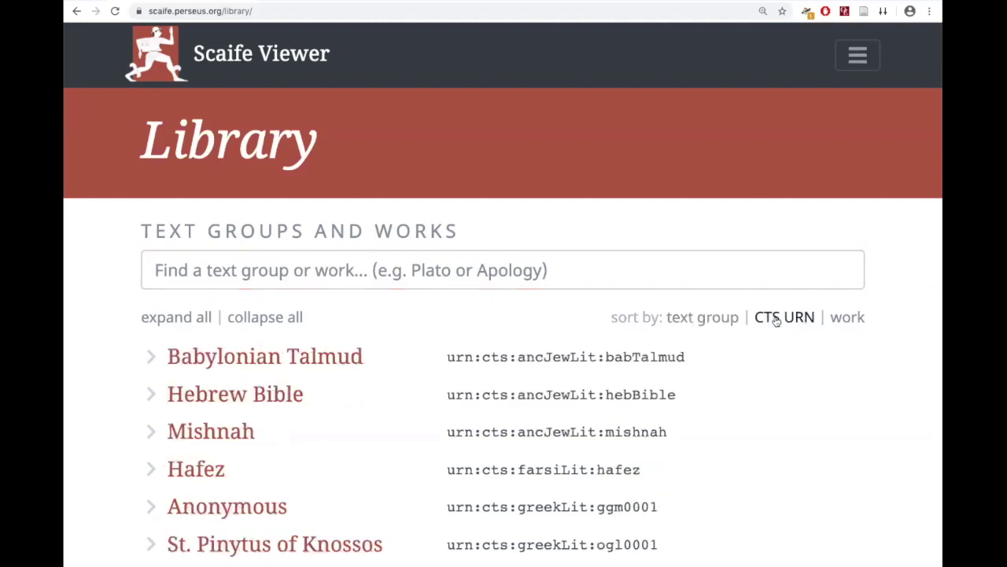
{"action": "left_click", "coordinate": [848, 319]}
{"action": "left_click", "coordinate": [686, 319]}
Search the library for "septuag" and check the language versions offered for Genesis and Exodus
{"action": "left_click", "coordinate": [610, 272]}
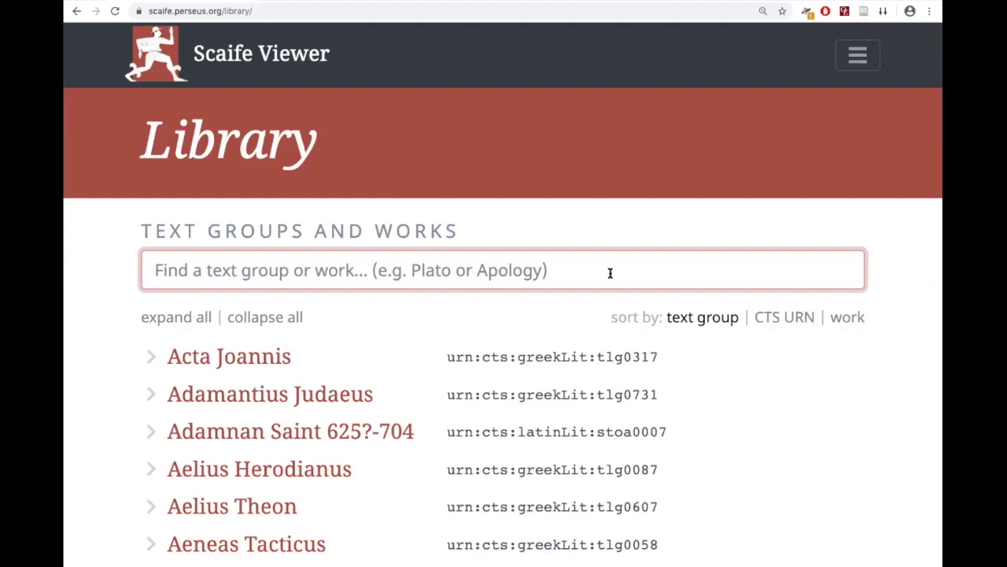
{"action": "type", "text": "s"}
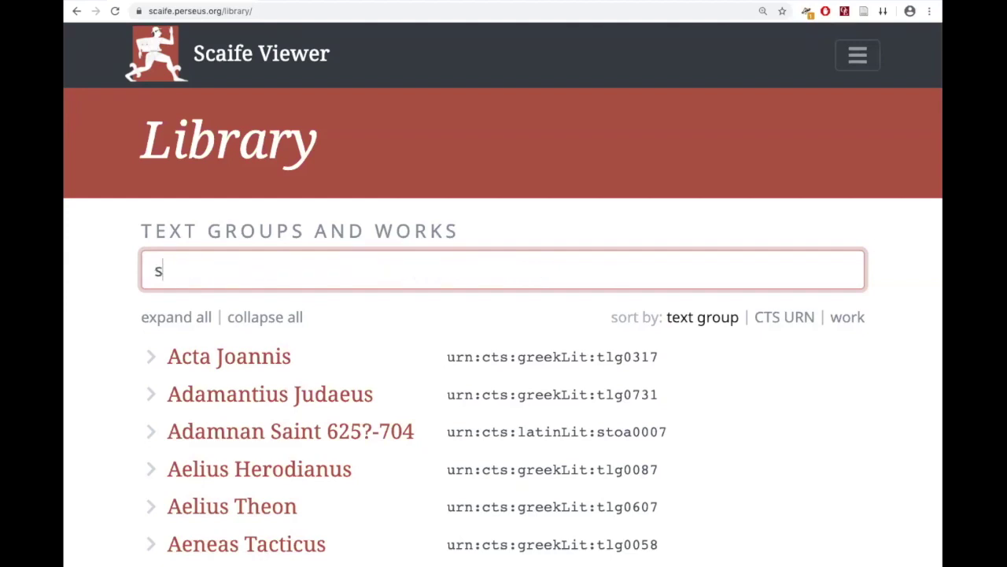
{"action": "type", "text": "eptuag"}
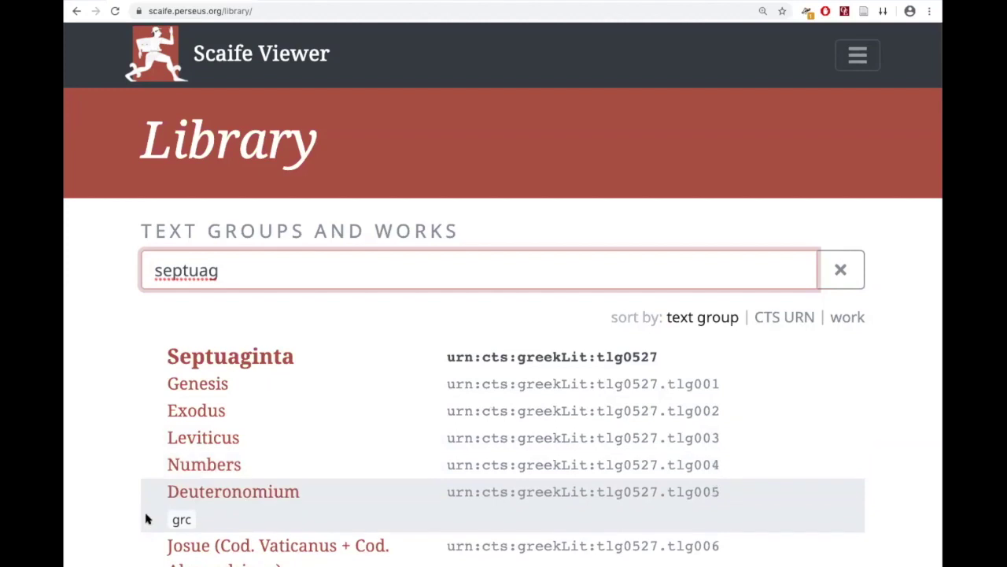
{"action": "right_click", "coordinate": [191, 495]}
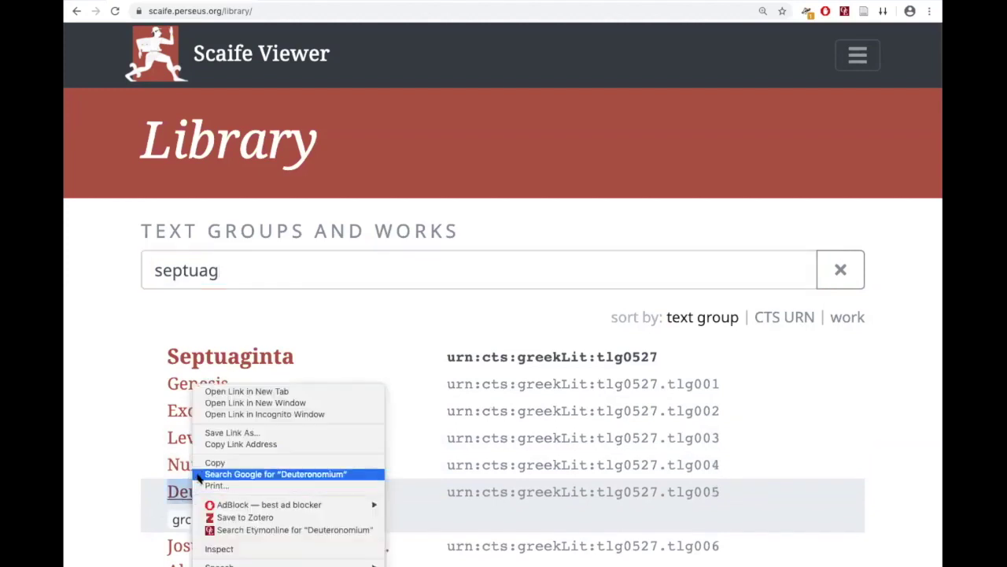
{"action": "left_click", "coordinate": [118, 484]}
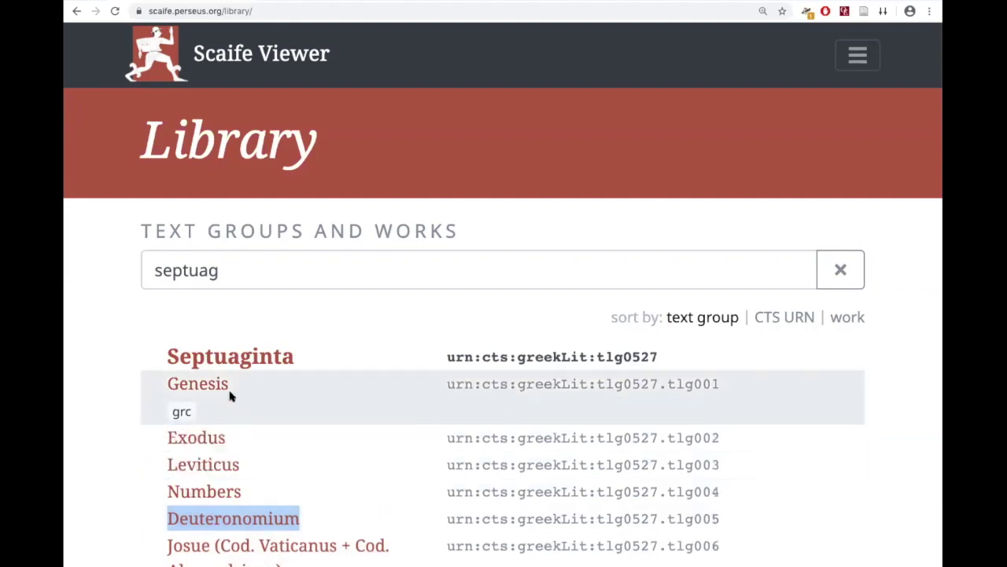
{"action": "mouse_move", "coordinate": [183, 416]}
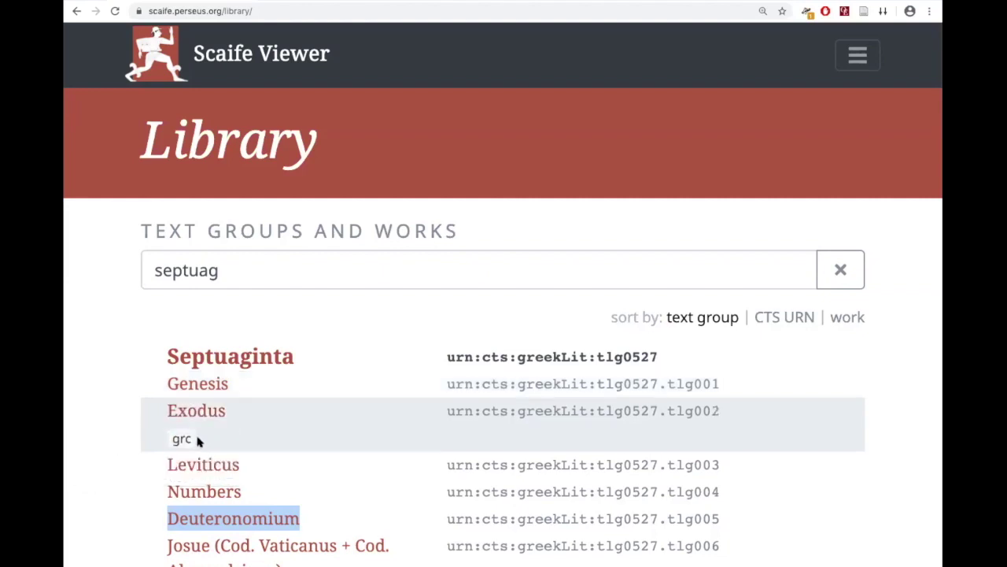
{"action": "mouse_move", "coordinate": [189, 441]}
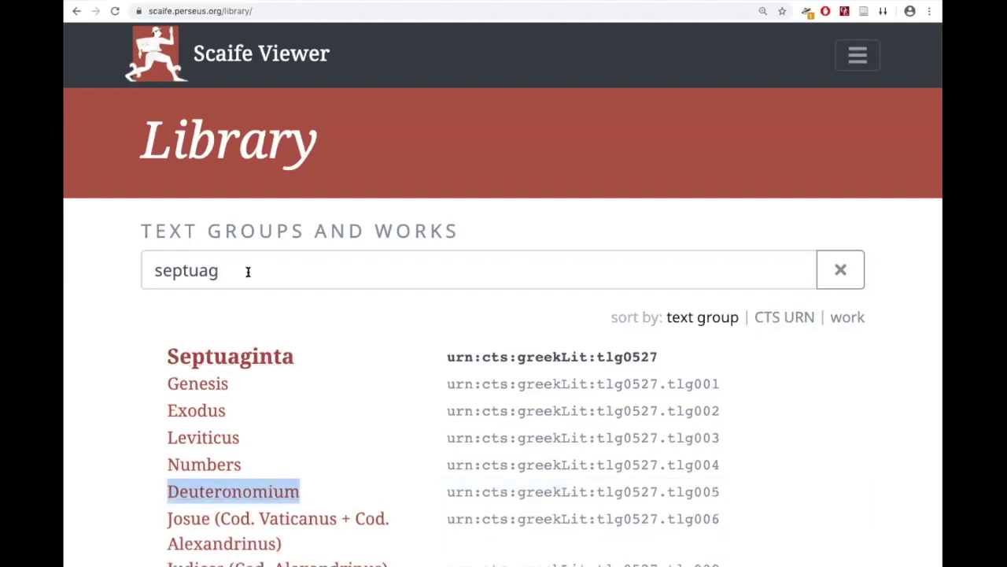
Replace the library search text with "hippolytus"
{"action": "left_click", "coordinate": [248, 272]}
{"action": "double_click", "coordinate": [248, 272]}
{"action": "type", "text": "hi"}
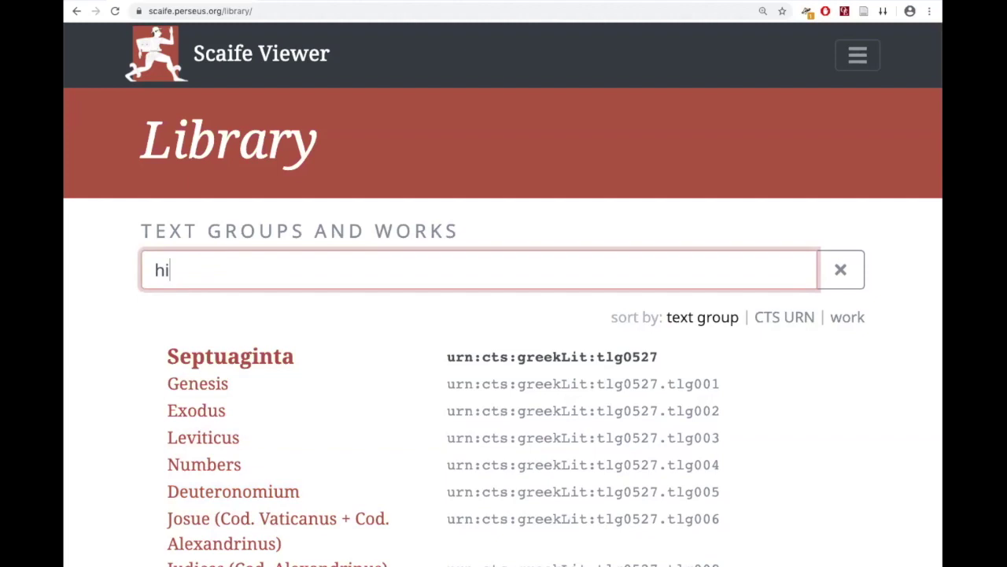
{"action": "type", "text": "ppolytus"}
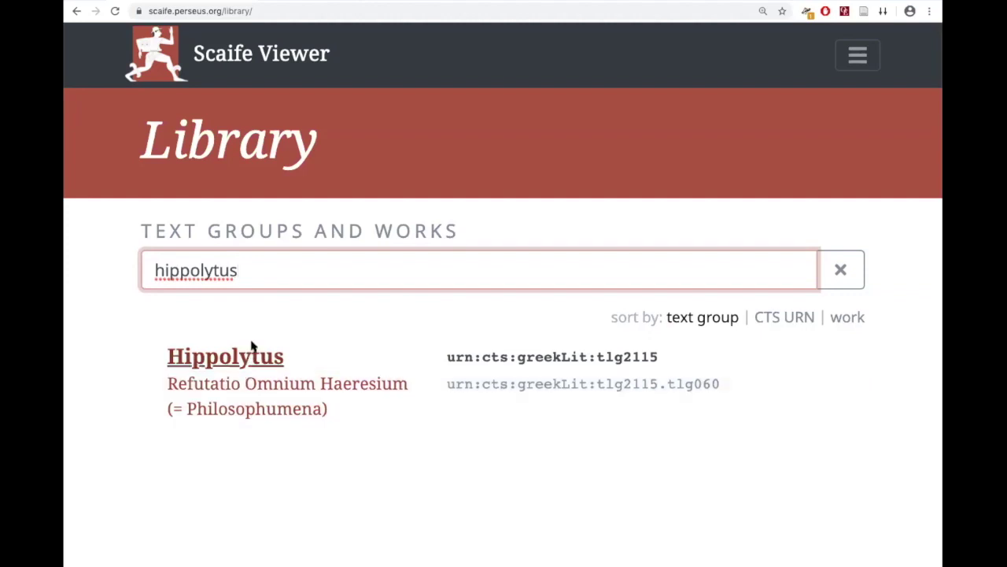
Search the library for "eurip" and check the language versions offered for Euripides' plays, including Electra
{"action": "double_click", "coordinate": [267, 273]}
{"action": "type", "text": "eu"}
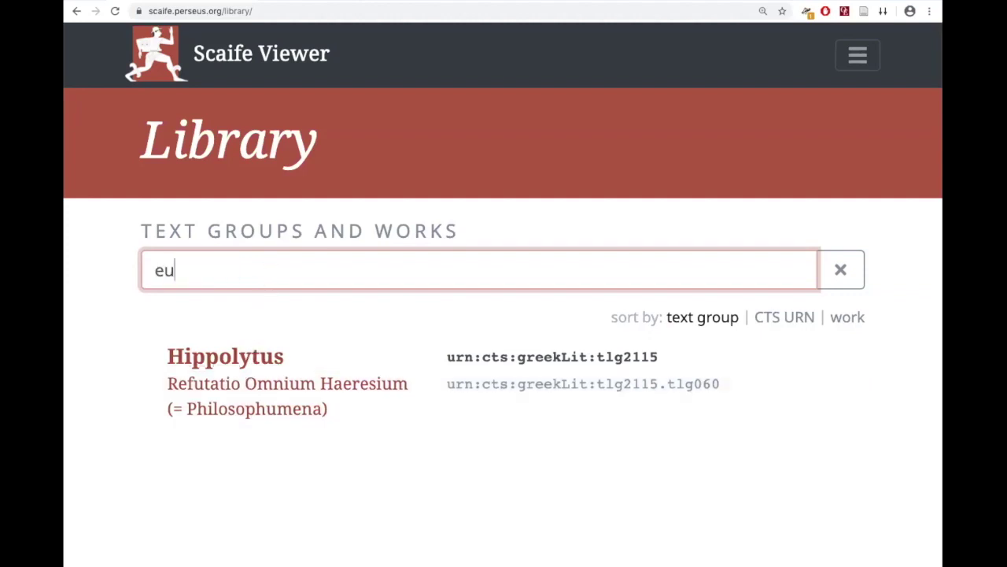
{"action": "type", "text": "rip"}
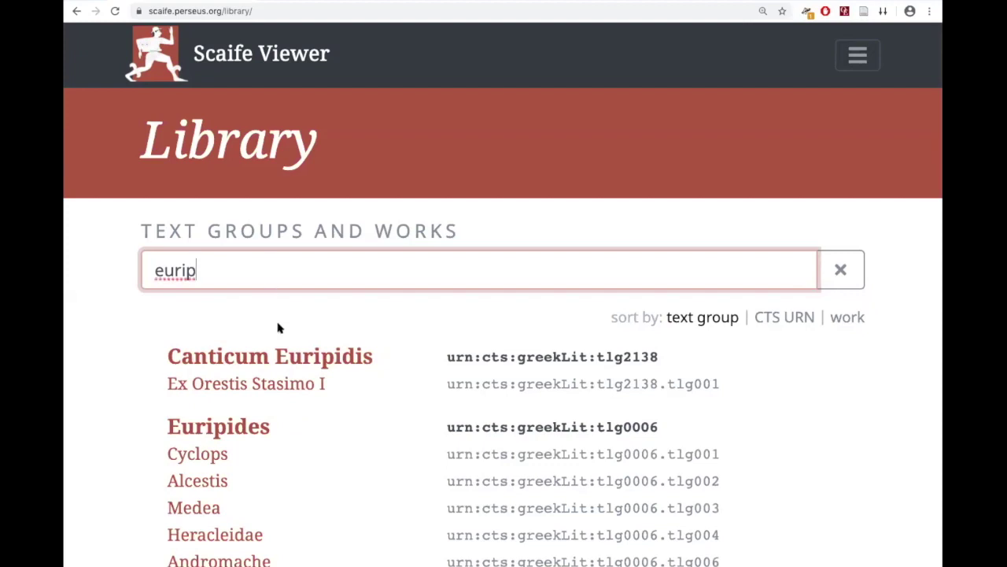
{"action": "scroll", "coordinate": [278, 328], "scroll_direction": "down", "scroll_amount": 6}
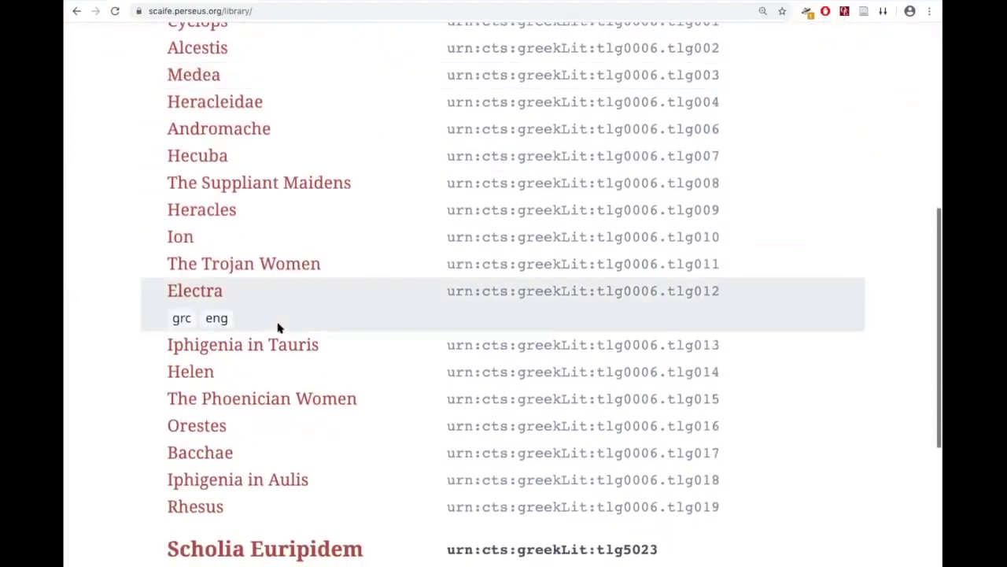
{"action": "scroll", "coordinate": [278, 328], "scroll_direction": "up", "scroll_amount": 2}
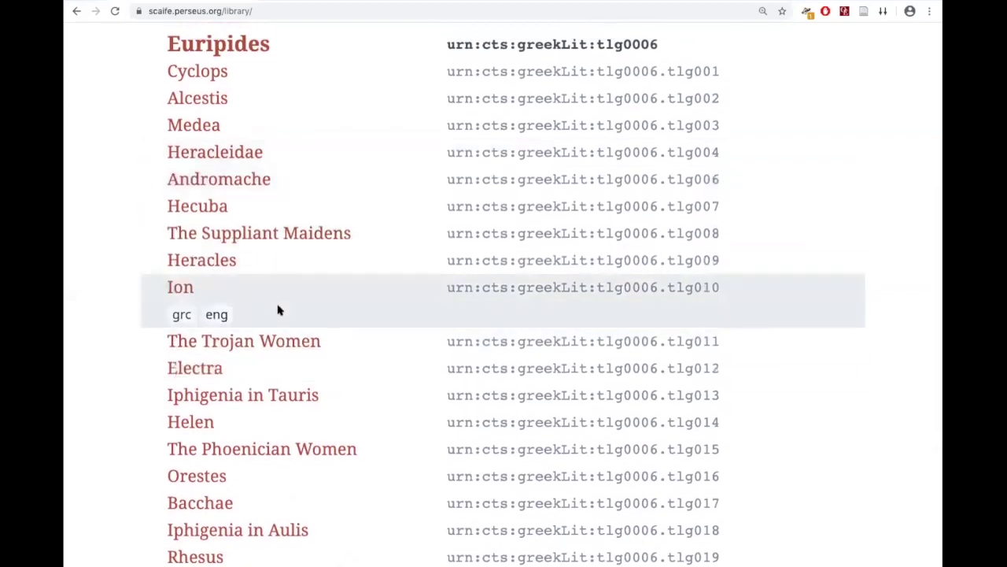
{"action": "mouse_move", "coordinate": [261, 337]}
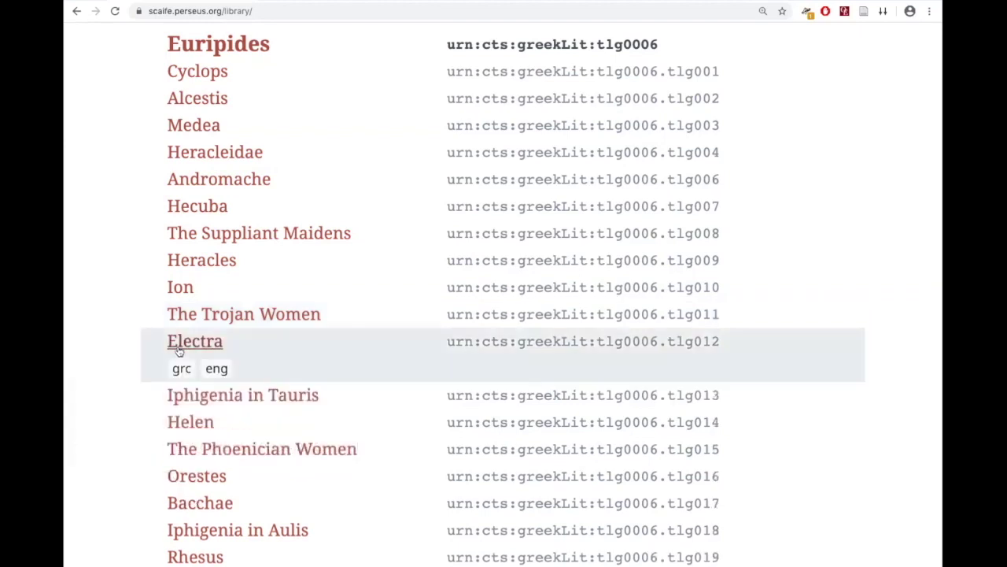
{"action": "mouse_move", "coordinate": [220, 364]}
{"action": "scroll", "coordinate": [242, 359], "scroll_direction": "up", "scroll_amount": 5}
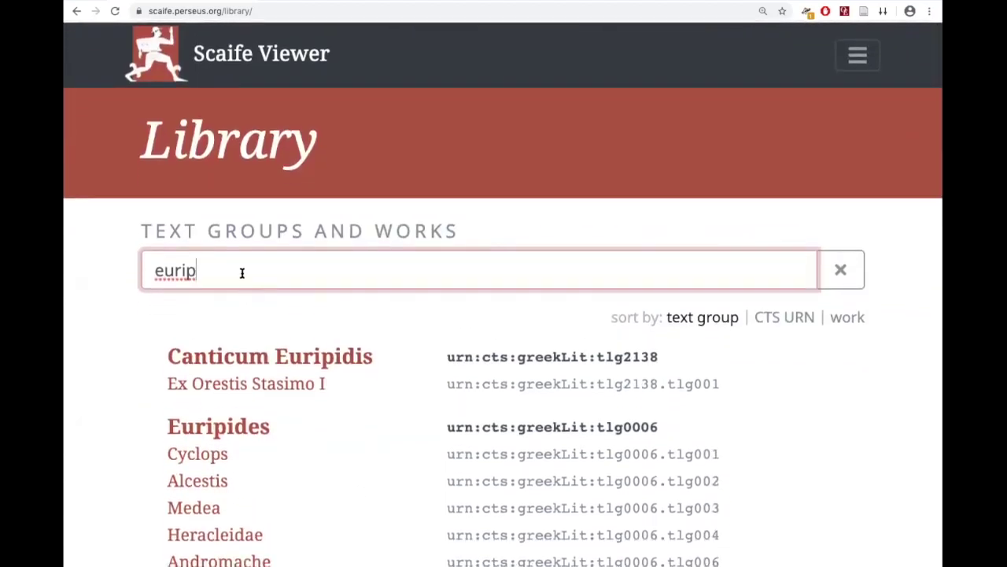
Search the library for "septuag" and open the Greek edition of Deuteronomium for reading
{"action": "double_click", "coordinate": [242, 272]}
{"action": "type", "text": "s"}
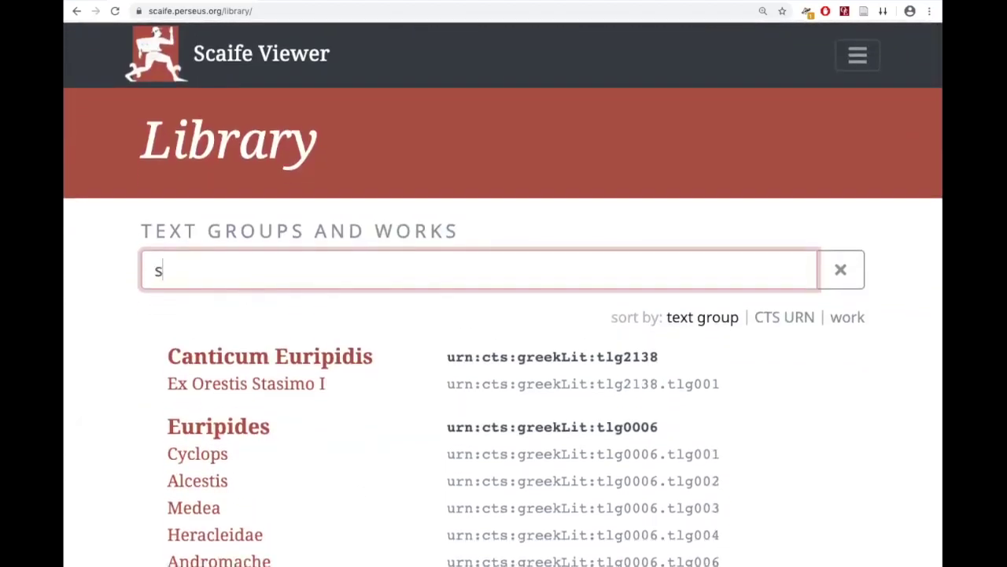
{"action": "type", "text": "eptuag"}
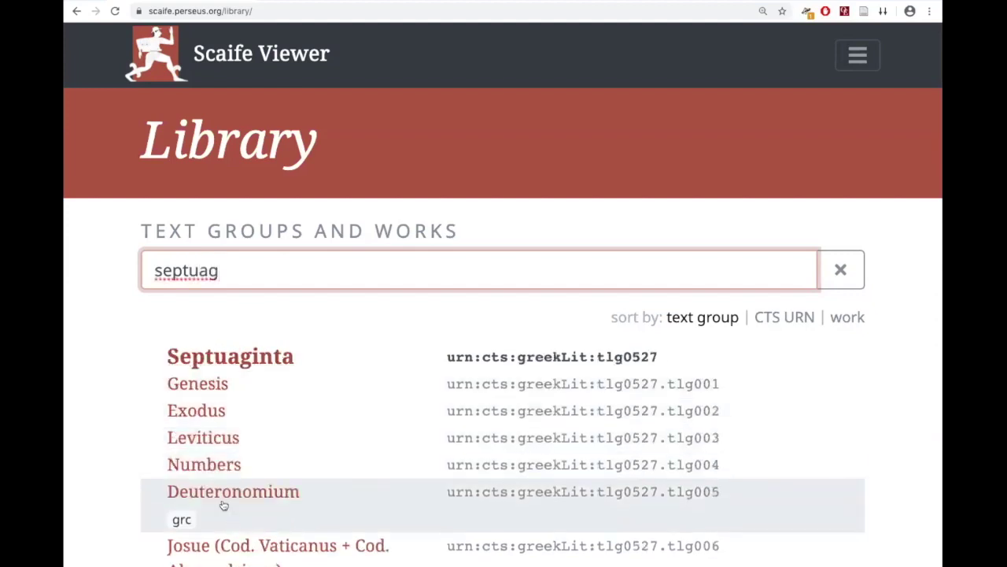
{"action": "left_click", "coordinate": [221, 498]}
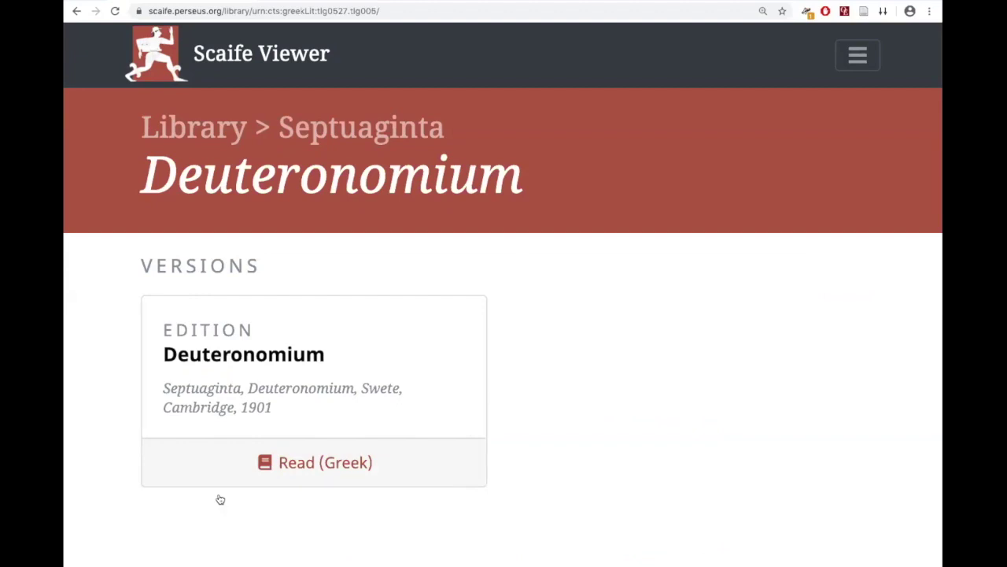
{"action": "left_click", "coordinate": [304, 465]}
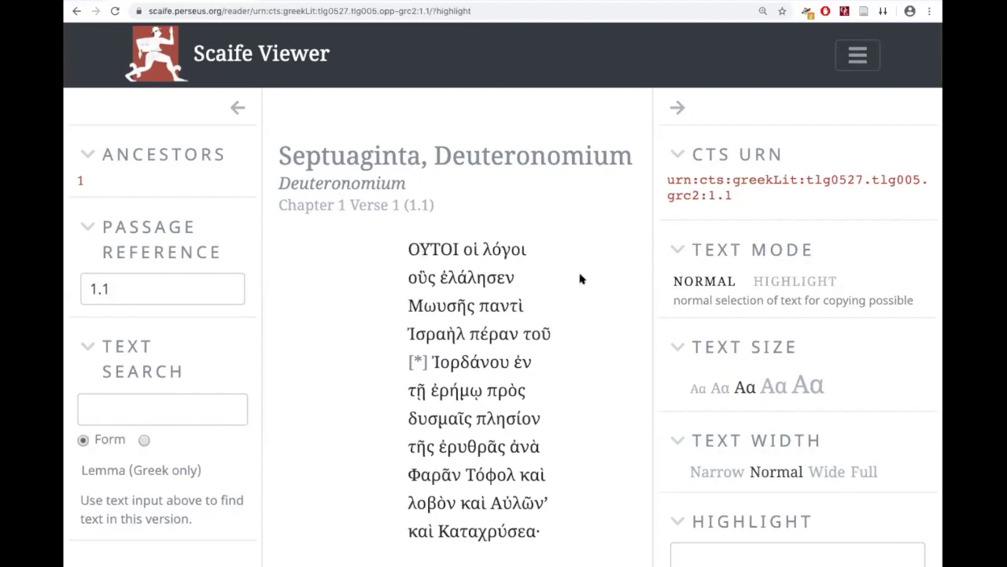
Switch the reader's text mode to Highlight
{"action": "left_click", "coordinate": [785, 285]}
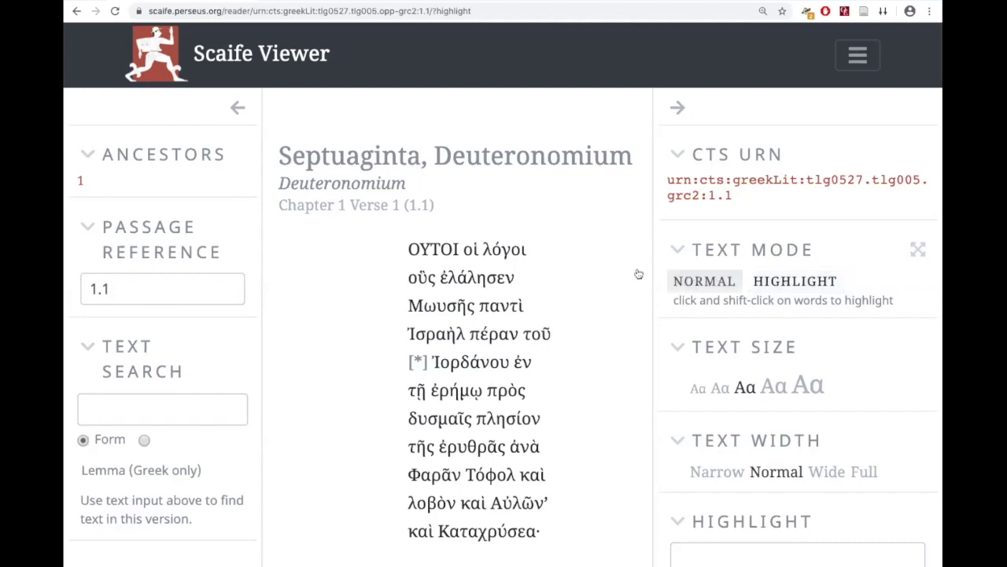
Highlight λόγοι and the last καὶ in verse 1.1 to look up their morphology, and return the text mode to Normal
{"action": "scroll", "coordinate": [713, 356], "scroll_direction": "down", "scroll_amount": 3}
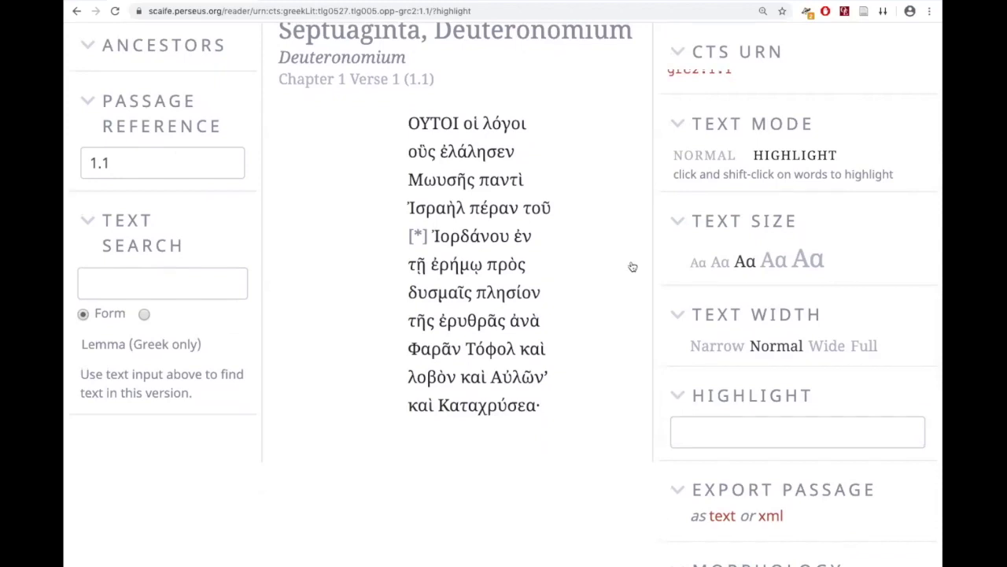
{"action": "left_click", "coordinate": [504, 128]}
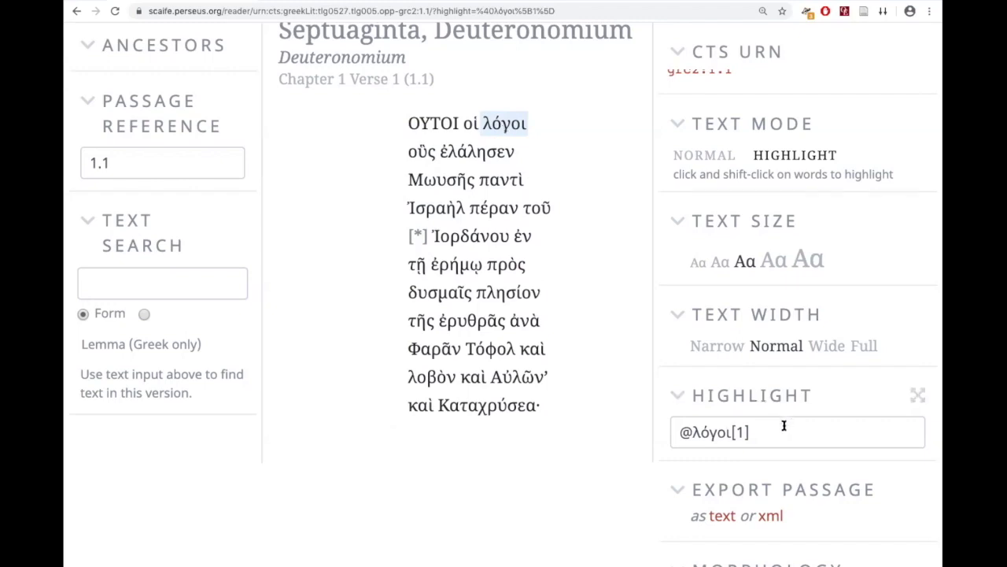
{"action": "scroll", "coordinate": [784, 425], "scroll_direction": "down", "scroll_amount": 5}
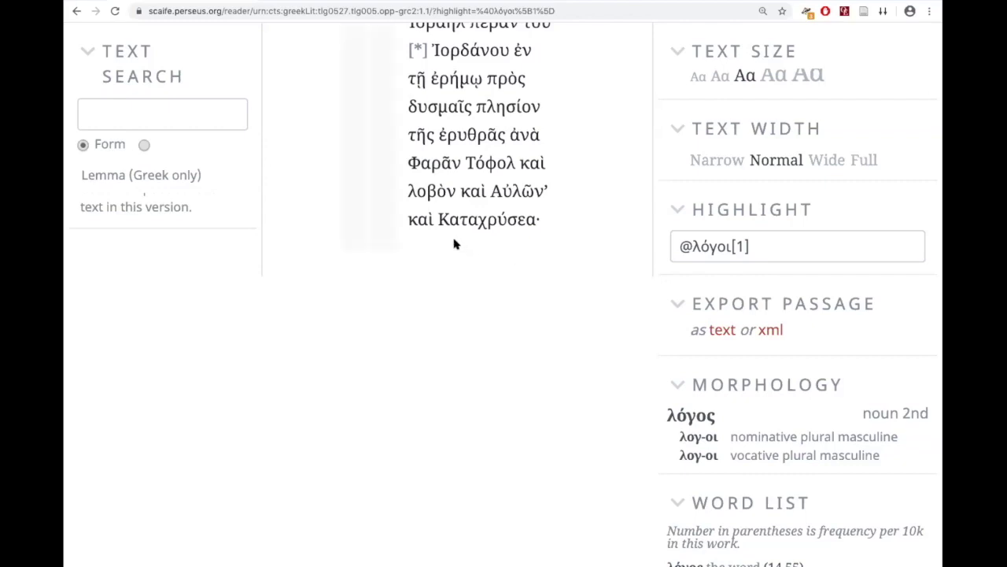
{"action": "left_click", "coordinate": [422, 220]}
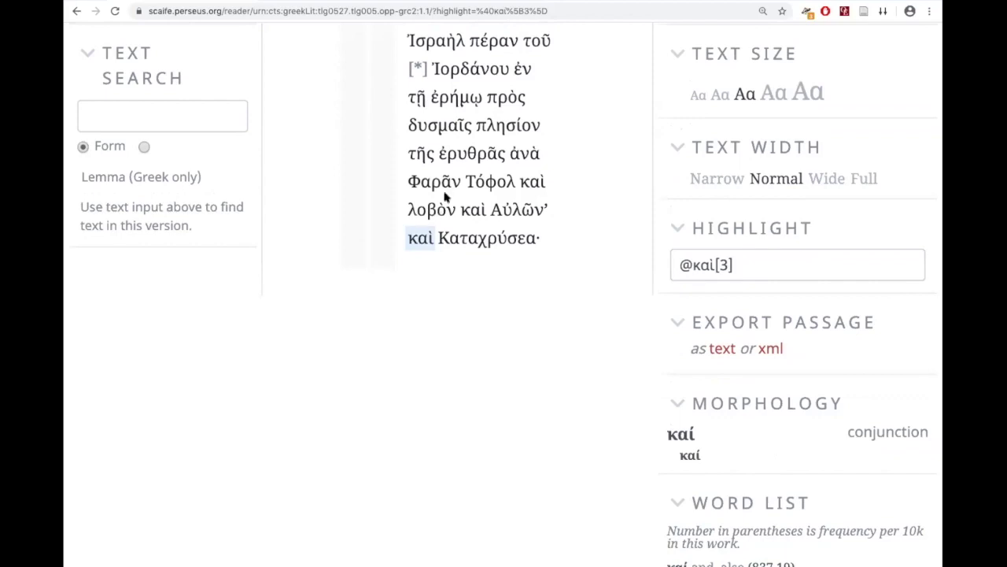
{"action": "scroll", "coordinate": [447, 193], "scroll_direction": "up", "scroll_amount": 5}
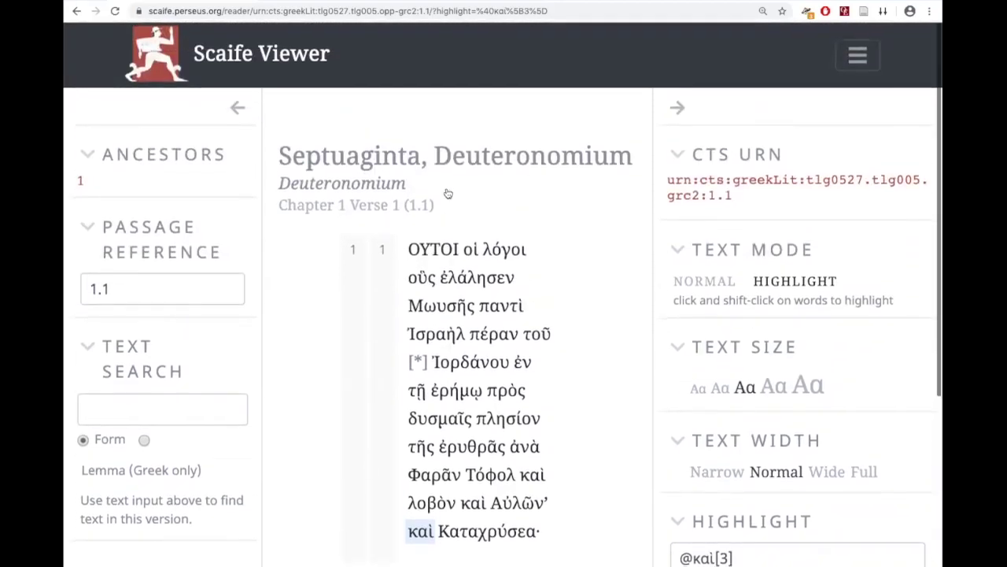
{"action": "left_click", "coordinate": [696, 283]}
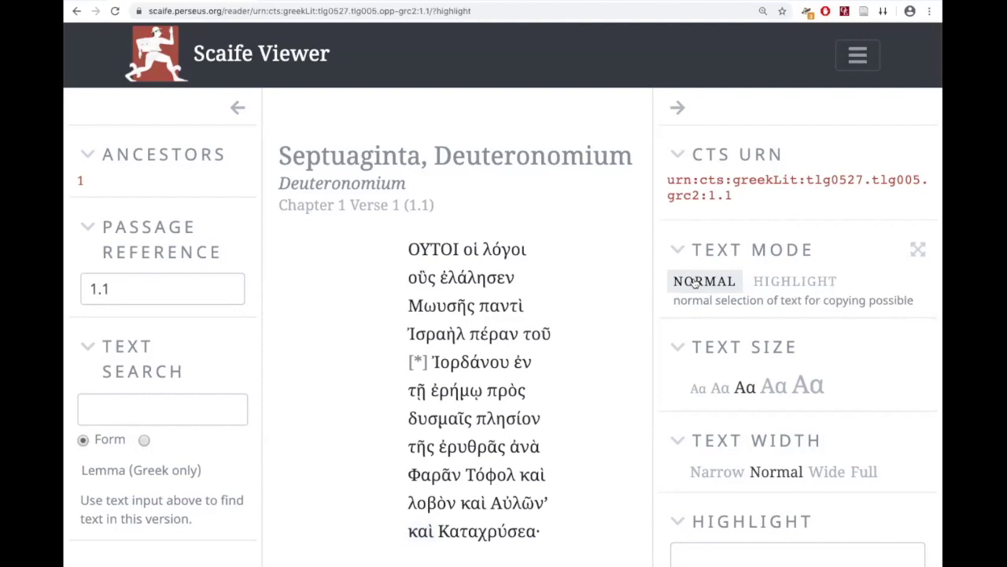
Try the different text sizes on the passage, from smallest to largest, and finish on the second smallest
{"action": "left_click", "coordinate": [720, 388]}
{"action": "left_click", "coordinate": [698, 387]}
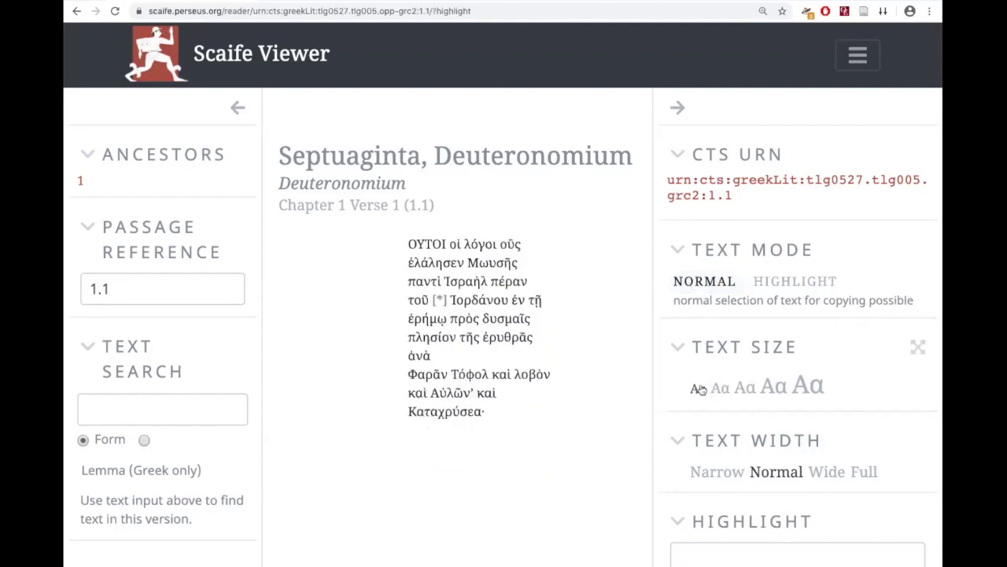
{"action": "left_click", "coordinate": [774, 387]}
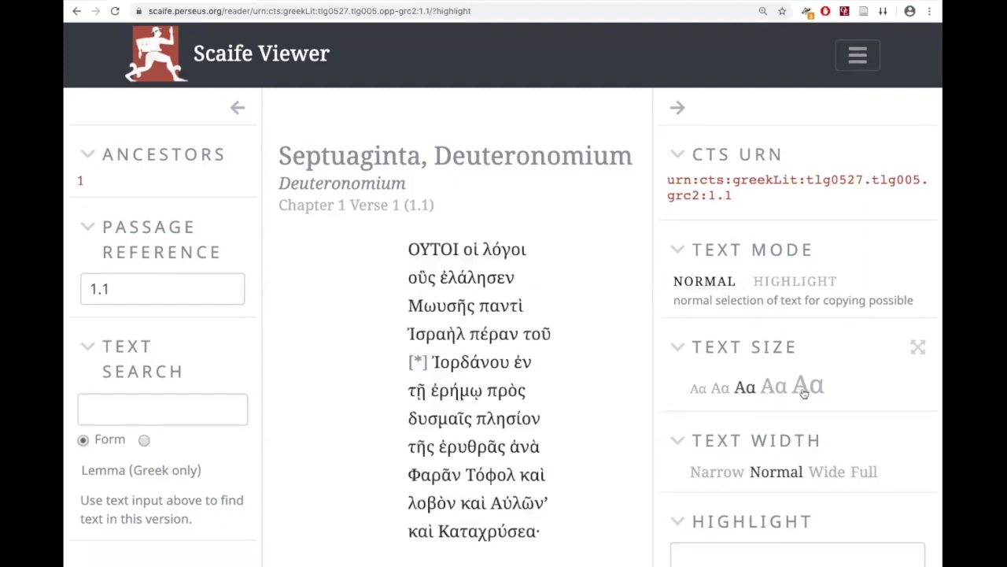
{"action": "left_click", "coordinate": [805, 388]}
{"action": "left_click", "coordinate": [746, 388]}
{"action": "left_click", "coordinate": [720, 388]}
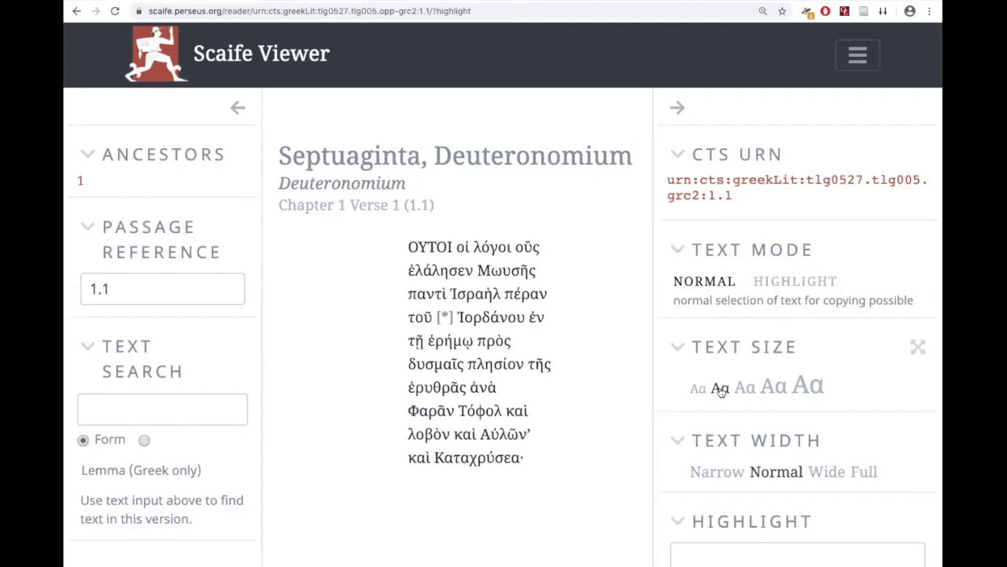
Try the Narrow, Normal and Wide text widths on the passage, and finish on Full
{"action": "left_click", "coordinate": [723, 473]}
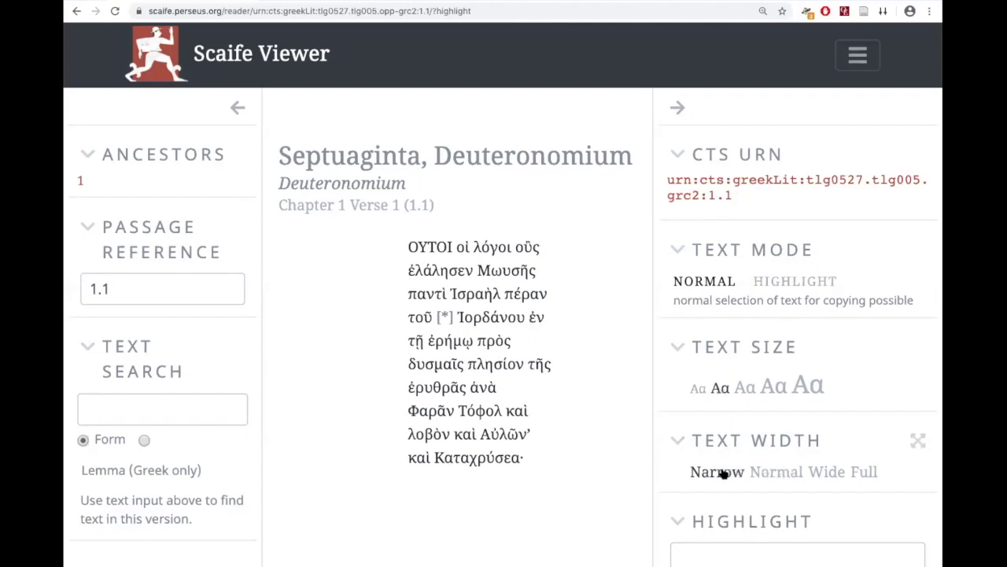
{"action": "left_click", "coordinate": [773, 473]}
{"action": "left_click", "coordinate": [826, 475]}
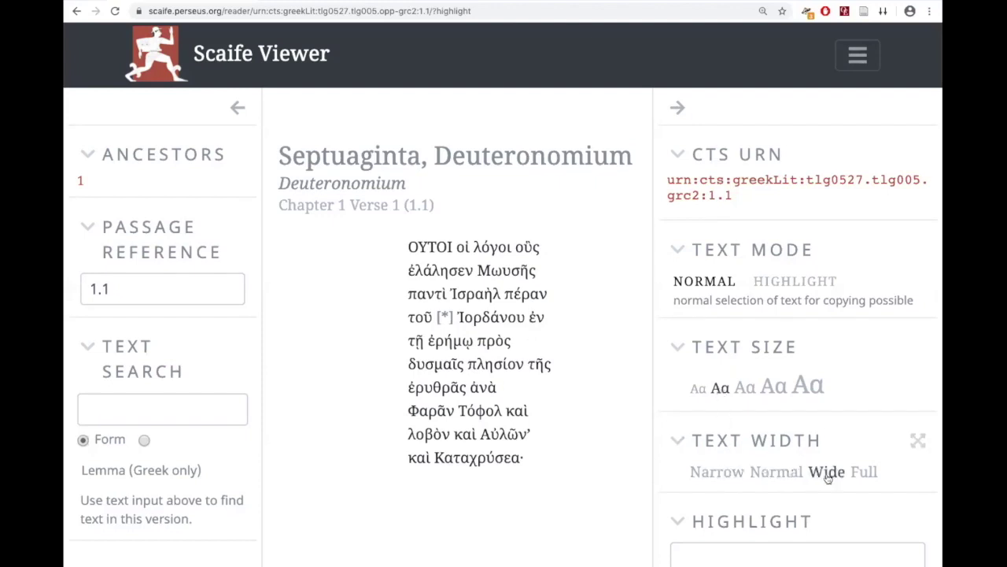
{"action": "left_click", "coordinate": [862, 473]}
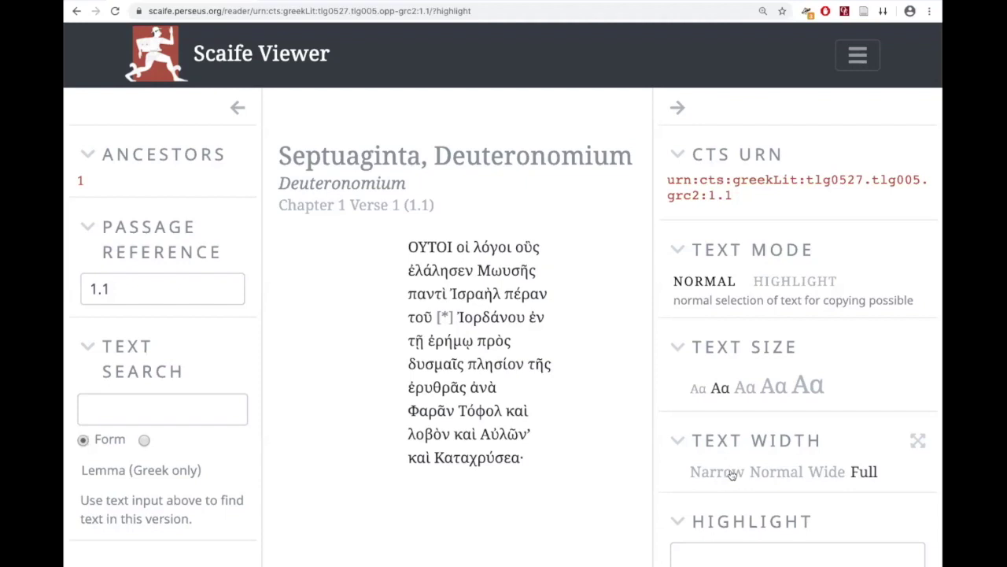
Collapse the sidebar holding the passage reference and text search, and compare all four text widths again, ending on Full
{"action": "left_click", "coordinate": [238, 108]}
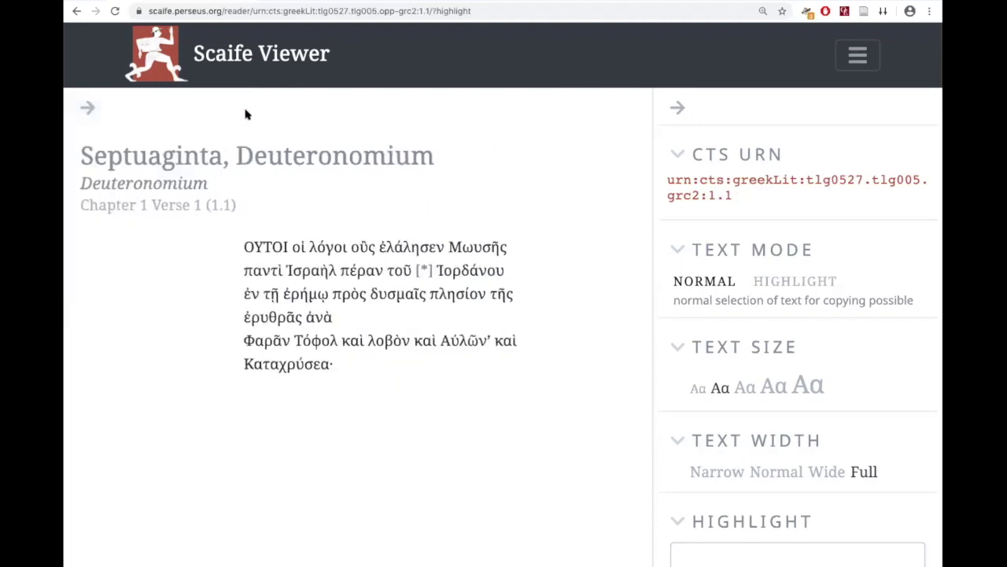
{"action": "left_click", "coordinate": [829, 472]}
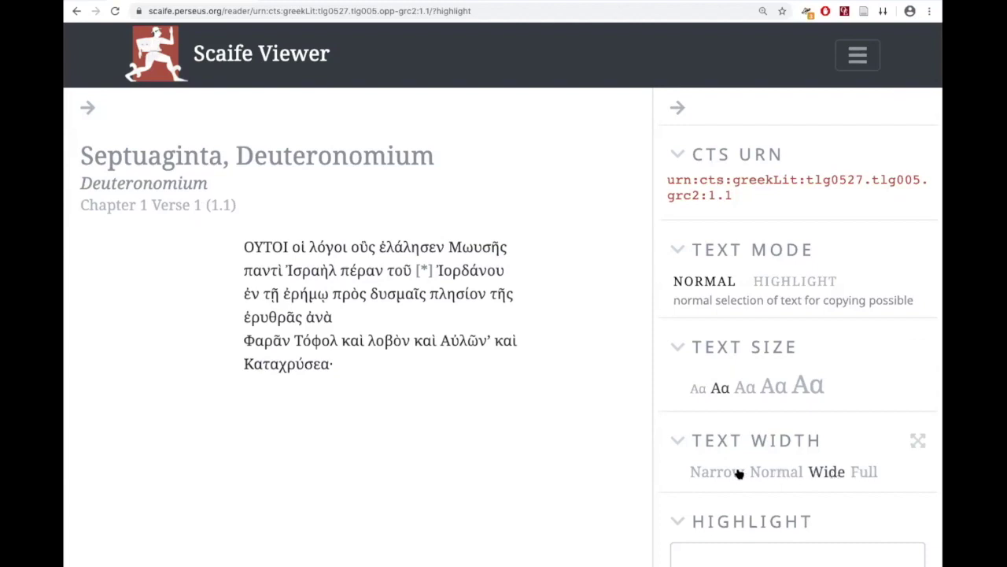
{"action": "left_click", "coordinate": [738, 473]}
{"action": "left_click", "coordinate": [794, 473]}
{"action": "left_click", "coordinate": [829, 472]}
{"action": "left_click", "coordinate": [866, 472]}
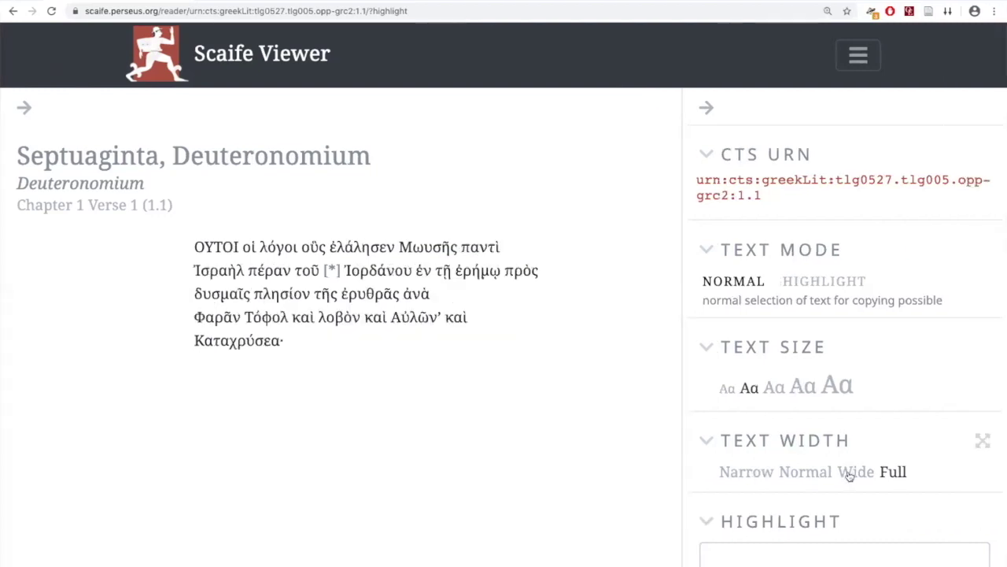
{"action": "left_click", "coordinate": [850, 472]}
{"action": "left_click", "coordinate": [815, 474]}
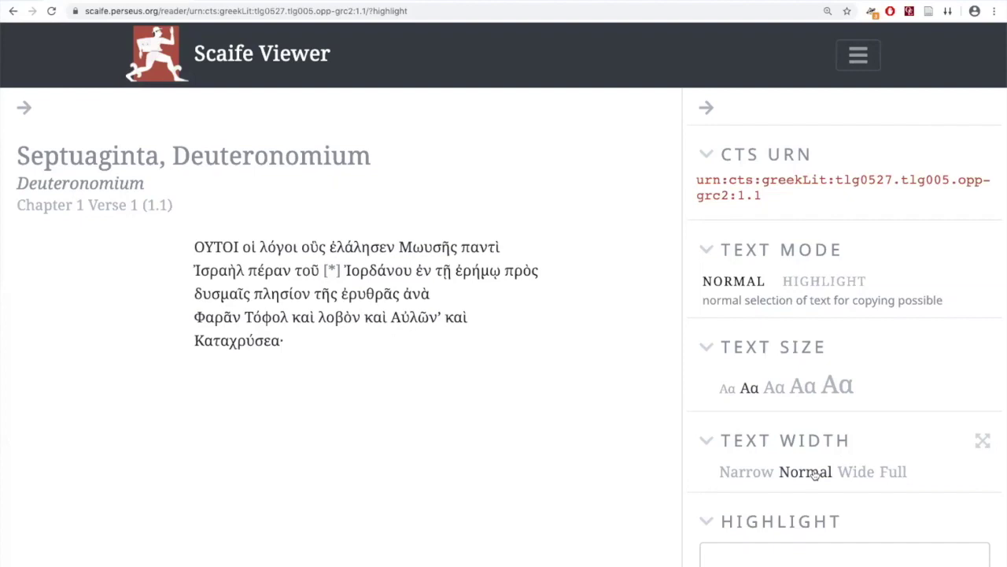
{"action": "left_click", "coordinate": [752, 473]}
{"action": "left_click", "coordinate": [895, 472]}
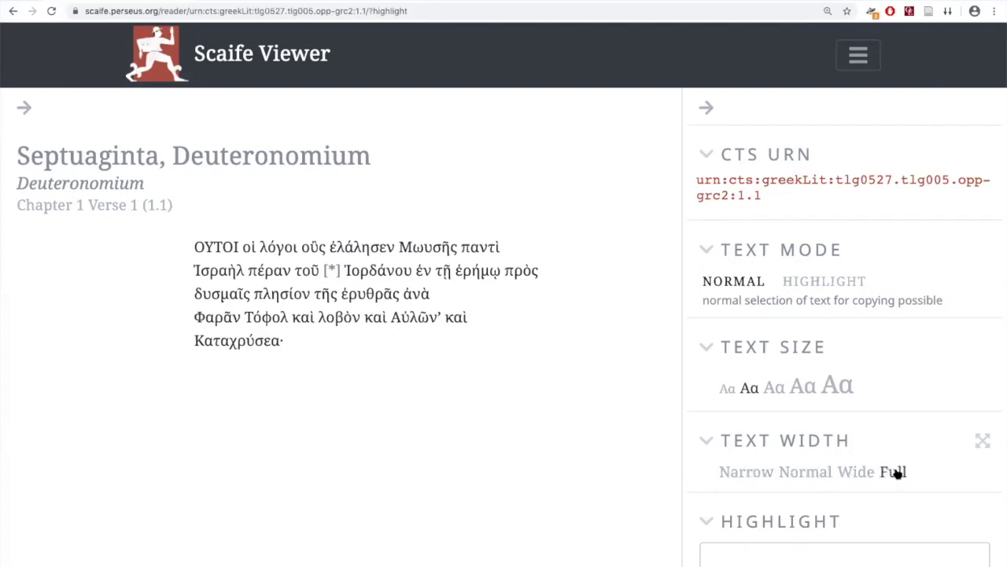
Export the passage as text and as XML, returning to the reader after viewing each version
{"action": "scroll", "coordinate": [880, 364], "scroll_direction": "down", "scroll_amount": 1}
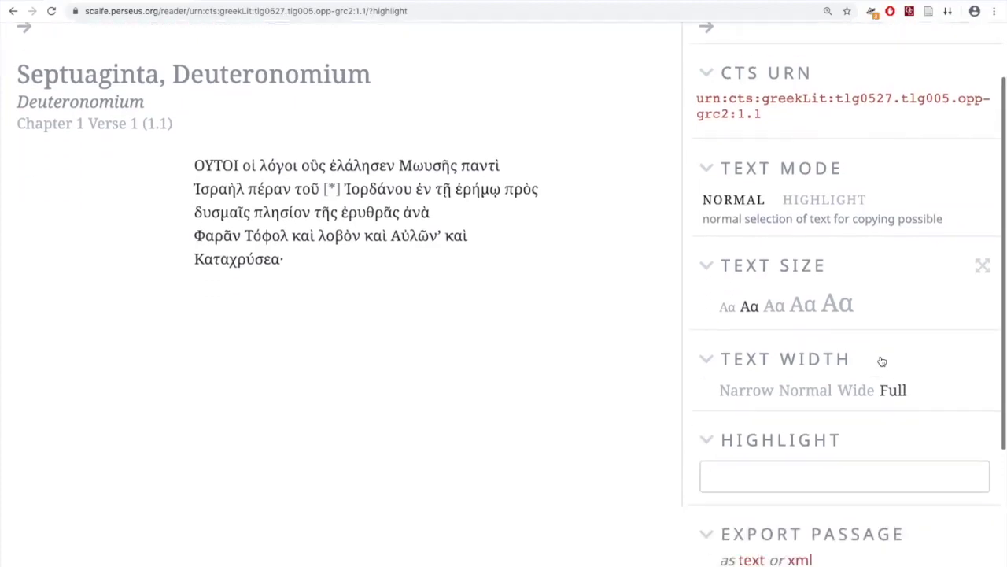
{"action": "scroll", "coordinate": [882, 361], "scroll_direction": "down", "scroll_amount": 1}
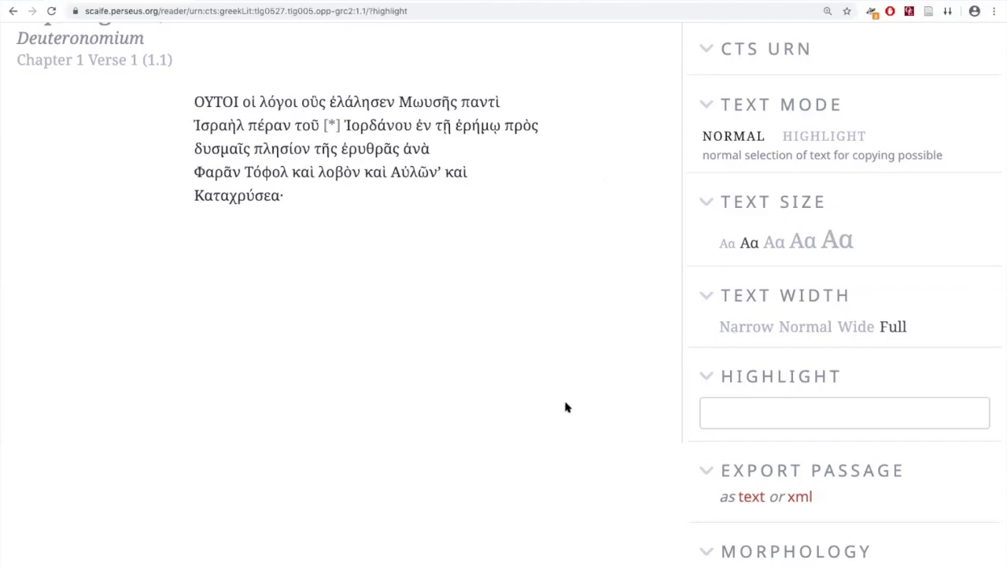
{"action": "scroll", "coordinate": [825, 383], "scroll_direction": "down", "scroll_amount": 2}
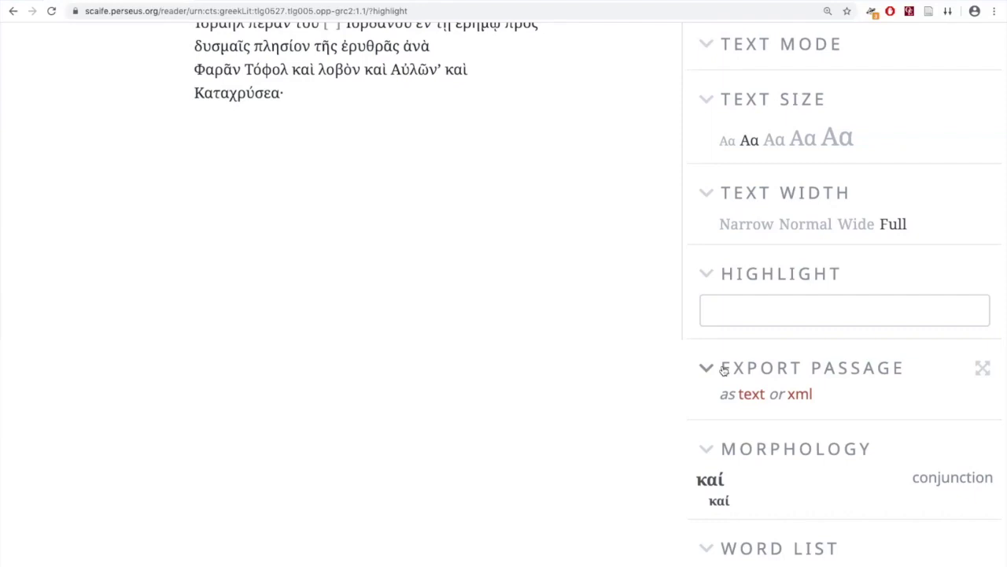
{"action": "left_click", "coordinate": [752, 395]}
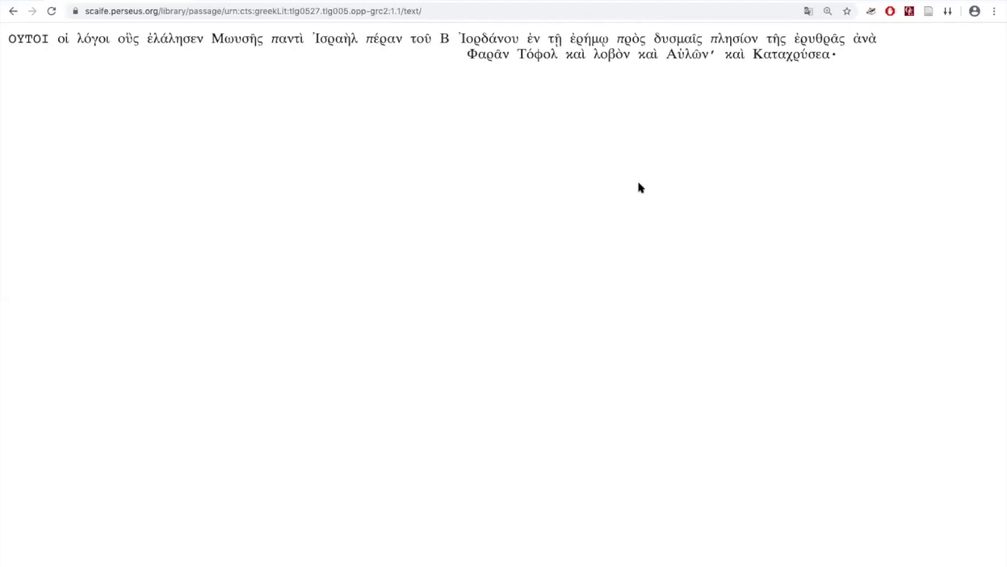
{"action": "key", "text": "super+bracketleft"}
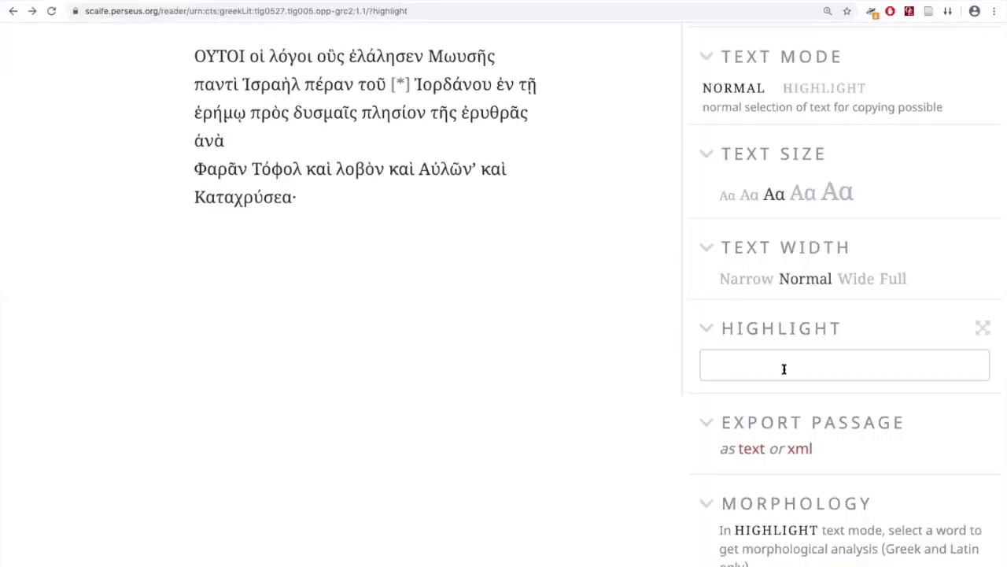
{"action": "left_click", "coordinate": [799, 450]}
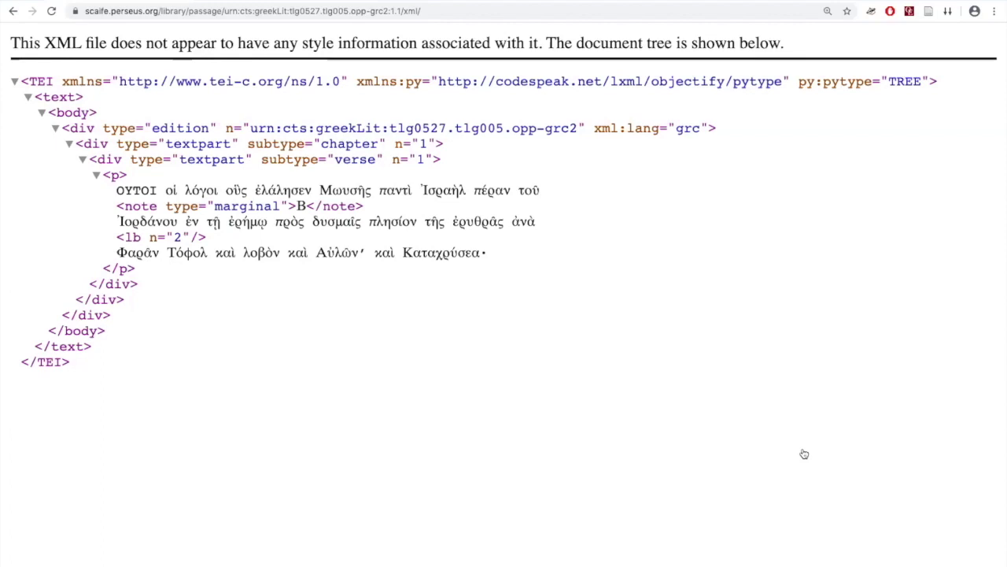
{"action": "key", "text": "alt+Left"}
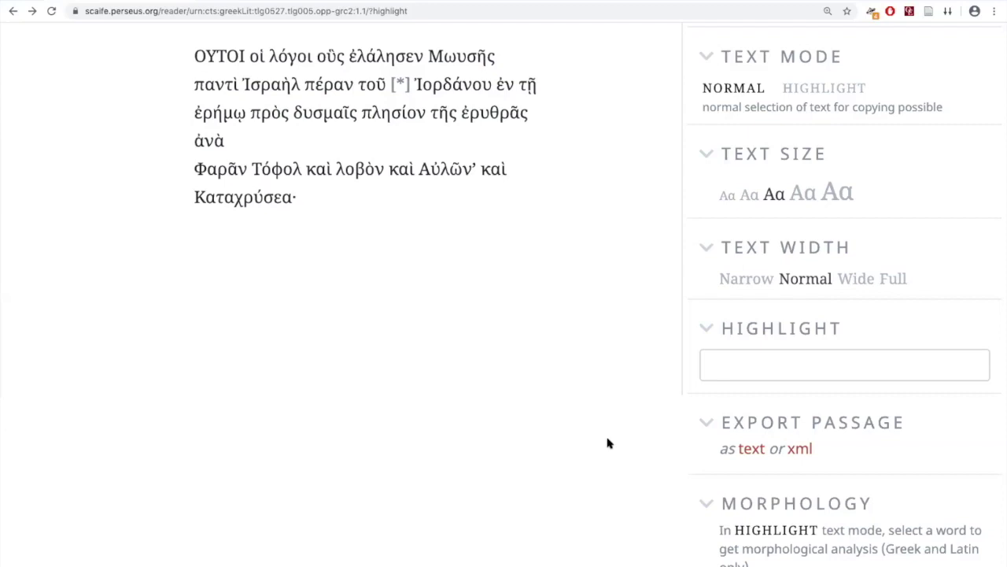
Look over the reading tools for the passage and reopen the collapsed sidebar with the passage reference and text search
{"action": "scroll", "coordinate": [607, 443], "scroll_direction": "up", "scroll_amount": 3}
{"action": "scroll", "coordinate": [607, 443], "scroll_direction": "down", "scroll_amount": 2}
{"action": "scroll", "coordinate": [607, 443], "scroll_direction": "down", "scroll_amount": 2}
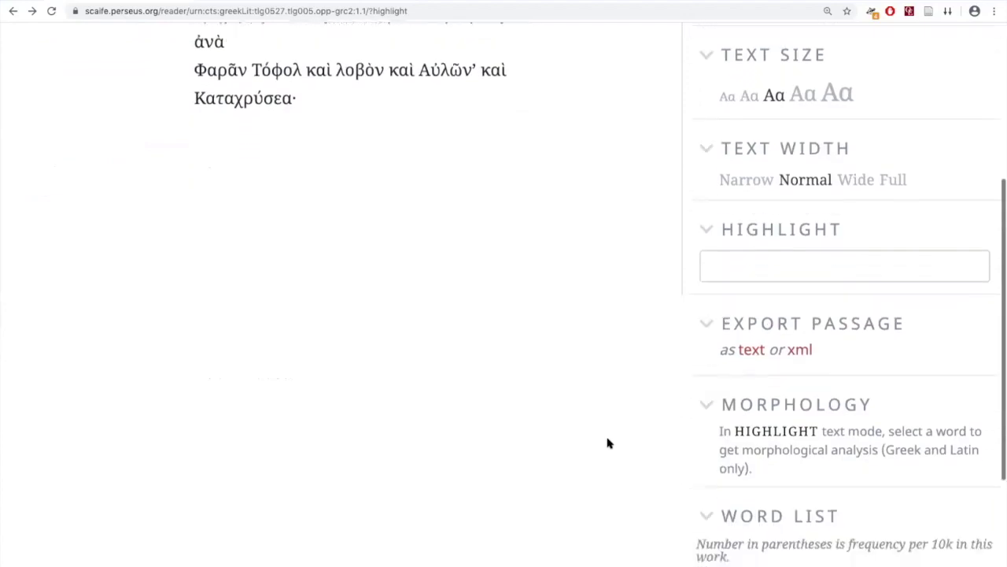
{"action": "scroll", "coordinate": [607, 443], "scroll_direction": "up", "scroll_amount": 3}
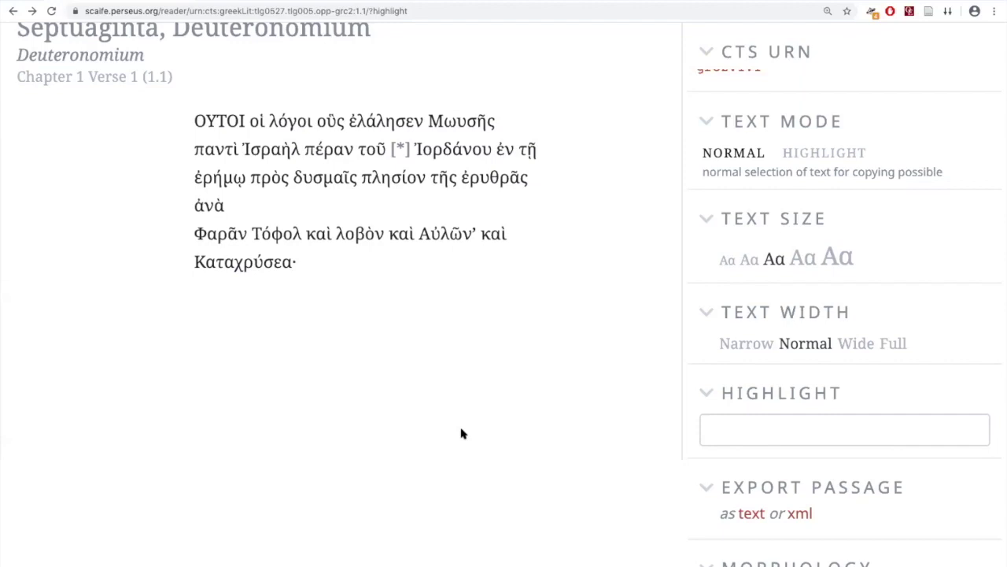
{"action": "scroll", "coordinate": [462, 433], "scroll_direction": "up", "scroll_amount": 3}
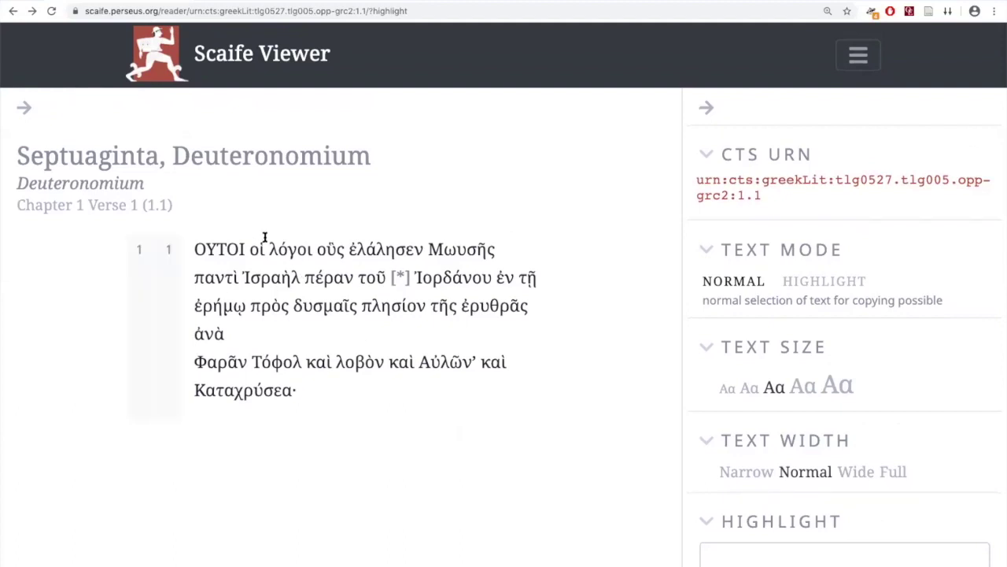
{"action": "left_click", "coordinate": [24, 111]}
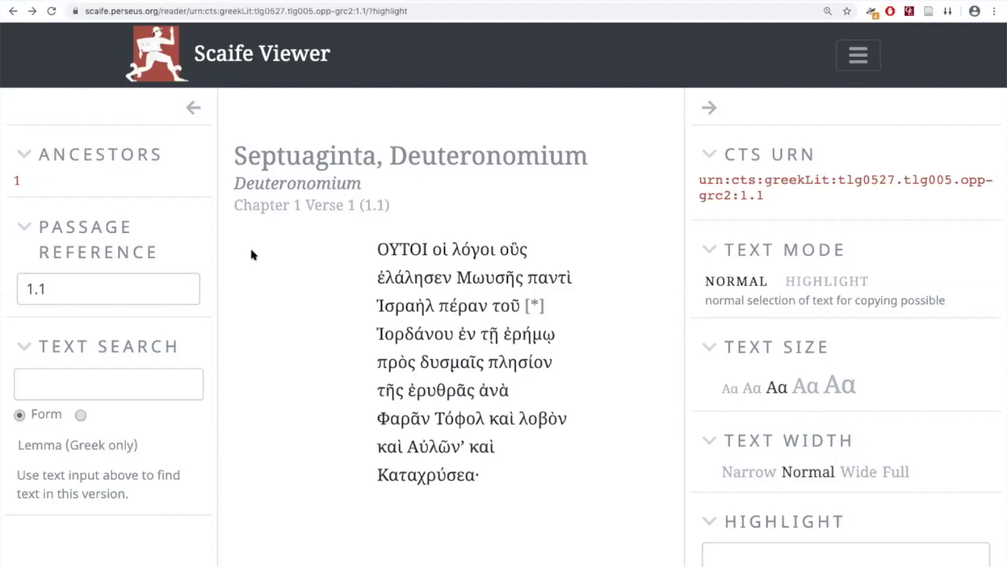
Extend the passage reference to 1.1-1.4 and read through to verse 4
{"action": "left_click", "coordinate": [180, 291]}
{"action": "key", "text": "Right"}
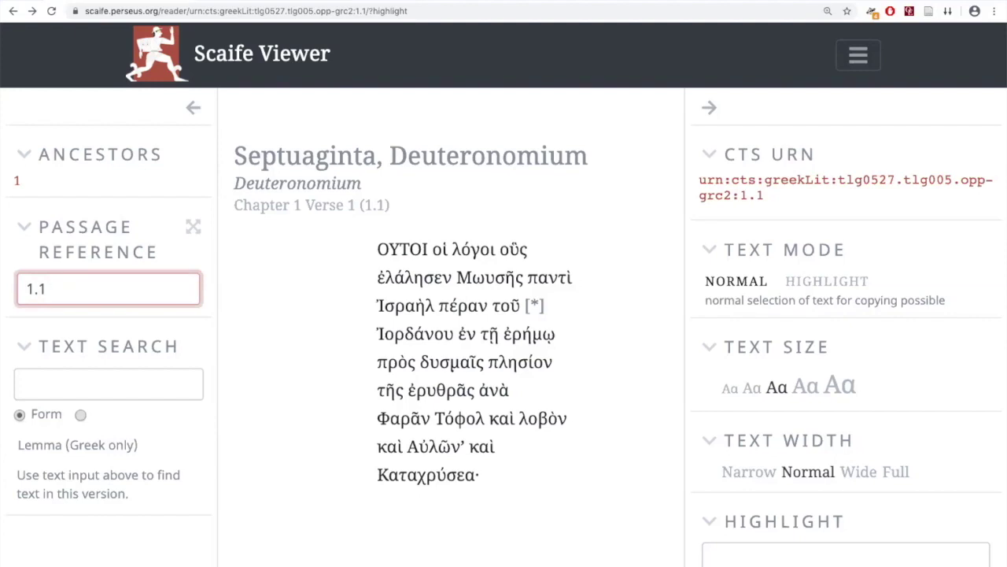
{"action": "type", "text": "-1.4"}
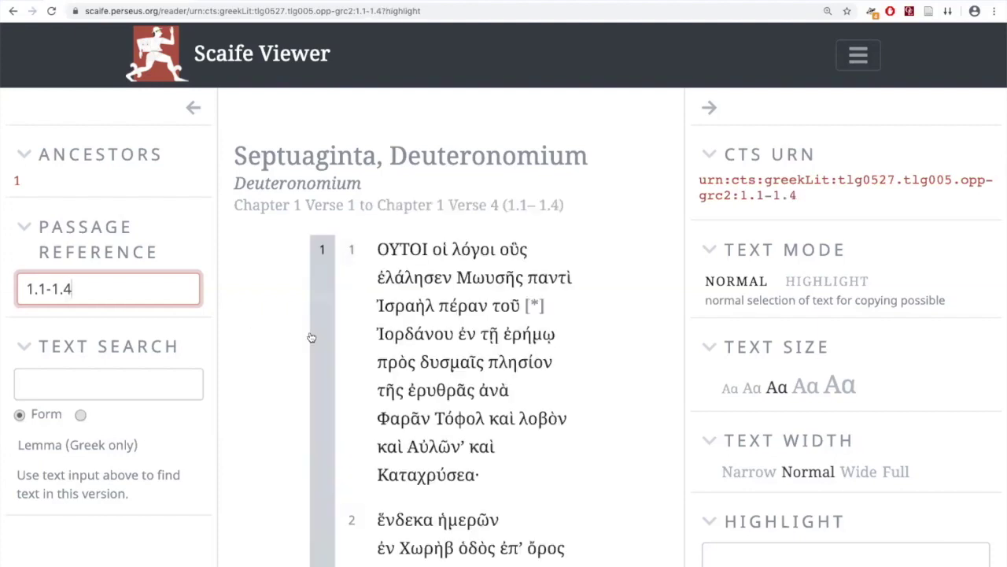
{"action": "scroll", "coordinate": [404, 370], "scroll_direction": "down", "scroll_amount": 5}
{"action": "scroll", "coordinate": [404, 369], "scroll_direction": "down", "scroll_amount": 2}
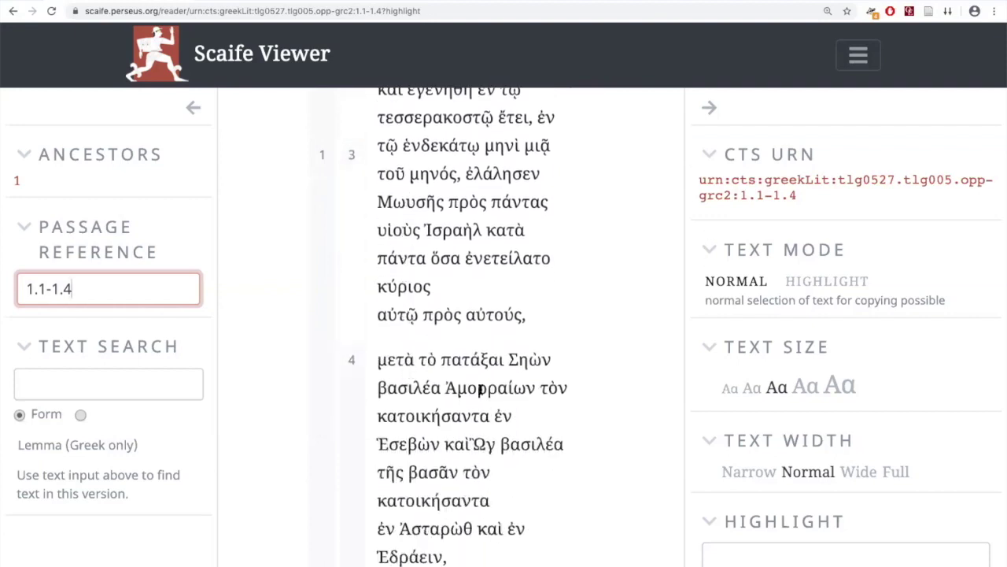
Try to load the passage range 1.1-1.100
{"action": "triple_click", "coordinate": [159, 289]}
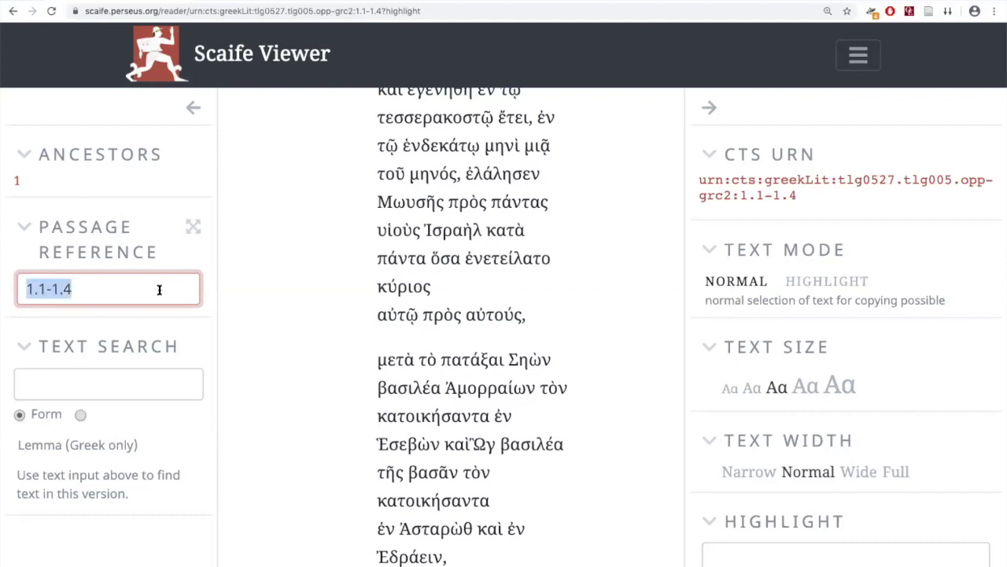
{"action": "key", "text": "Right"}
{"action": "key", "text": "BackSpace"}
{"action": "type", "text": "100"}
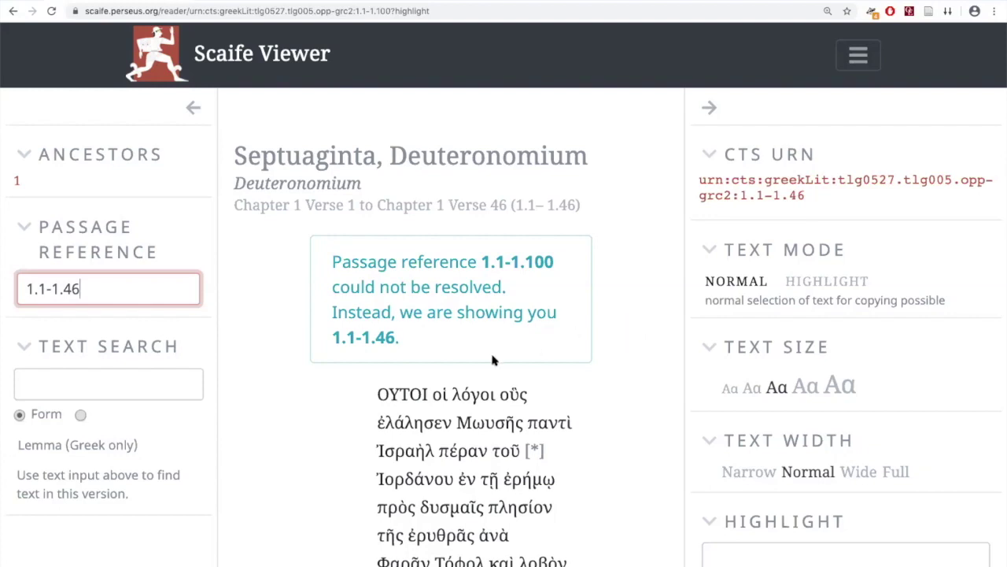
Restore the passage reference to 1.1-1.4 and view the verses down to verse 4
{"action": "triple_click", "coordinate": [173, 290]}
{"action": "key", "text": "Right"}
{"action": "key", "text": "BackSpace"}
{"action": "key", "text": "Return"}
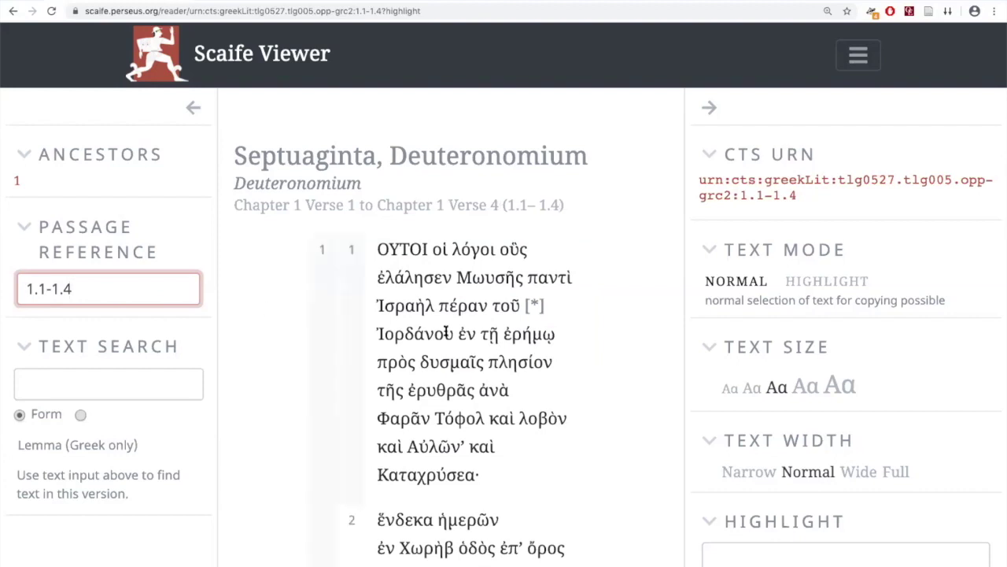
{"action": "scroll", "coordinate": [446, 334], "scroll_direction": "down", "scroll_amount": 7}
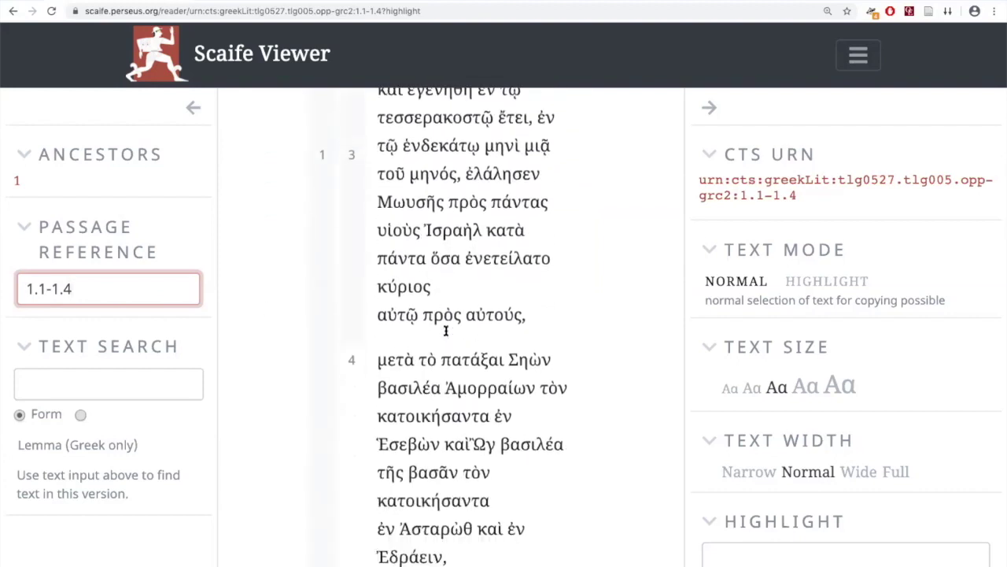
Set the passage reference to 1.1-30.4 to load the Deuteronomium text through chapter 30
{"action": "scroll", "coordinate": [446, 331], "scroll_direction": "up", "scroll_amount": 2}
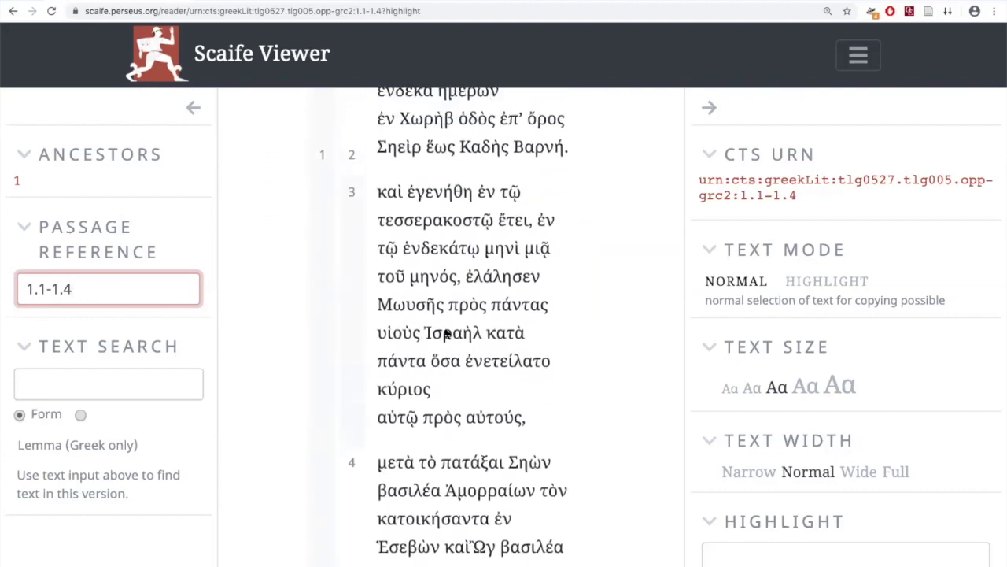
{"action": "scroll", "coordinate": [446, 334], "scroll_direction": "up", "scroll_amount": 3}
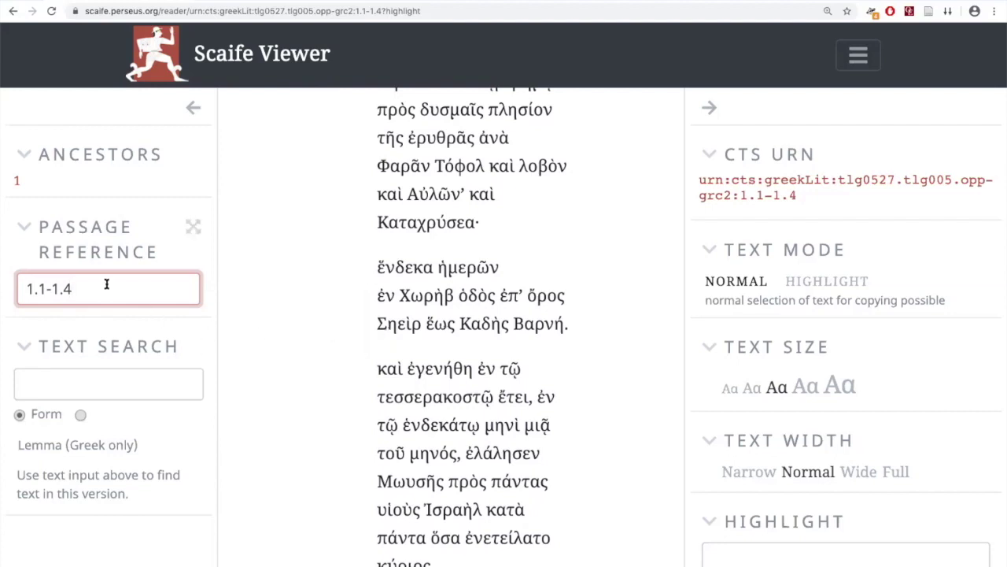
{"action": "key", "text": "Left"}
{"action": "key", "text": "Left"}
{"action": "key", "text": "shift+Left"}
{"action": "type", "text": "30"}
{"action": "key", "text": "Return"}
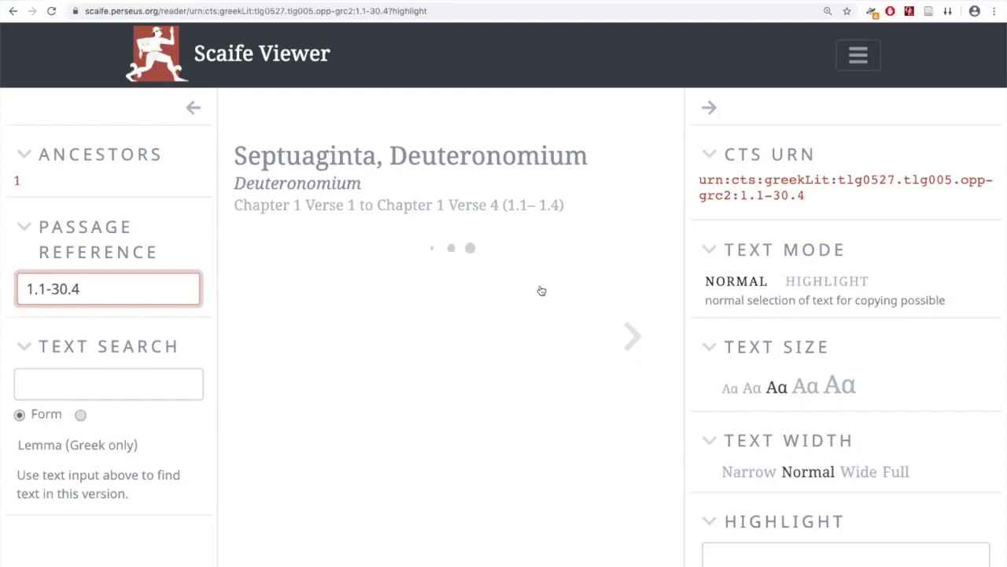
Look through the loaded passage from the opening verses into chapter 2 and back to chapter 1
{"action": "scroll", "coordinate": [541, 290], "scroll_direction": "down", "scroll_amount": 2}
{"action": "scroll", "coordinate": [541, 291], "scroll_direction": "up", "scroll_amount": 2}
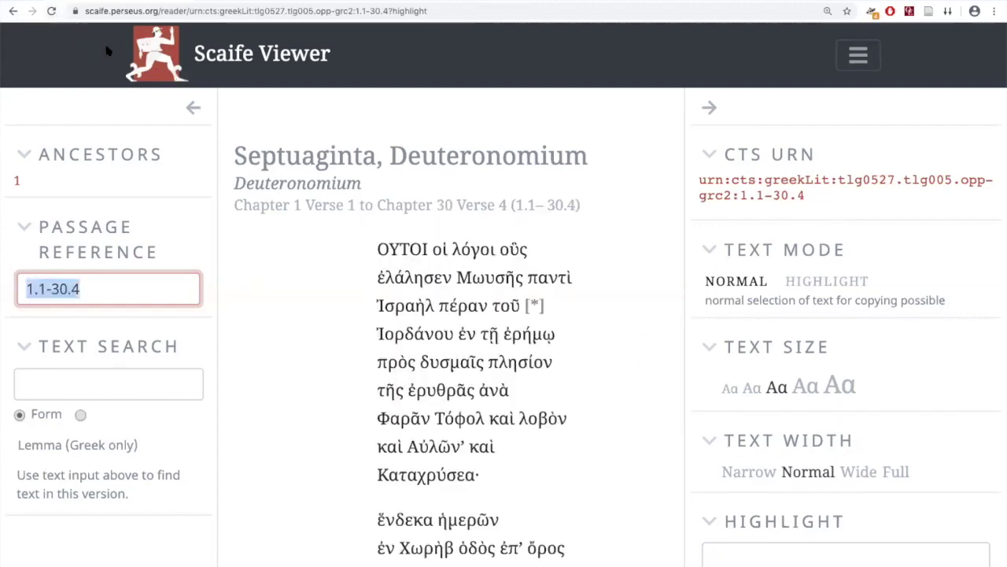
{"action": "scroll", "coordinate": [283, 260], "scroll_direction": "down", "scroll_amount": 3}
{"action": "scroll", "coordinate": [283, 259], "scroll_direction": "down", "scroll_amount": 15}
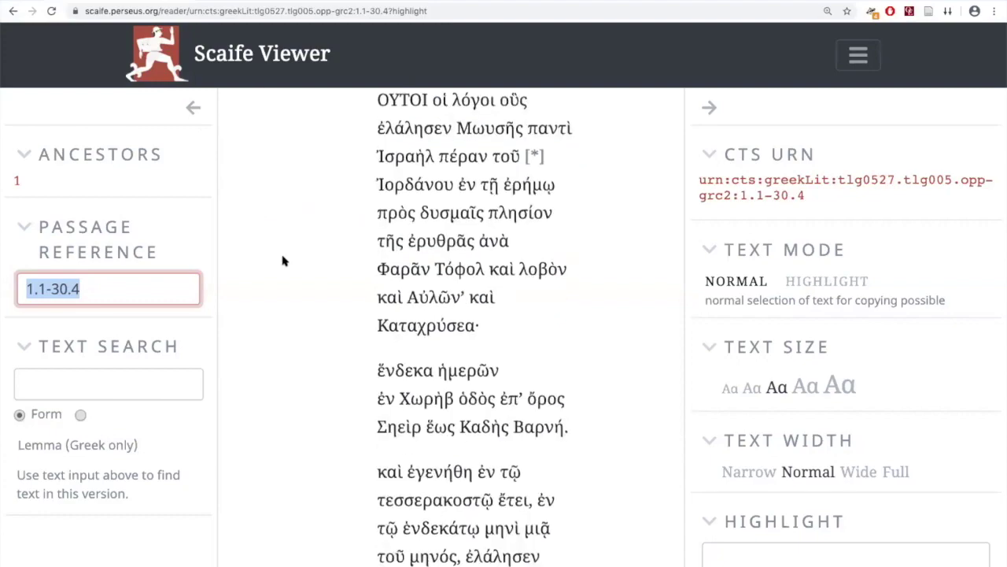
{"action": "scroll", "coordinate": [317, 260], "scroll_direction": "down", "scroll_amount": 20}
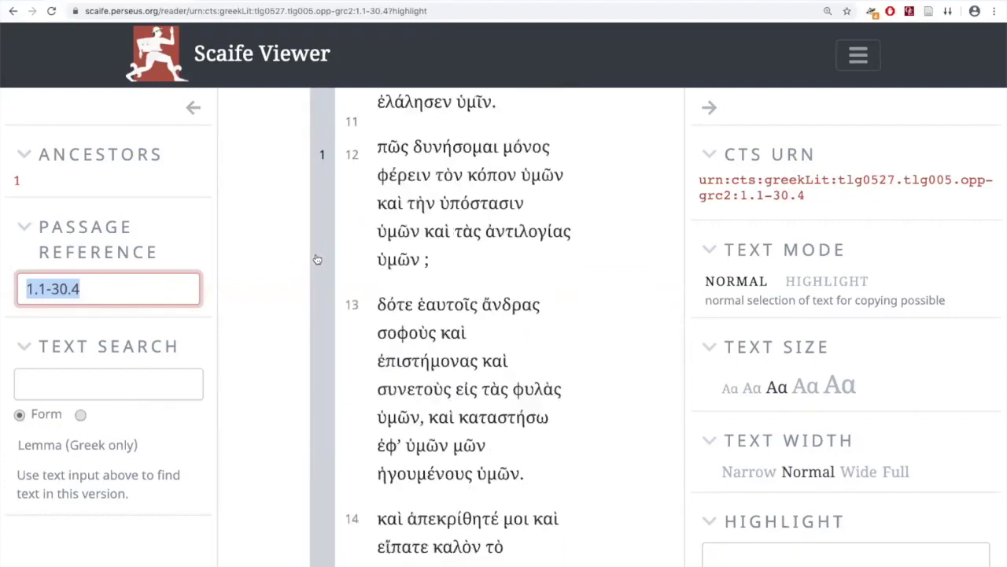
{"action": "scroll", "coordinate": [398, 298], "scroll_direction": "down", "scroll_amount": 20}
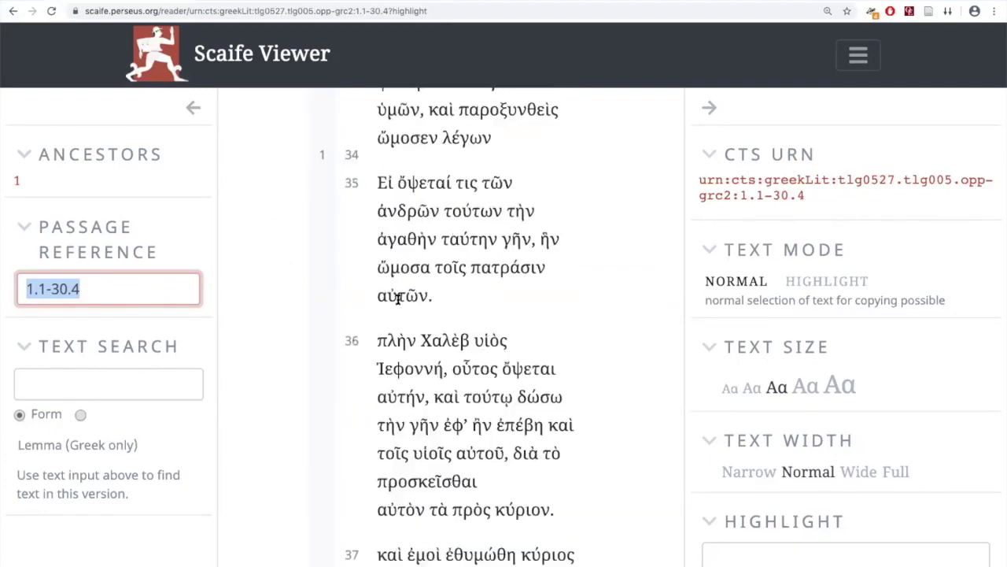
{"action": "scroll", "coordinate": [447, 307], "scroll_direction": "down", "scroll_amount": 12}
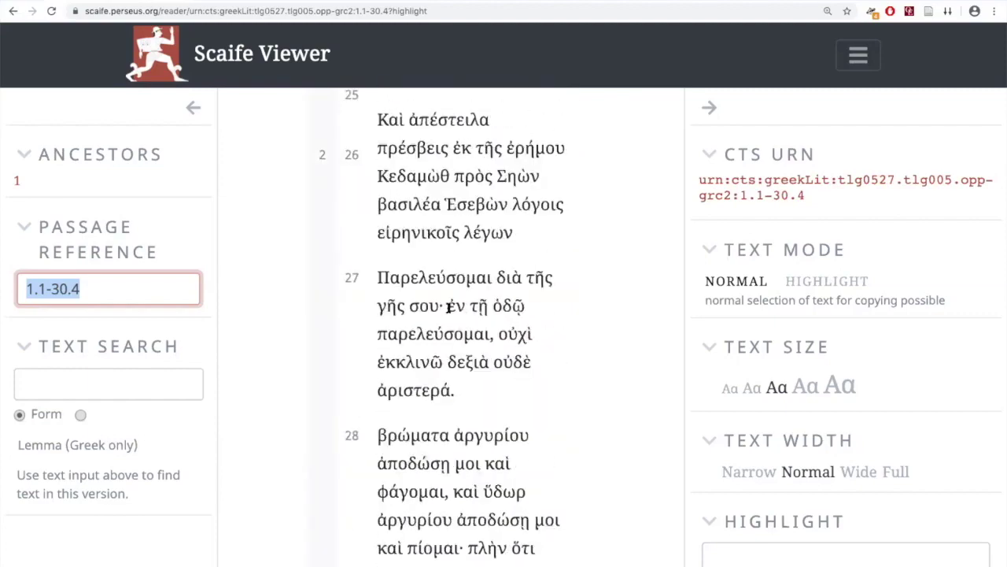
{"action": "scroll", "coordinate": [448, 311], "scroll_direction": "up", "scroll_amount": 14}
{"action": "scroll", "coordinate": [449, 312], "scroll_direction": "up", "scroll_amount": 20}
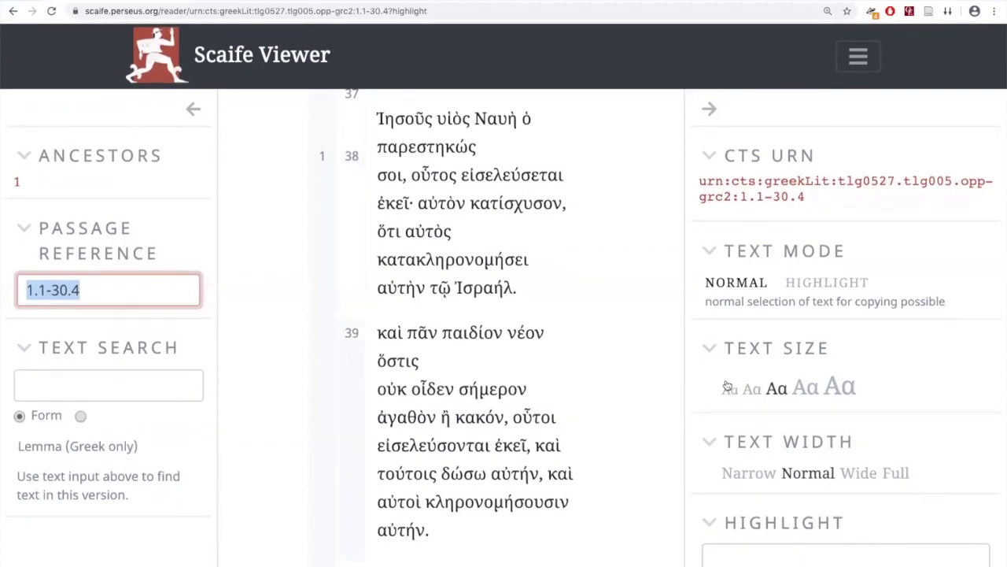
Export the 1.1-30.4 passage as text
{"action": "scroll", "coordinate": [787, 441], "scroll_direction": "down", "scroll_amount": 4}
{"action": "scroll", "coordinate": [795, 441], "scroll_direction": "down", "scroll_amount": 1}
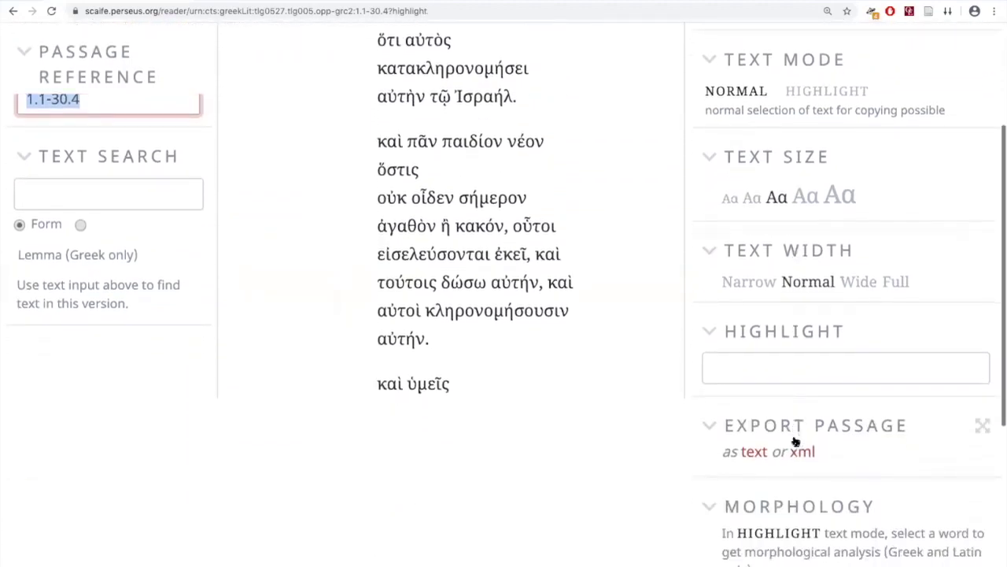
{"action": "left_click", "coordinate": [753, 454]}
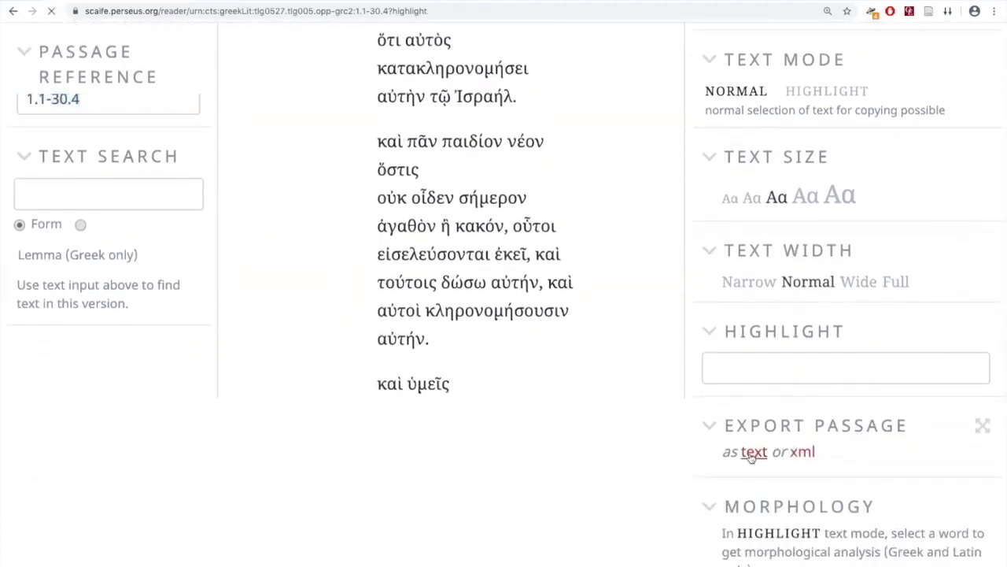
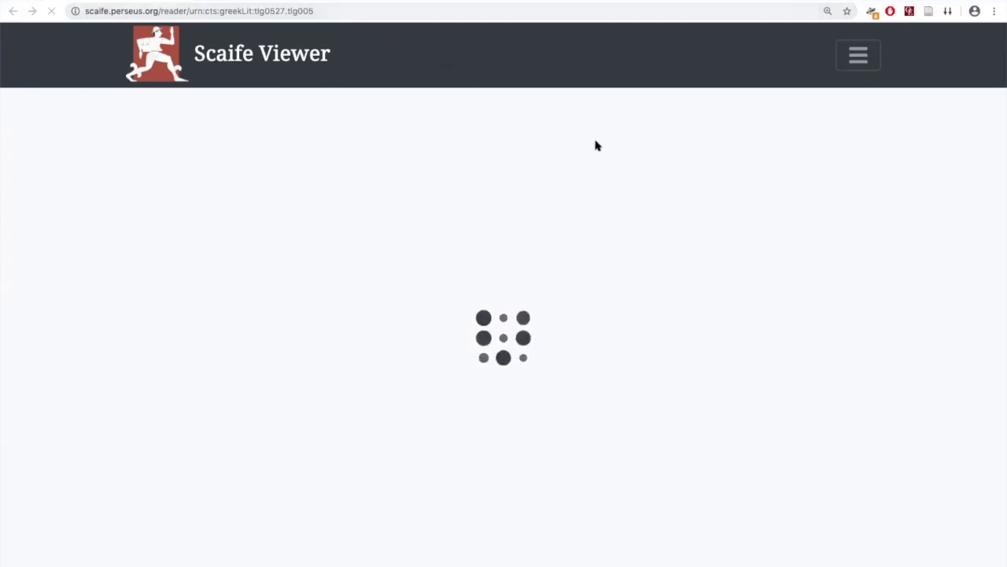
Try to open the reader directly at the address ending in urn:cts:greekLit:tlg0527.tlg005.1.1
{"action": "left_click", "coordinate": [463, 11]}
{"action": "left_click", "coordinate": [464, 12]}
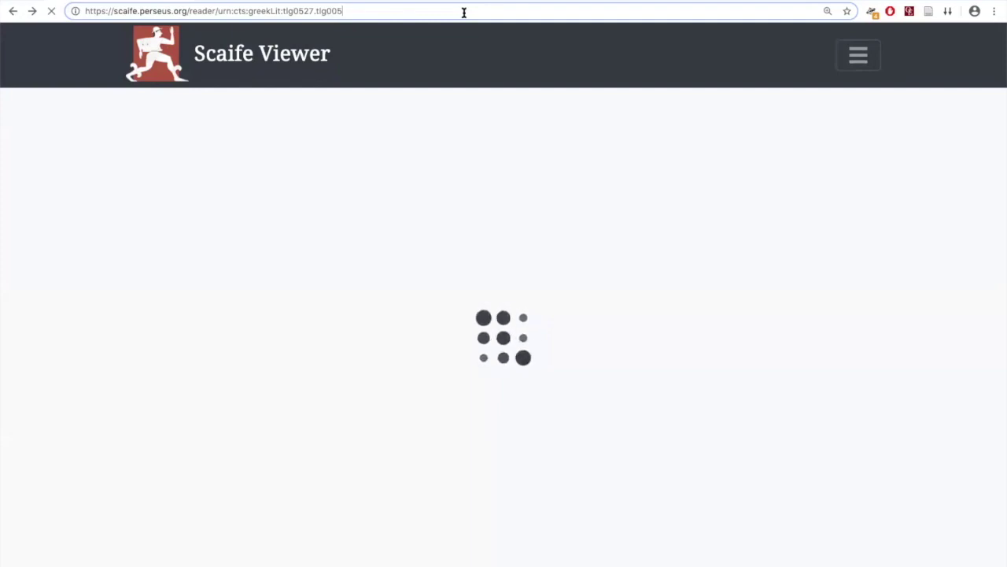
{"action": "left_click", "coordinate": [463, 11]}
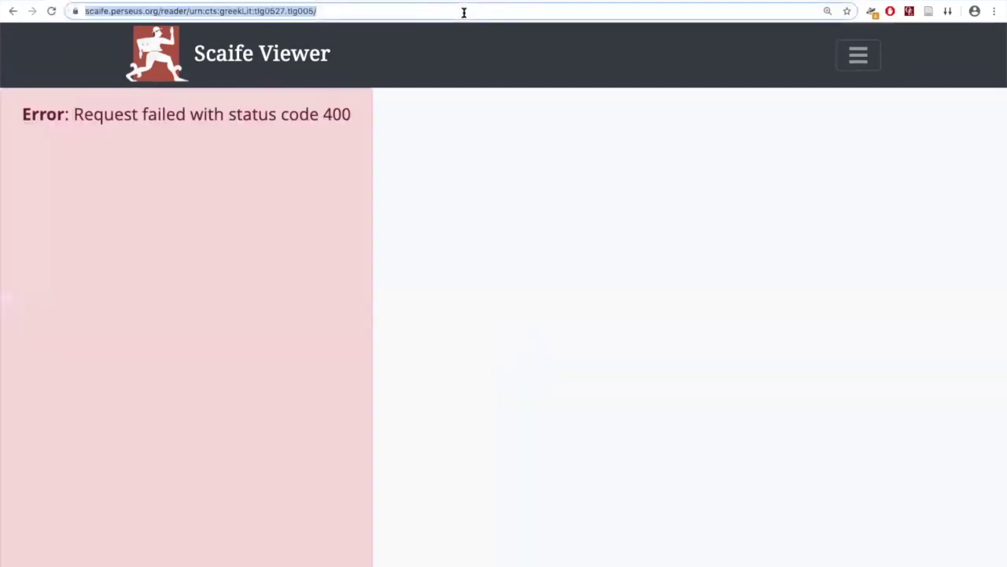
{"action": "left_click", "coordinate": [464, 12]}
{"action": "key", "text": "BackSpace"}
{"action": "type", "text": "."}
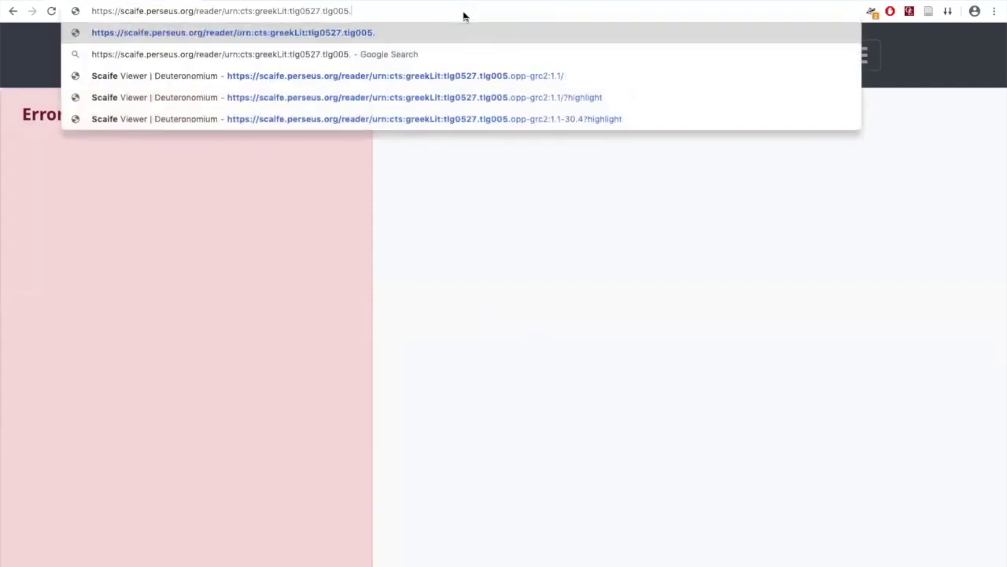
{"action": "type", "text": "1.1"}
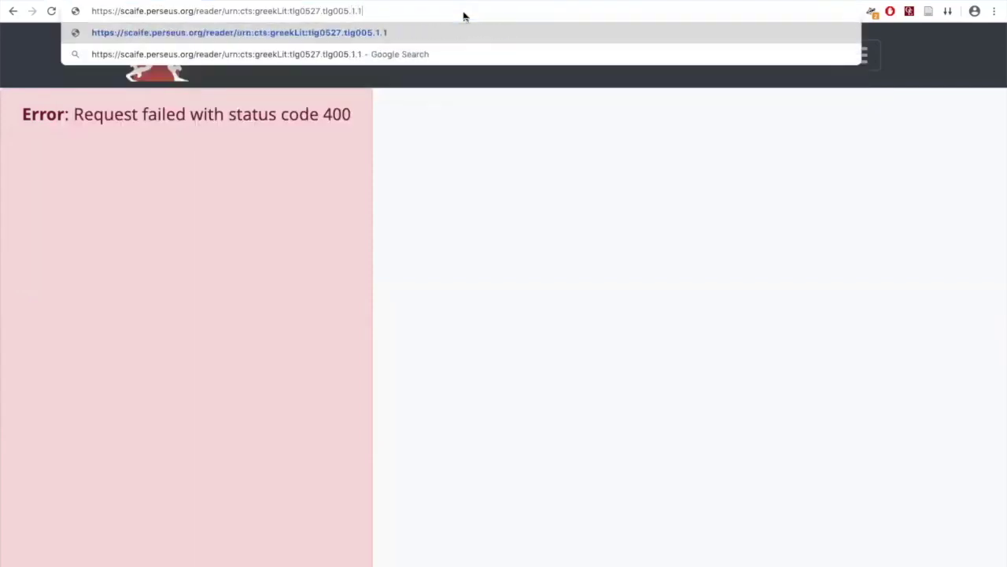
{"action": "key", "text": "Return"}
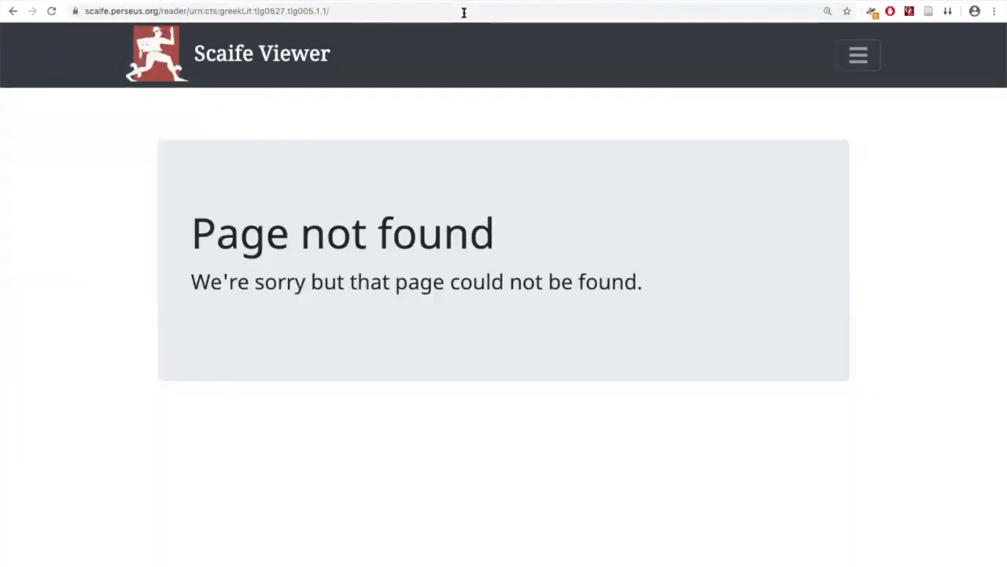
Return to the home page, browse the library for "septu" and open the Greek Deuteronomium text in the reader
{"action": "left_click", "coordinate": [267, 55]}
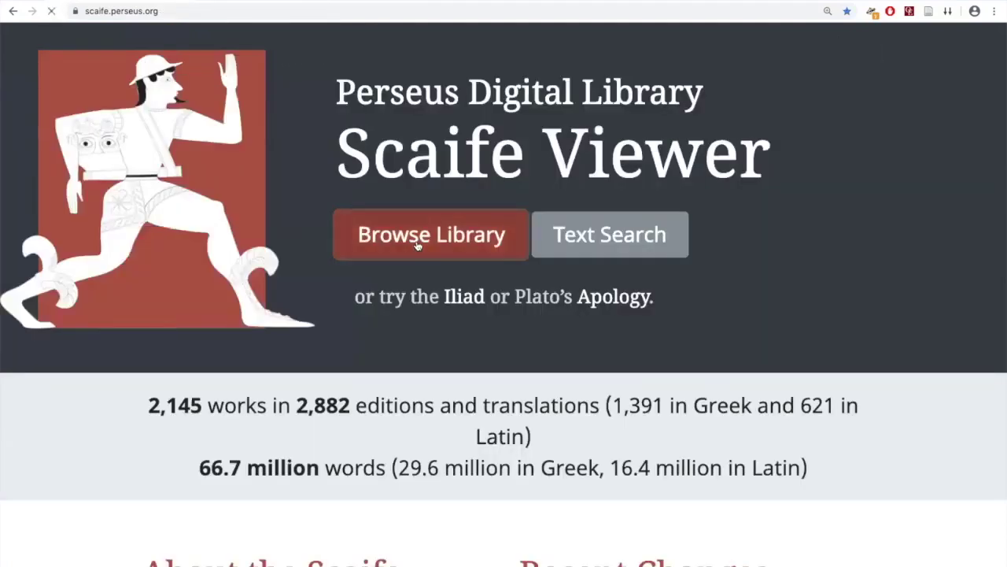
{"action": "left_click", "coordinate": [417, 246]}
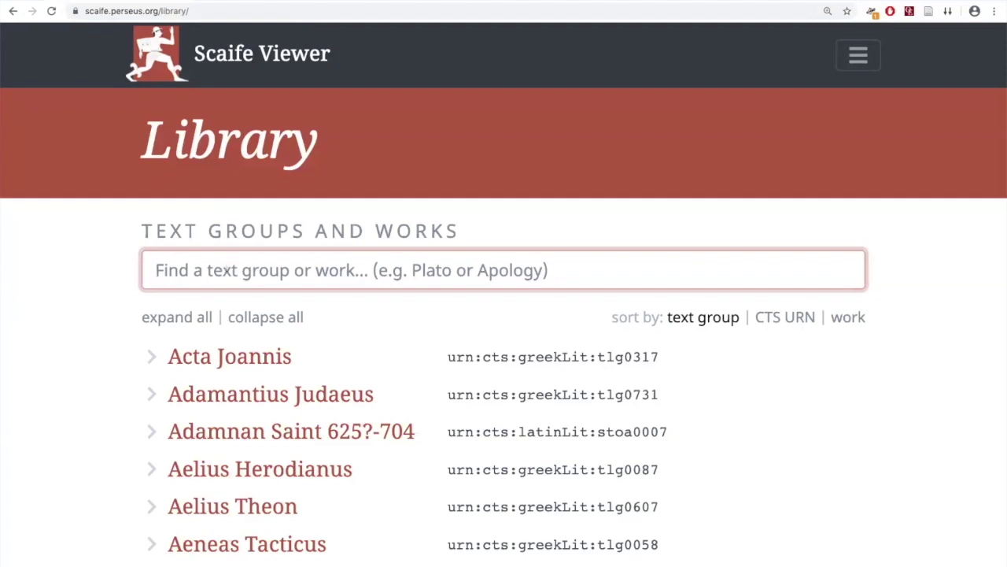
{"action": "type", "text": "septu"}
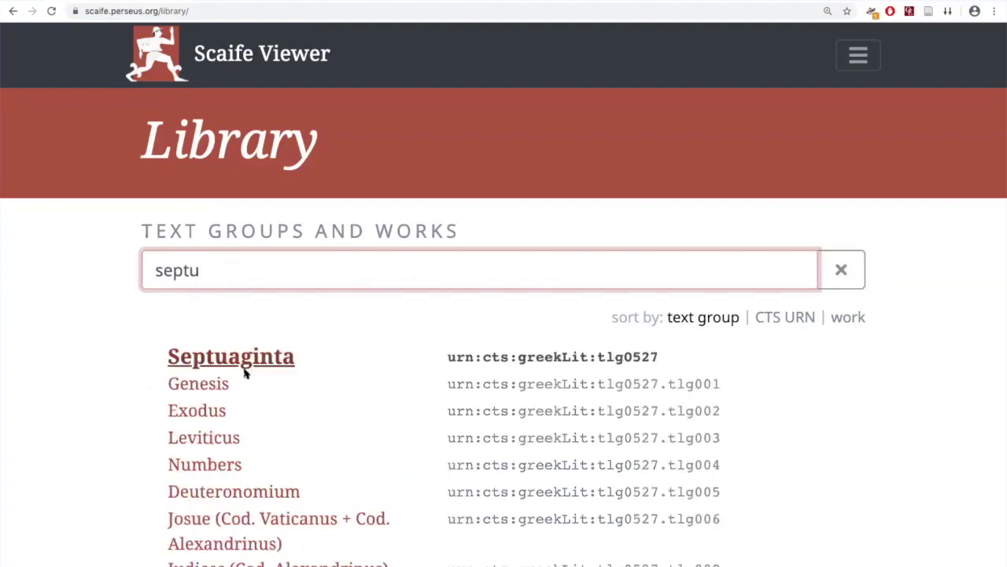
{"action": "left_click", "coordinate": [226, 496]}
{"action": "left_click", "coordinate": [285, 466]}
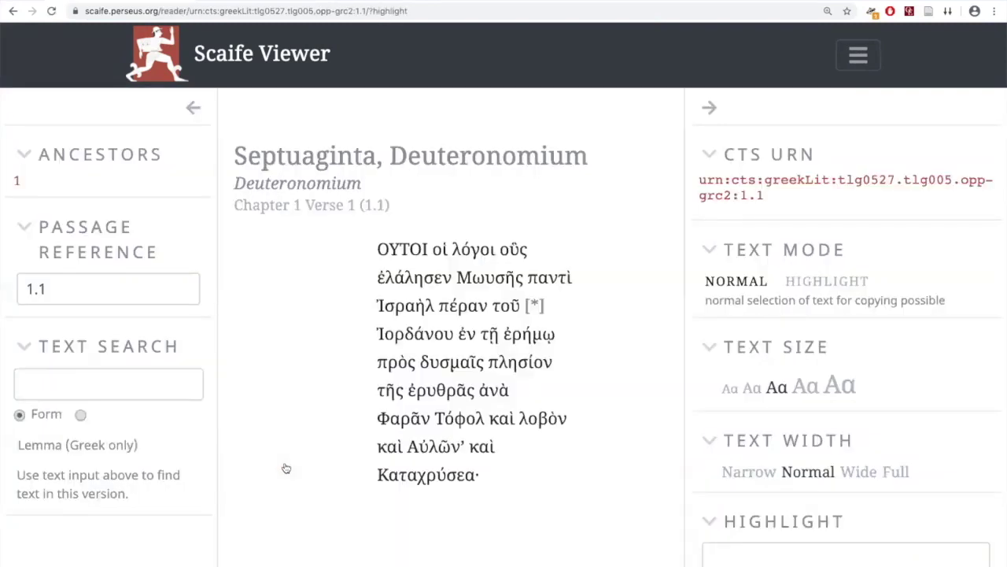
{"action": "left_click", "coordinate": [347, 11]}
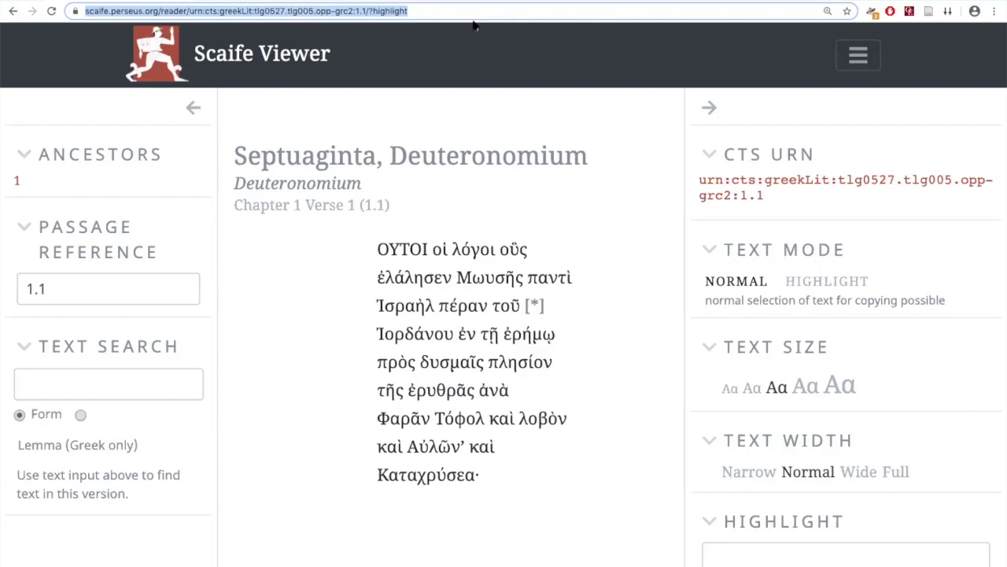
{"action": "left_click", "coordinate": [511, 116]}
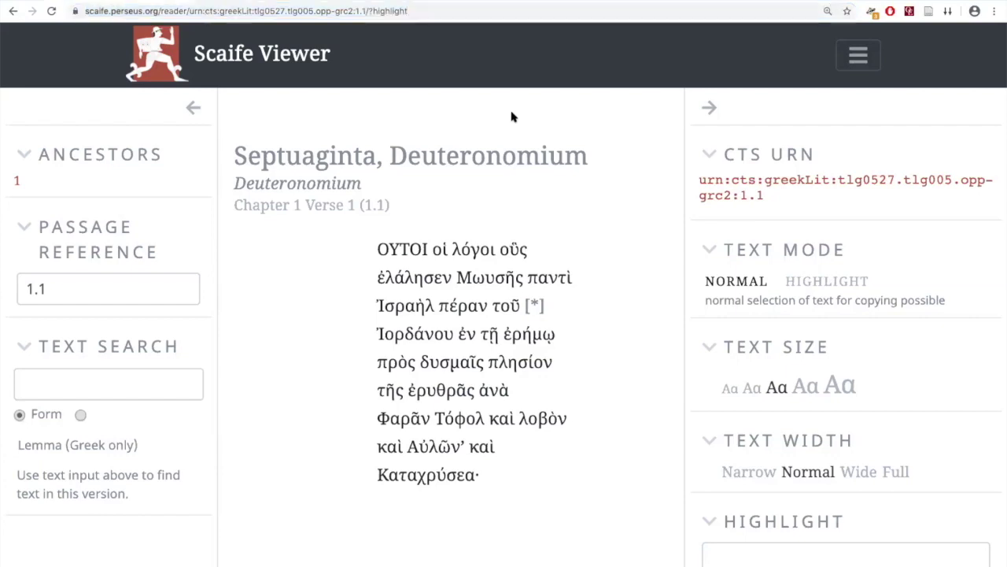
Extend the Deuteronomium passage reference from verse 1.1 to the range 1.1-1.4
{"action": "mouse_move", "coordinate": [186, 255]}
{"action": "left_click", "coordinate": [97, 292]}
{"action": "key", "text": "End"}
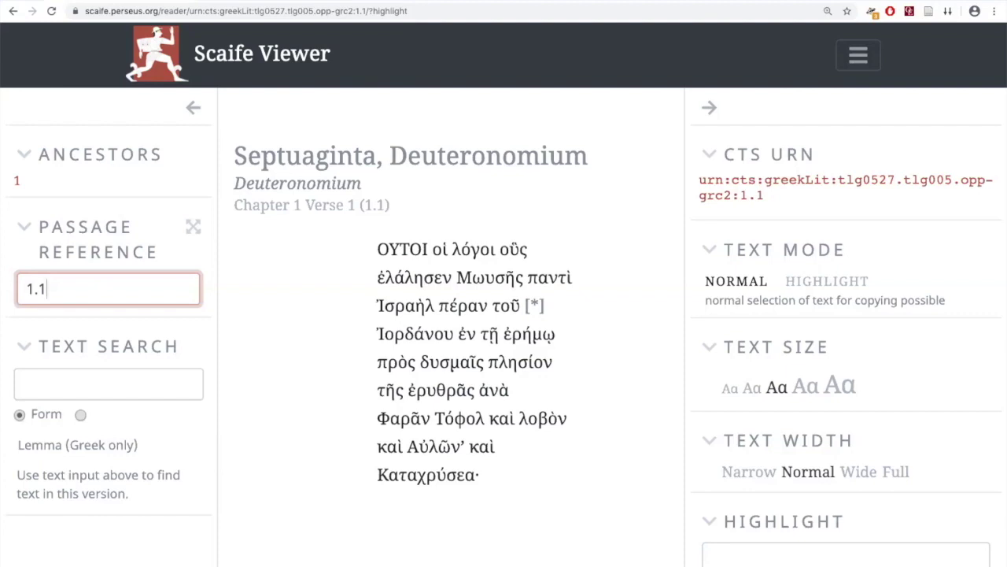
{"action": "type", "text": "-1.4"}
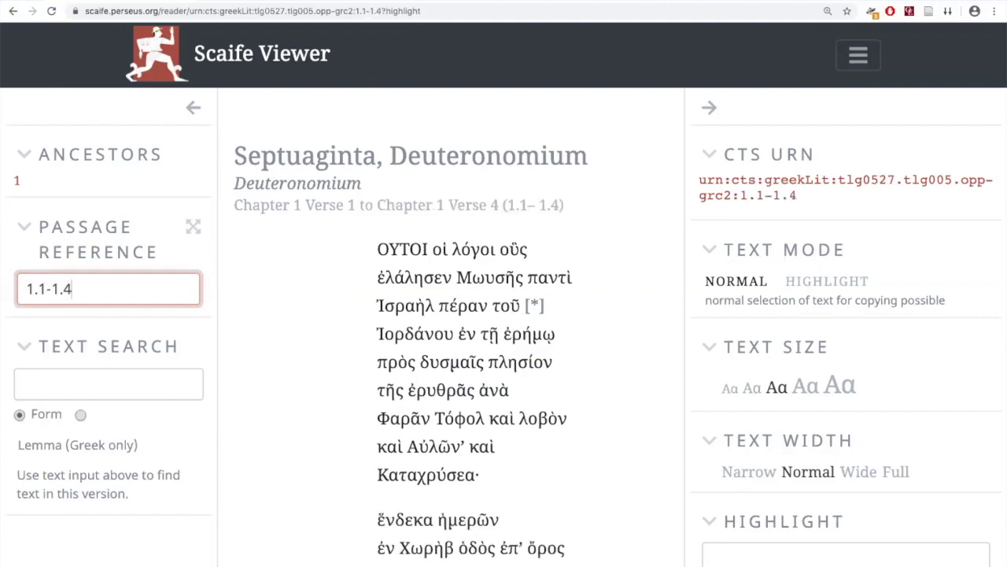
Read through verses 1 to 4 and check the chapter and verse numbers beside the text
{"action": "scroll", "coordinate": [599, 353], "scroll_direction": "down", "scroll_amount": 1}
{"action": "scroll", "coordinate": [599, 352], "scroll_direction": "down", "scroll_amount": 10}
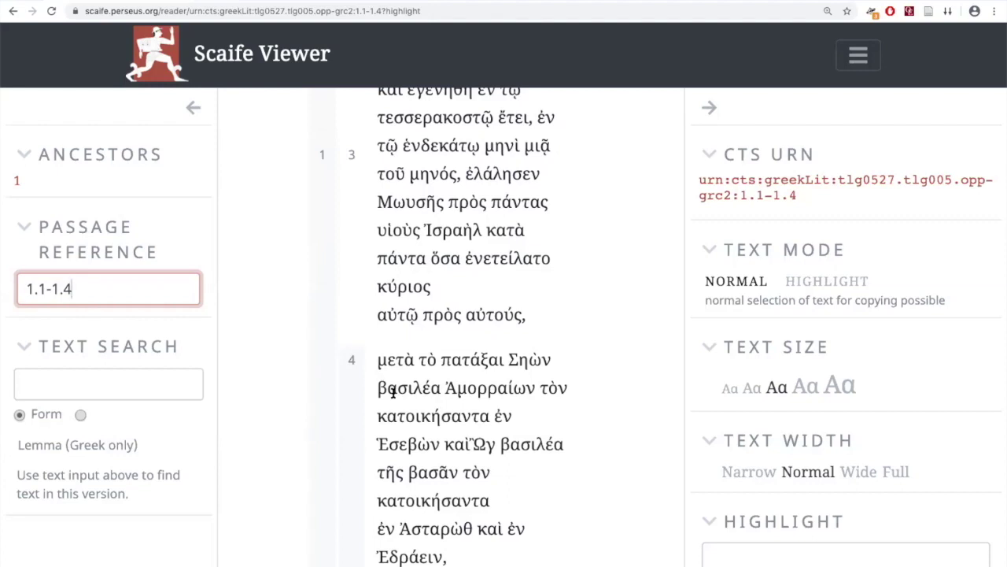
{"action": "scroll", "coordinate": [376, 386], "scroll_direction": "up", "scroll_amount": 2}
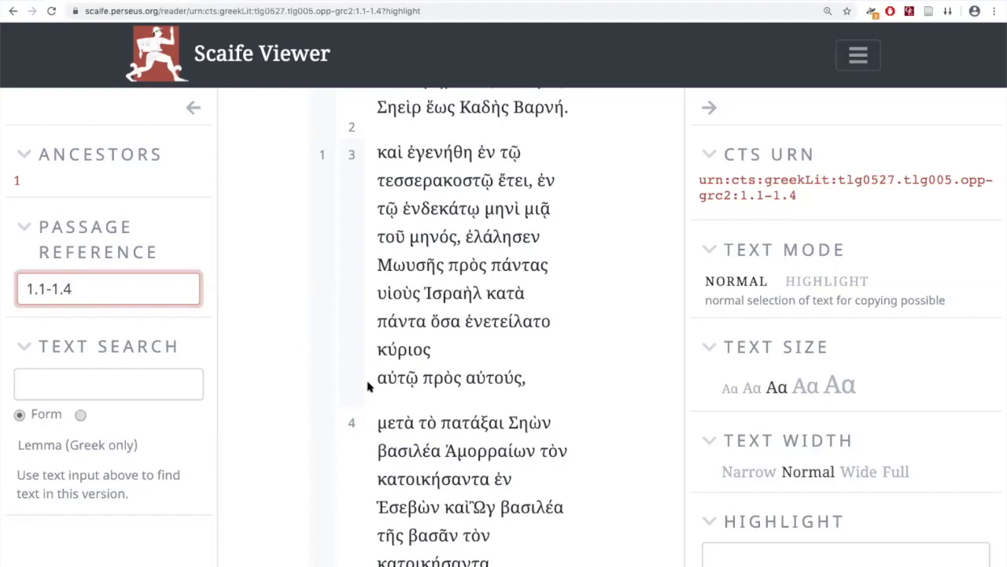
{"action": "scroll", "coordinate": [368, 386], "scroll_direction": "up", "scroll_amount": 1}
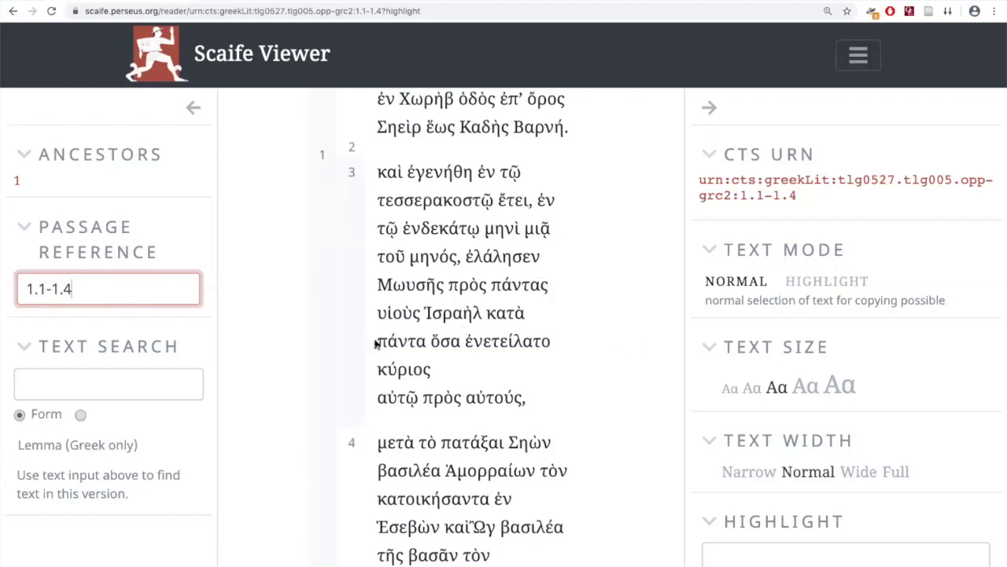
{"action": "scroll", "coordinate": [354, 339], "scroll_direction": "up", "scroll_amount": 6}
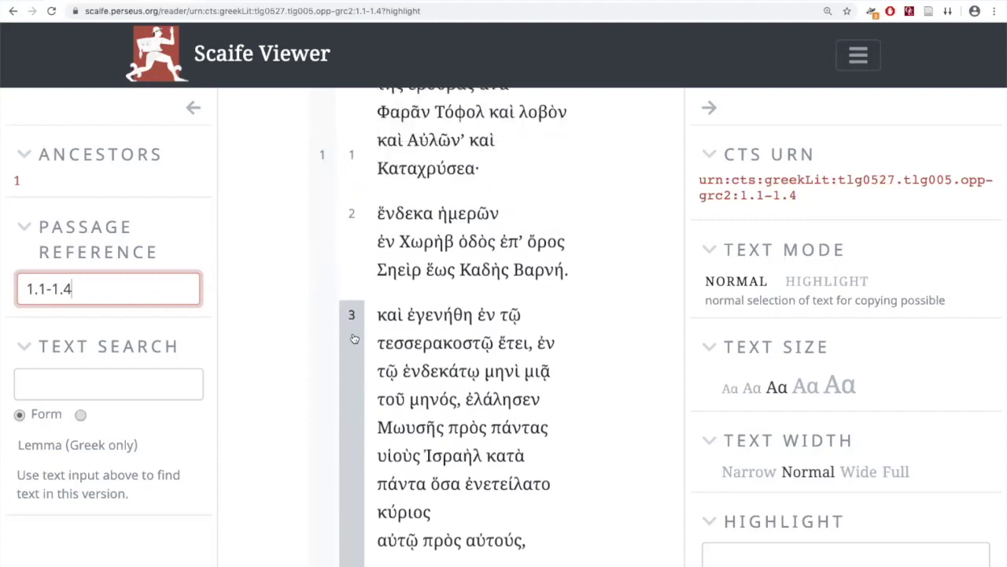
{"action": "scroll", "coordinate": [295, 413], "scroll_direction": "down", "scroll_amount": 3}
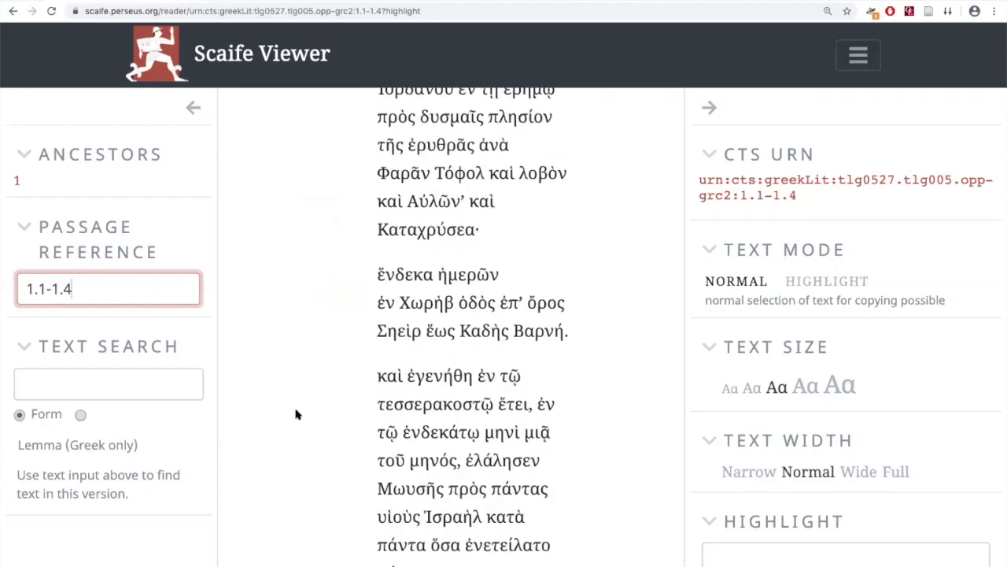
{"action": "scroll", "coordinate": [488, 399], "scroll_direction": "up", "scroll_amount": 1}
Advance to the next passage, 1.5-1.8, and look over its reading tools down to the word list
{"action": "left_click", "coordinate": [631, 341]}
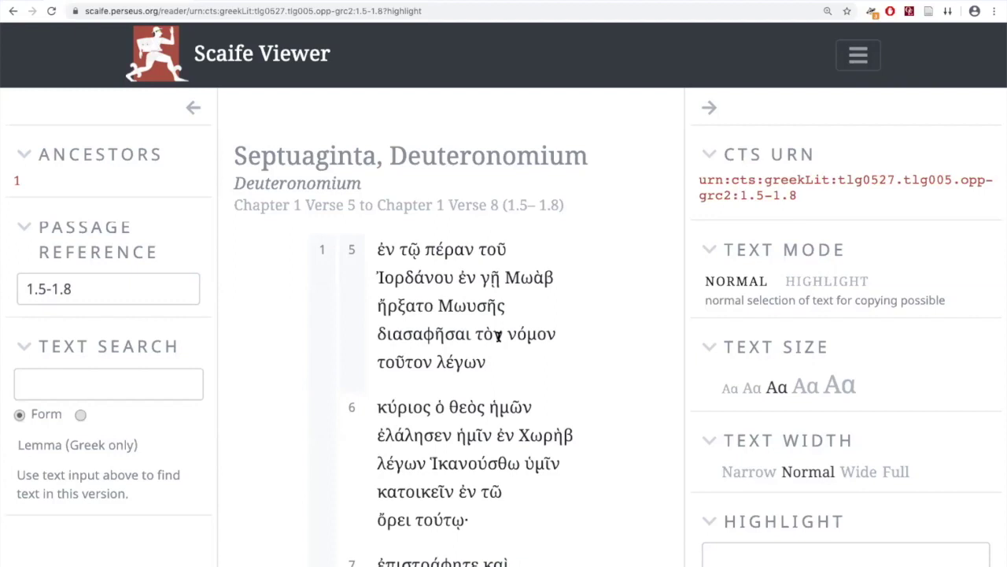
{"action": "scroll", "coordinate": [498, 336], "scroll_direction": "down", "scroll_amount": 1}
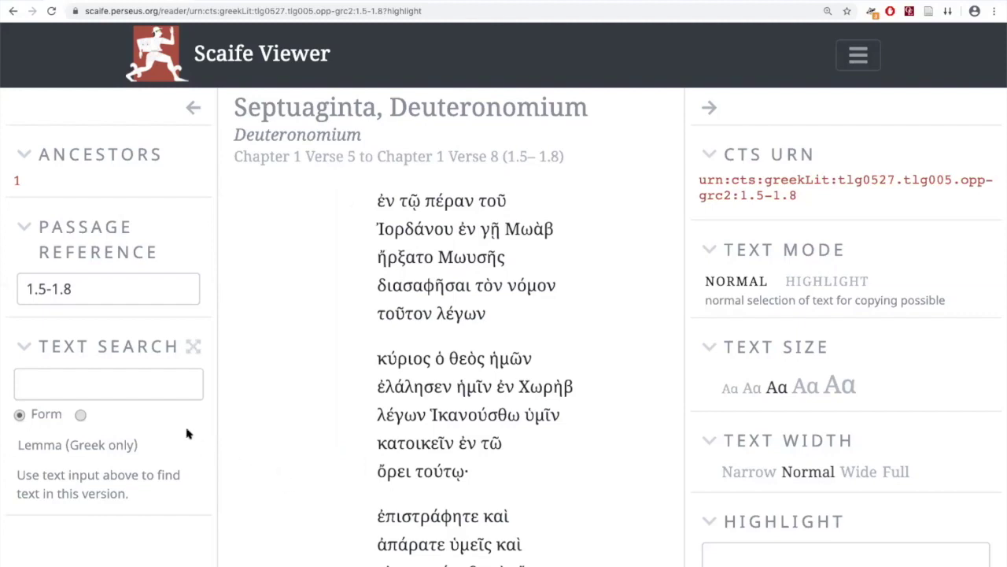
{"action": "scroll", "coordinate": [189, 433], "scroll_direction": "down", "scroll_amount": 1}
{"action": "scroll", "coordinate": [189, 433], "scroll_direction": "down", "scroll_amount": 2}
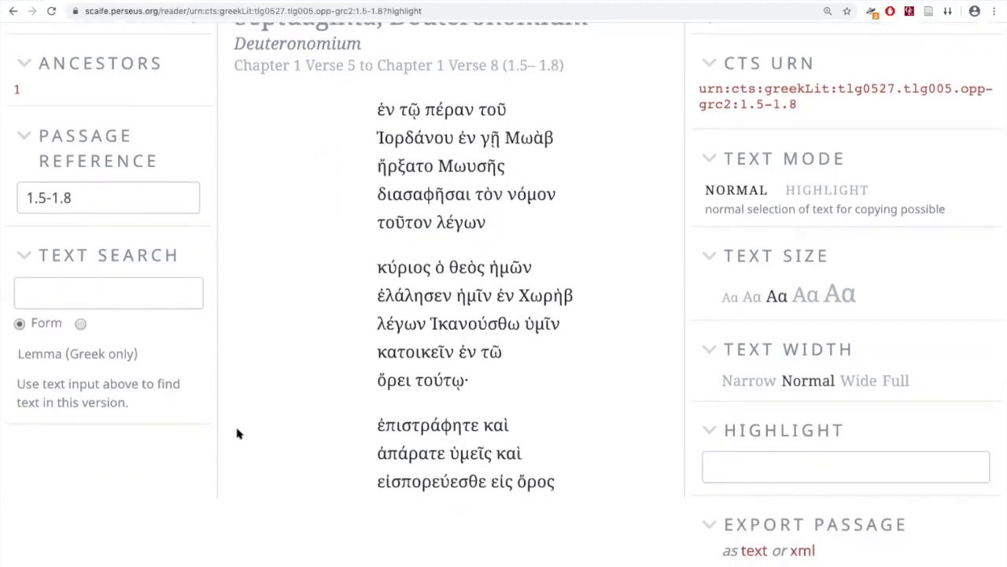
{"action": "scroll", "coordinate": [864, 337], "scroll_direction": "down", "scroll_amount": 3}
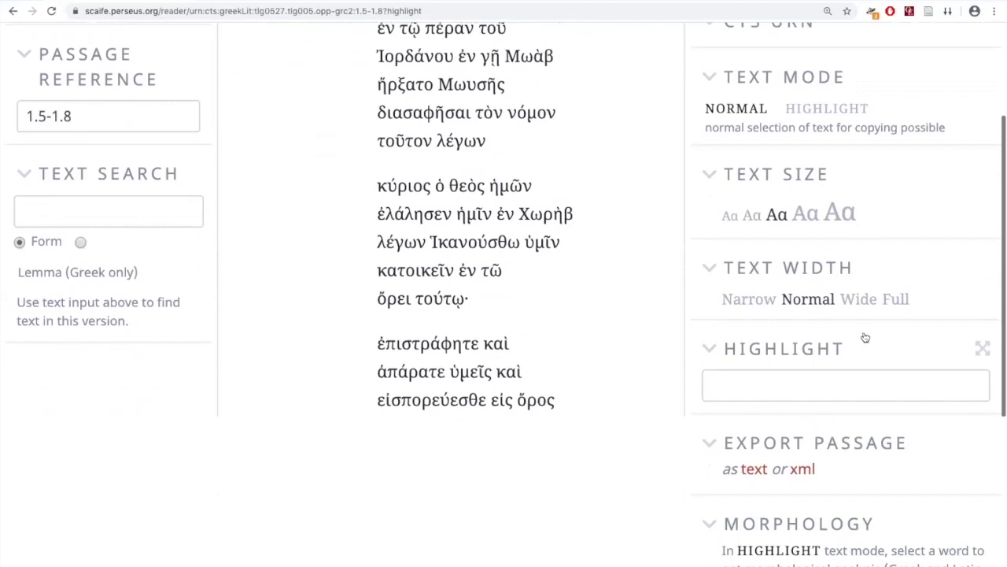
{"action": "scroll", "coordinate": [865, 337], "scroll_direction": "down", "scroll_amount": 3}
{"action": "scroll", "coordinate": [864, 337], "scroll_direction": "down", "scroll_amount": 5}
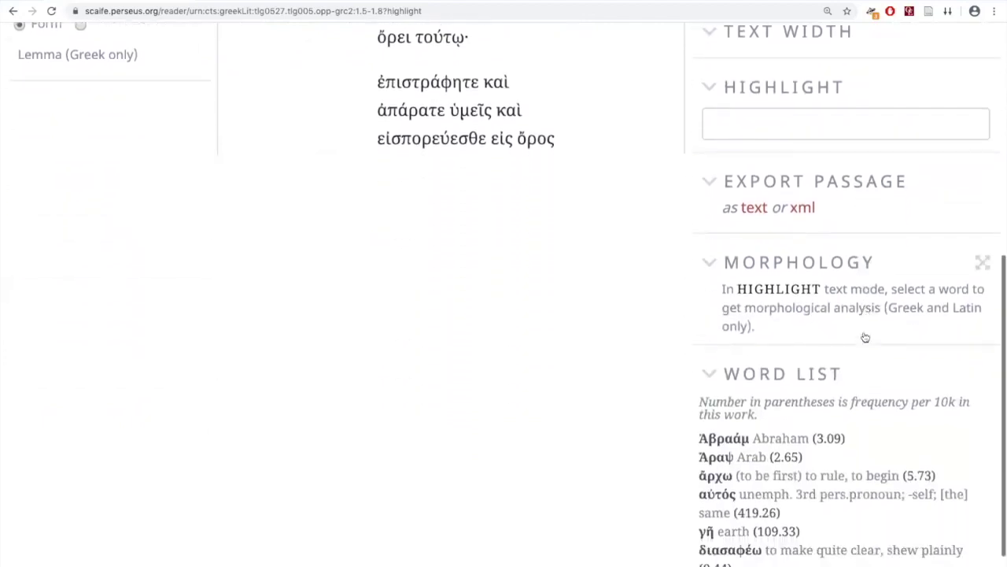
Switch the text mode to Highlight and select ὄρος in verse 7 to examine its morphological analysis
{"action": "scroll", "coordinate": [864, 337], "scroll_direction": "down", "scroll_amount": 1}
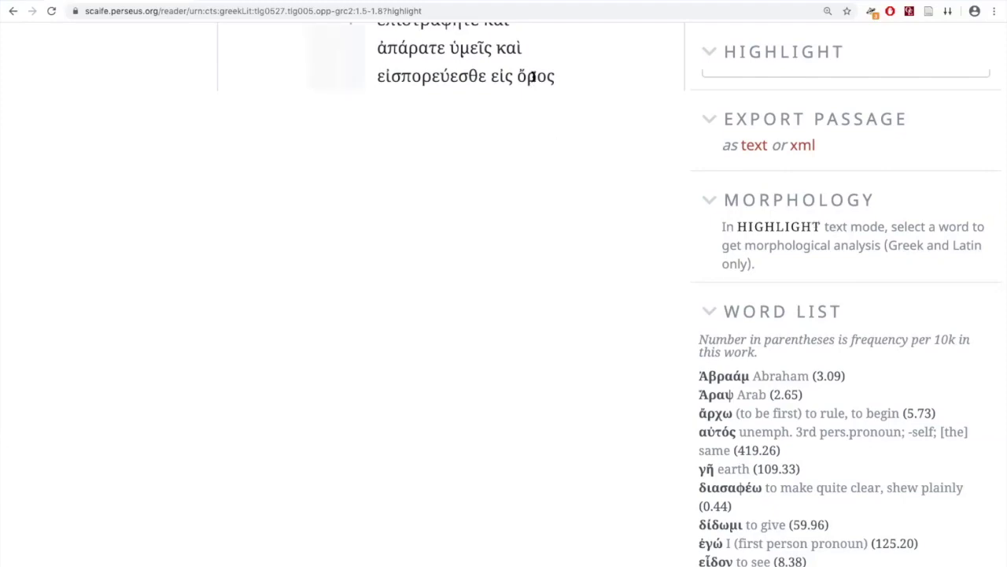
{"action": "scroll", "coordinate": [818, 147], "scroll_direction": "up", "scroll_amount": 5}
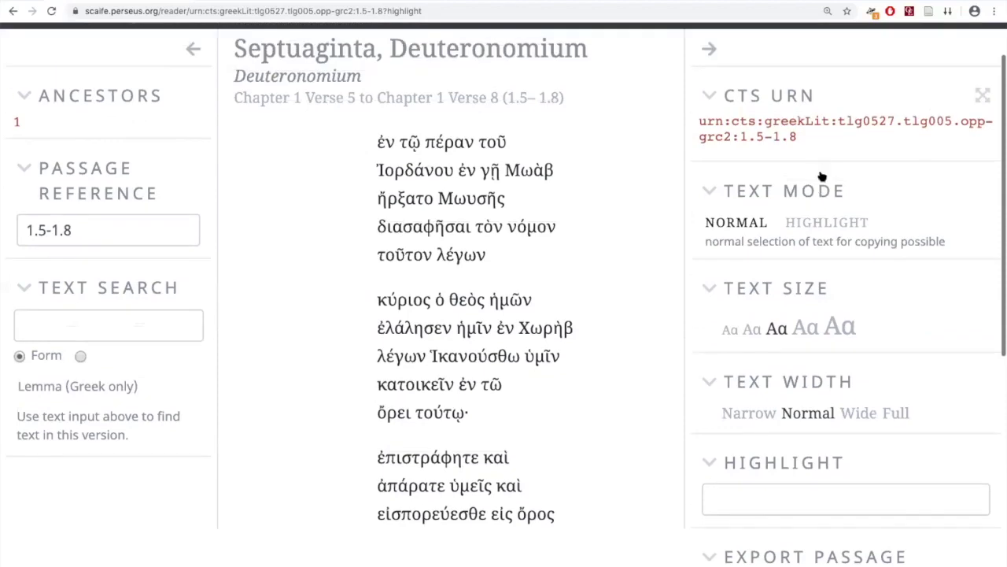
{"action": "left_click", "coordinate": [813, 224]}
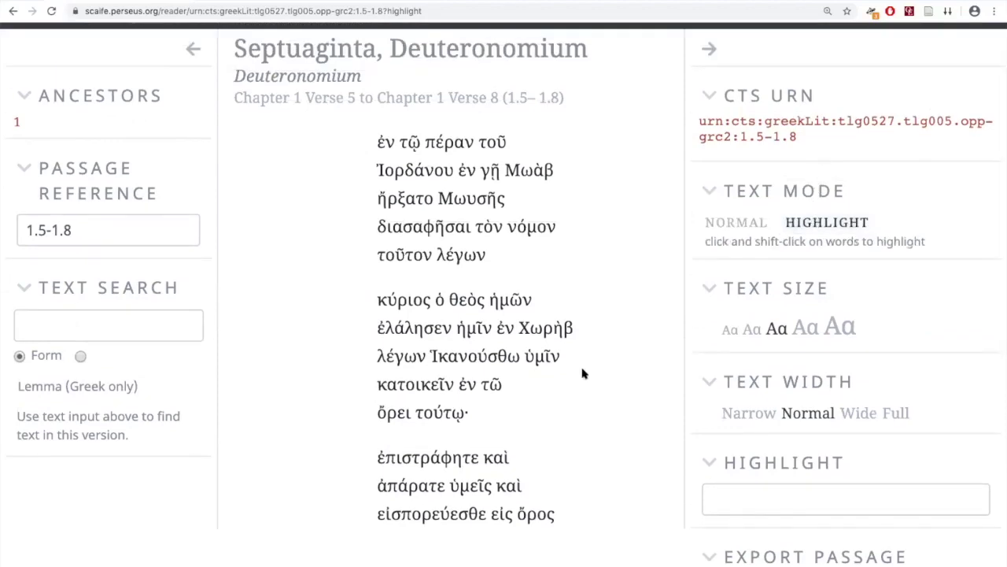
{"action": "scroll", "coordinate": [764, 411], "scroll_direction": "down", "scroll_amount": 5}
{"action": "scroll", "coordinate": [763, 405], "scroll_direction": "down", "scroll_amount": 1}
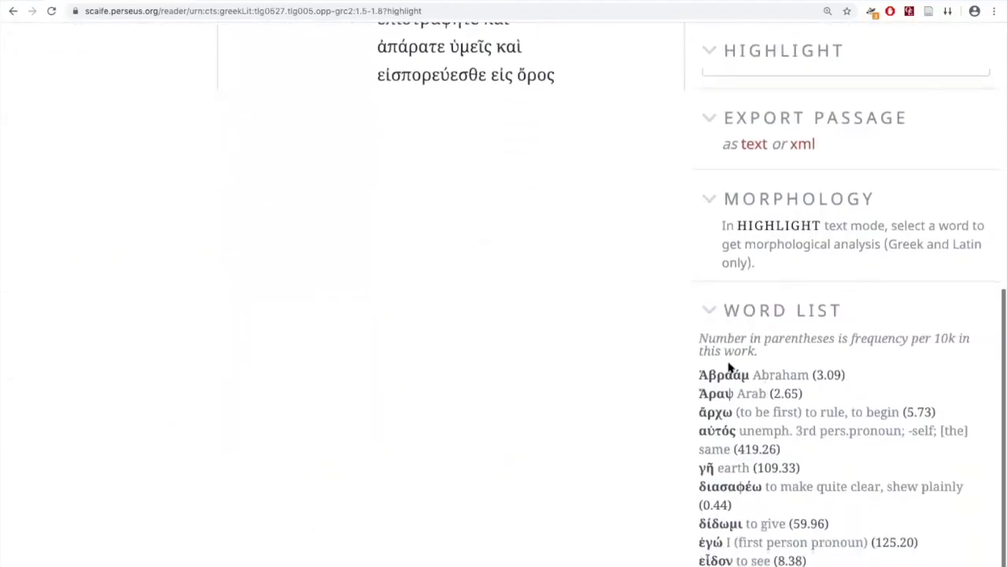
{"action": "left_click", "coordinate": [535, 81]}
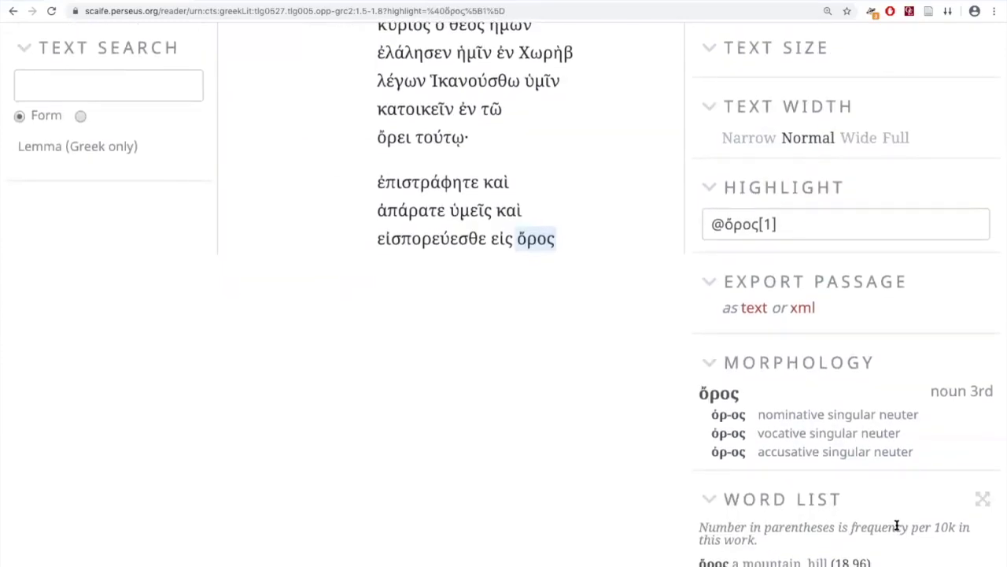
{"action": "scroll", "coordinate": [898, 525], "scroll_direction": "up", "scroll_amount": 1}
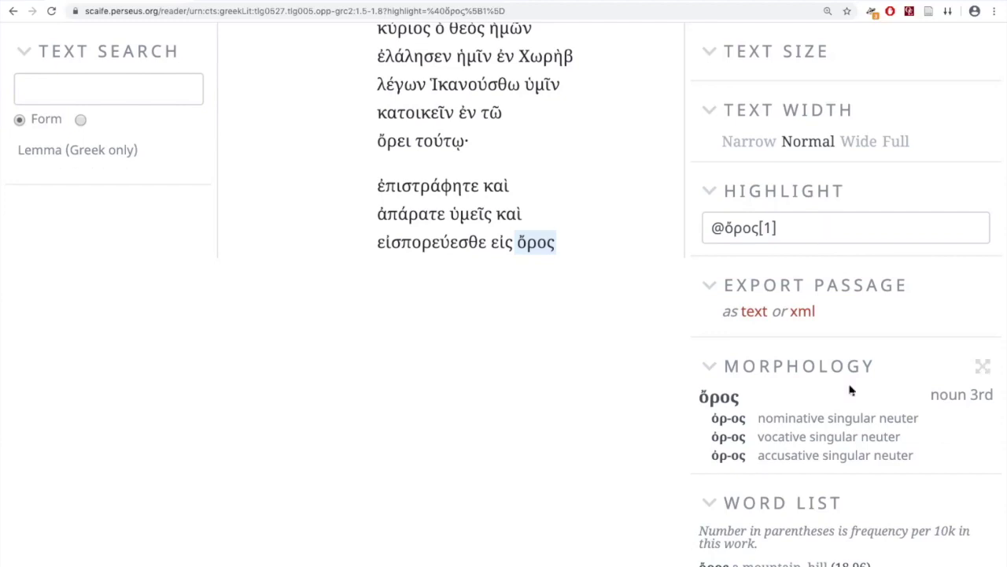
{"action": "scroll", "coordinate": [850, 389], "scroll_direction": "down", "scroll_amount": 1}
{"action": "scroll", "coordinate": [850, 390], "scroll_direction": "up", "scroll_amount": 1}
{"action": "triple_click", "coordinate": [803, 231]}
{"action": "key", "text": "BackSpace"}
{"action": "left_click", "coordinate": [572, 319]}
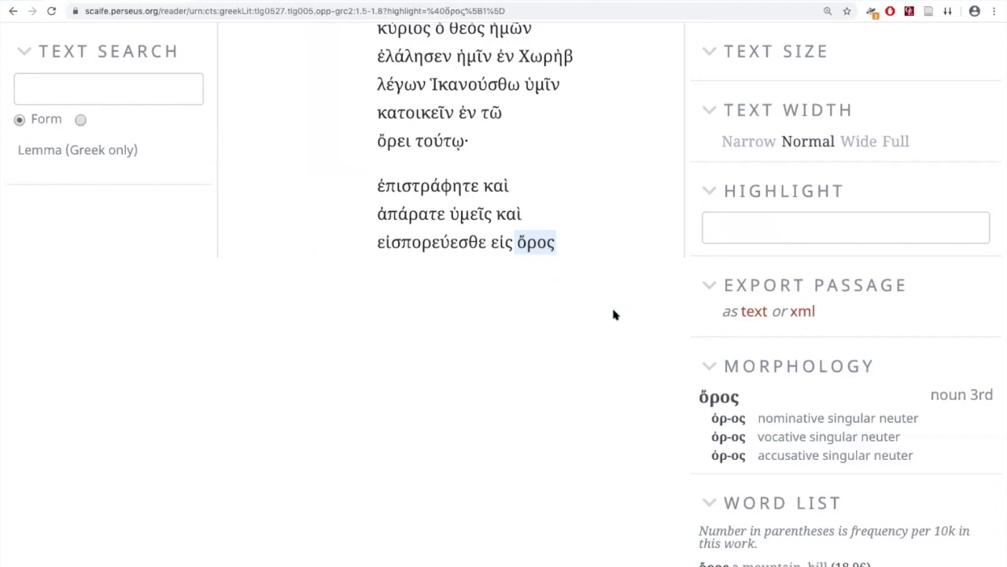
{"action": "left_click", "coordinate": [527, 248]}
{"action": "scroll", "coordinate": [616, 265], "scroll_direction": "up", "scroll_amount": 5}
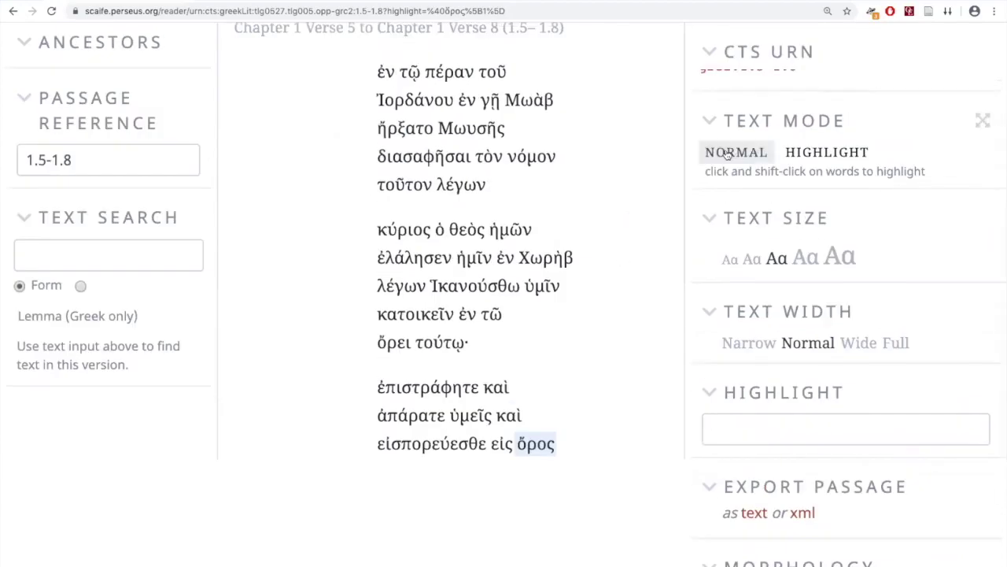
{"action": "left_click", "coordinate": [729, 155]}
{"action": "scroll", "coordinate": [748, 270], "scroll_direction": "down", "scroll_amount": 5}
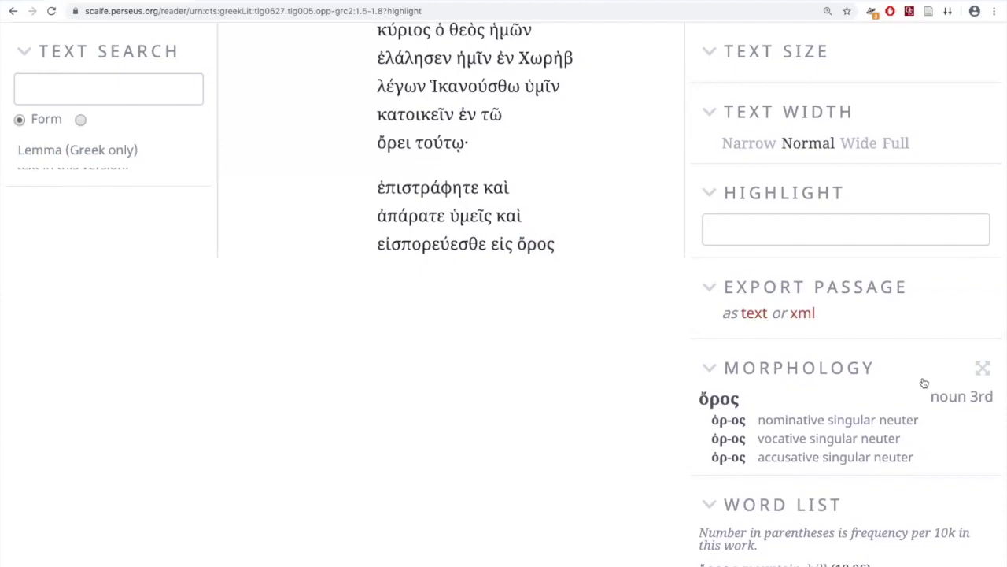
Try to reset the morphology analysis by switching the text mode to Highlight and back to Normal
{"action": "scroll", "coordinate": [810, 345], "scroll_direction": "up", "scroll_amount": 2}
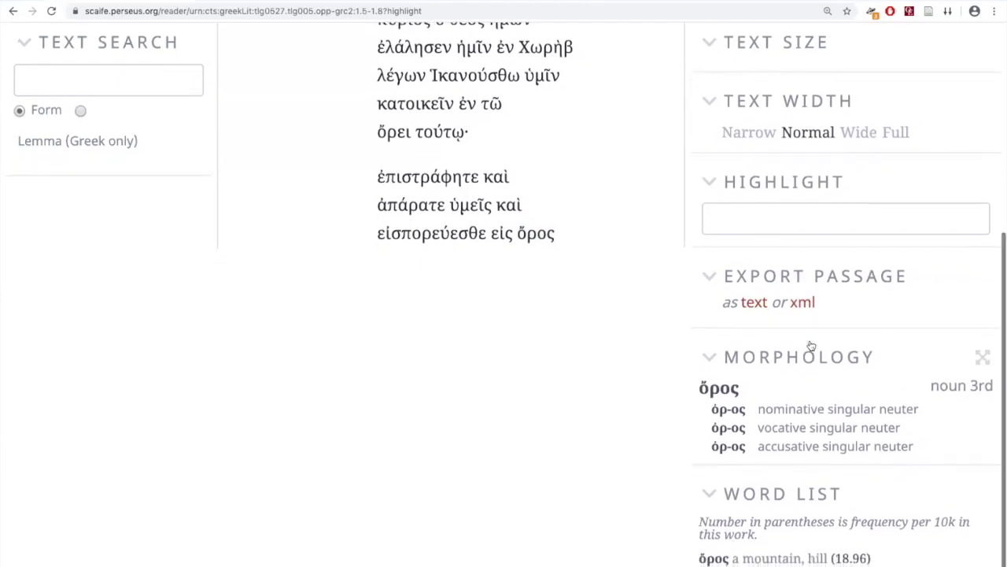
{"action": "scroll", "coordinate": [810, 345], "scroll_direction": "up", "scroll_amount": 5}
{"action": "left_click", "coordinate": [805, 284]}
{"action": "left_click", "coordinate": [738, 284]}
{"action": "scroll", "coordinate": [641, 330], "scroll_direction": "down", "scroll_amount": 5}
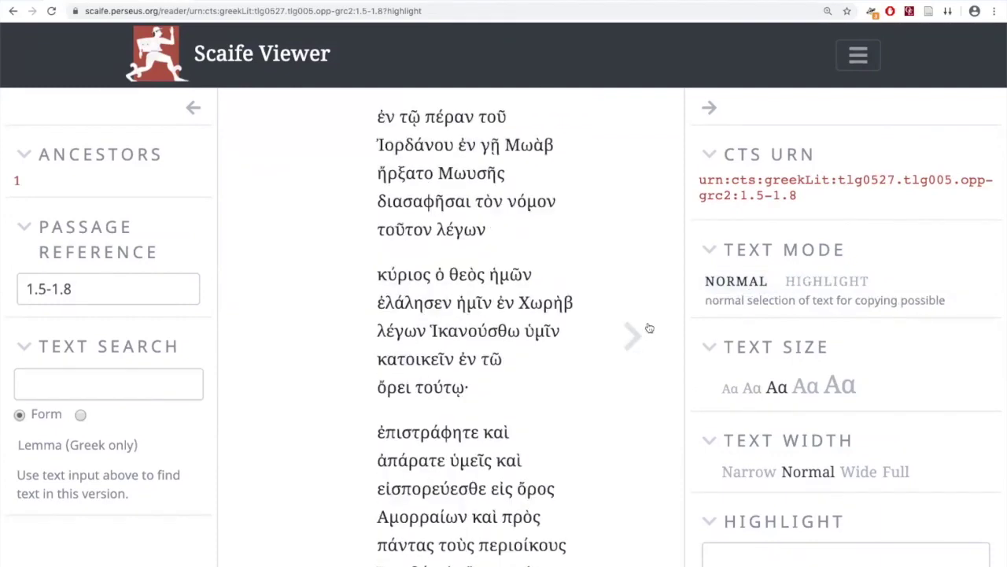
Check the morphology entry for ὄρος and look over verses 5 to 8 of the passage
{"action": "scroll", "coordinate": [816, 343], "scroll_direction": "down", "scroll_amount": 4}
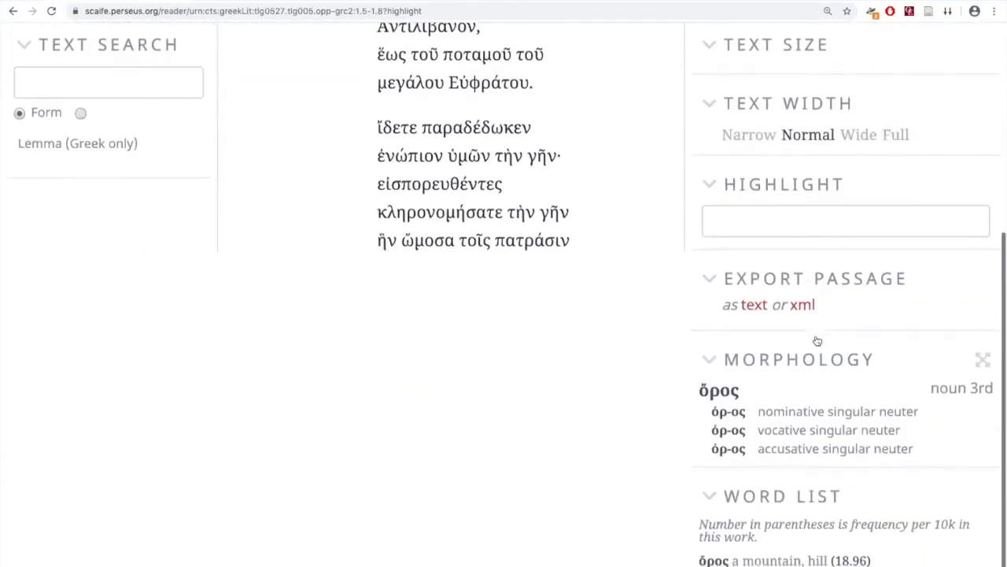
{"action": "scroll", "coordinate": [528, 296], "scroll_direction": "up", "scroll_amount": 3}
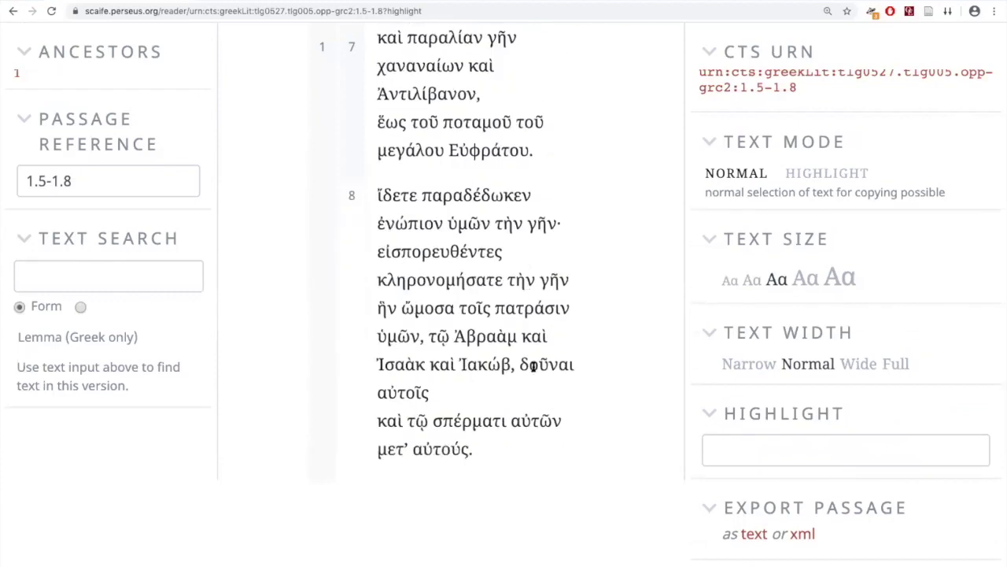
{"action": "scroll", "coordinate": [782, 533], "scroll_direction": "down", "scroll_amount": 3}
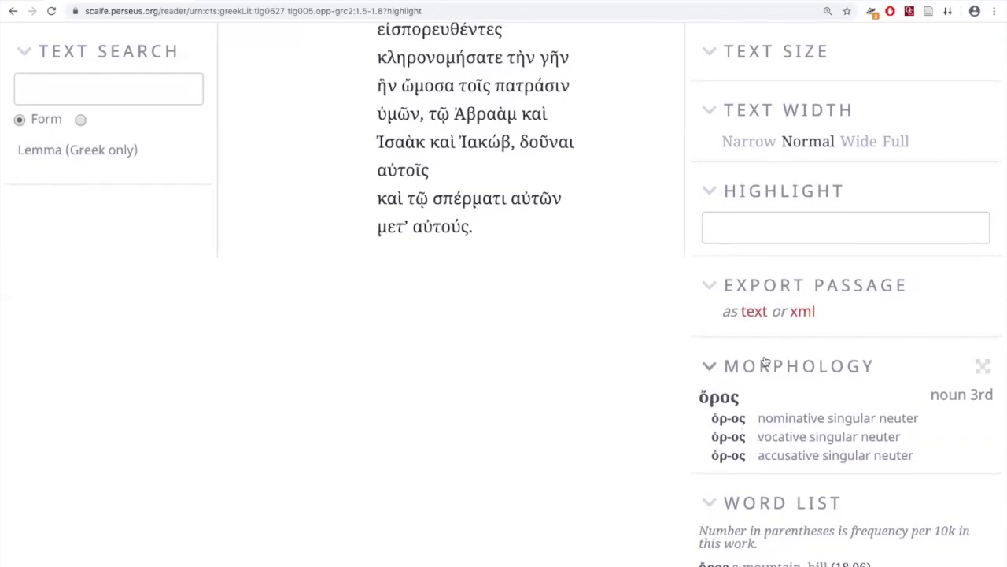
{"action": "scroll", "coordinate": [764, 360], "scroll_direction": "up", "scroll_amount": 3}
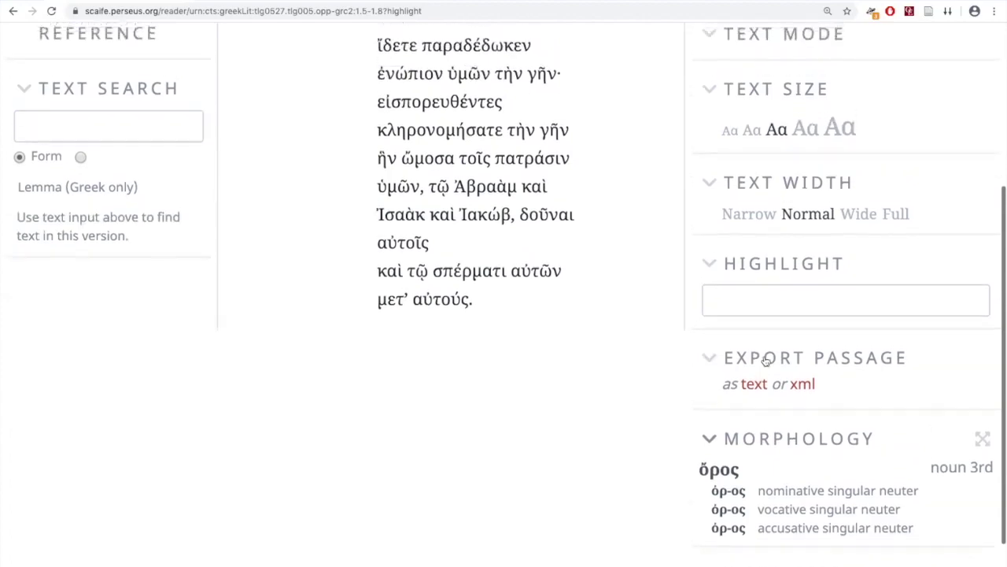
{"action": "scroll", "coordinate": [740, 352], "scroll_direction": "up", "scroll_amount": 2}
{"action": "scroll", "coordinate": [555, 332], "scroll_direction": "down", "scroll_amount": 1}
{"action": "scroll", "coordinate": [558, 334], "scroll_direction": "up", "scroll_amount": 1}
{"action": "scroll", "coordinate": [558, 334], "scroll_direction": "up", "scroll_amount": 8}
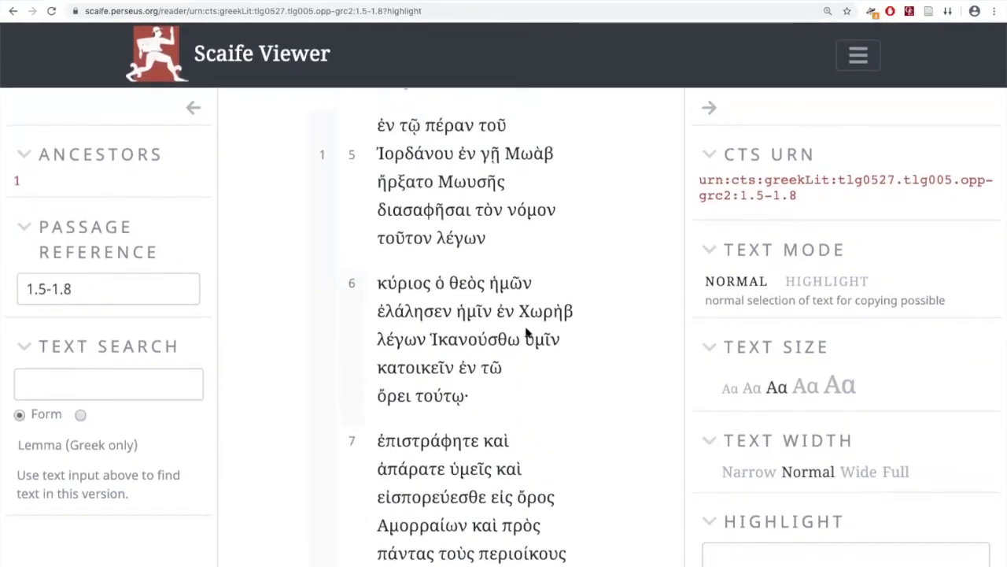
Toggle the Highlight and Normal text modes once more and recheck the morphology analysis
{"action": "left_click", "coordinate": [810, 283]}
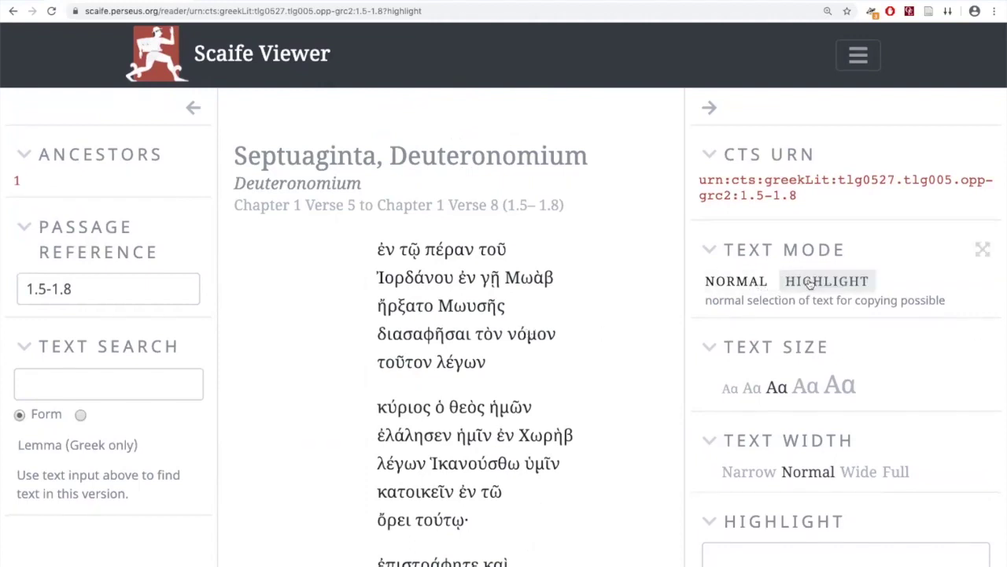
{"action": "left_click", "coordinate": [751, 283]}
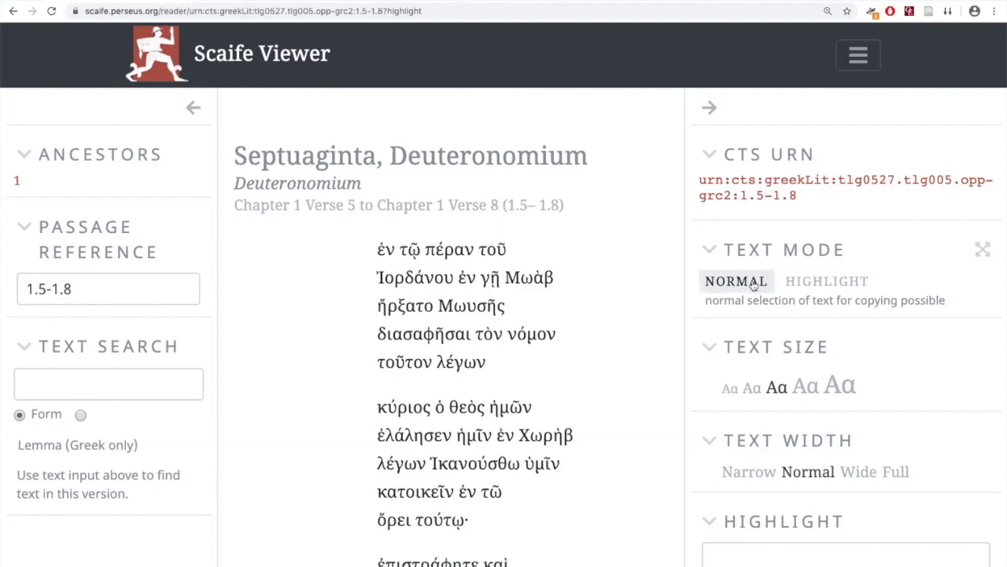
{"action": "scroll", "coordinate": [837, 347], "scroll_direction": "down", "scroll_amount": 5}
{"action": "scroll", "coordinate": [836, 347], "scroll_direction": "up", "scroll_amount": 1}
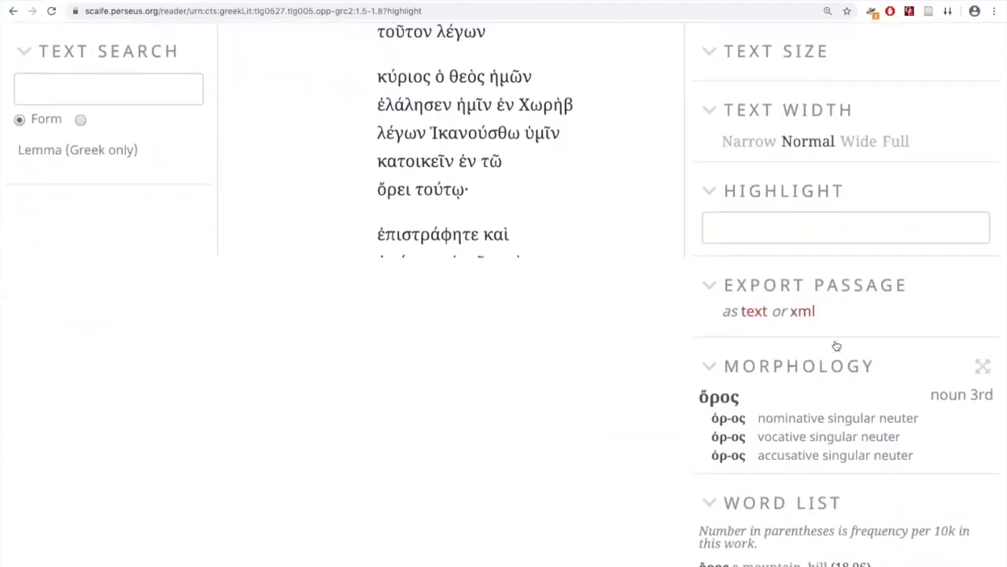
{"action": "scroll", "coordinate": [836, 344], "scroll_direction": "down", "scroll_amount": 1}
{"action": "scroll", "coordinate": [837, 354], "scroll_direction": "up", "scroll_amount": 1}
{"action": "scroll", "coordinate": [812, 459], "scroll_direction": "up", "scroll_amount": 5}
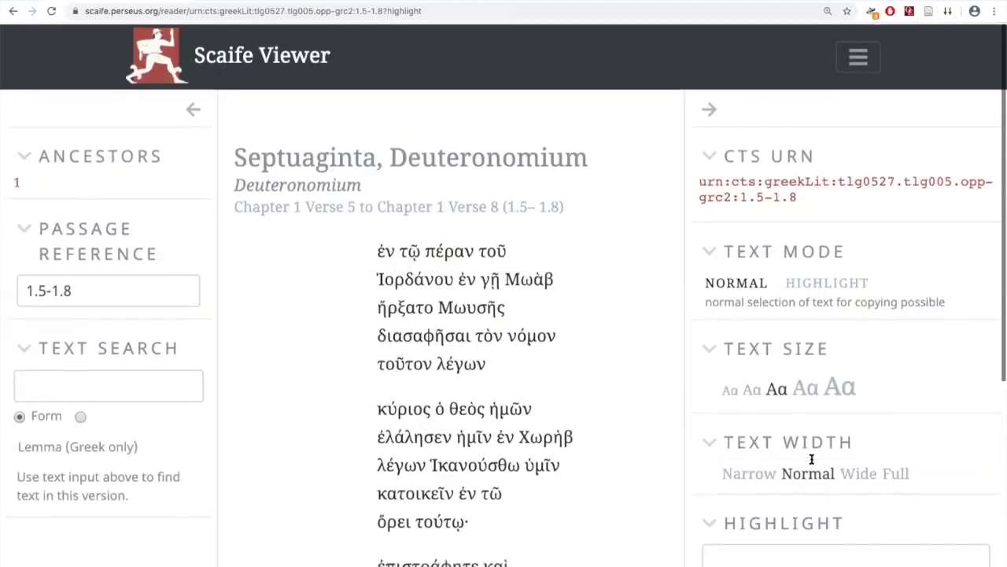
Reload passage 1.5-1.8 to clear the morphology analysis and restore the full word list
{"action": "left_click", "coordinate": [158, 286]}
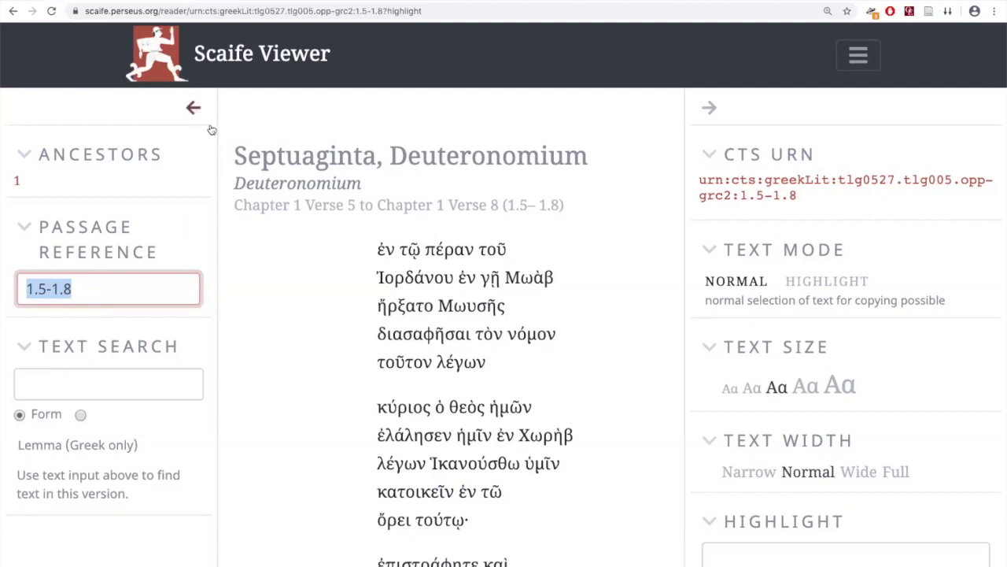
{"action": "left_click", "coordinate": [52, 11]}
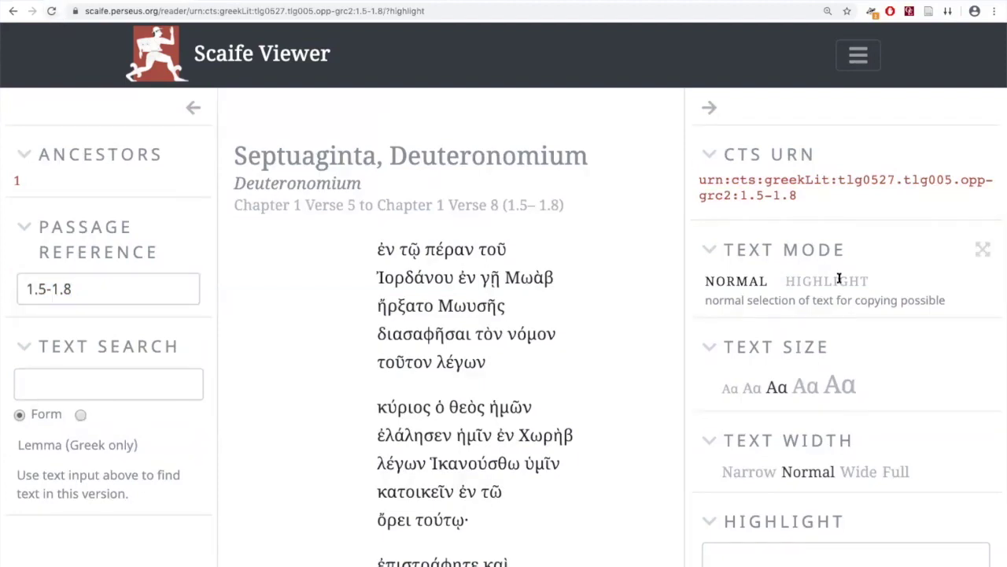
{"action": "scroll", "coordinate": [839, 275], "scroll_direction": "down", "scroll_amount": 5}
{"action": "scroll", "coordinate": [839, 277], "scroll_direction": "down", "scroll_amount": 3}
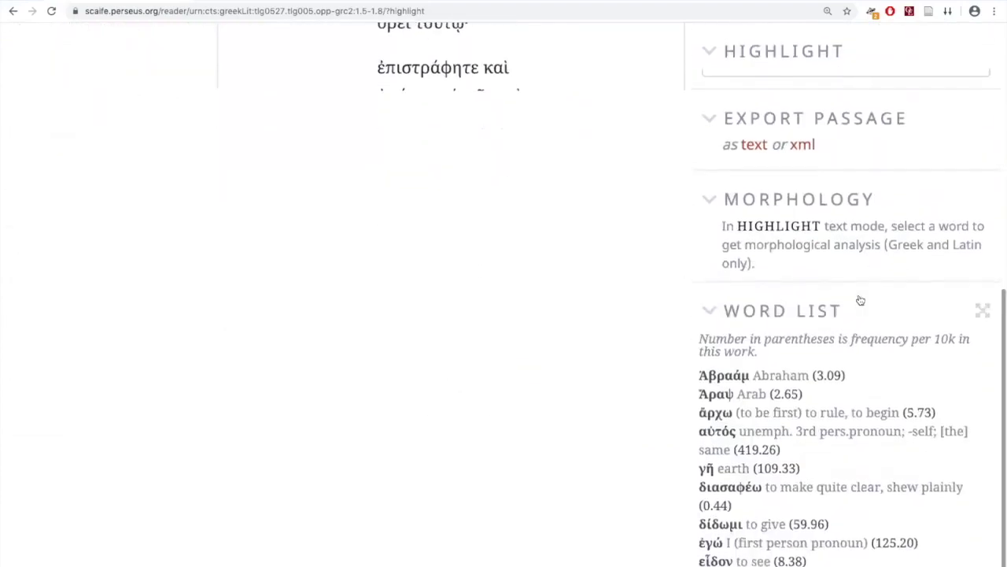
Examine the passage's word list, with its dictionary forms, English glosses and frequencies per 10k words
{"action": "scroll", "coordinate": [882, 434], "scroll_direction": "down", "scroll_amount": 5}
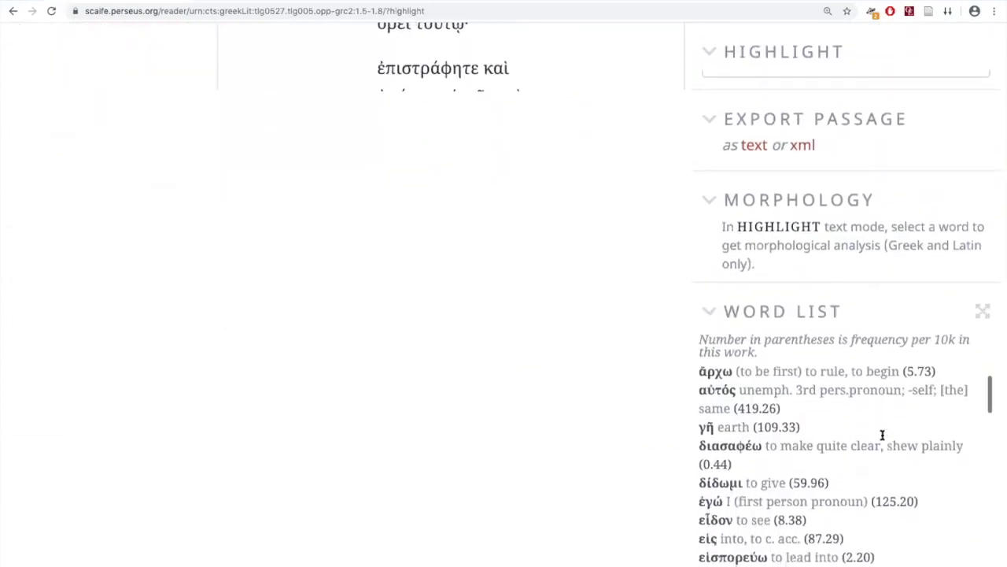
{"action": "scroll", "coordinate": [883, 438], "scroll_direction": "down", "scroll_amount": 4}
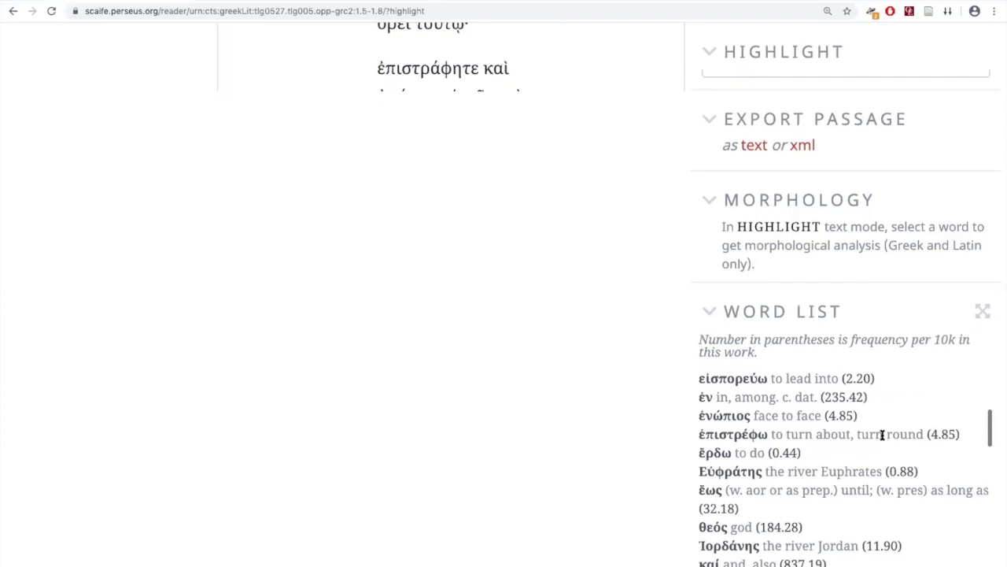
{"action": "scroll", "coordinate": [883, 434], "scroll_direction": "down", "scroll_amount": 5}
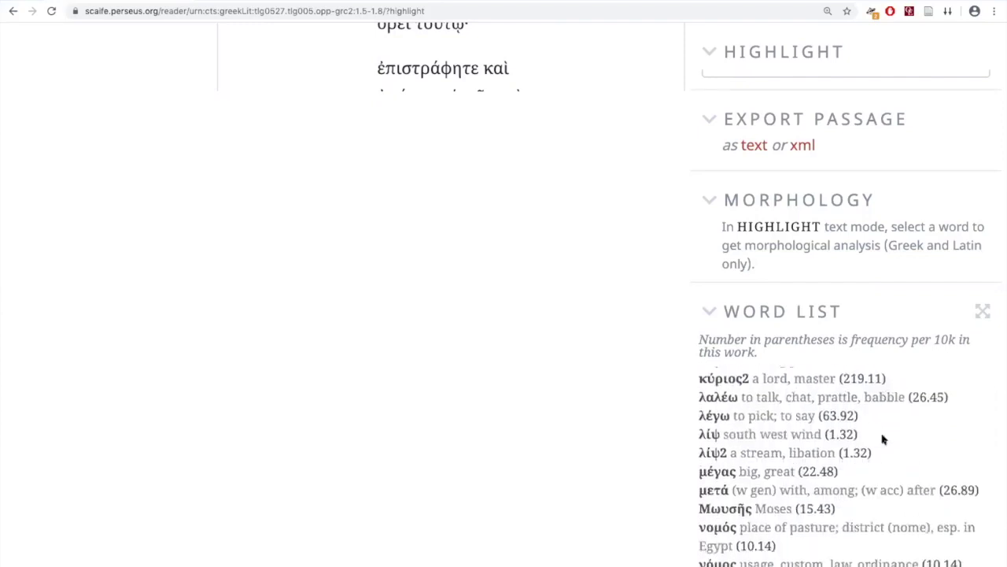
{"action": "scroll", "coordinate": [883, 439], "scroll_direction": "down", "scroll_amount": 2}
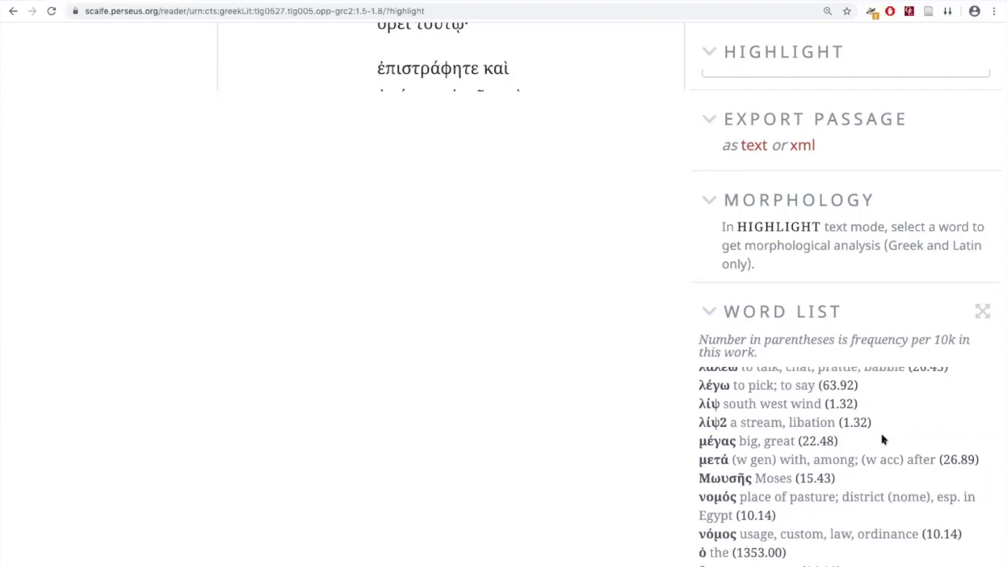
{"action": "scroll", "coordinate": [882, 440], "scroll_direction": "down", "scroll_amount": 2}
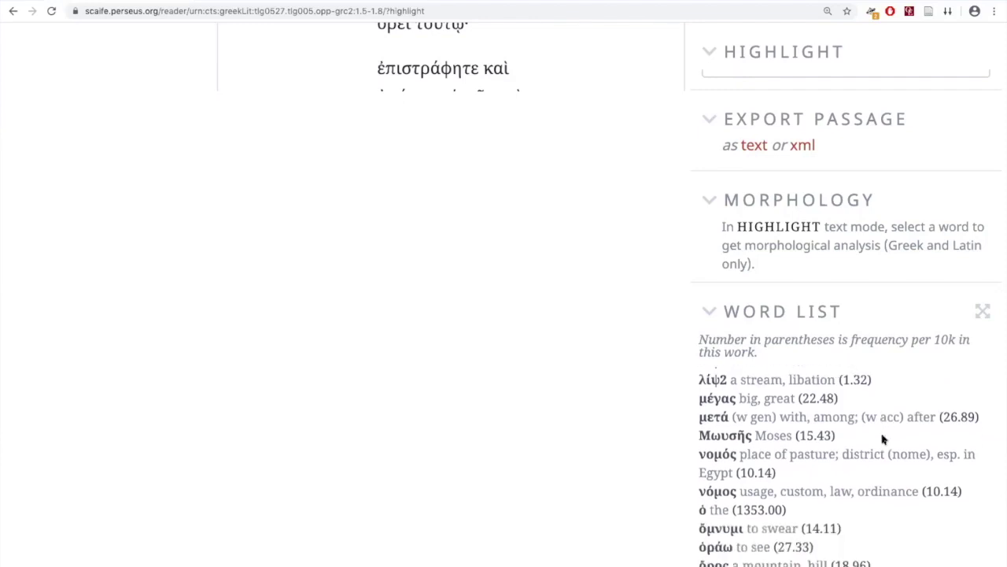
{"action": "scroll", "coordinate": [883, 439], "scroll_direction": "down", "scroll_amount": 7}
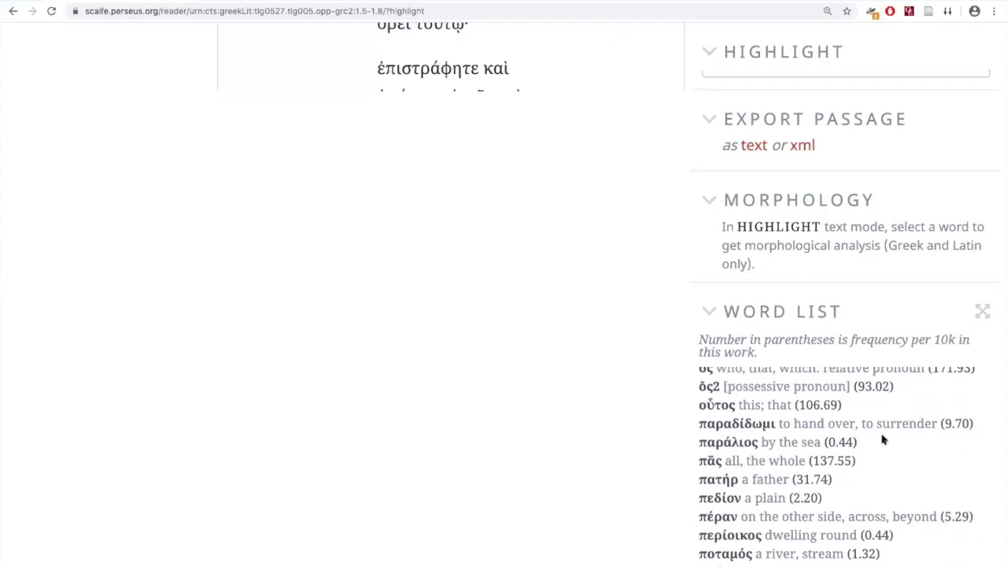
{"action": "scroll", "coordinate": [882, 440], "scroll_direction": "down", "scroll_amount": 4}
{"action": "scroll", "coordinate": [882, 439], "scroll_direction": "up", "scroll_amount": 5}
{"action": "scroll", "coordinate": [497, 400], "scroll_direction": "up", "scroll_amount": 10}
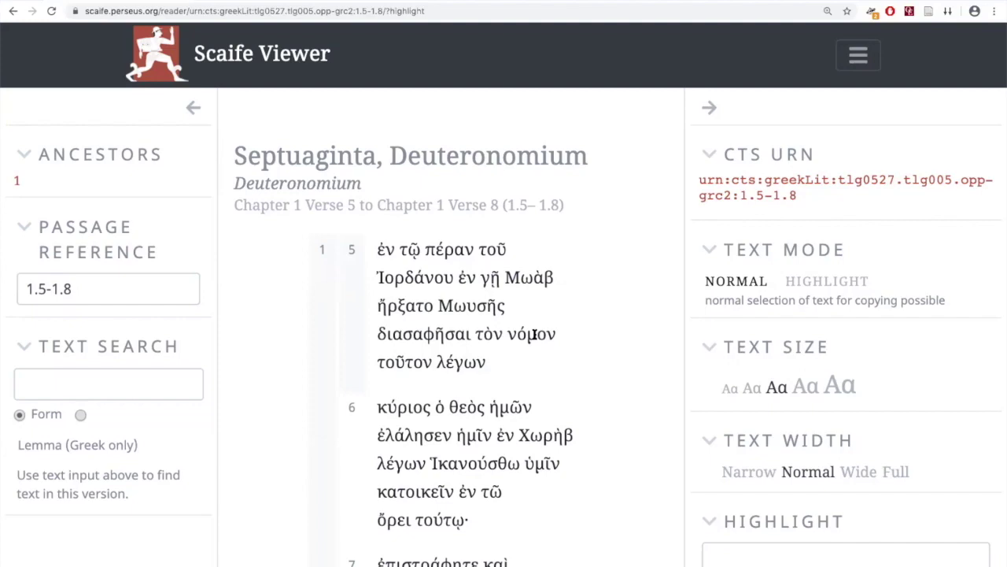
{"action": "scroll", "coordinate": [836, 429], "scroll_direction": "down", "scroll_amount": 10}
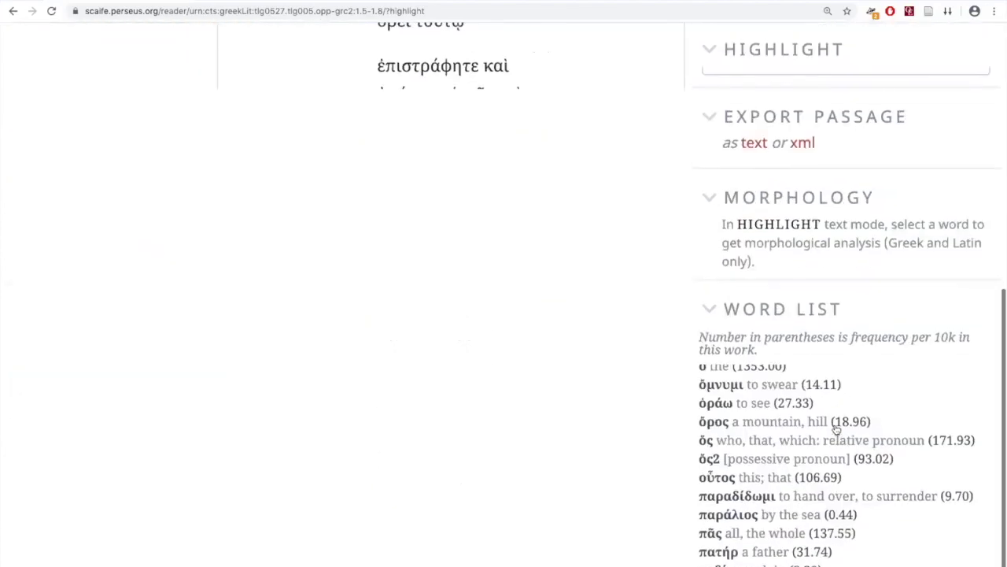
Search the Deuteronomium text for the word form κυριος
{"action": "scroll", "coordinate": [486, 281], "scroll_direction": "up", "scroll_amount": 6}
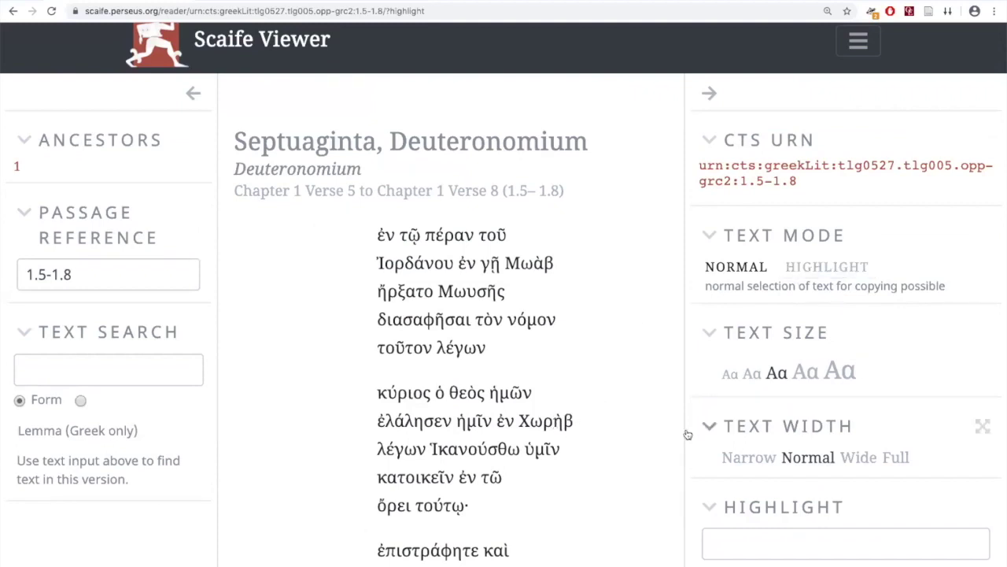
{"action": "scroll", "coordinate": [823, 425], "scroll_direction": "down", "scroll_amount": 2}
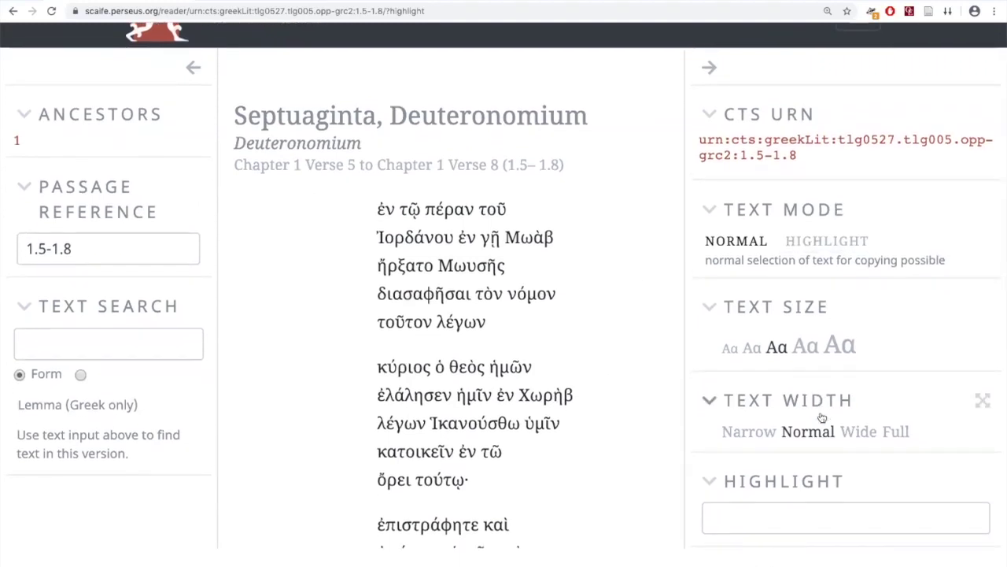
{"action": "scroll", "coordinate": [822, 418], "scroll_direction": "down", "scroll_amount": 2}
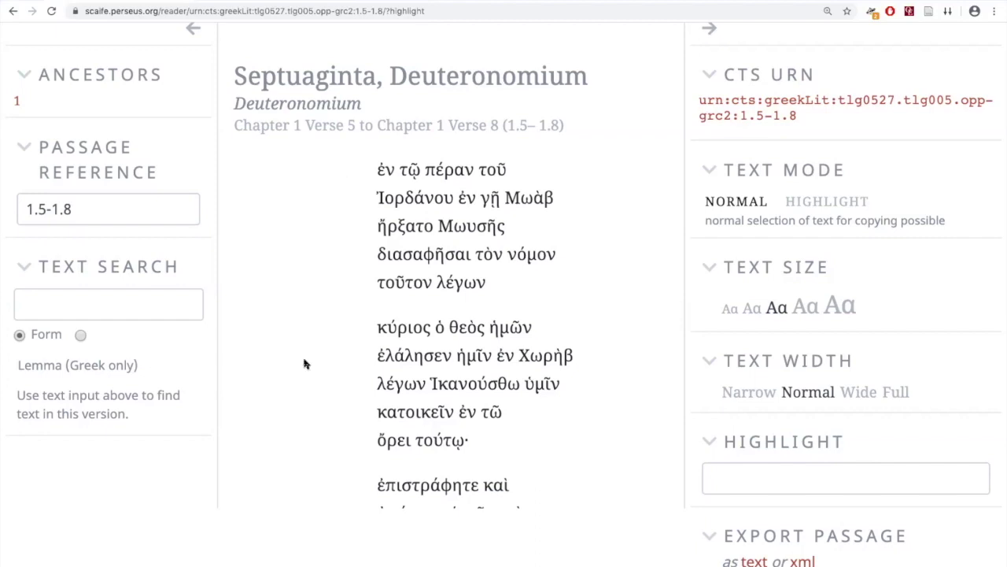
{"action": "left_click", "coordinate": [103, 305]}
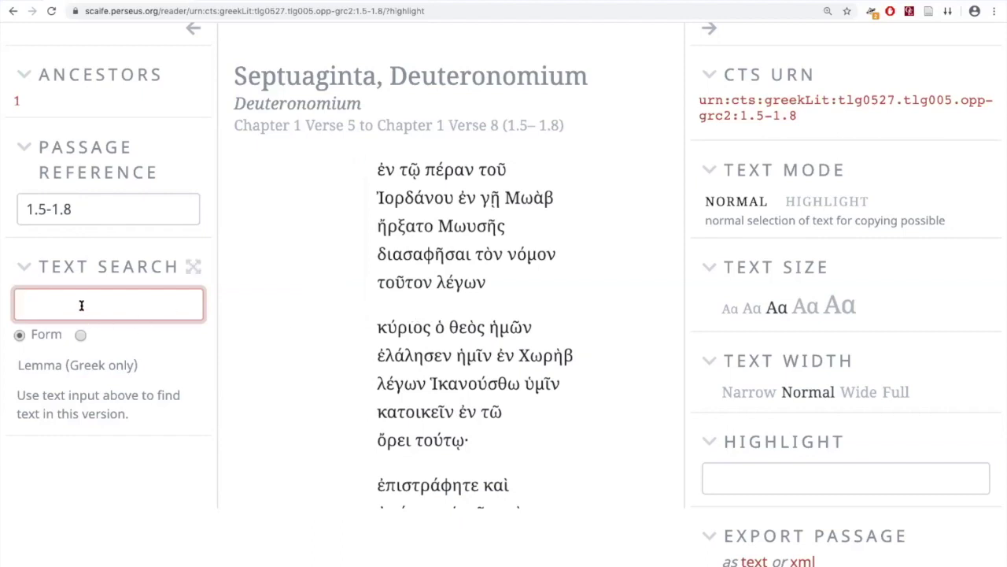
{"action": "type", "text": "κυριος"}
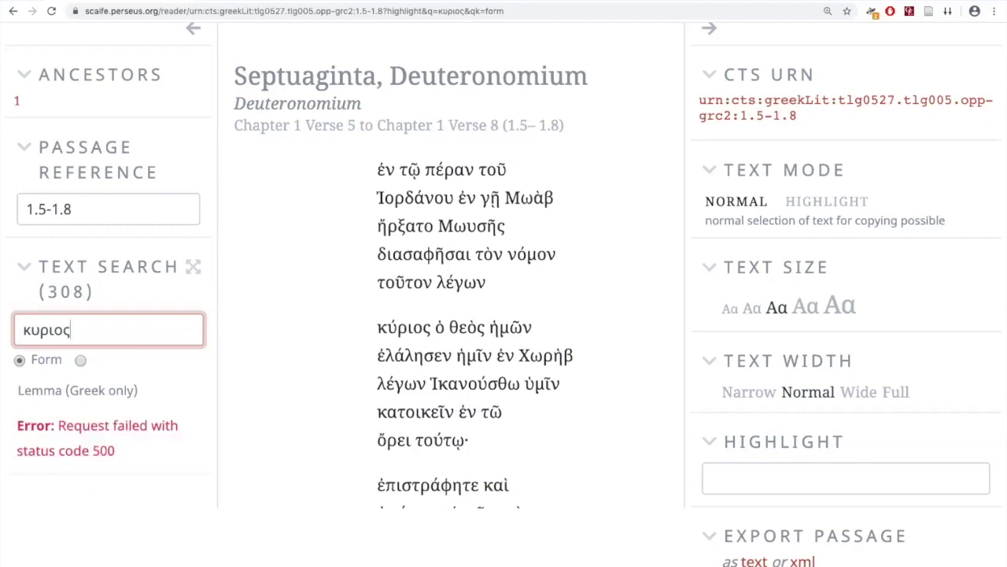
Replace the text search term with ποταμος, keeping the search by form
{"action": "double_click", "coordinate": [93, 323]}
{"action": "key", "text": "BackSpace"}
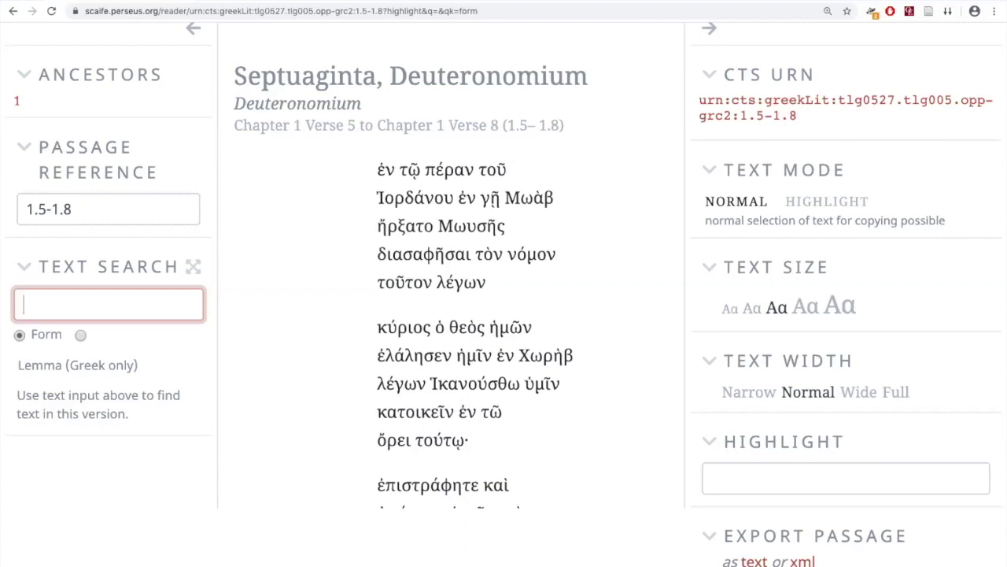
{"action": "type", "text": "ποτ"}
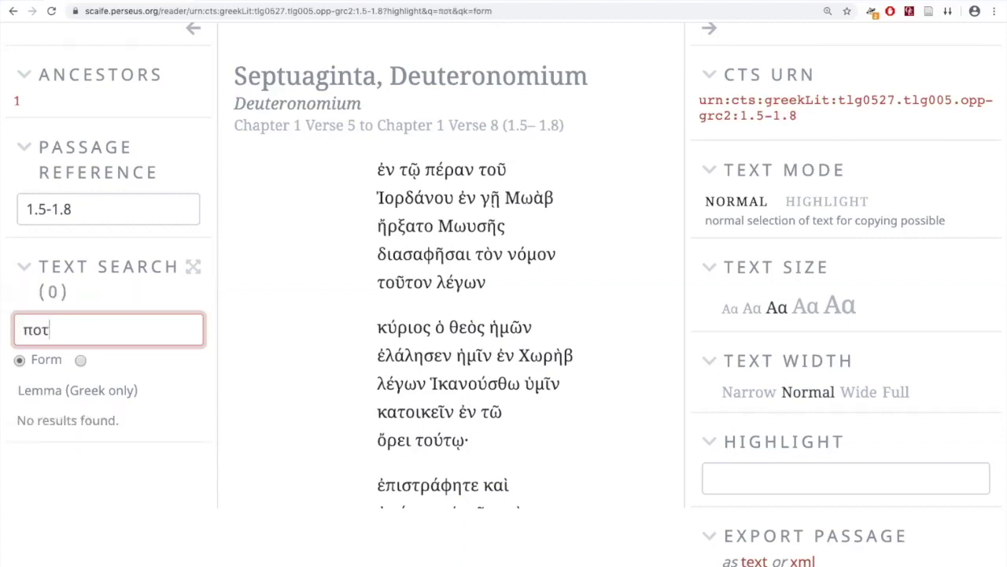
{"action": "type", "text": "αμος"}
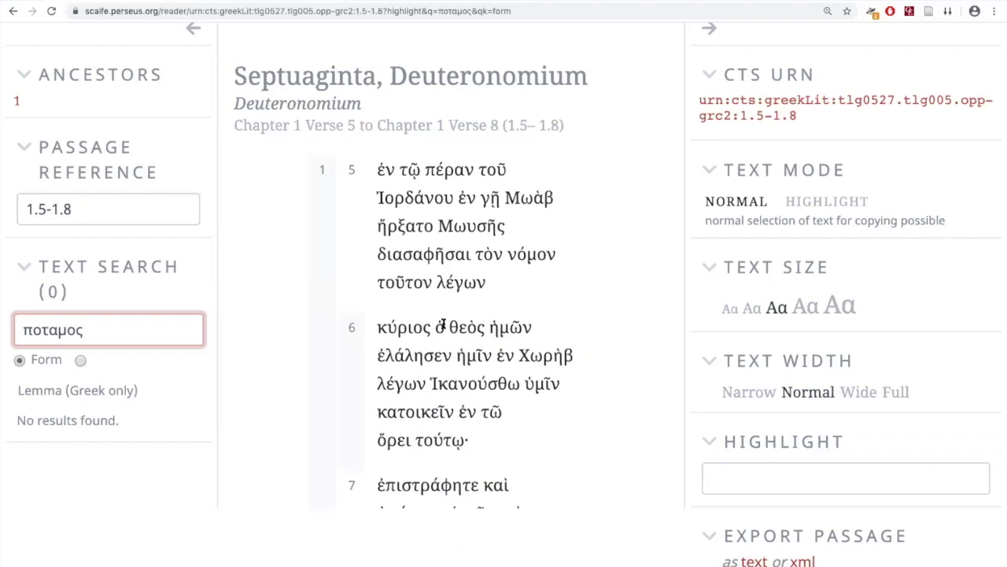
Compare the lemma and form searches for ποταμος, finishing with the lemma search
{"action": "left_click", "coordinate": [81, 359]}
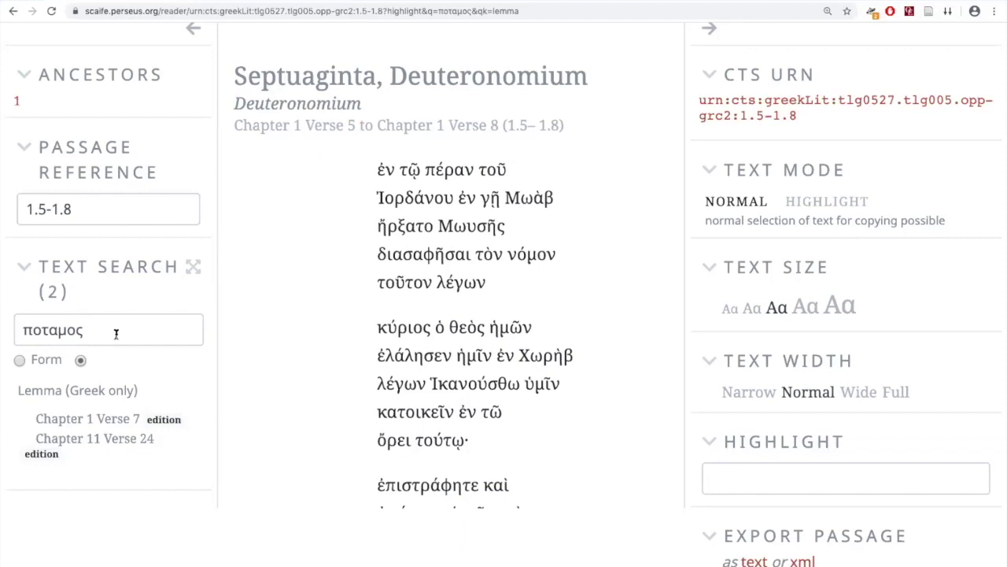
{"action": "left_click", "coordinate": [19, 360]}
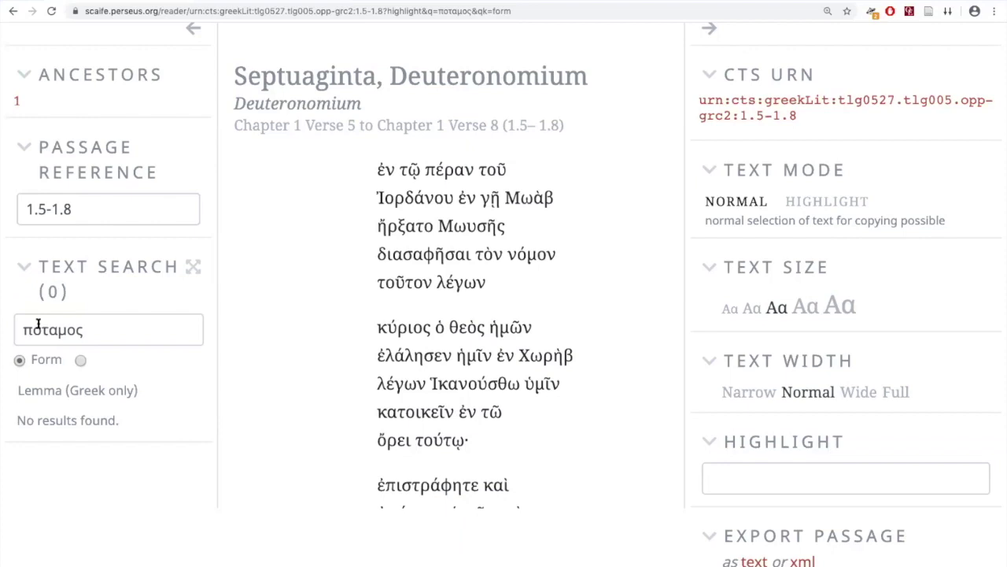
{"action": "left_click", "coordinate": [81, 361]}
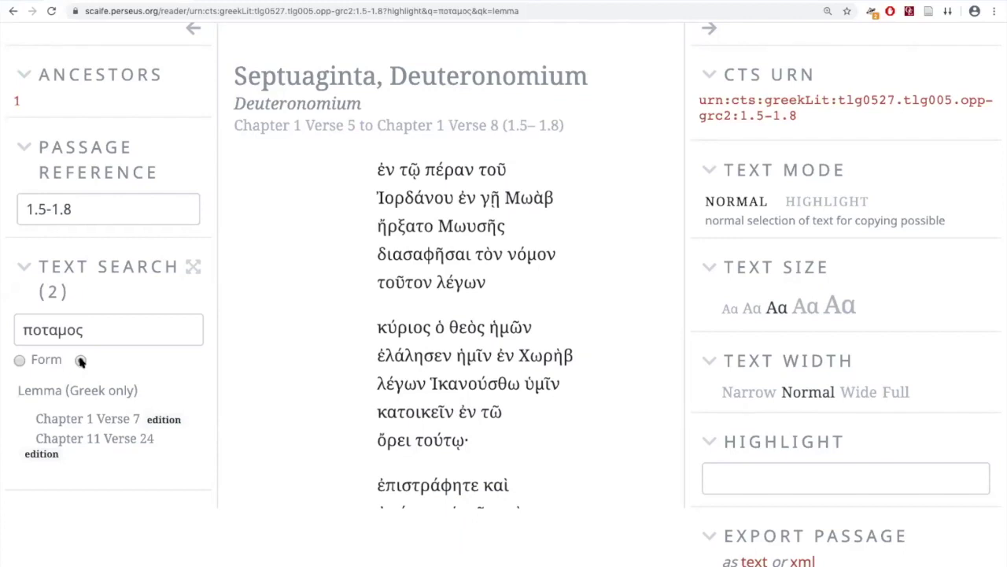
View the ποταμος search hits in Chapter 1 Verse 7 and Chapter 11 Verse 24, and return to passage 1.5-1.8
{"action": "left_click", "coordinate": [112, 421]}
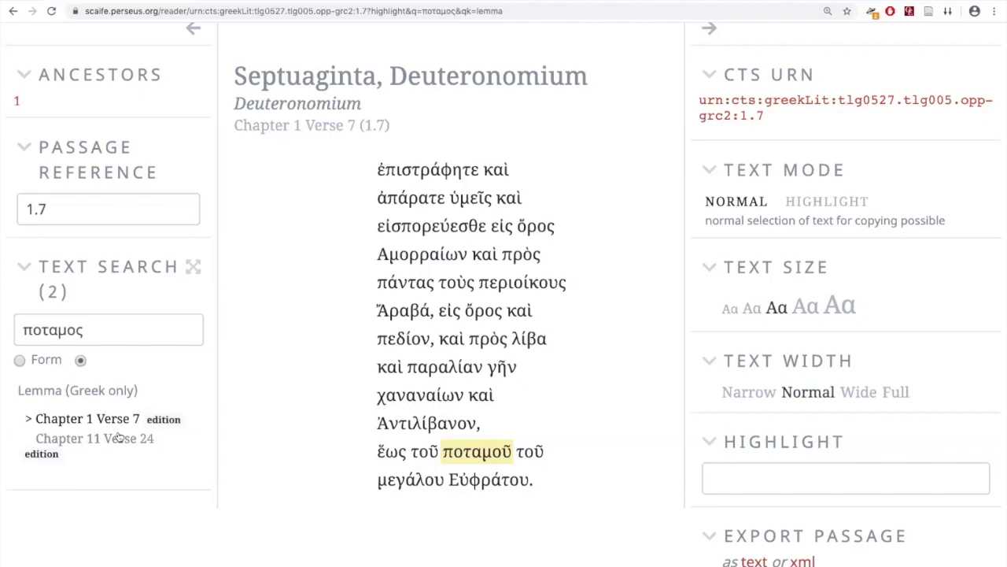
{"action": "left_click", "coordinate": [120, 440]}
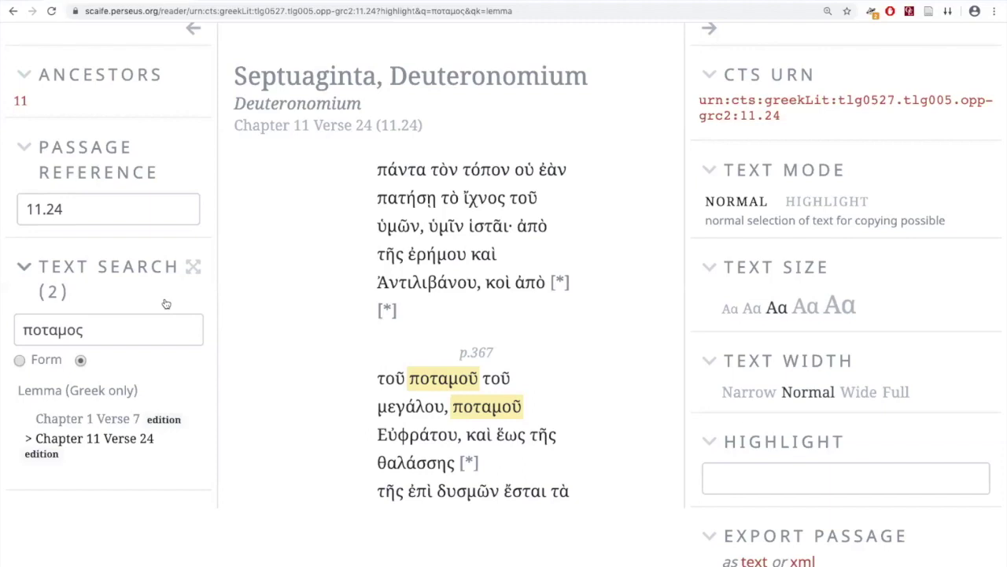
{"action": "scroll", "coordinate": [165, 296], "scroll_direction": "up", "scroll_amount": 2}
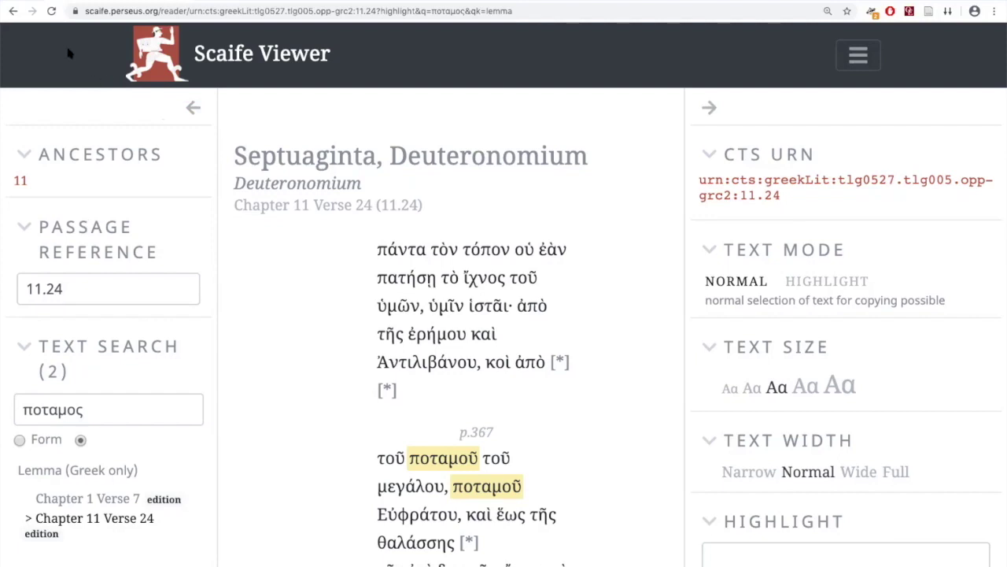
{"action": "left_click", "coordinate": [12, 11]}
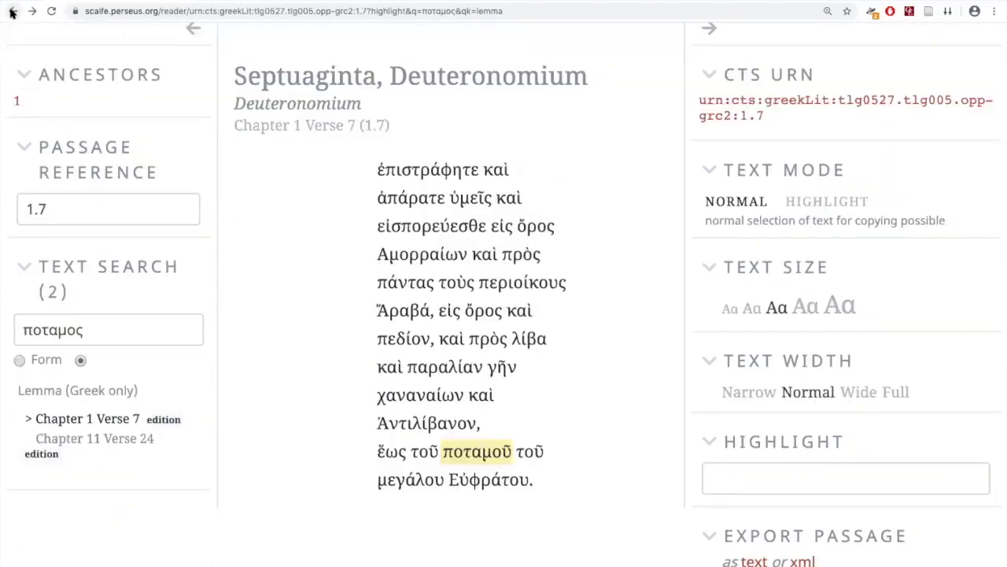
{"action": "left_click", "coordinate": [12, 11]}
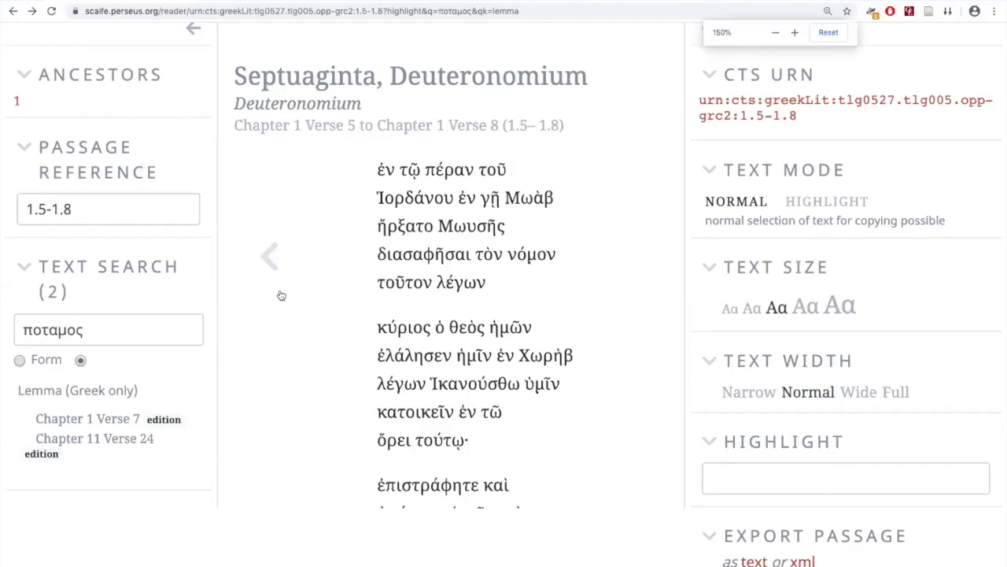
Collapse the navigation and reading-tools sidebars around the passage and expand both again
{"action": "key", "text": "ctrl+minus"}
{"action": "key", "text": "ctrl+minus"}
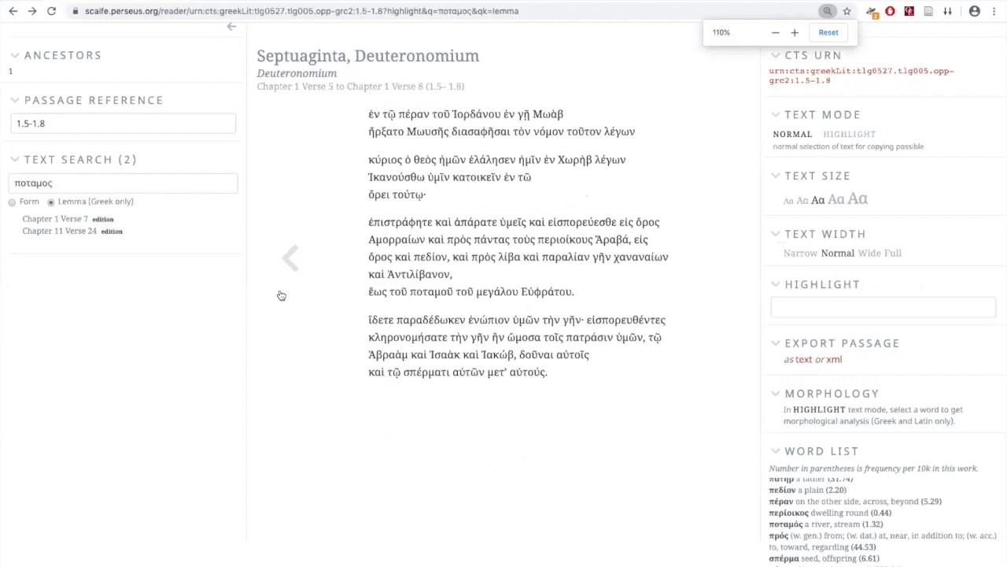
{"action": "key", "text": "ctrl+minus"}
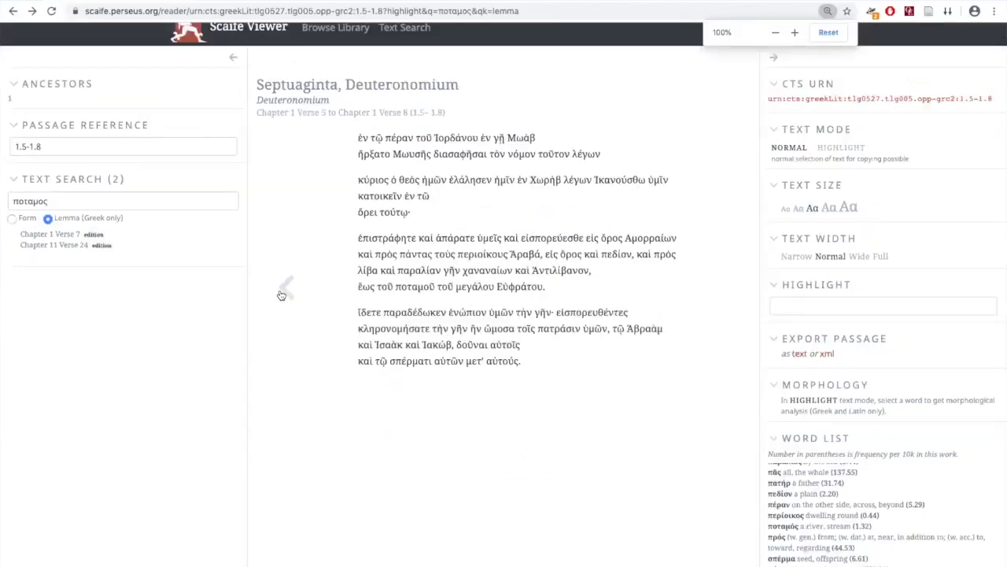
{"action": "key", "text": "ctrl+minus"}
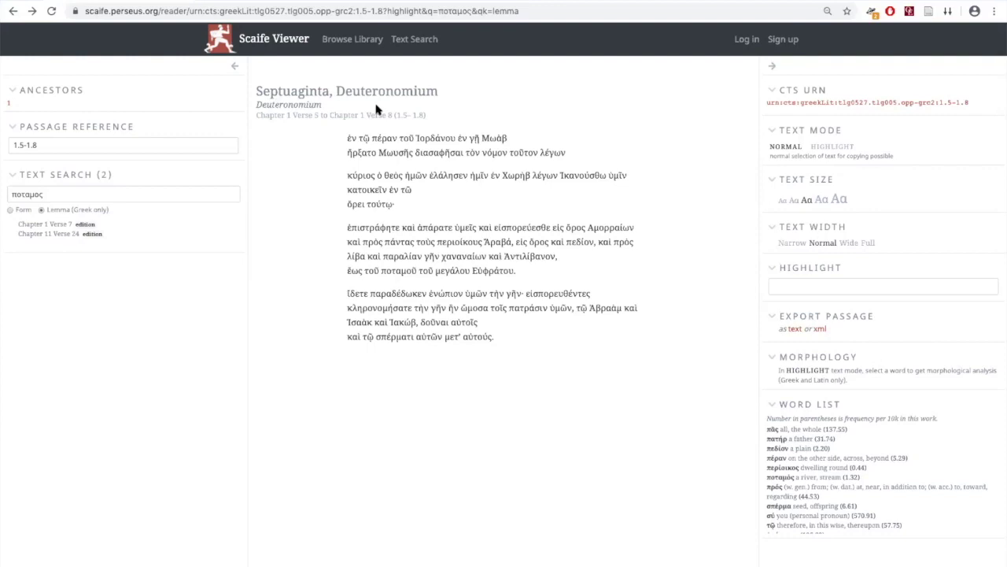
{"action": "key", "text": "ctrl+minus"}
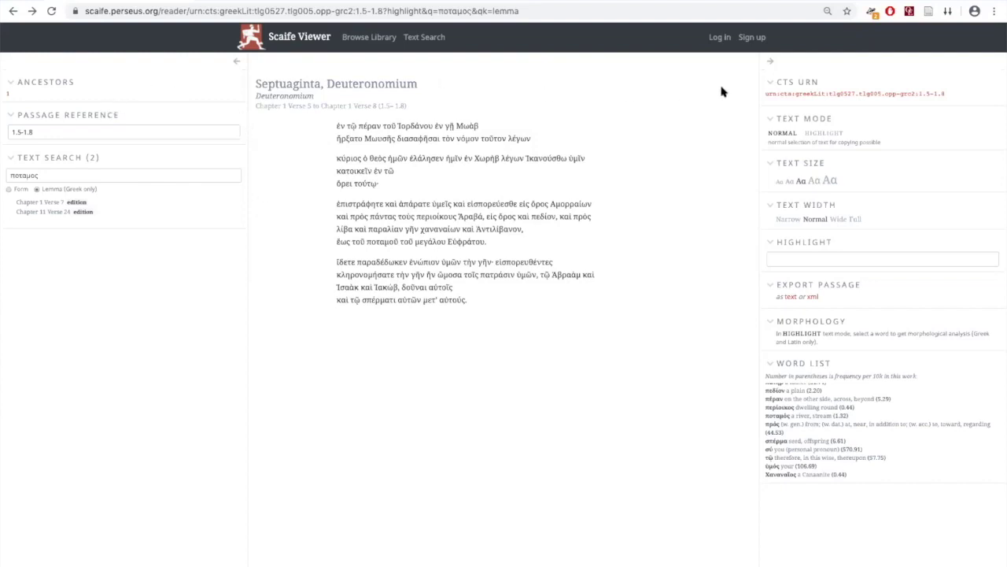
{"action": "left_click", "coordinate": [772, 67]}
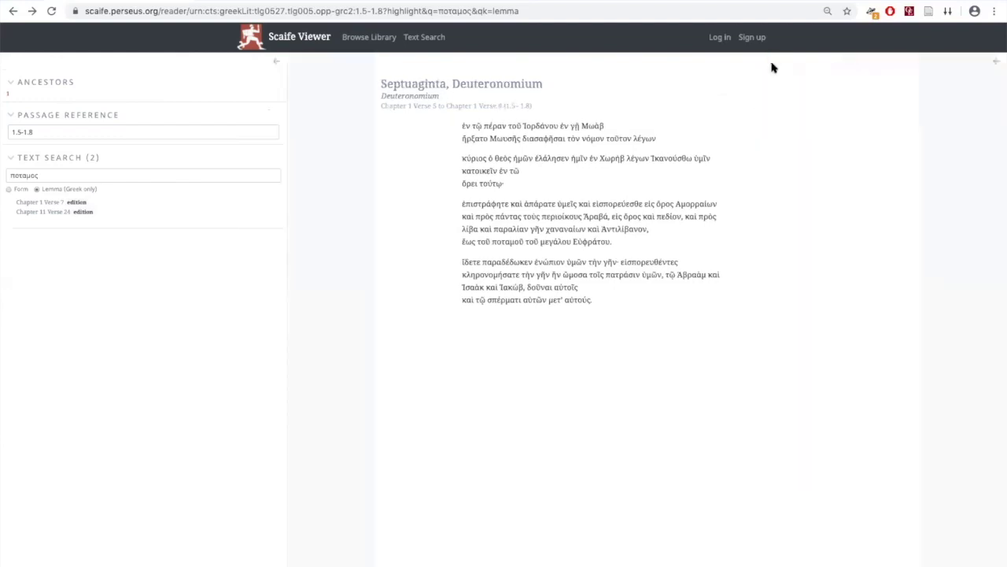
{"action": "left_click", "coordinate": [996, 62]}
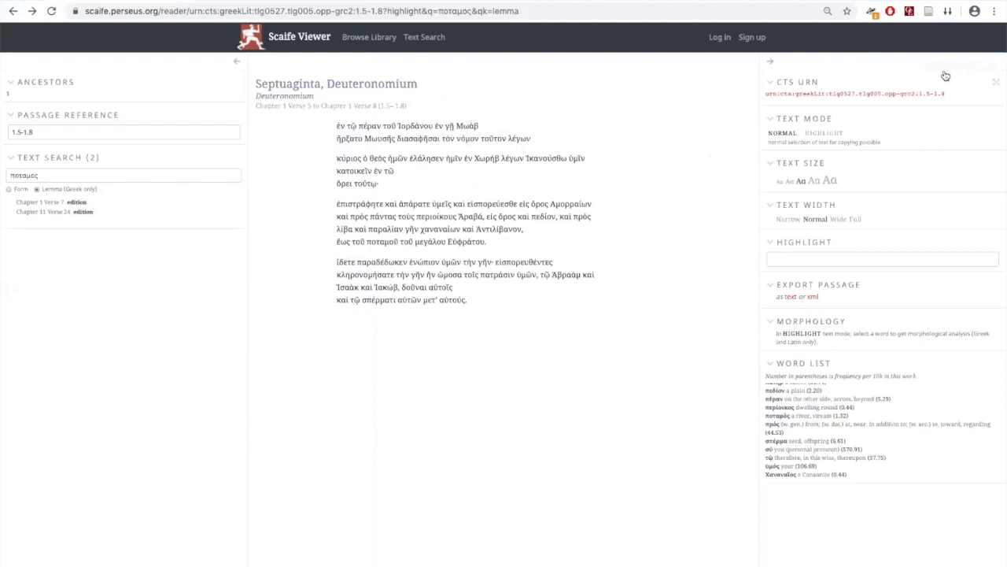
{"action": "left_click", "coordinate": [772, 64]}
{"action": "left_click", "coordinate": [274, 60]}
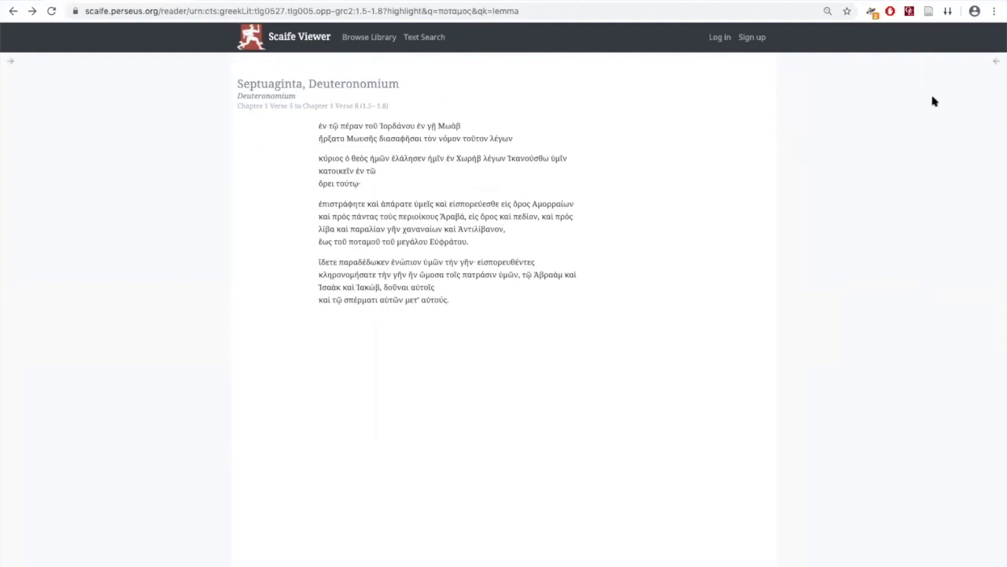
{"action": "left_click", "coordinate": [997, 61]}
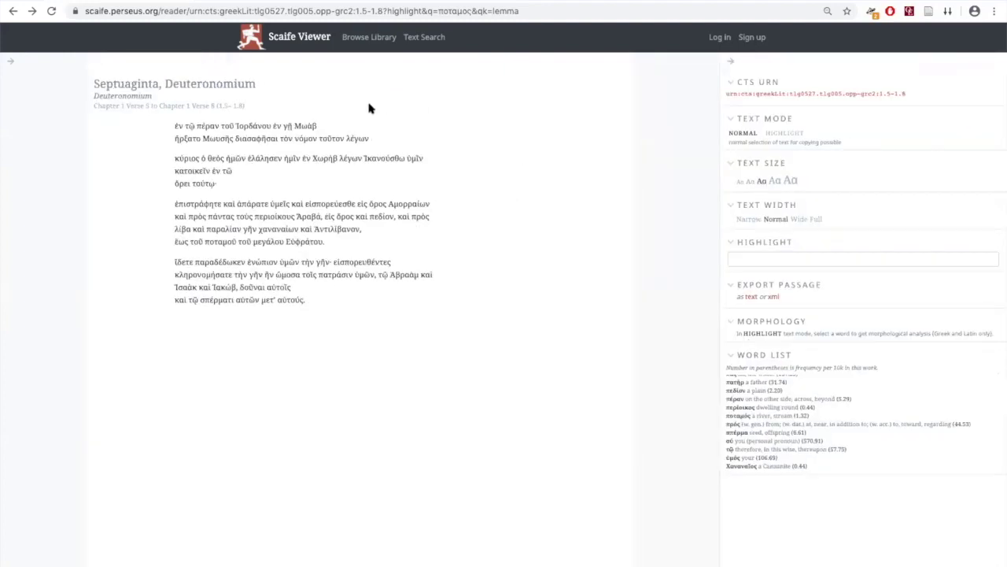
{"action": "left_click", "coordinate": [11, 61]}
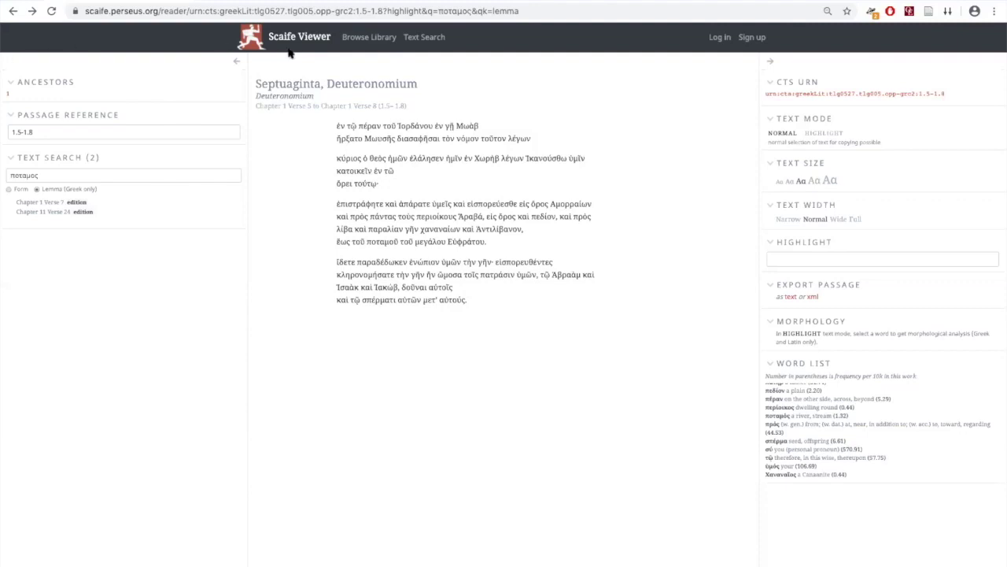
Filter the library's text groups and works by "hebrew" and open Deuteronomy from the Hebrew Bible
{"action": "left_click", "coordinate": [374, 40]}
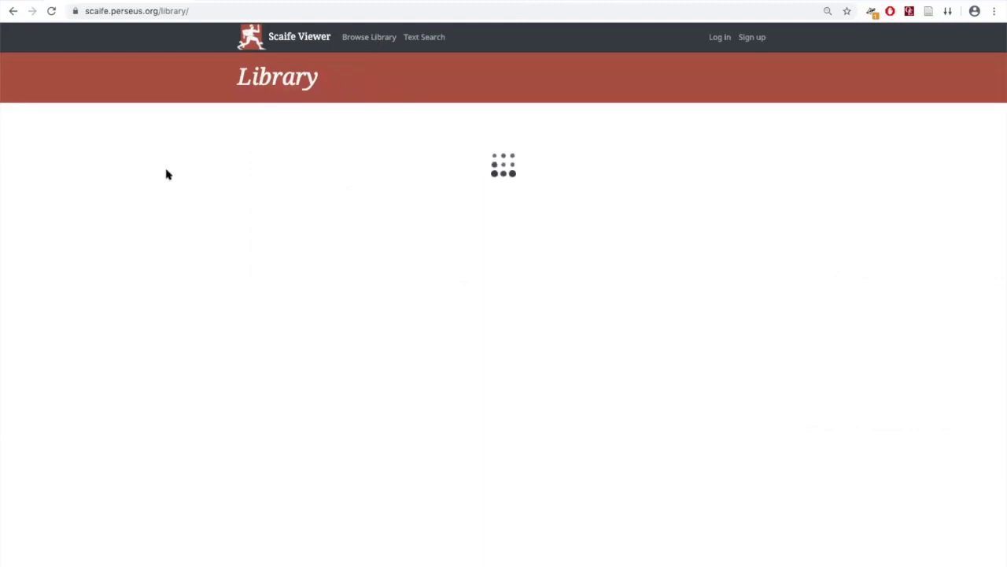
{"action": "left_click", "coordinate": [298, 136]}
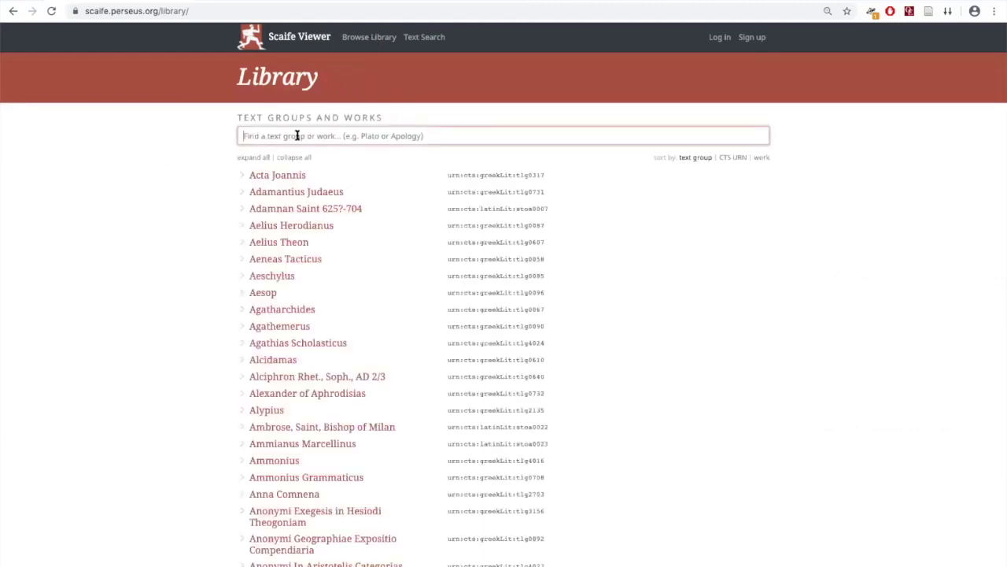
{"action": "type", "text": "hebres"}
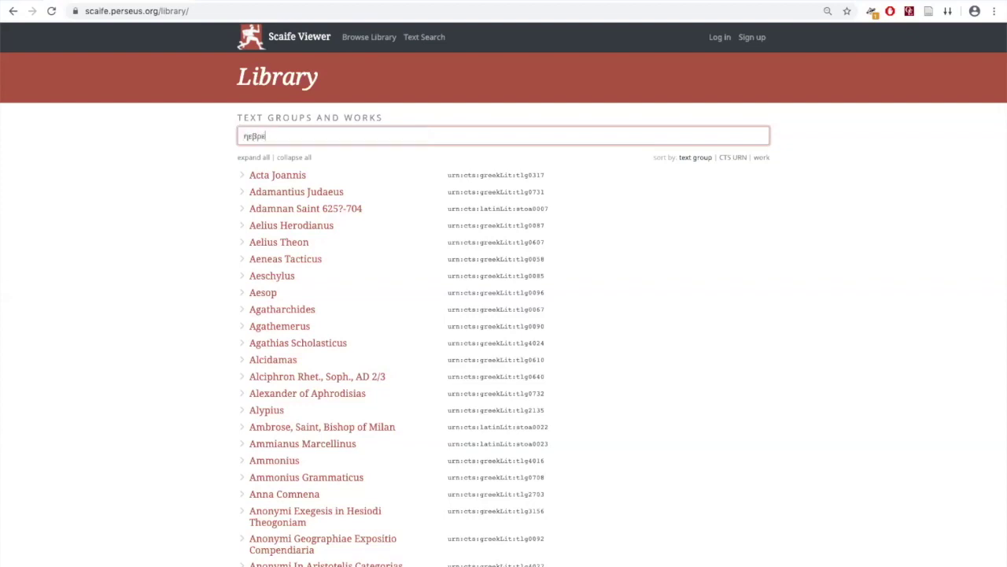
{"action": "key", "text": "ctrl+a"}
{"action": "type", "text": "hebrew"}
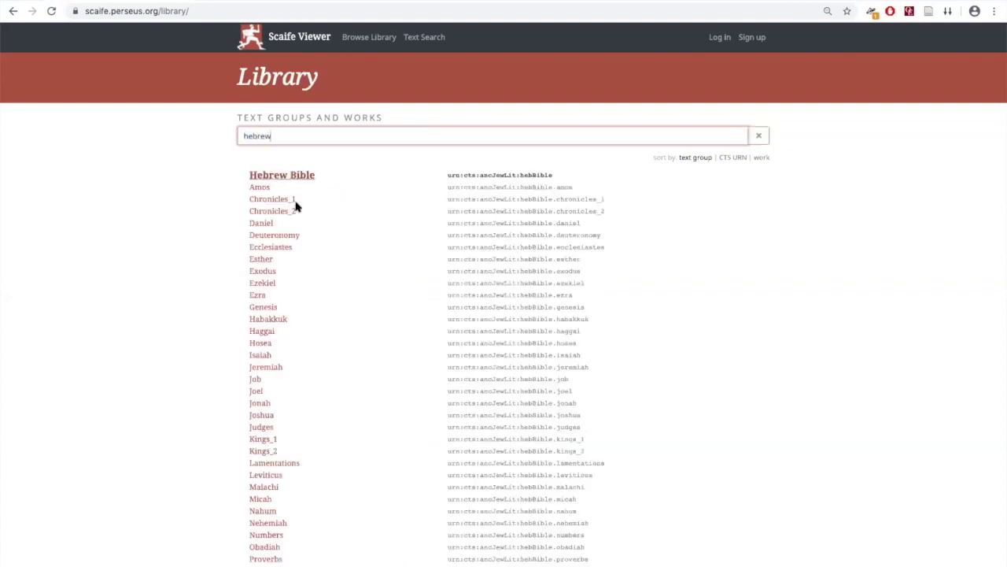
{"action": "left_click", "coordinate": [288, 236]}
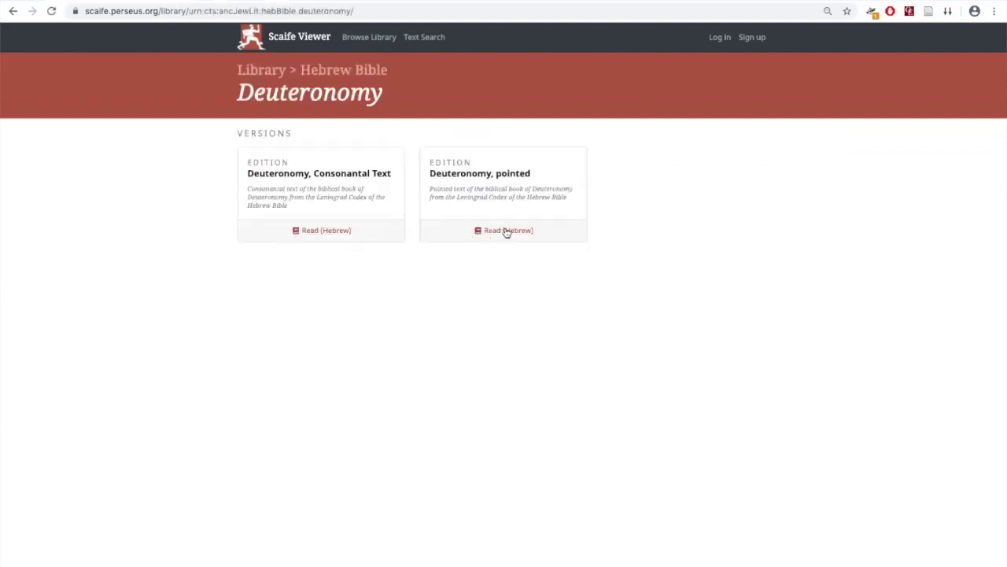
Look at the Deuteronomy, Consonantal Text edition and return to the list of Deuteronomy versions
{"action": "left_click", "coordinate": [337, 231]}
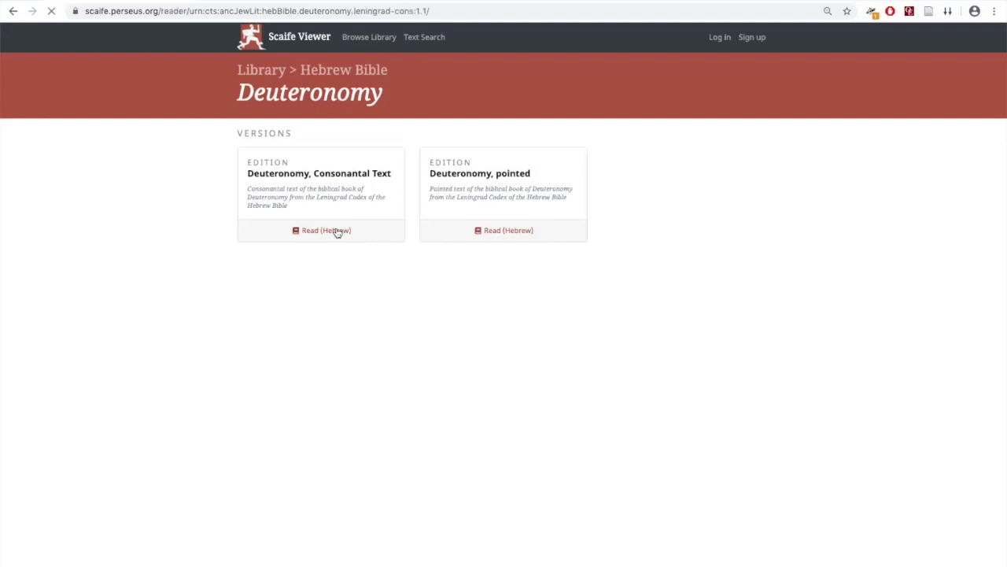
{"action": "key", "text": "super+equal"}
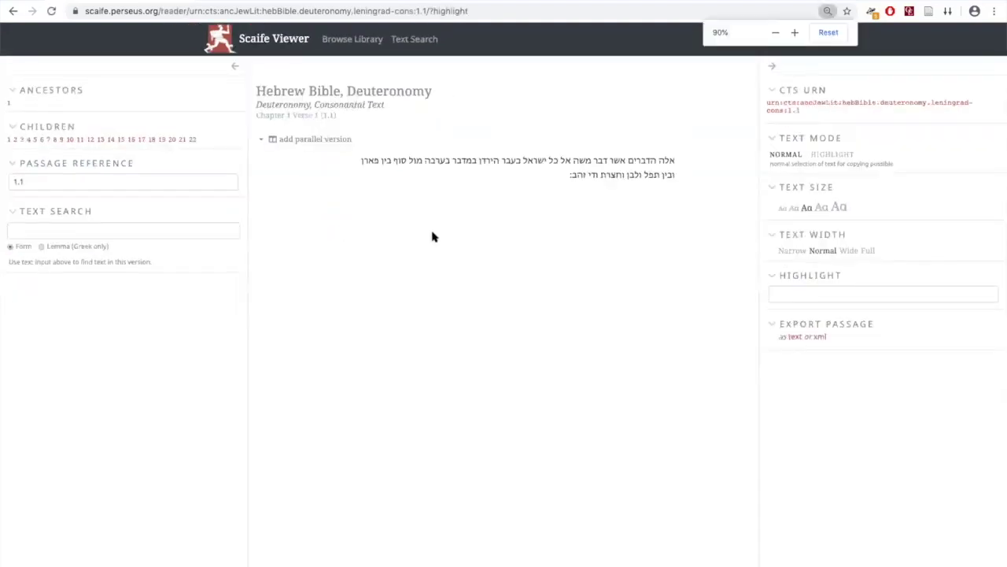
{"action": "key", "text": "super+bracketleft"}
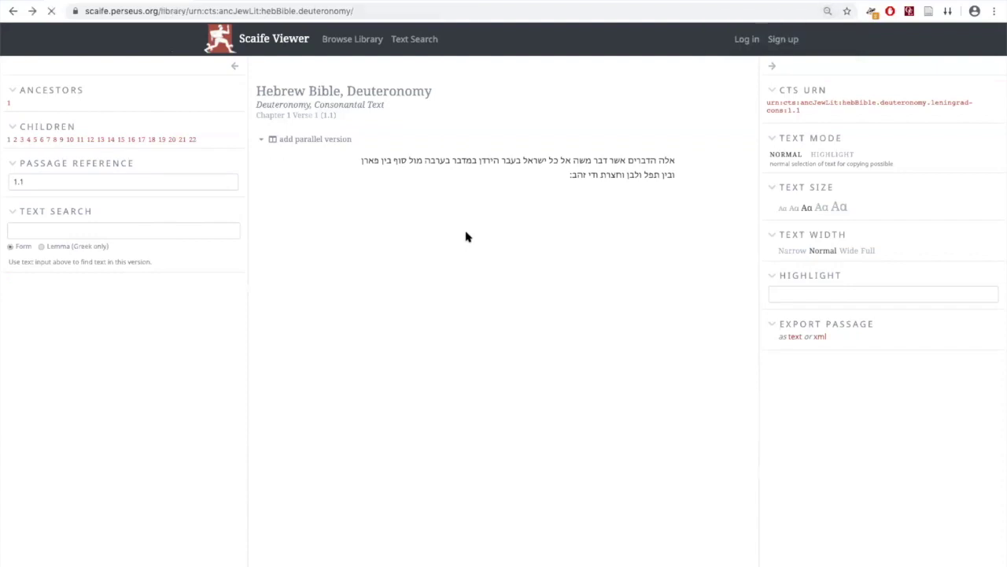
Open the Deuteronomy, pointed edition in Hebrew and enlarge the page for reading
{"action": "left_click", "coordinate": [508, 260]}
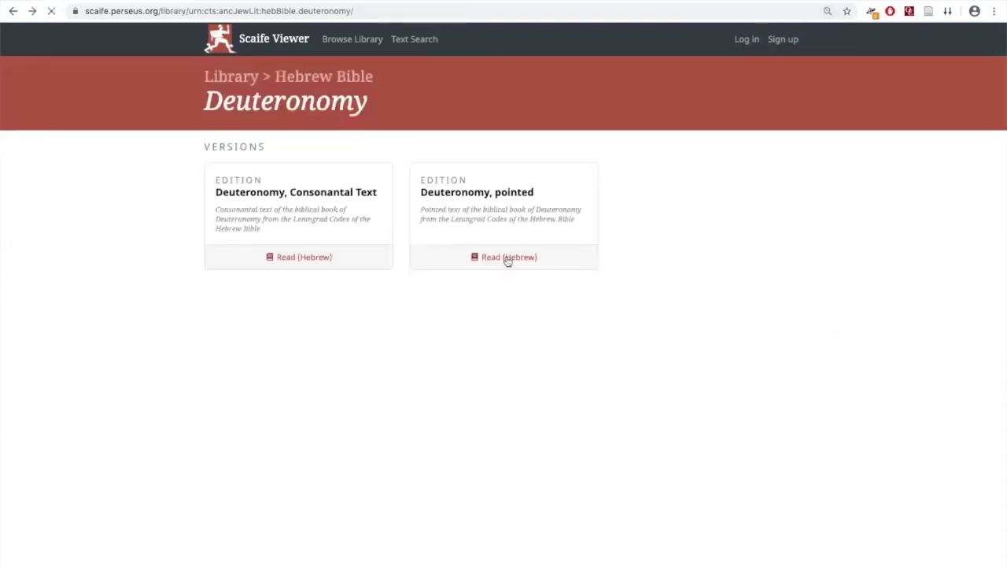
{"action": "key", "text": "super+equal"}
{"action": "key", "text": "super+equal"}
{"action": "key", "text": "super+equal"}
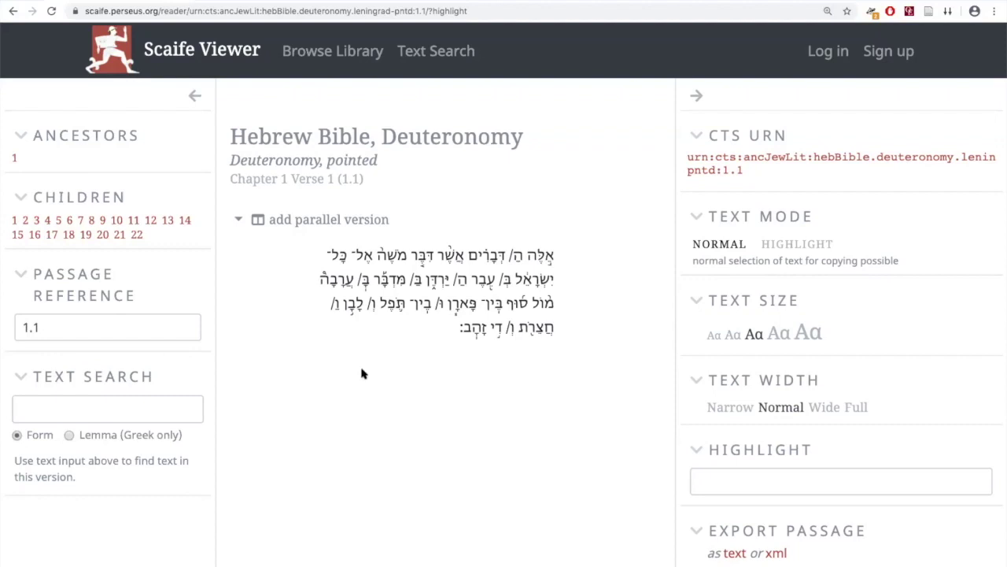
Add the Deuteronomy, Consonantal Text edition as a parallel version, and collapse and re-expand both sidebars around the two columns
{"action": "left_click", "coordinate": [239, 222]}
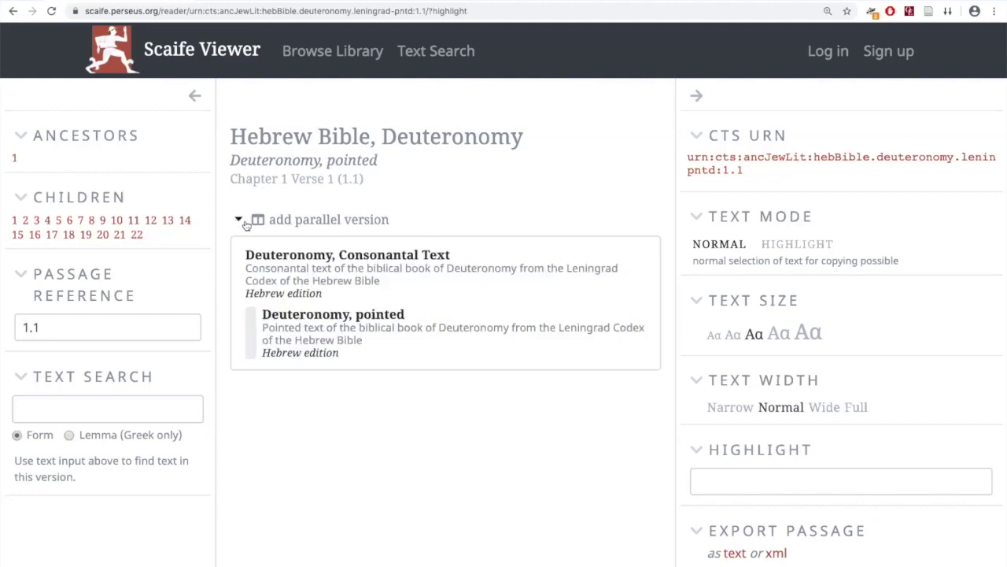
{"action": "left_click", "coordinate": [358, 280]}
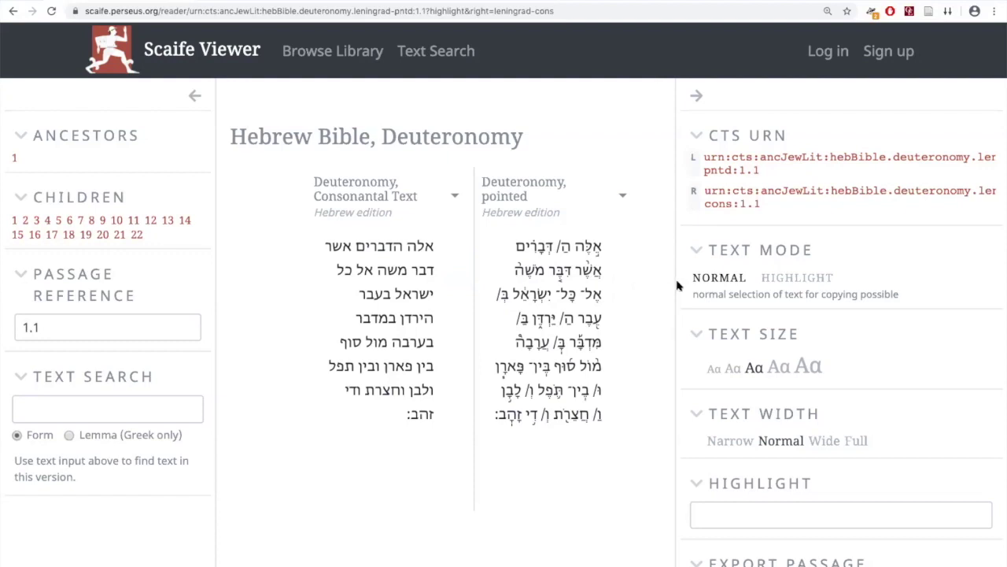
{"action": "left_click", "coordinate": [698, 96]}
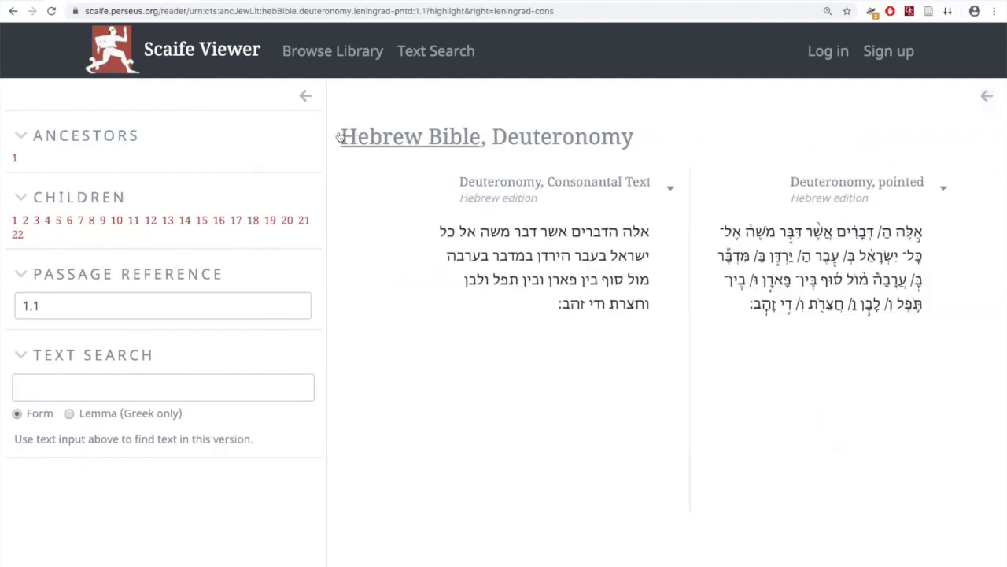
{"action": "left_click", "coordinate": [304, 96]}
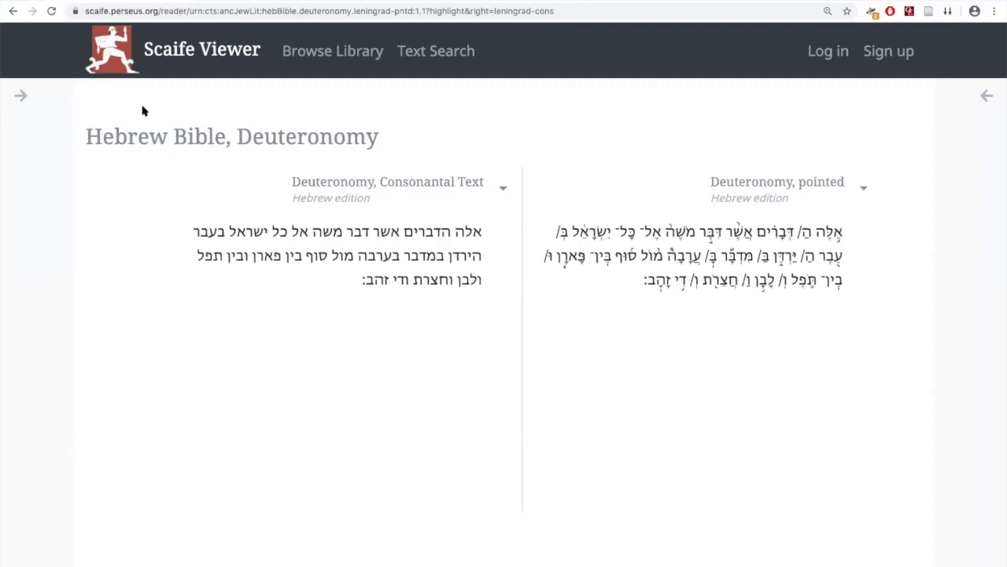
{"action": "left_click", "coordinate": [20, 96]}
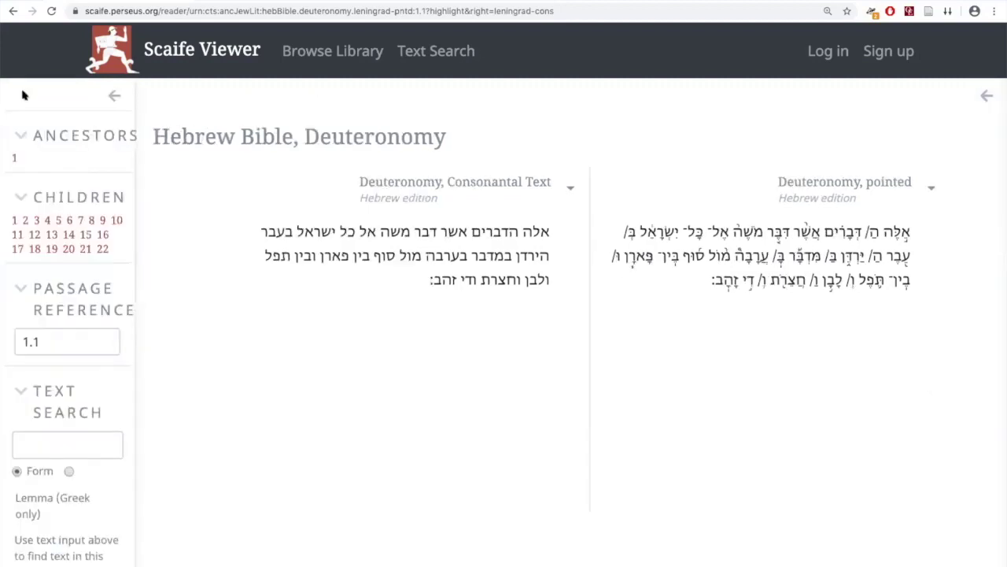
{"action": "left_click", "coordinate": [988, 96]}
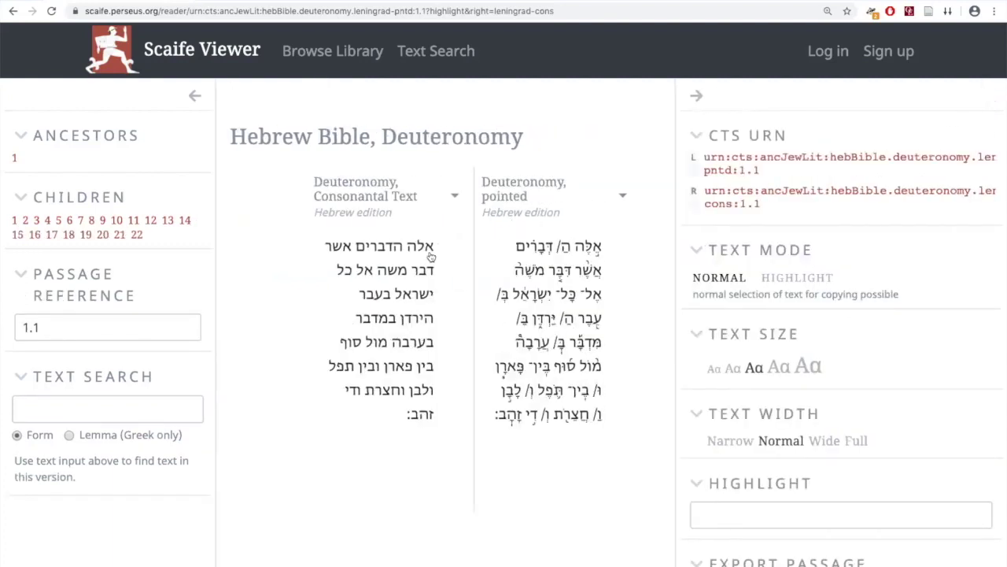
Search the Deuteronomy text for the word form נהר, trying the Lemma (Greek only) option before returning to Form
{"action": "left_click", "coordinate": [138, 406]}
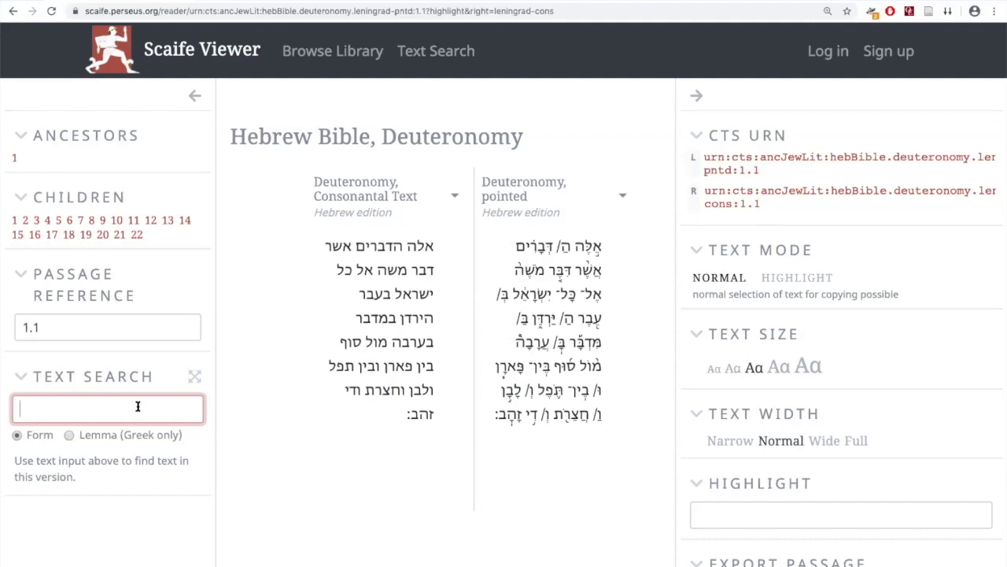
{"action": "type", "text": "ג"}
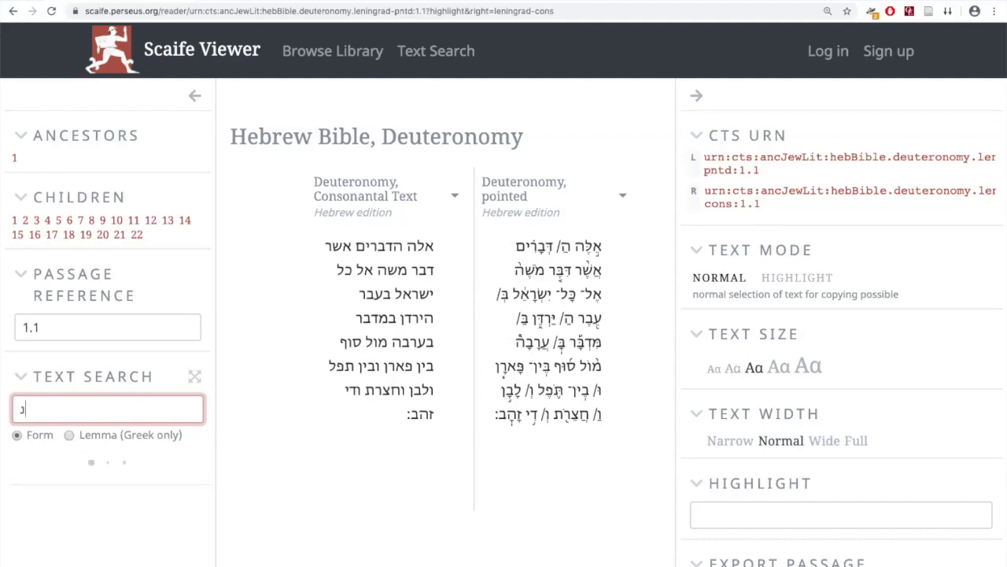
{"action": "key", "text": "BackSpace"}
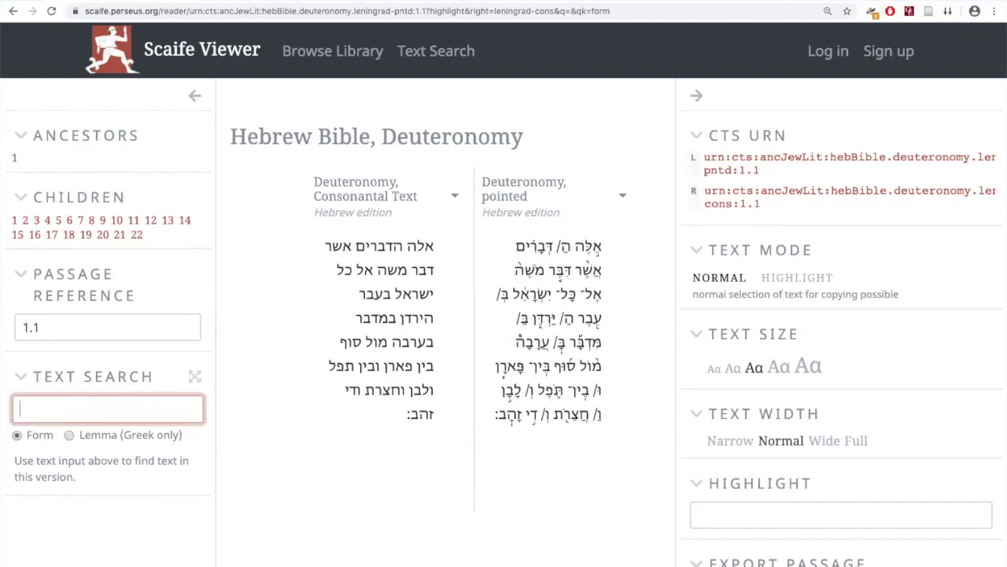
{"action": "type", "text": "ג"}
{"action": "type", "text": "הר"}
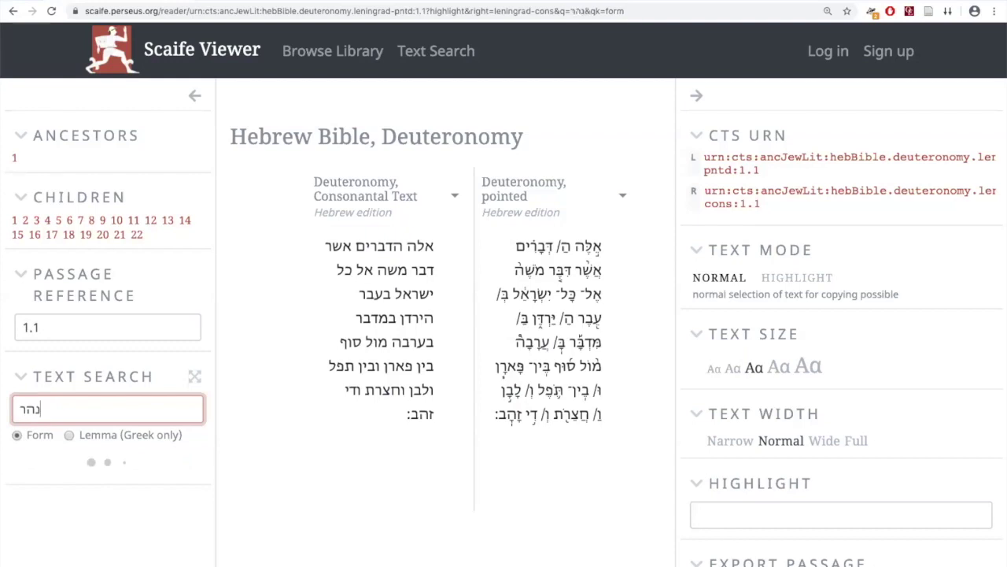
{"action": "scroll", "coordinate": [118, 460], "scroll_direction": "down", "scroll_amount": 1}
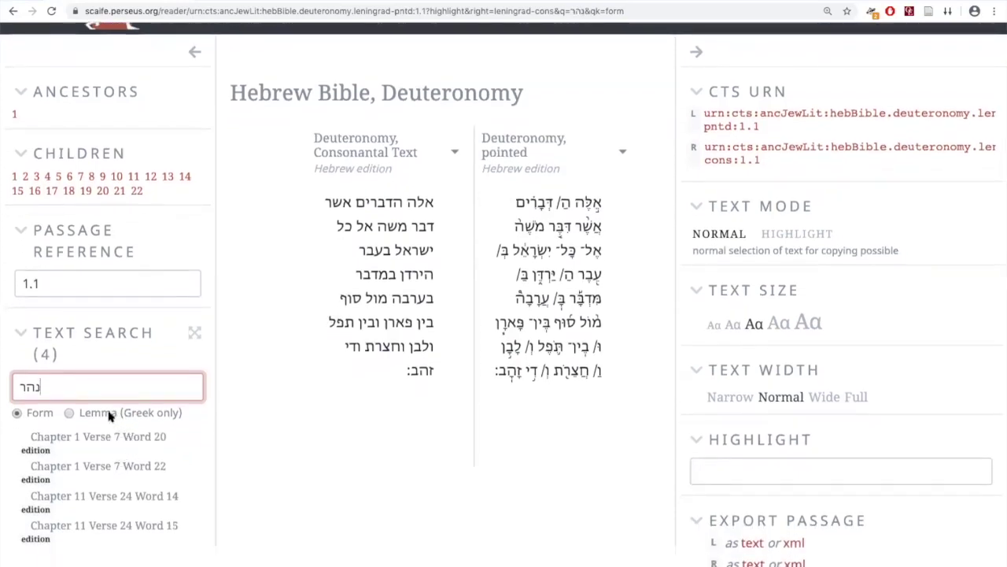
{"action": "left_click", "coordinate": [69, 414]}
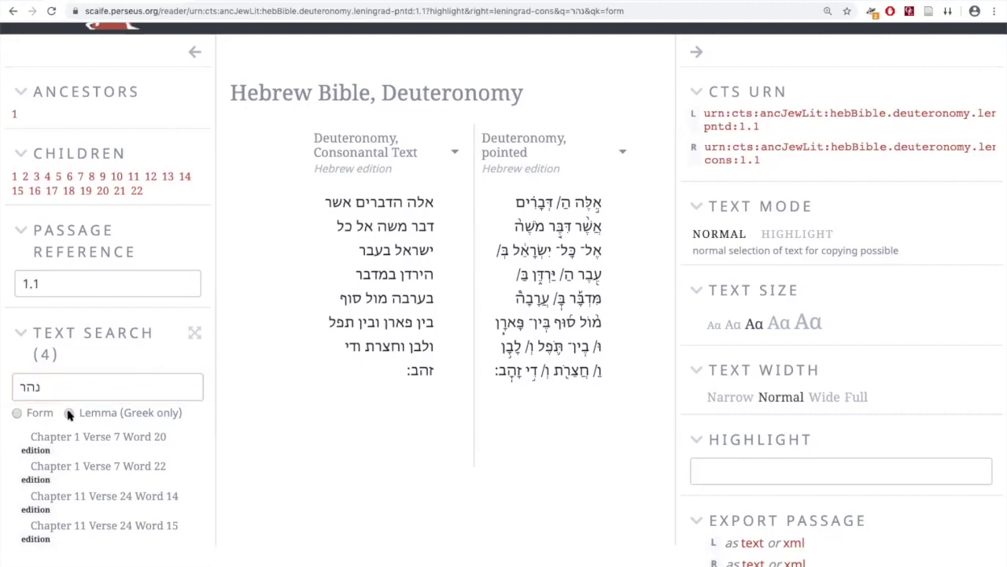
{"action": "left_click", "coordinate": [17, 413]}
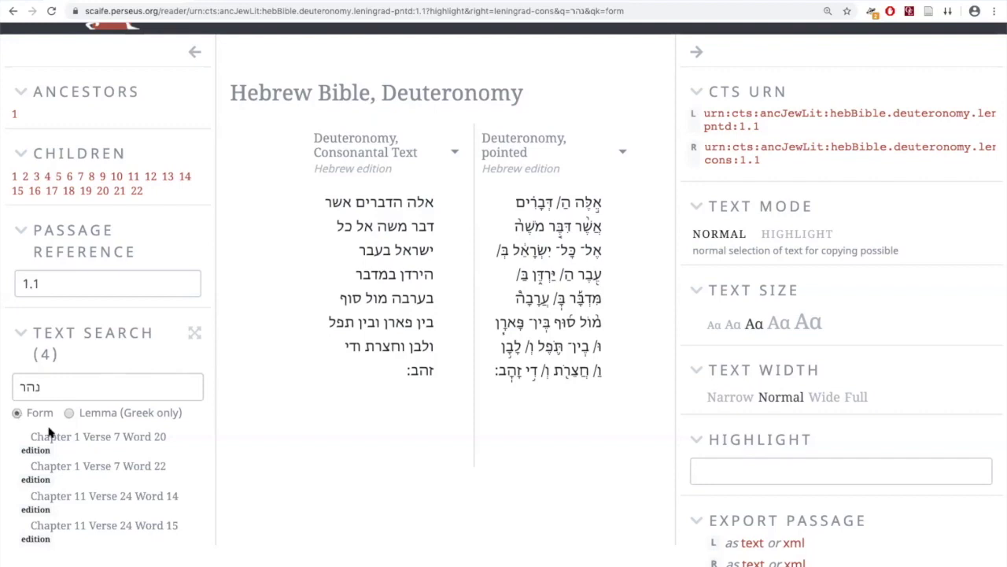
View the search result at Chapter 1 Verse 7 Word 20 and return to passage 1.1
{"action": "left_click", "coordinate": [140, 439]}
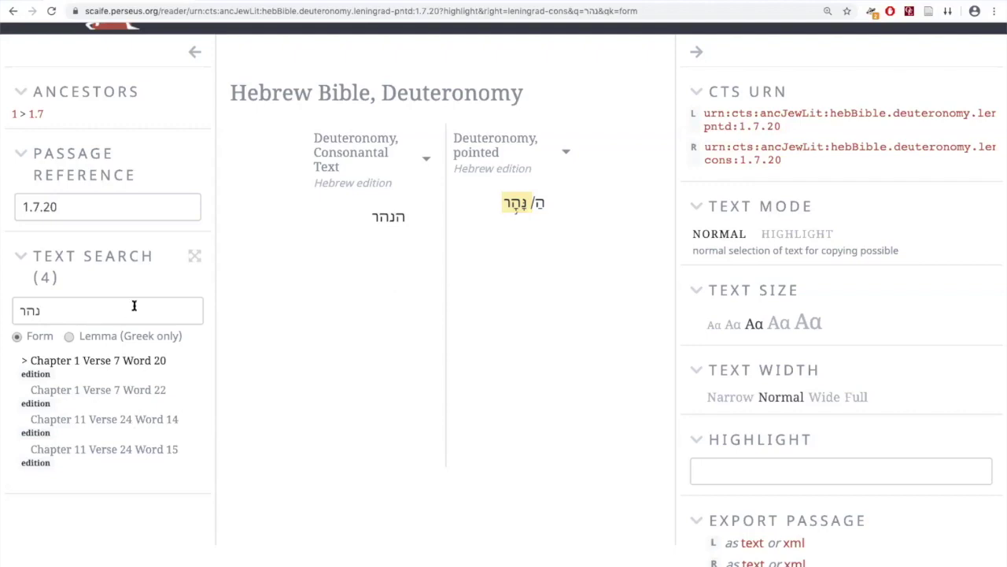
{"action": "key", "text": "alt+Left"}
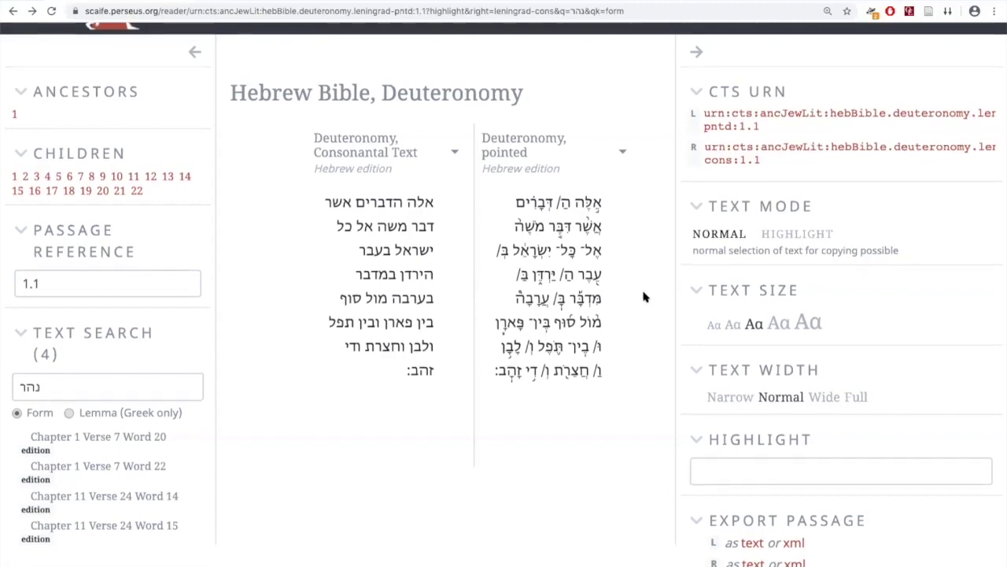
Load passage 32.1-32.43 in both parallel editions, and collapse and restore the navigation sidebar beside it
{"action": "left_click", "coordinate": [114, 287]}
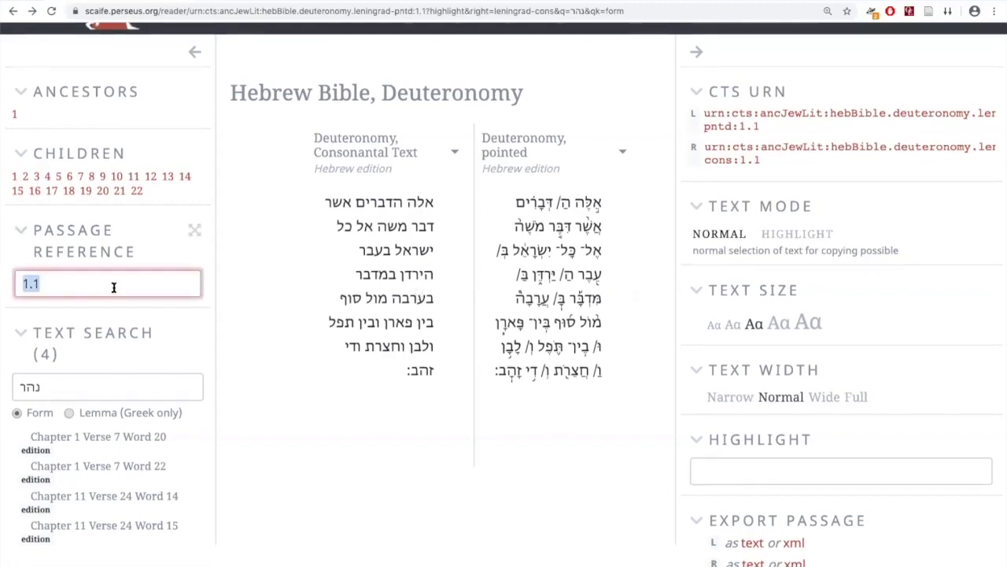
{"action": "key", "text": "Right"}
{"action": "key", "text": "BackSpace"}
{"action": "key", "text": "BackSpace"}
{"action": "key", "text": "BackSpace"}
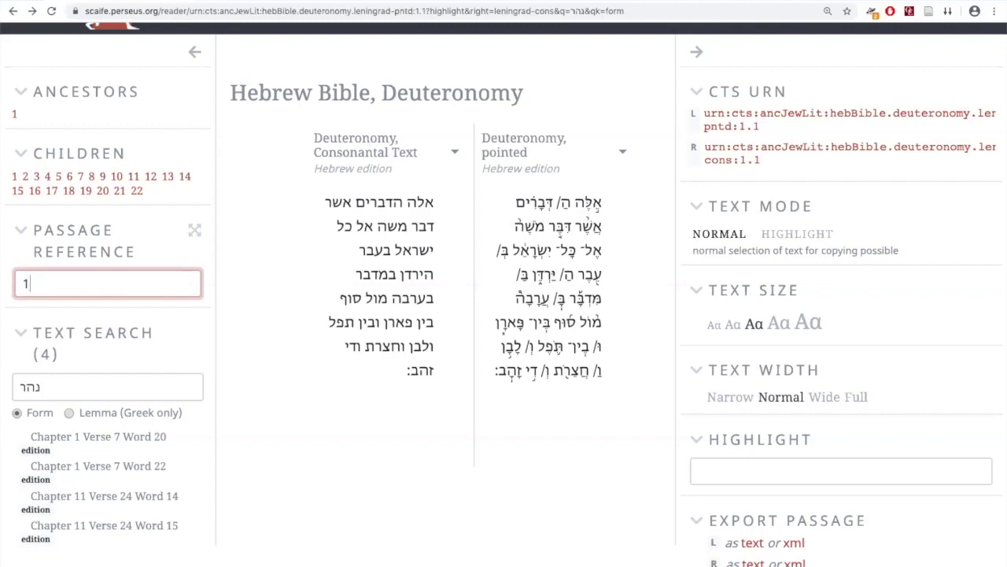
{"action": "type", "text": "32ץ"}
{"action": "key", "text": "BackSpace"}
{"action": "type", "text": ".1-32.43"}
{"action": "key", "text": "Return"}
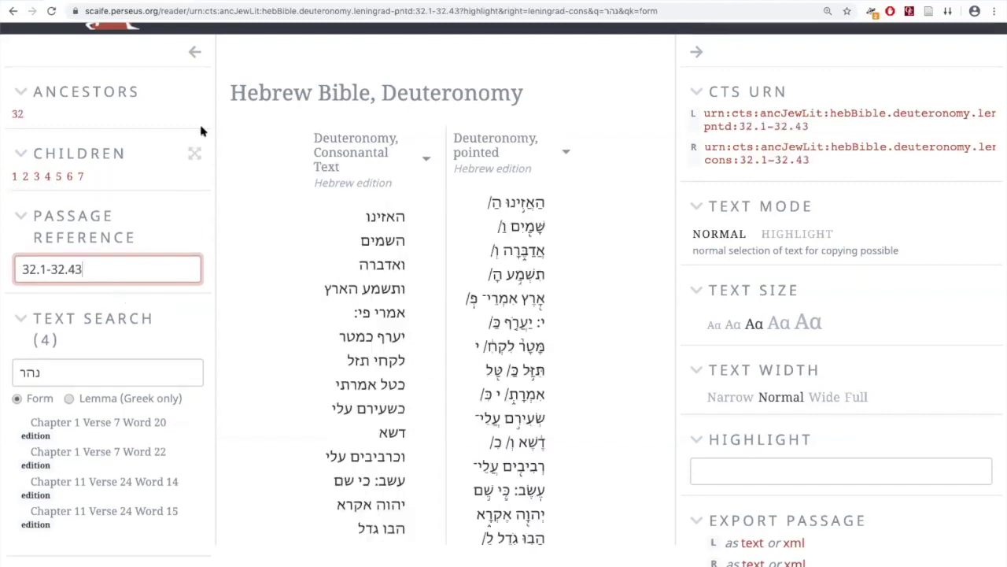
{"action": "left_click", "coordinate": [196, 53]}
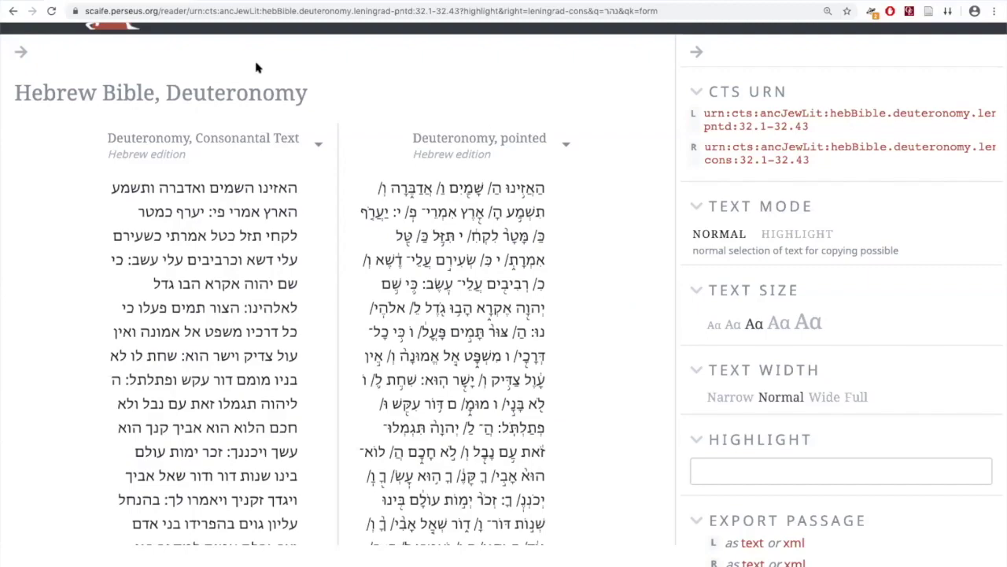
{"action": "left_click", "coordinate": [21, 52]}
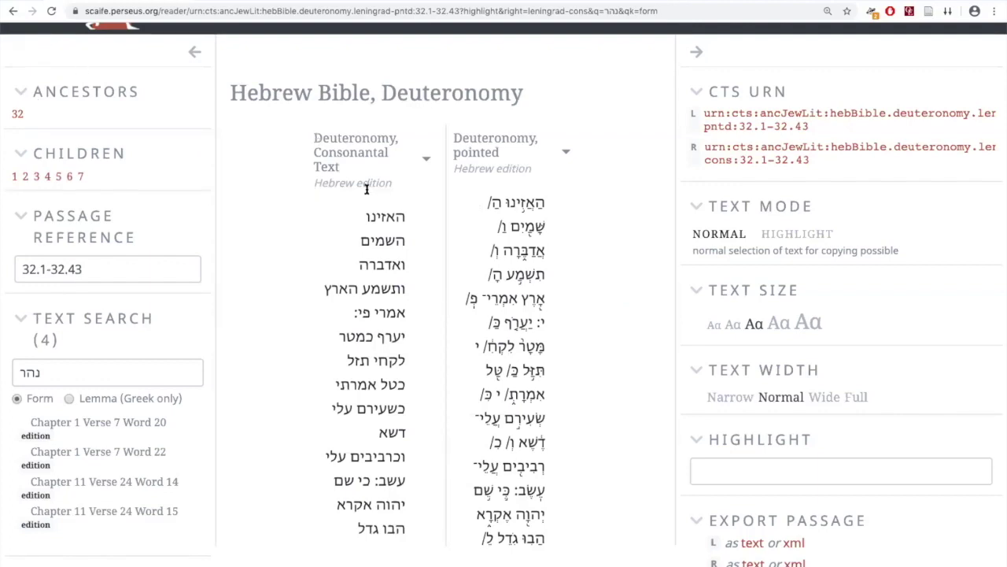
Remove the Consonantal Text edition from the parallel view and advance the pointed edition to the next passage
{"action": "left_click", "coordinate": [426, 161]}
{"action": "left_click", "coordinate": [395, 530]}
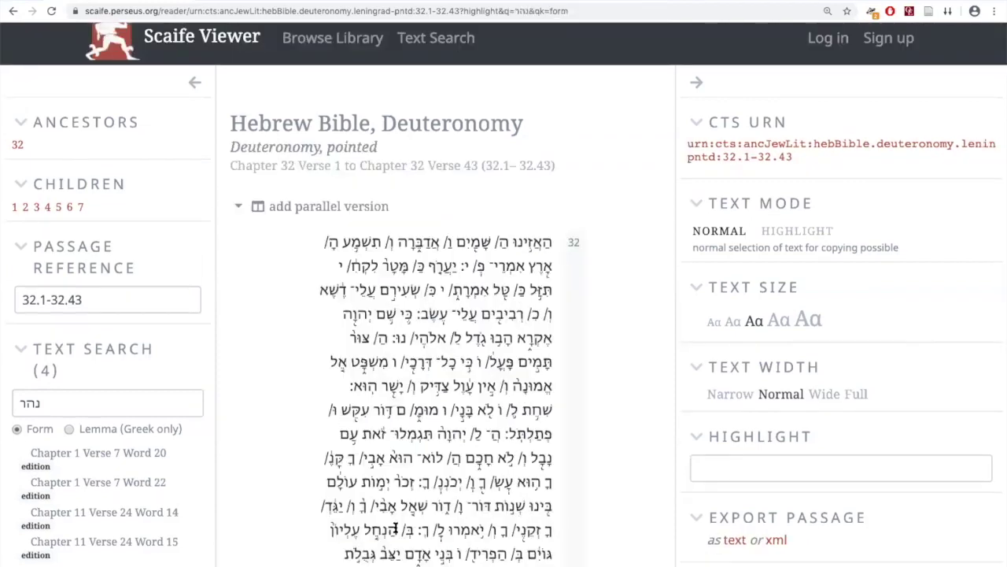
{"action": "mouse_move", "coordinate": [312, 312]}
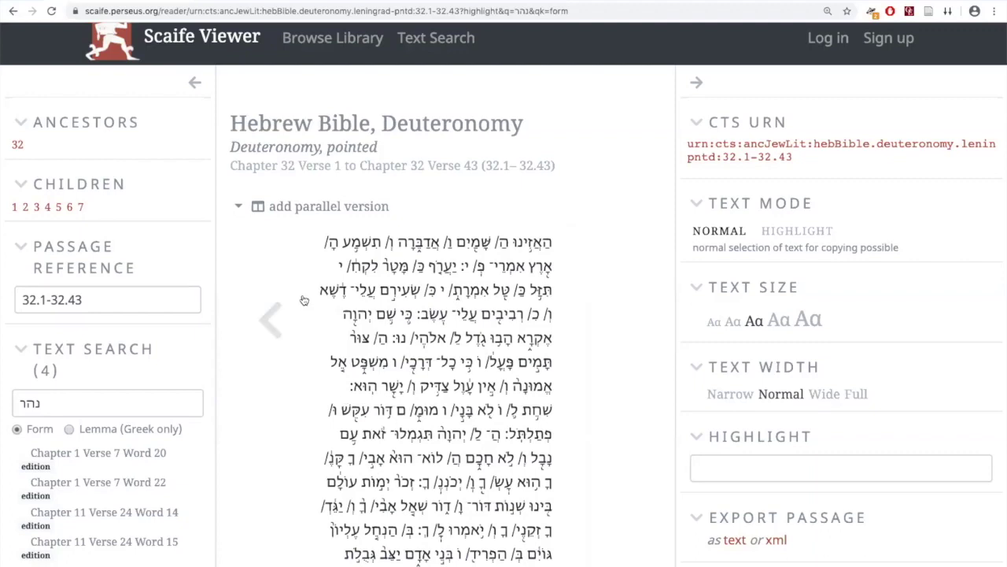
{"action": "left_click", "coordinate": [274, 318]}
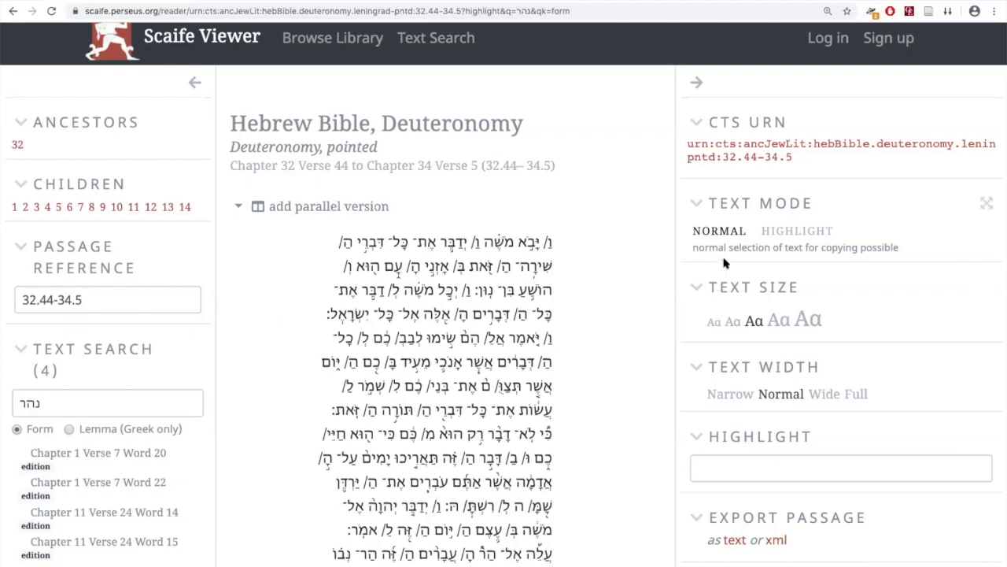
Open word 6 of verse 32.44, go up to the whole of chapter 32 and open its verse 5
{"action": "left_click", "coordinate": [71, 207]}
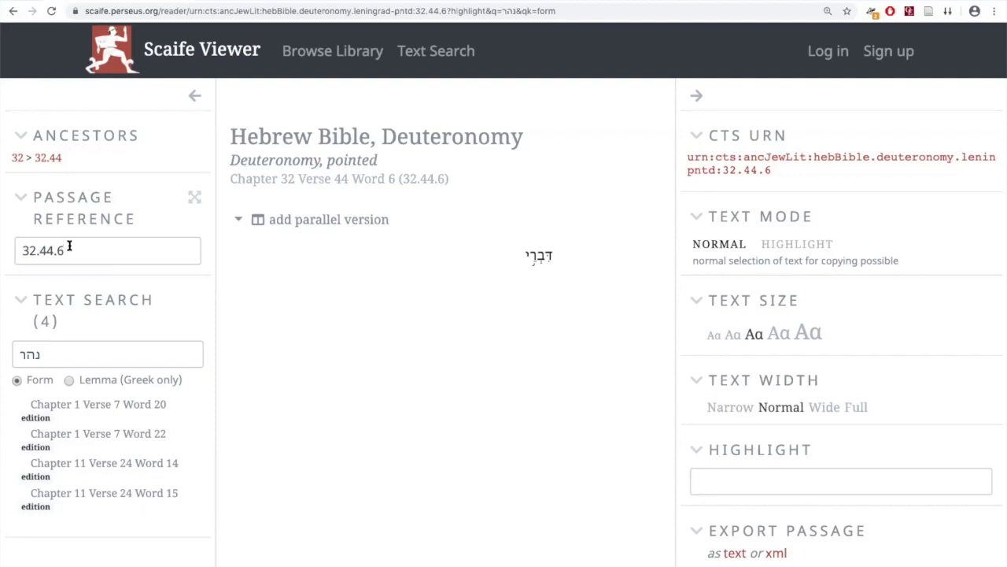
{"action": "left_click", "coordinate": [17, 159]}
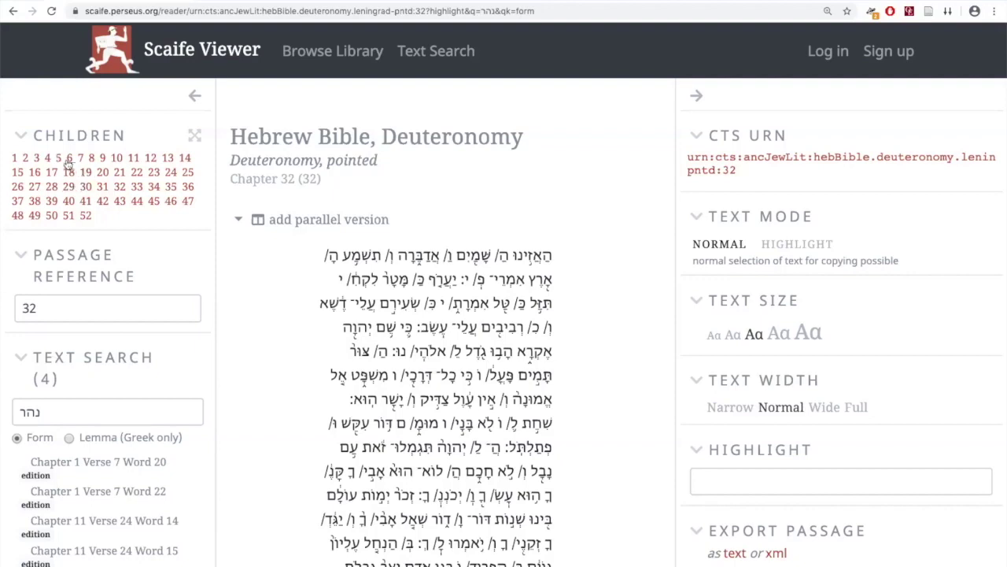
{"action": "left_click", "coordinate": [59, 158]}
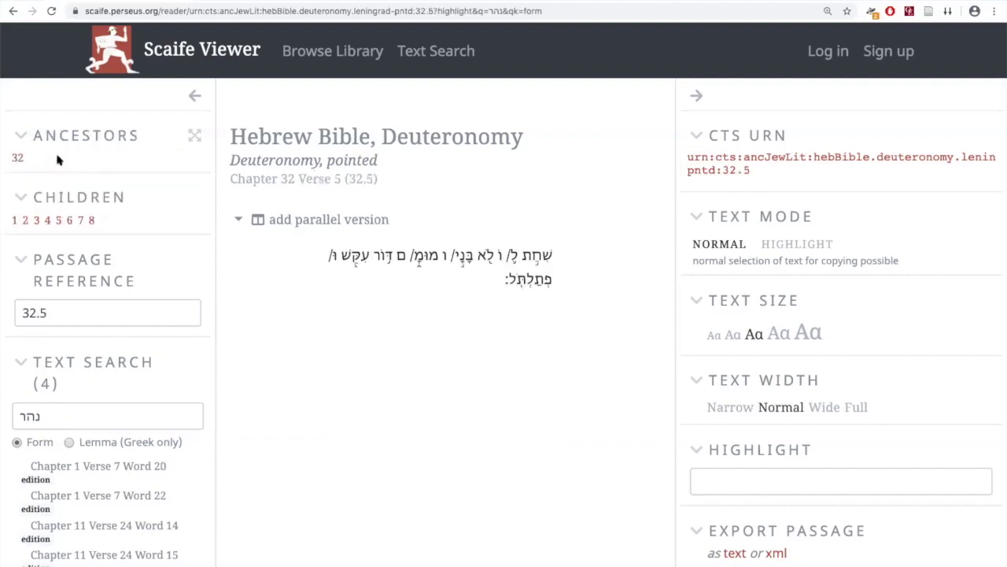
View words 1 and 2 of verse 32.5 individually and return to the whole of chapter 32
{"action": "left_click", "coordinate": [14, 222]}
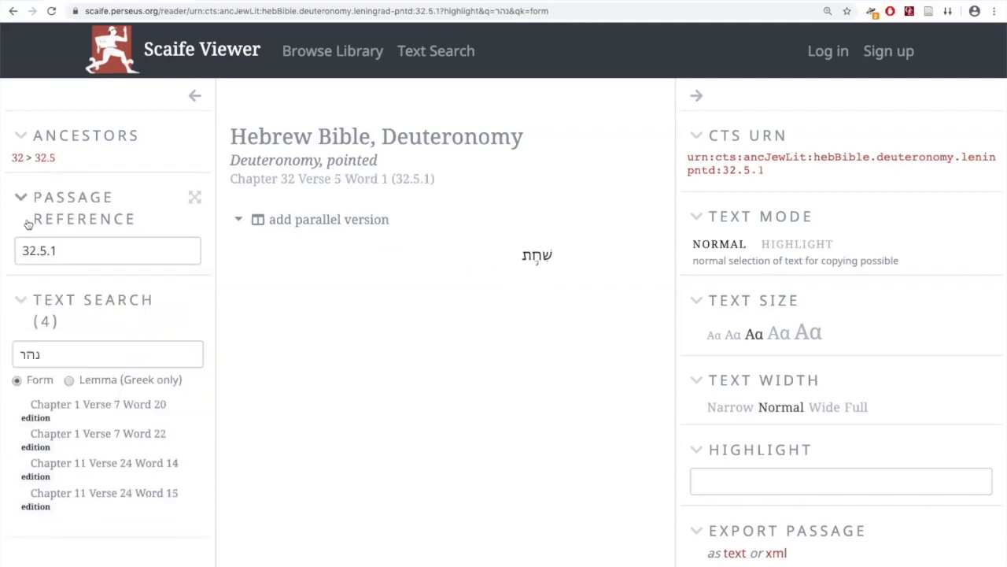
{"action": "left_click", "coordinate": [40, 160]}
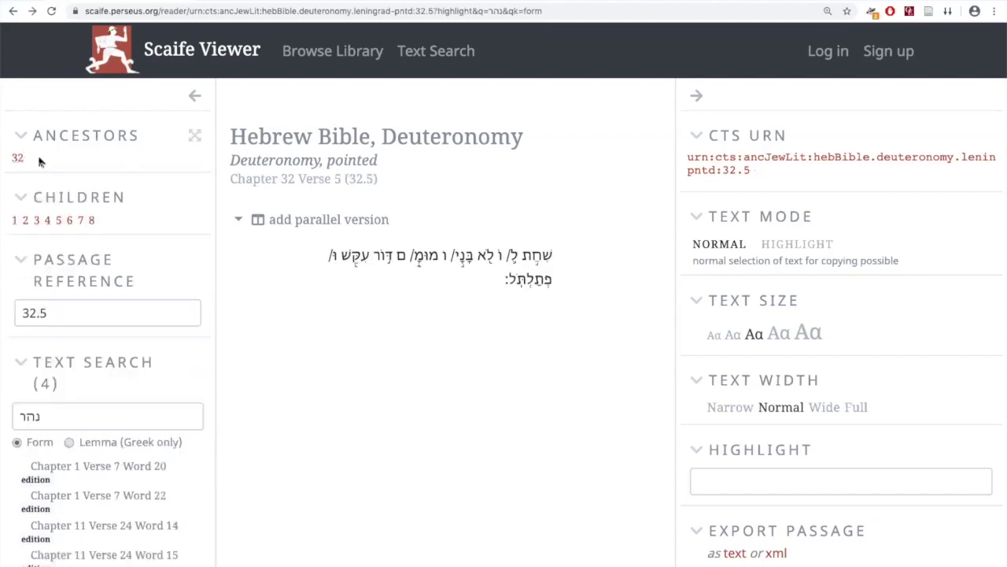
{"action": "left_click", "coordinate": [25, 221]}
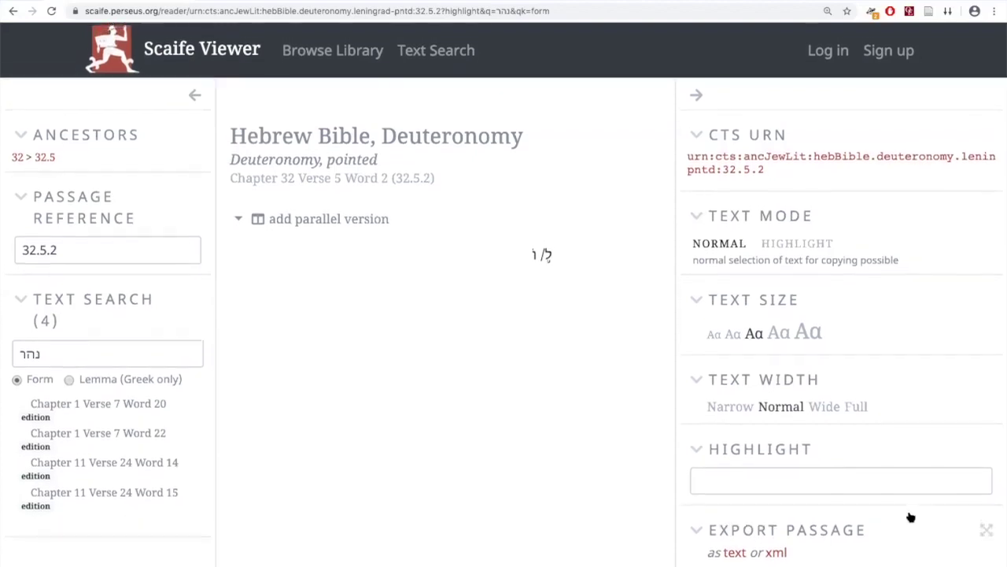
{"action": "left_click", "coordinate": [19, 158]}
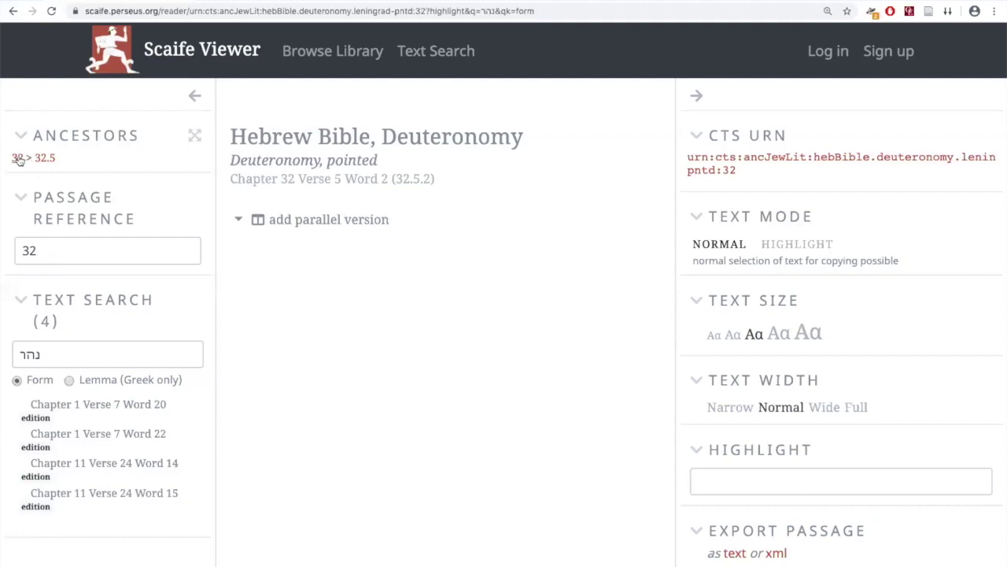
Switch to highlight text mode and highlight the first word of chapter 32, and collapse and re-expand the navigation sidebar
{"action": "left_click", "coordinate": [797, 244]}
{"action": "left_click", "coordinate": [535, 257]}
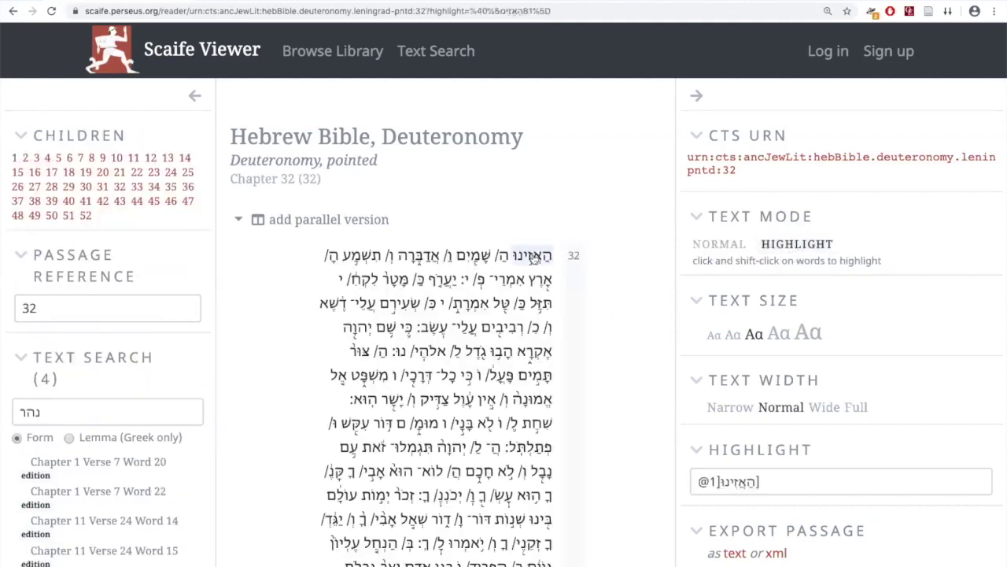
{"action": "scroll", "coordinate": [890, 380], "scroll_direction": "down", "scroll_amount": 1}
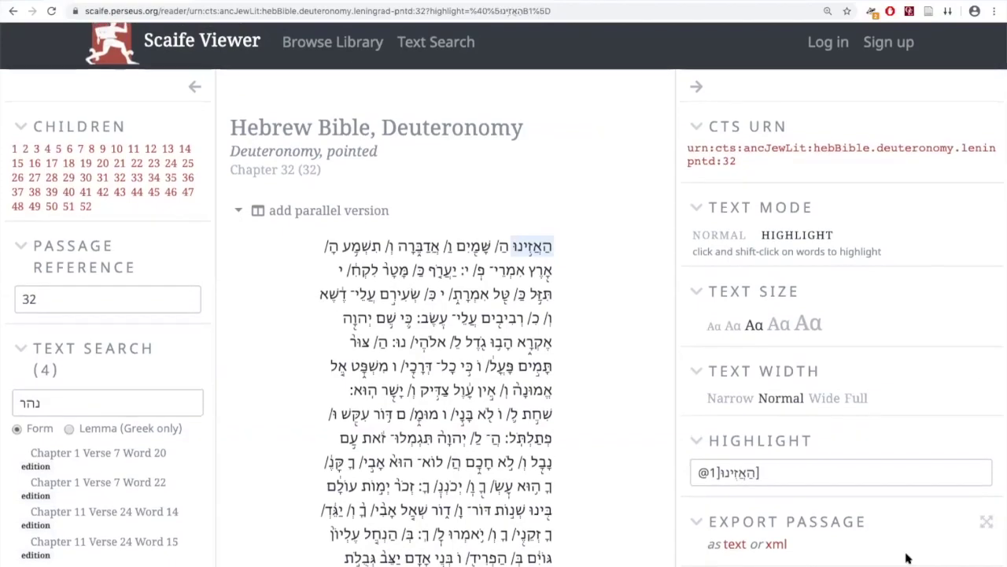
{"action": "scroll", "coordinate": [907, 550], "scroll_direction": "up", "scroll_amount": 1}
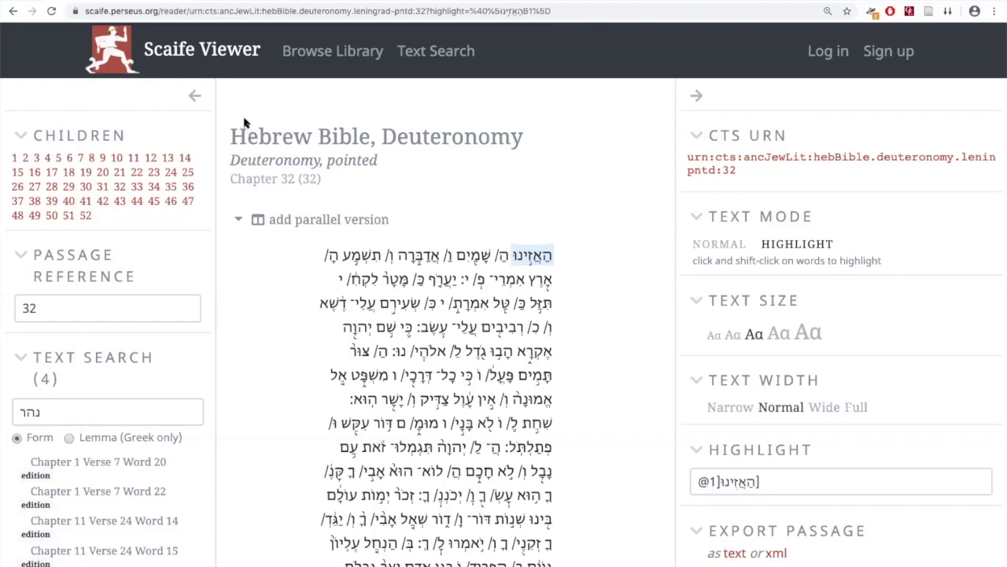
{"action": "left_click", "coordinate": [195, 95]}
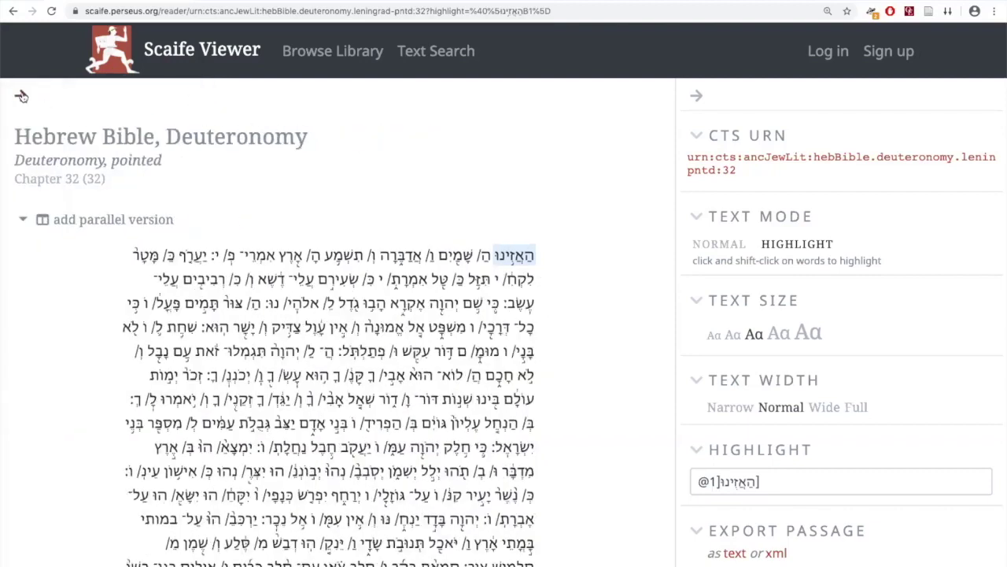
{"action": "left_click", "coordinate": [22, 96]}
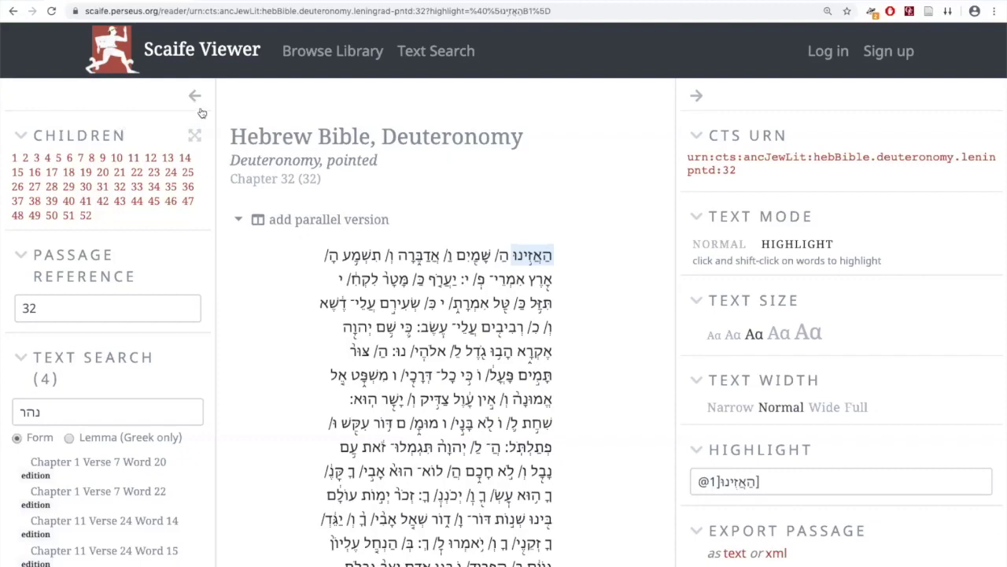
Search the library for "plato" and open the Greek edition of the Phaedo
{"action": "left_click", "coordinate": [321, 52]}
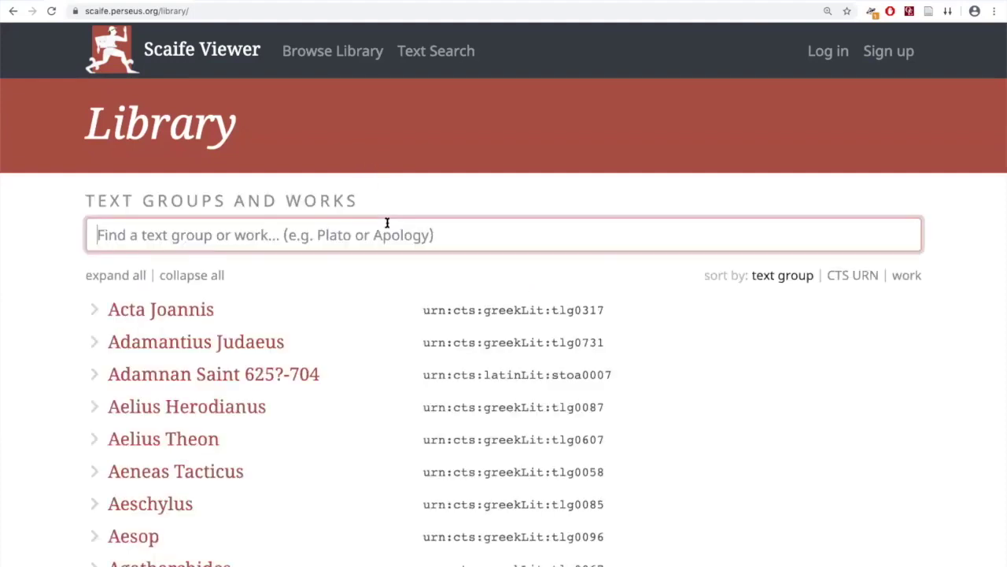
{"action": "type", "text": "plato"}
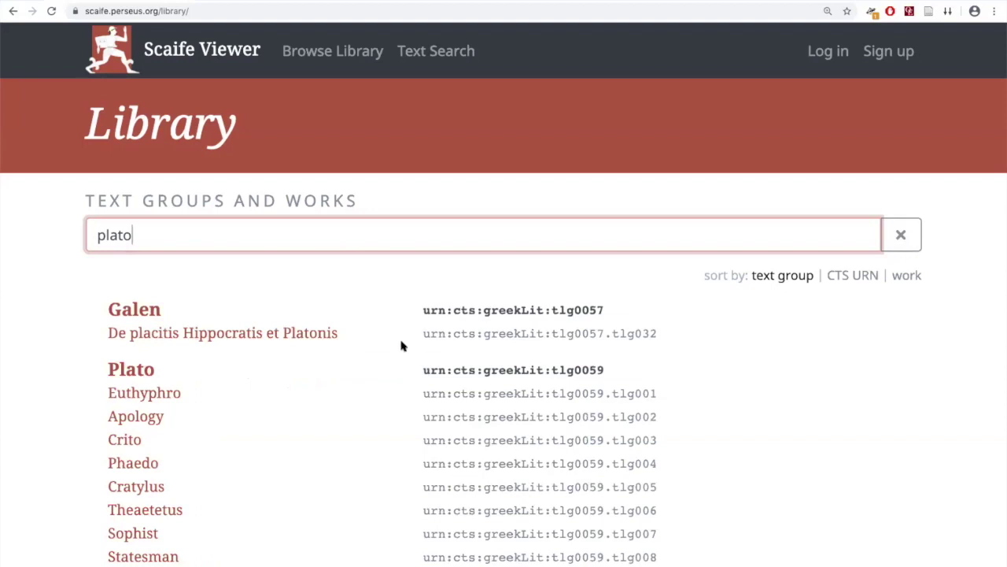
{"action": "scroll", "coordinate": [401, 344], "scroll_direction": "down", "scroll_amount": 2}
{"action": "scroll", "coordinate": [401, 345], "scroll_direction": "down", "scroll_amount": 1}
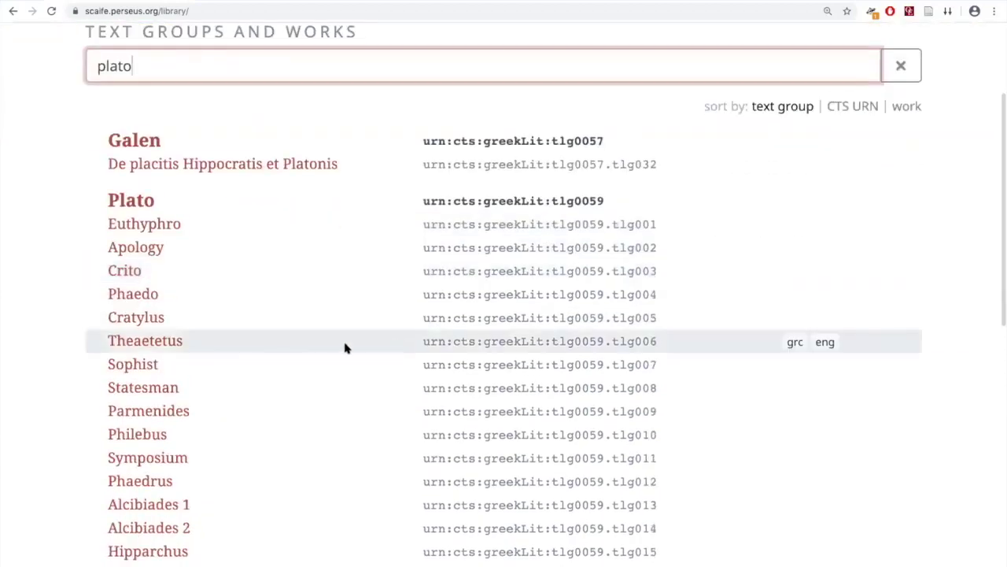
{"action": "left_click", "coordinate": [137, 295]}
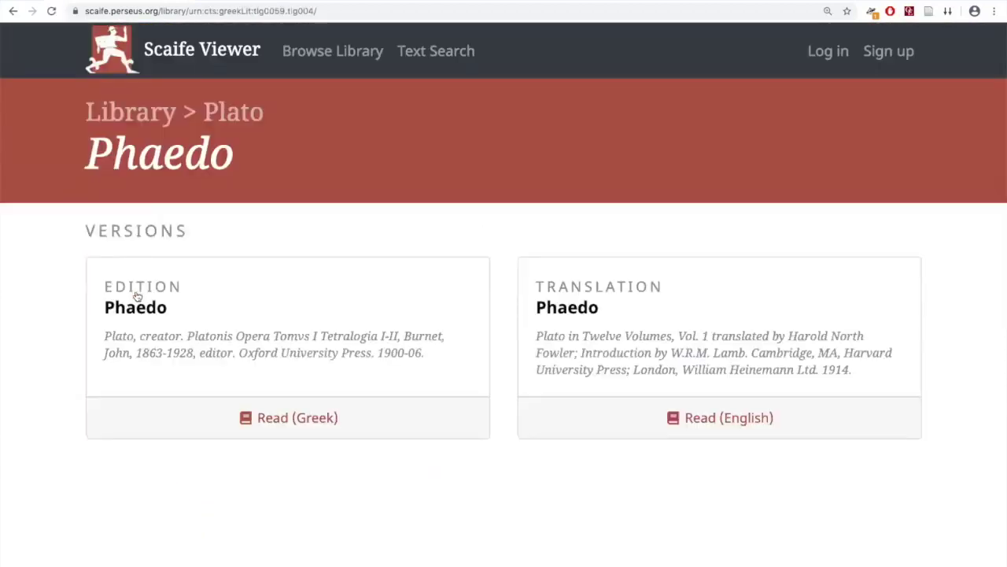
{"action": "left_click", "coordinate": [281, 420]}
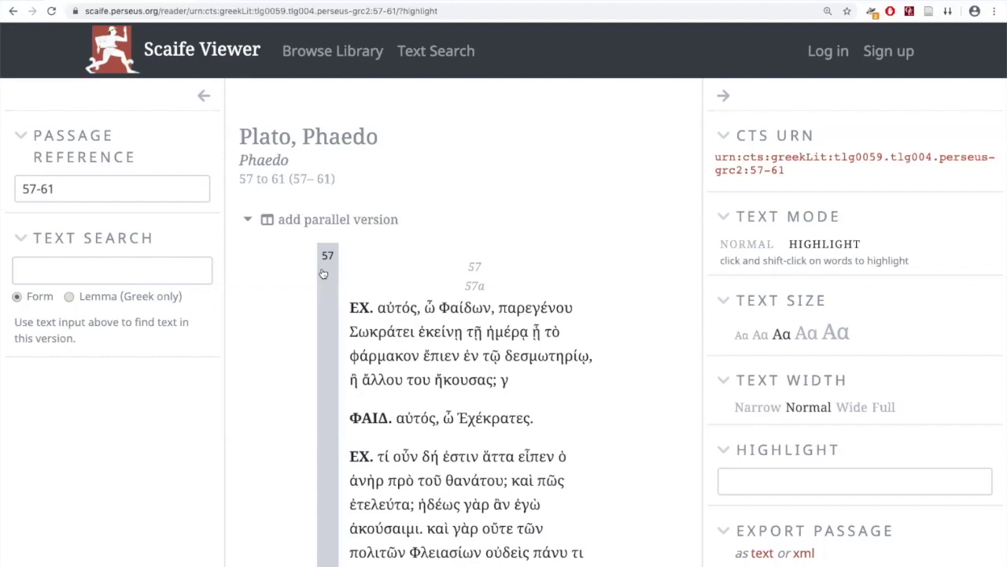
Advance the Phaedo to sections 62-66 and highlight the word προθυμεῖσθαι
{"action": "scroll", "coordinate": [296, 271], "scroll_direction": "down", "scroll_amount": 2}
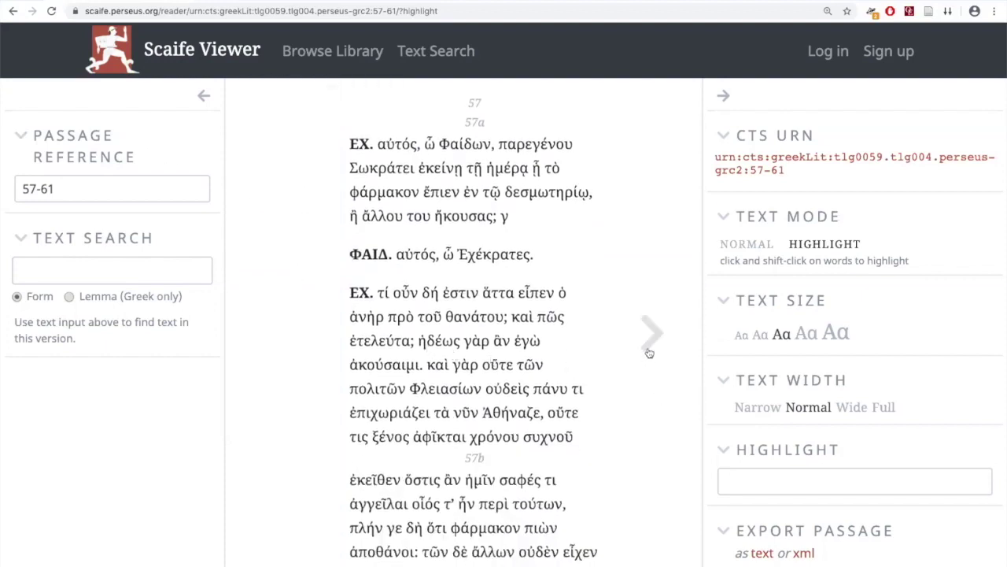
{"action": "left_click", "coordinate": [649, 351]}
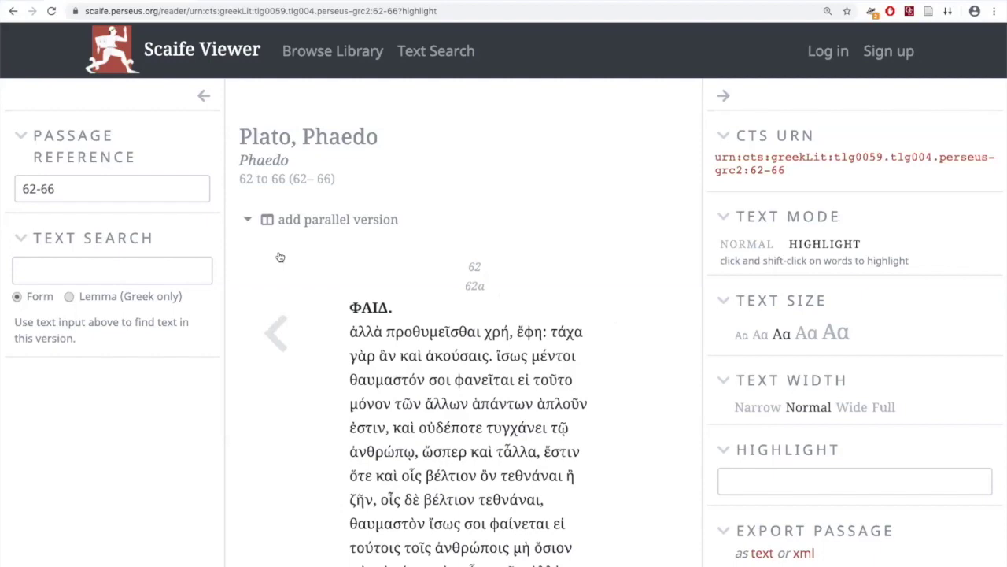
{"action": "left_click", "coordinate": [416, 336]}
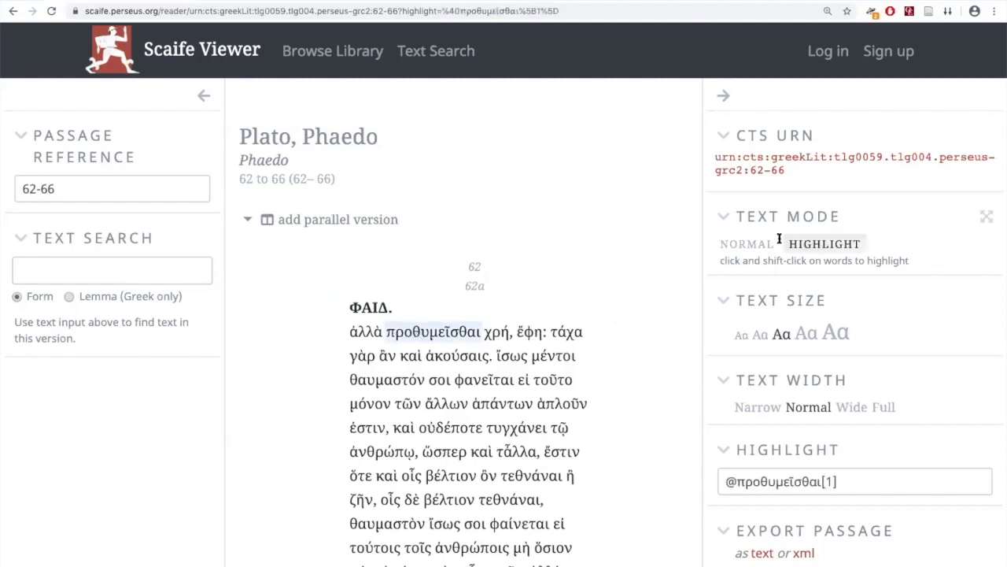
{"action": "scroll", "coordinate": [805, 411], "scroll_direction": "down", "scroll_amount": 3}
{"action": "scroll", "coordinate": [805, 410], "scroll_direction": "up", "scroll_amount": 5}
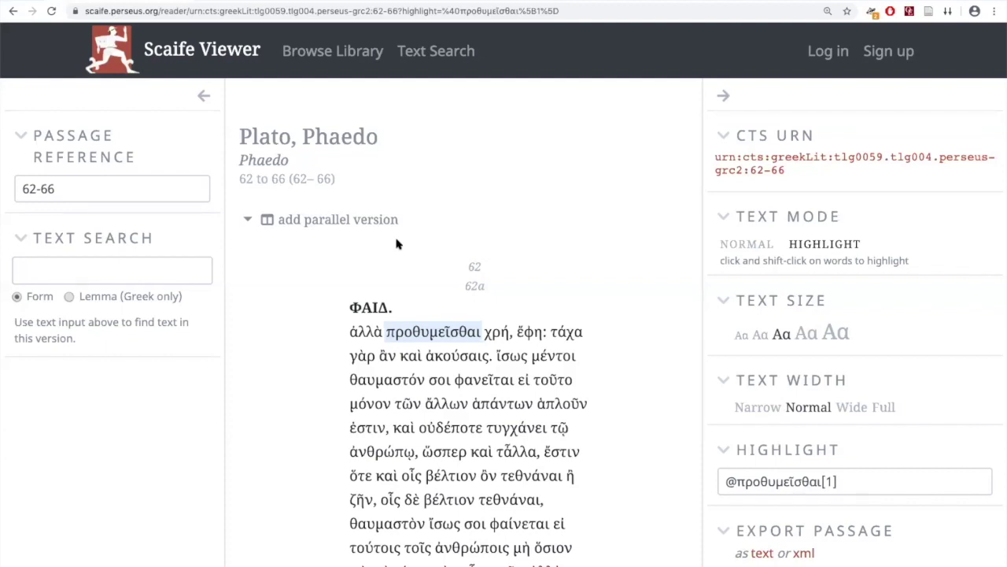
Narrow the Phaedo's passage reference to section 62 only and view the passage
{"action": "mouse_move", "coordinate": [306, 248]}
{"action": "triple_click", "coordinate": [152, 189]}
{"action": "key", "text": "End"}
{"action": "key", "text": "BackSpace"}
{"action": "key", "text": "BackSpace"}
{"action": "key", "text": "BackSpace"}
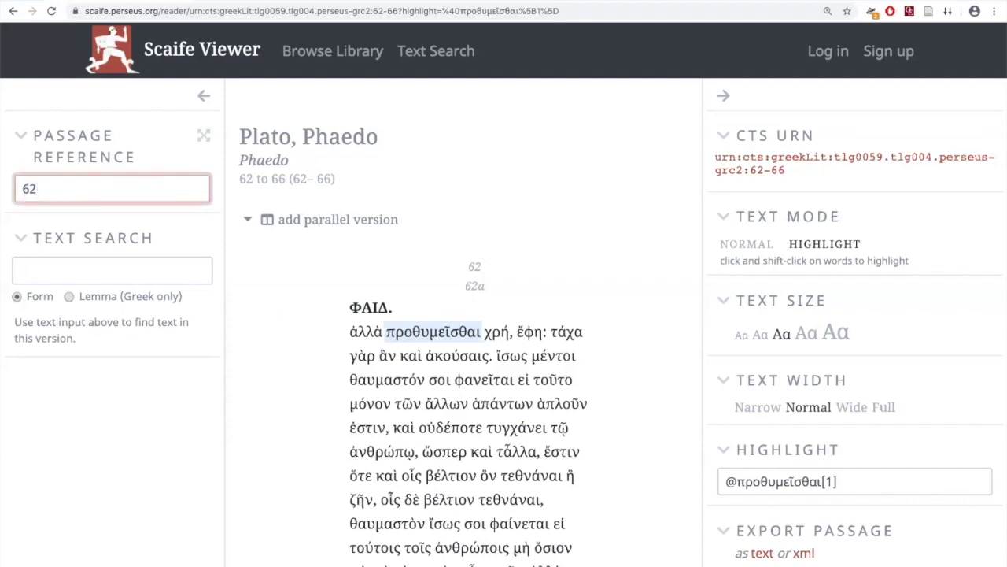
{"action": "key", "text": "Return"}
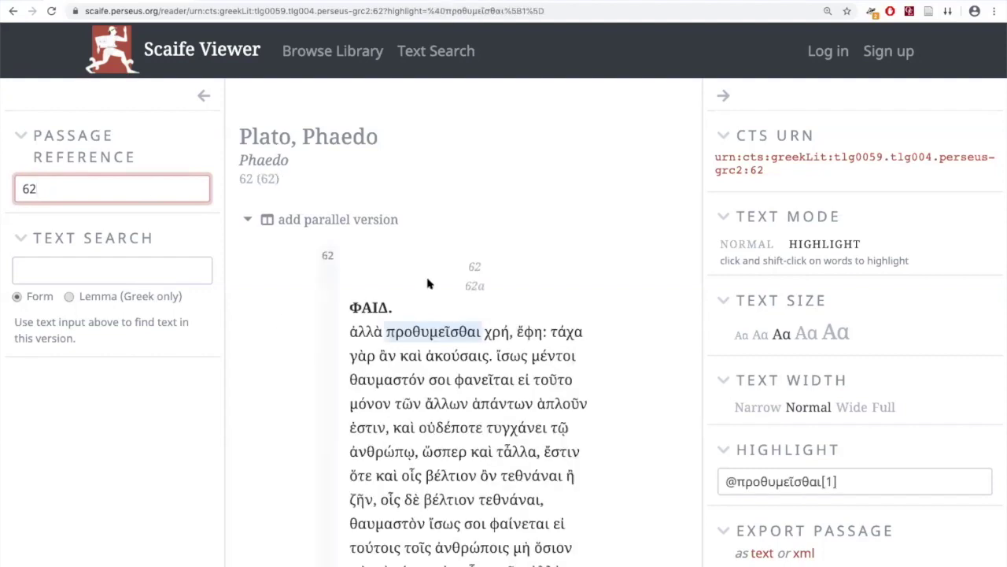
{"action": "scroll", "coordinate": [450, 325], "scroll_direction": "down", "scroll_amount": 1}
{"action": "scroll", "coordinate": [450, 324], "scroll_direction": "up", "scroll_amount": 1}
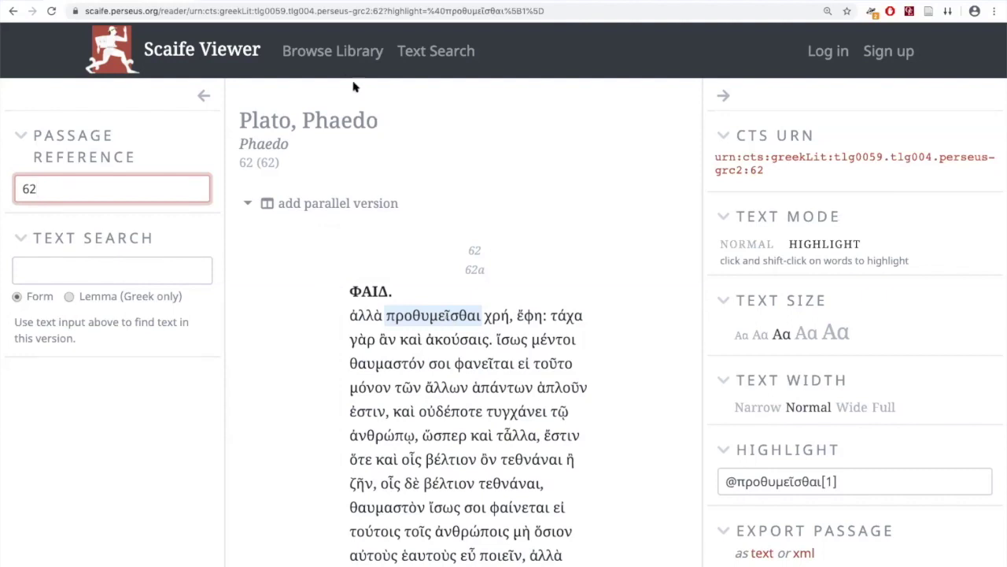
Search the library for "republic", open the Greek edition of Plato's Republic and go through the whole of Book 1 to section 347
{"action": "left_click", "coordinate": [331, 54]}
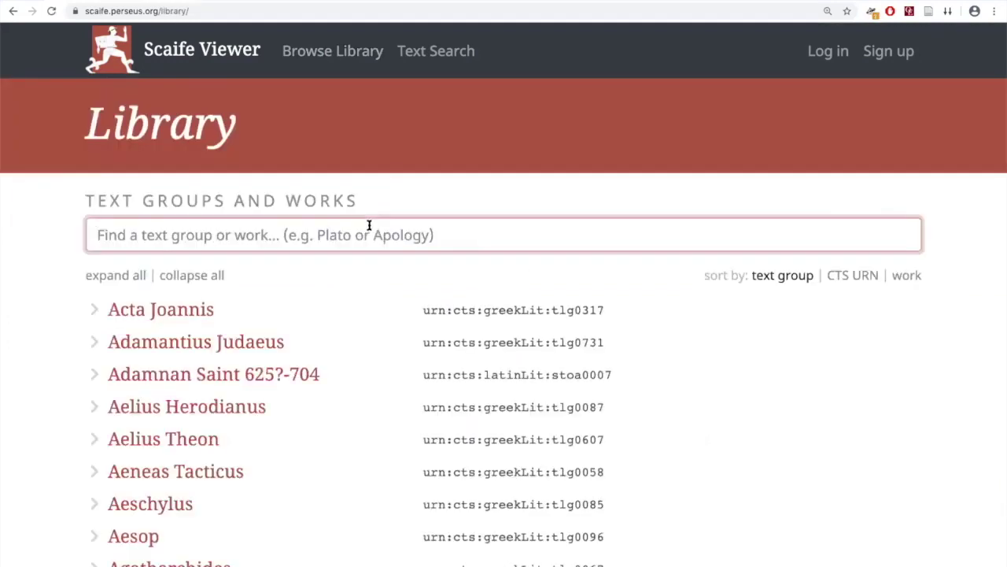
{"action": "type", "text": "republic"}
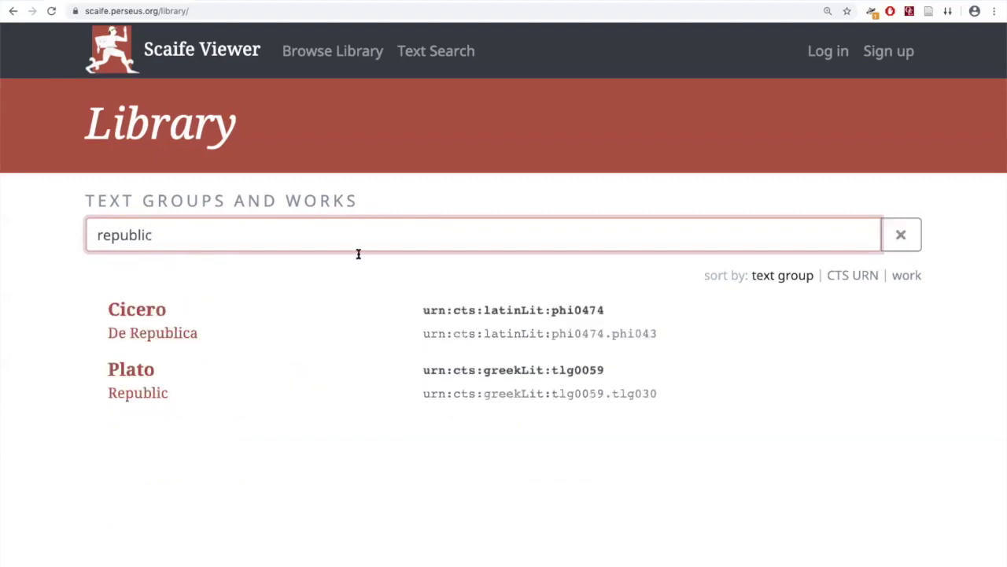
{"action": "left_click", "coordinate": [151, 392]}
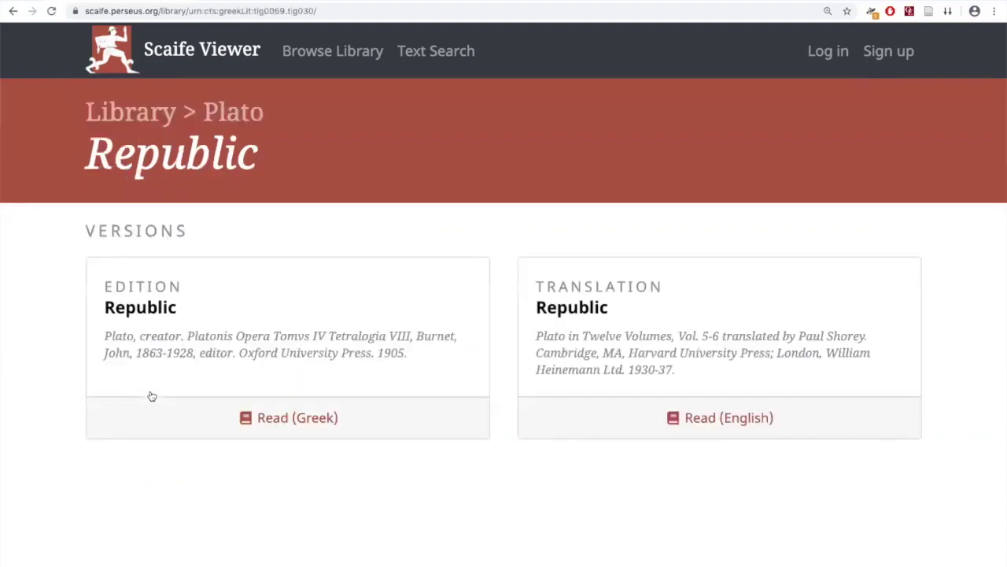
{"action": "left_click", "coordinate": [273, 418]}
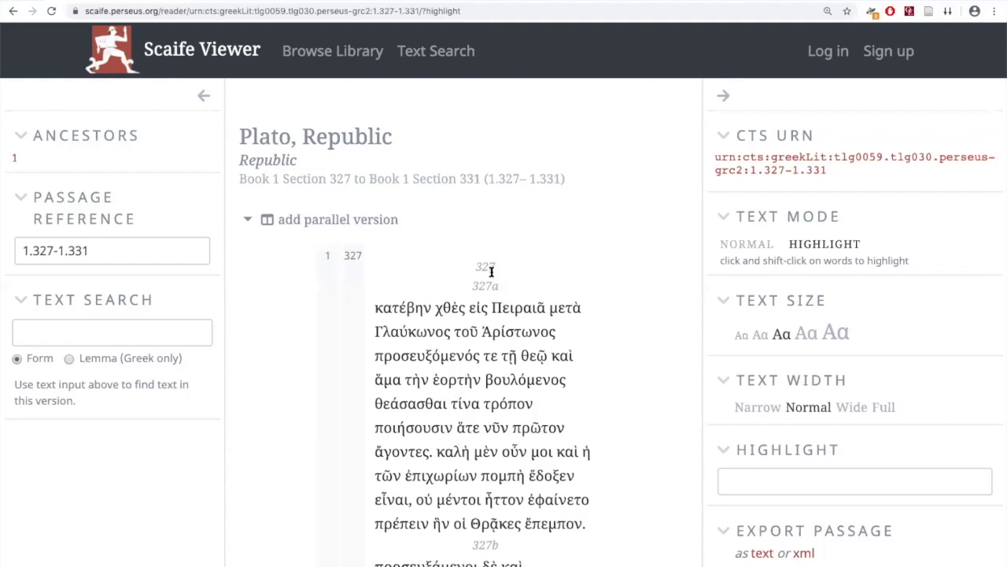
{"action": "left_click", "coordinate": [14, 158]}
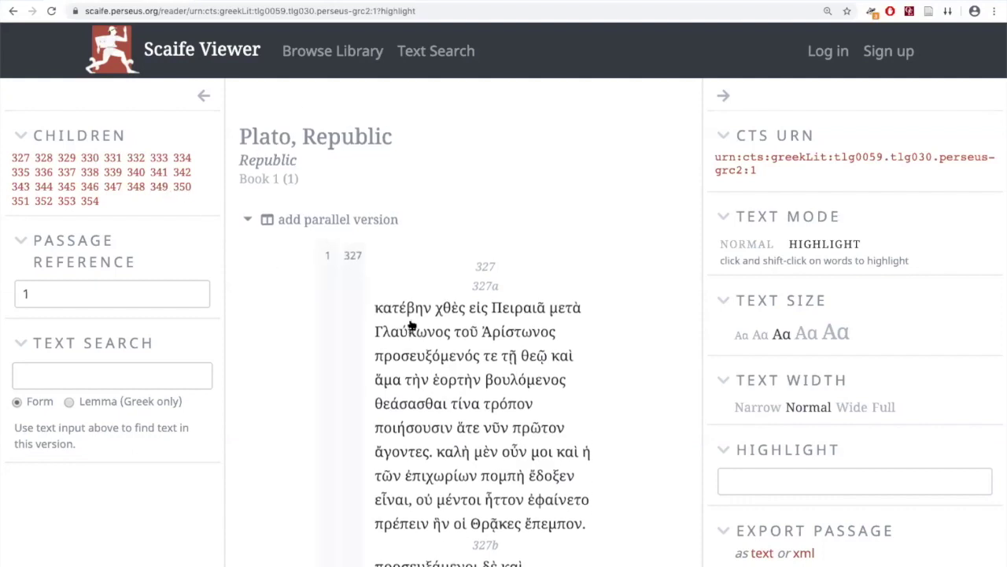
{"action": "left_click", "coordinate": [113, 189]}
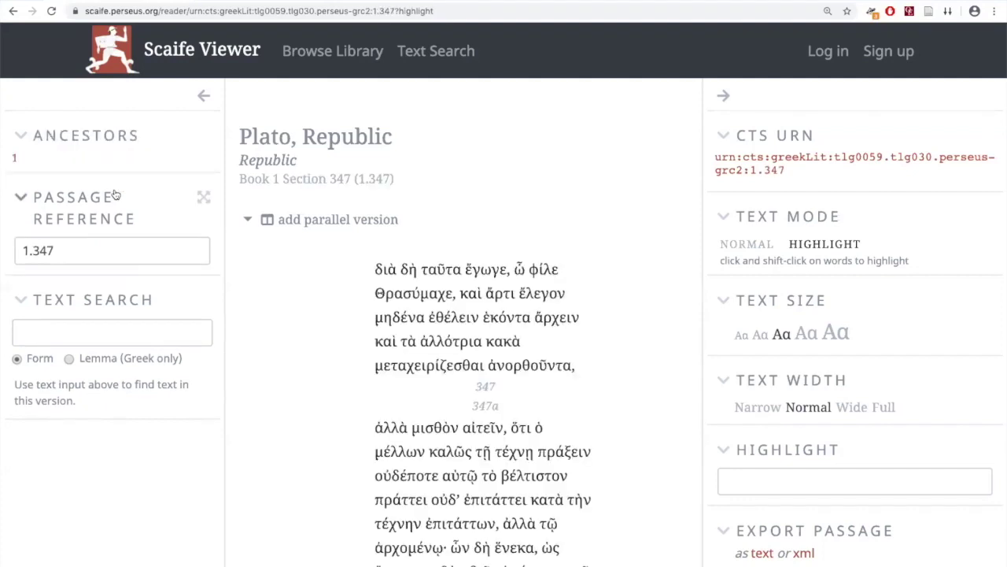
Open the library-wide text search and run a lemma search for "εννεπω"
{"action": "left_click", "coordinate": [307, 52]}
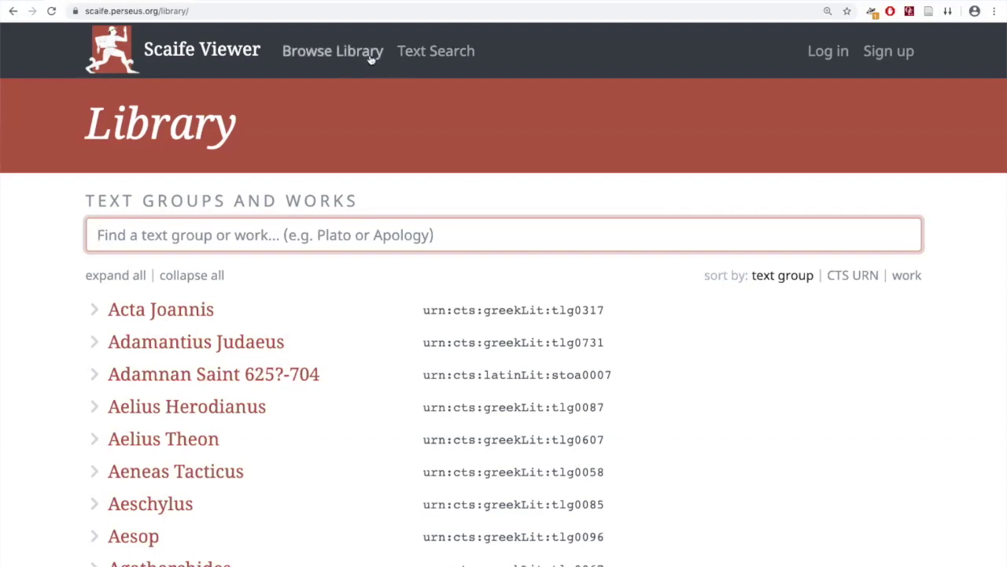
{"action": "left_click", "coordinate": [426, 54]}
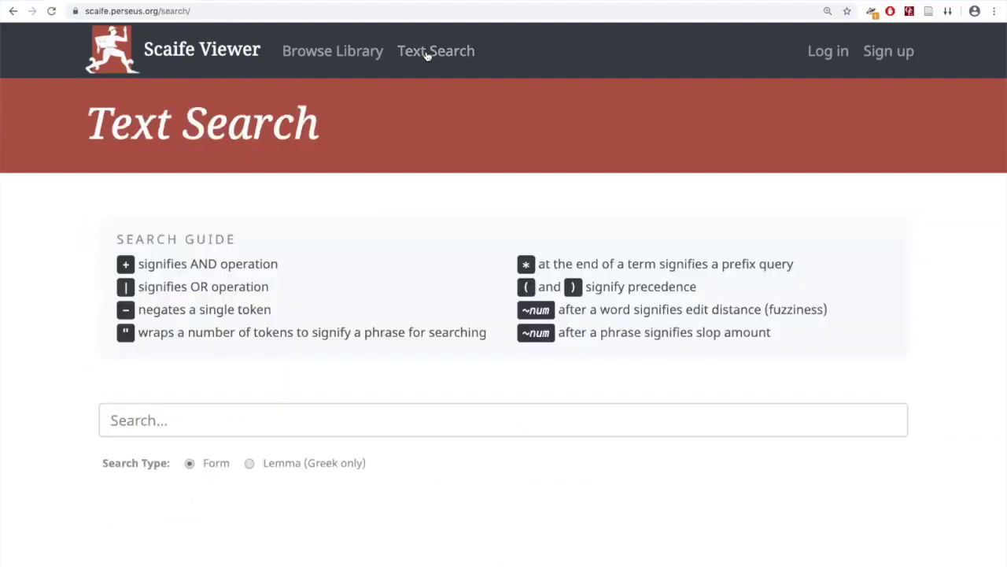
{"action": "left_click", "coordinate": [287, 418]}
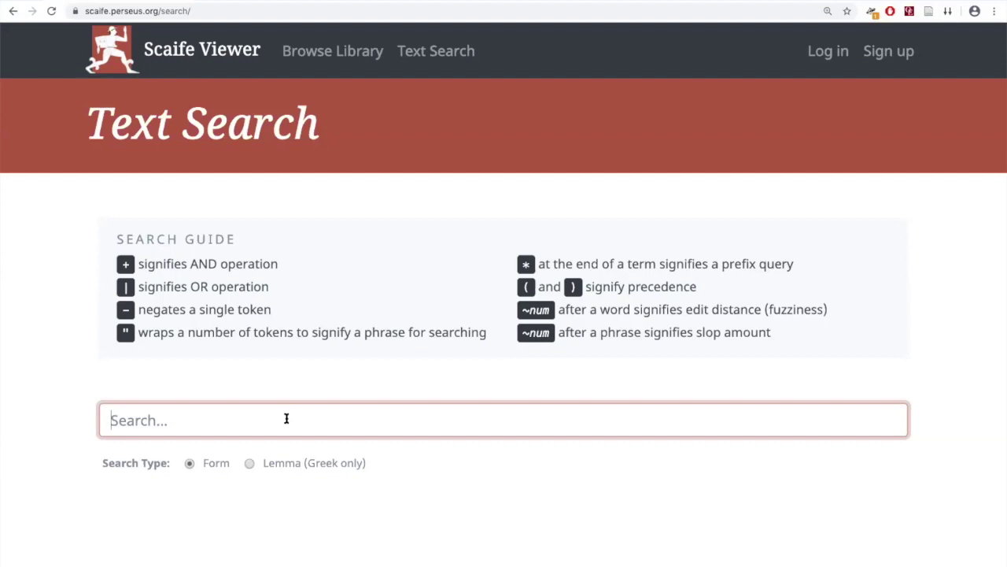
{"action": "type", "text": "εννεπω"}
{"action": "left_click", "coordinate": [250, 464]}
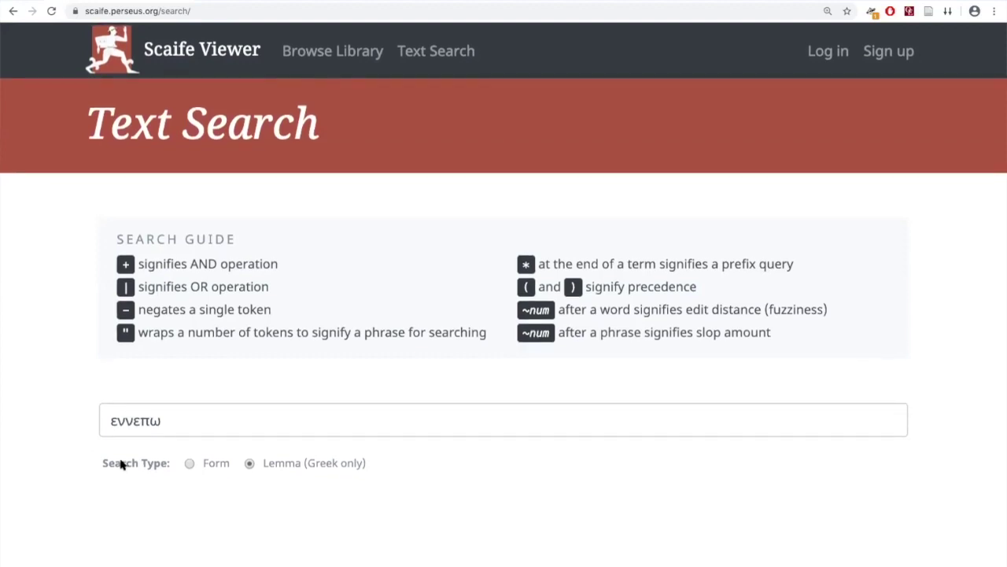
{"action": "left_click", "coordinate": [243, 424]}
{"action": "key", "text": "Return"}
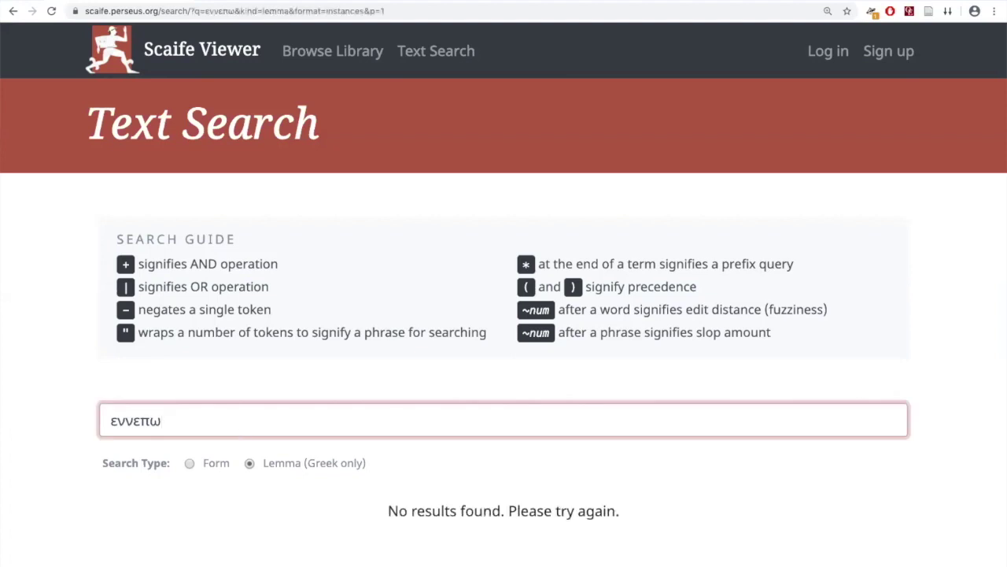
Correct the search term to "ενεπω" and run the lemma search again
{"action": "left_click", "coordinate": [248, 463]}
{"action": "left_click", "coordinate": [217, 424]}
{"action": "key", "text": "Left"}
{"action": "left_click", "coordinate": [162, 421]}
{"action": "left_click", "coordinate": [140, 421]}
{"action": "key", "text": "BackSpace"}
{"action": "key", "text": "Return"}
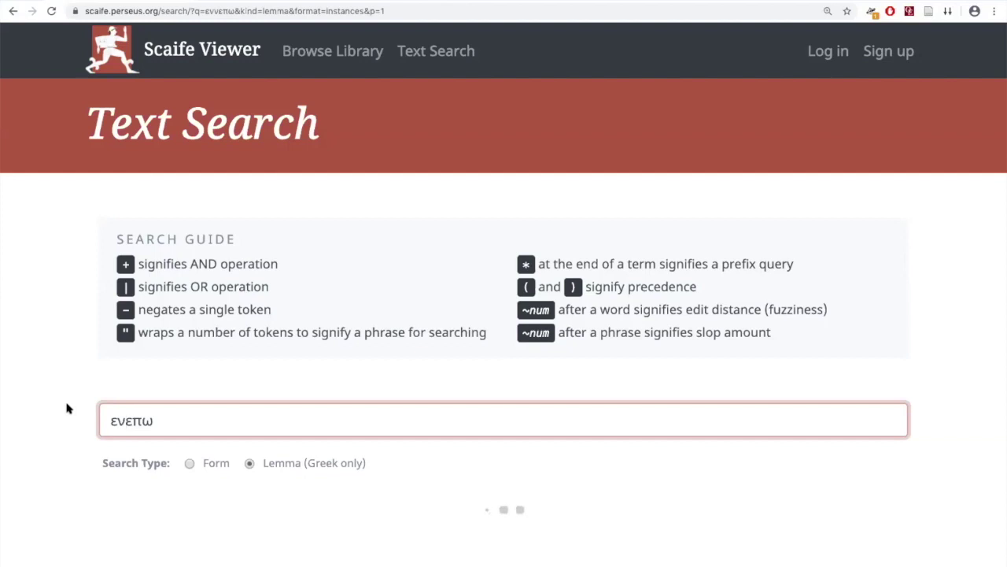
Examine the search guide, the matching instances and the fully expanded list of text groups
{"action": "scroll", "coordinate": [67, 407], "scroll_direction": "down", "scroll_amount": 1}
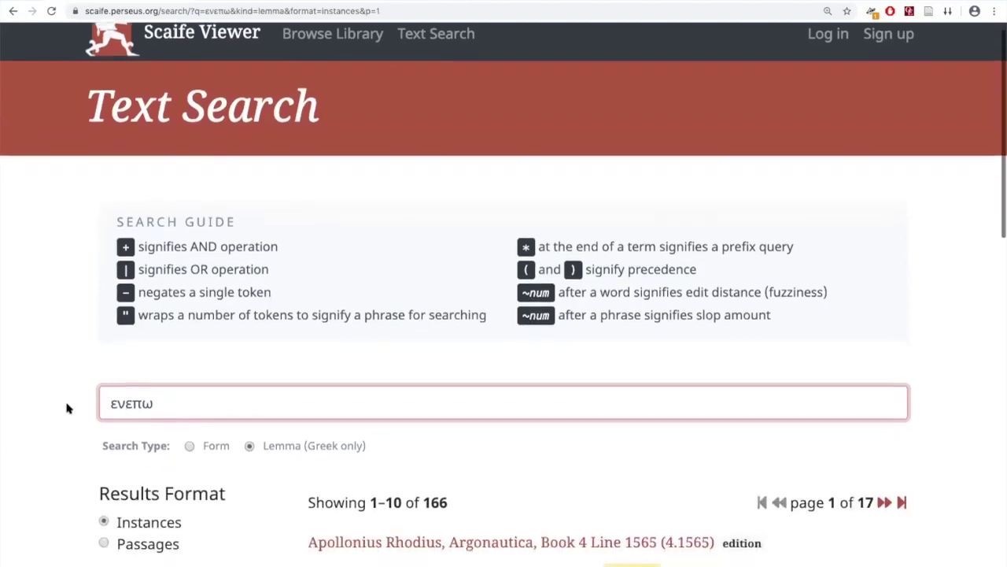
{"action": "scroll", "coordinate": [67, 408], "scroll_direction": "down", "scroll_amount": 1}
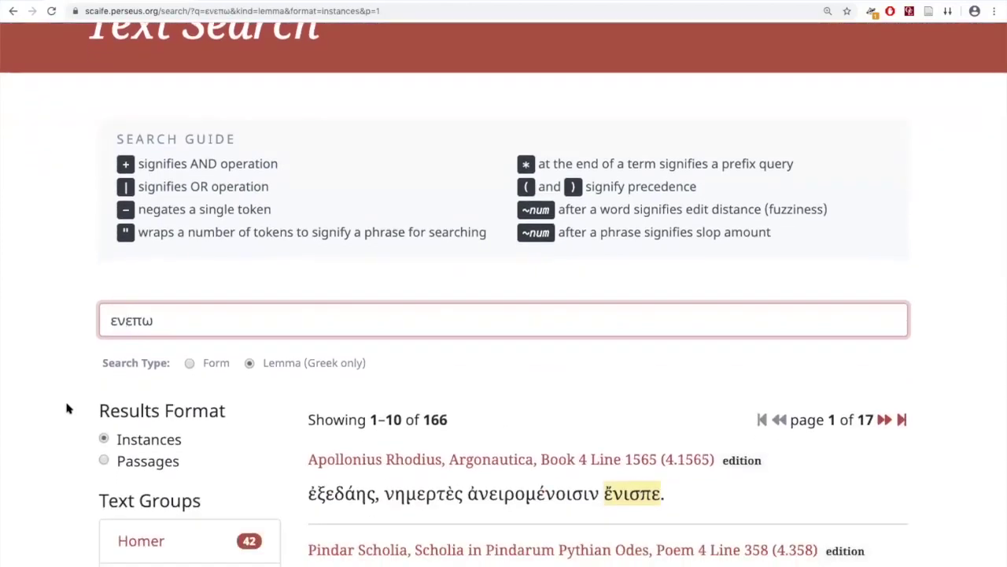
{"action": "scroll", "coordinate": [67, 408], "scroll_direction": "down", "scroll_amount": 1}
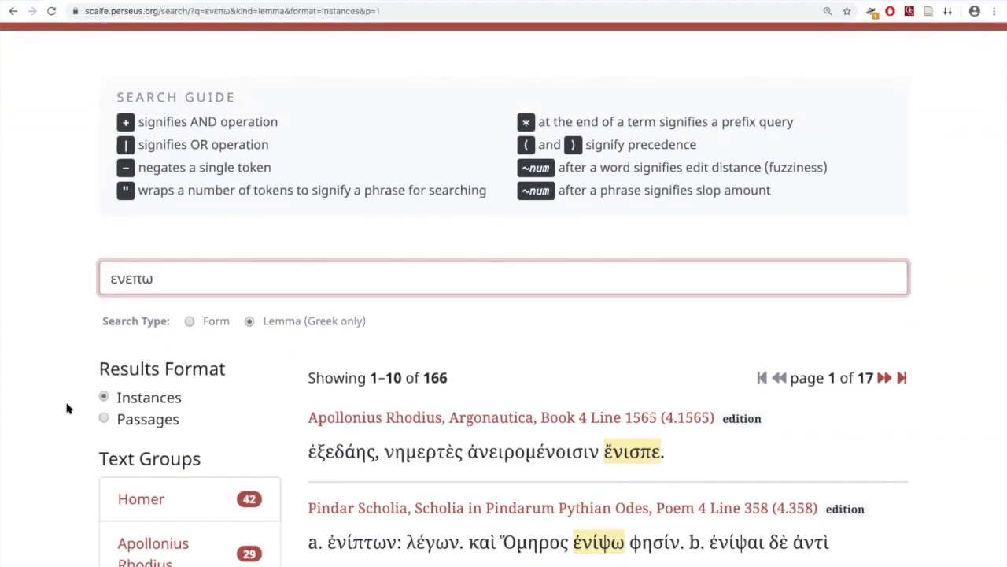
{"action": "scroll", "coordinate": [67, 407], "scroll_direction": "down", "scroll_amount": 2}
{"action": "scroll", "coordinate": [67, 408], "scroll_direction": "down", "scroll_amount": 1}
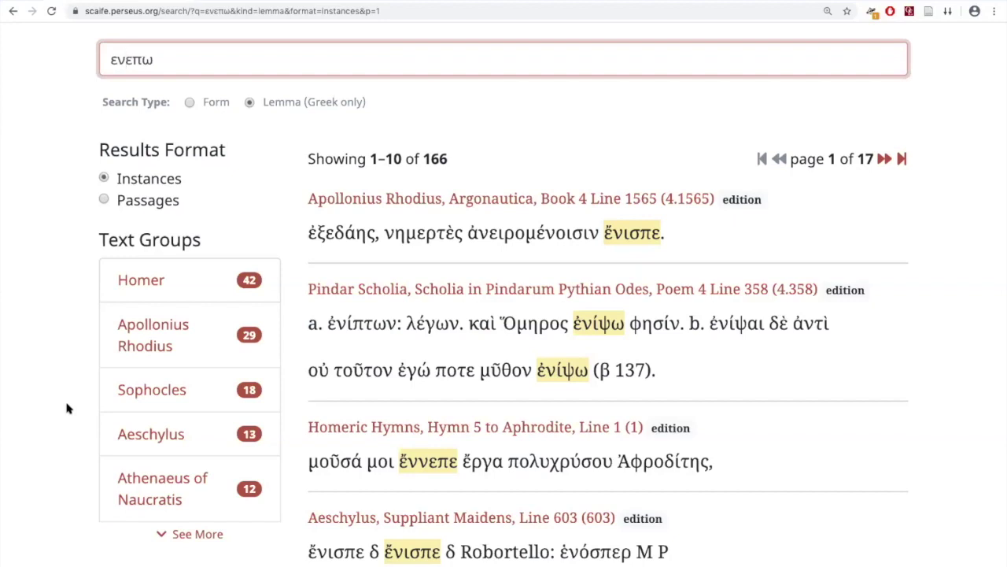
{"action": "left_click", "coordinate": [162, 536]}
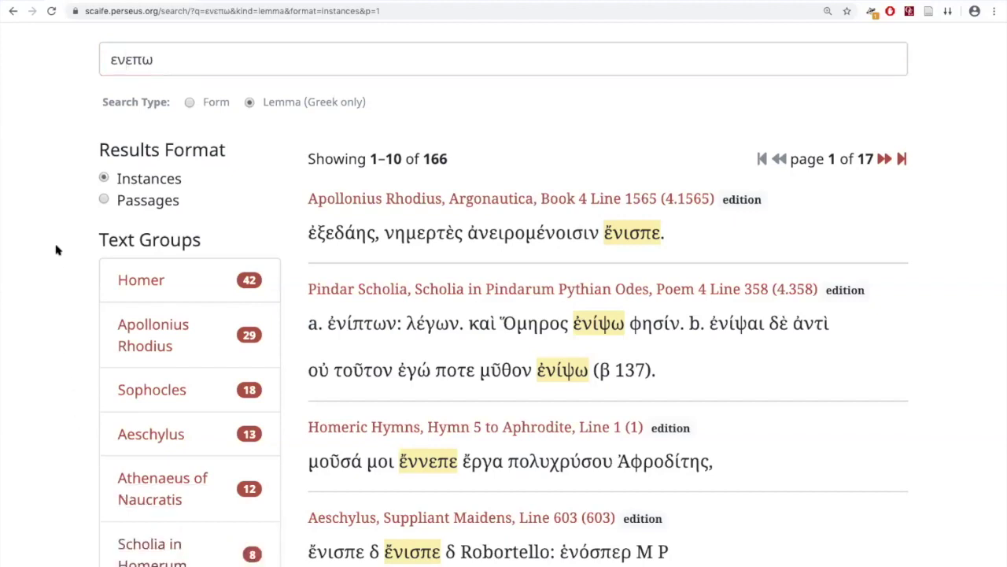
{"action": "scroll", "coordinate": [56, 249], "scroll_direction": "down", "scroll_amount": 9}
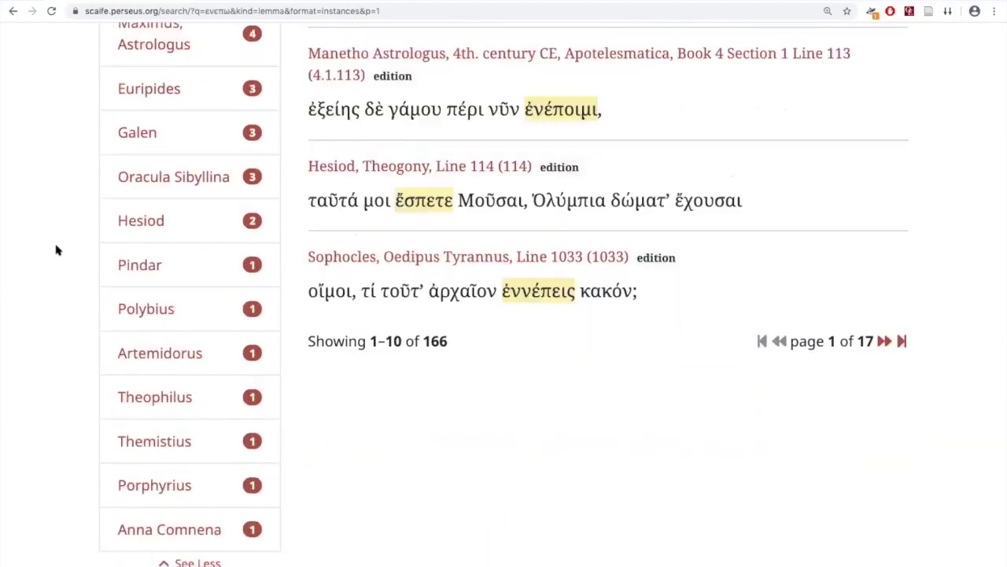
{"action": "scroll", "coordinate": [76, 425], "scroll_direction": "up", "scroll_amount": 6}
{"action": "scroll", "coordinate": [76, 425], "scroll_direction": "up", "scroll_amount": 5}
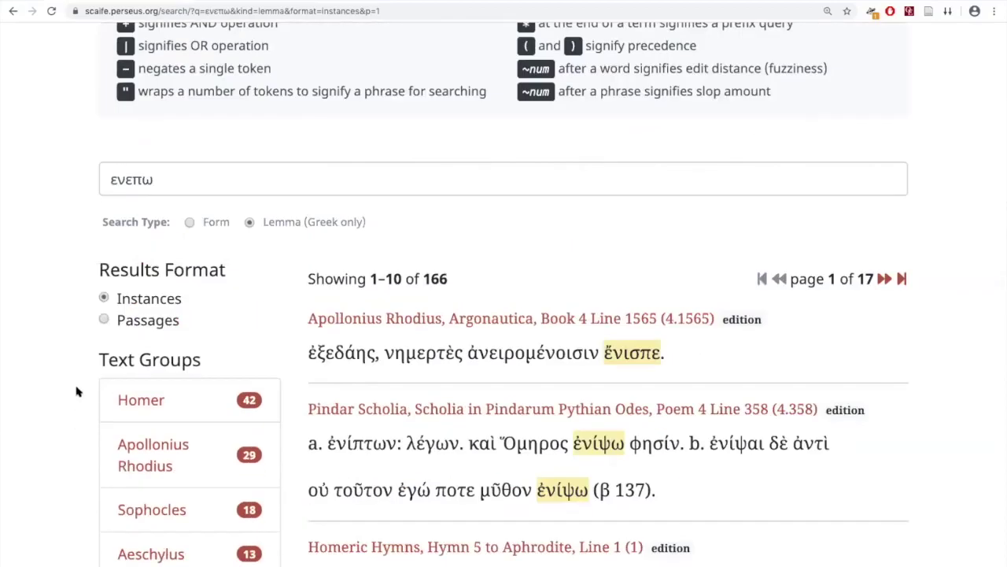
Filter the search results to the Sophocles text group and look over its works and matching lines
{"action": "scroll", "coordinate": [76, 391], "scroll_direction": "down", "scroll_amount": 1}
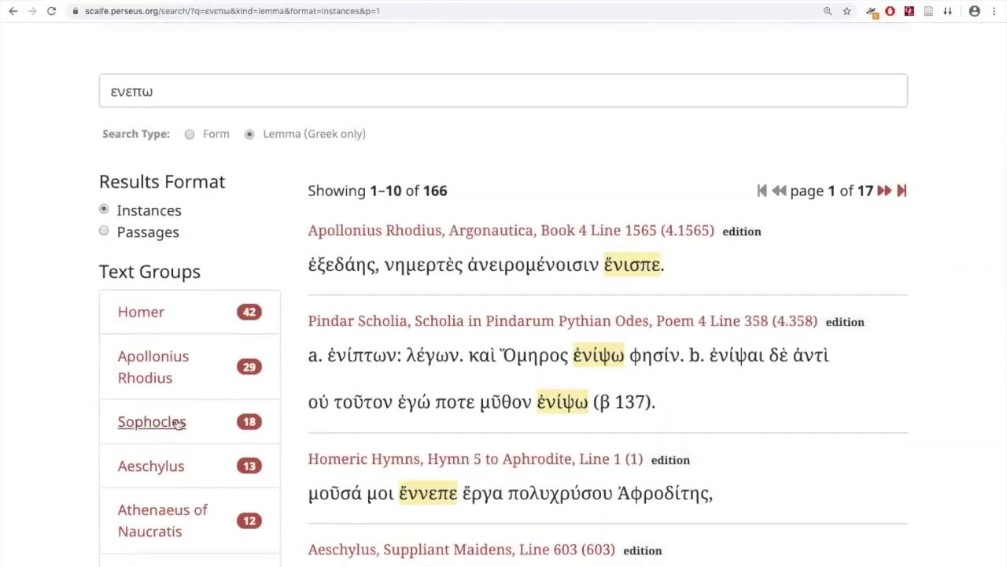
{"action": "left_click", "coordinate": [158, 424]}
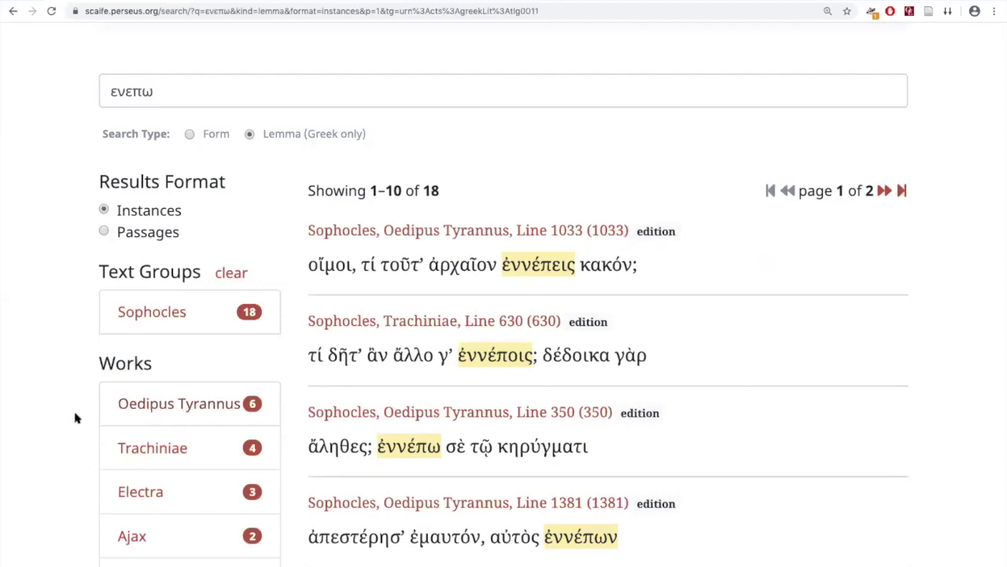
{"action": "scroll", "coordinate": [75, 418], "scroll_direction": "down", "scroll_amount": 3}
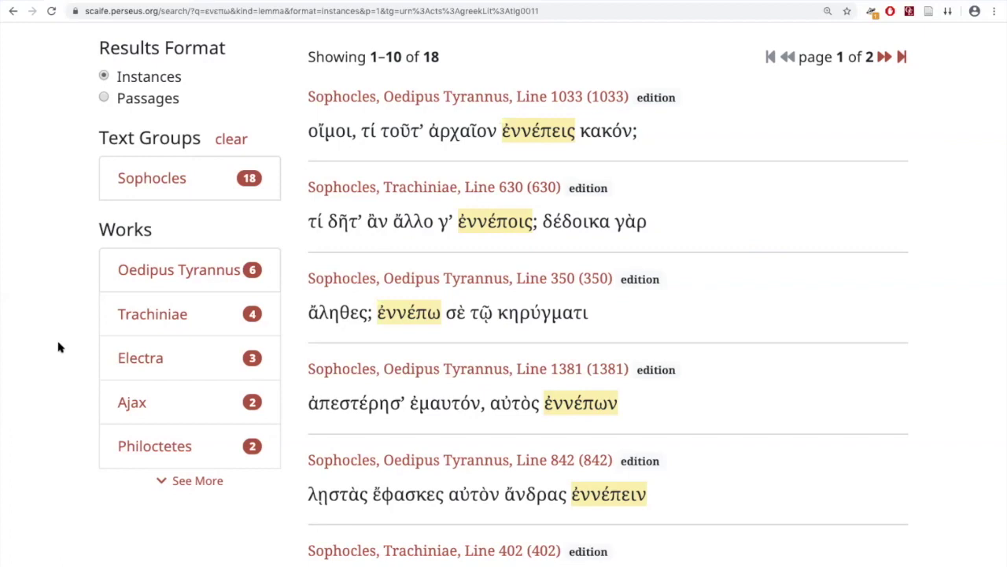
{"action": "scroll", "coordinate": [57, 347], "scroll_direction": "up", "scroll_amount": 2}
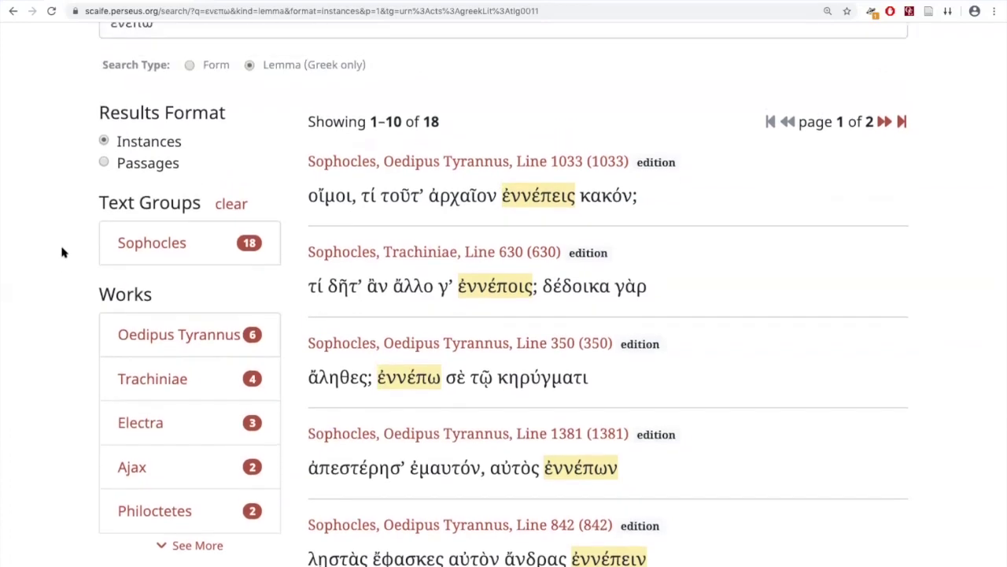
Remove the Sophocles text group filter so the "ενεπω" lemma search covers all text groups
{"action": "left_click", "coordinate": [236, 205]}
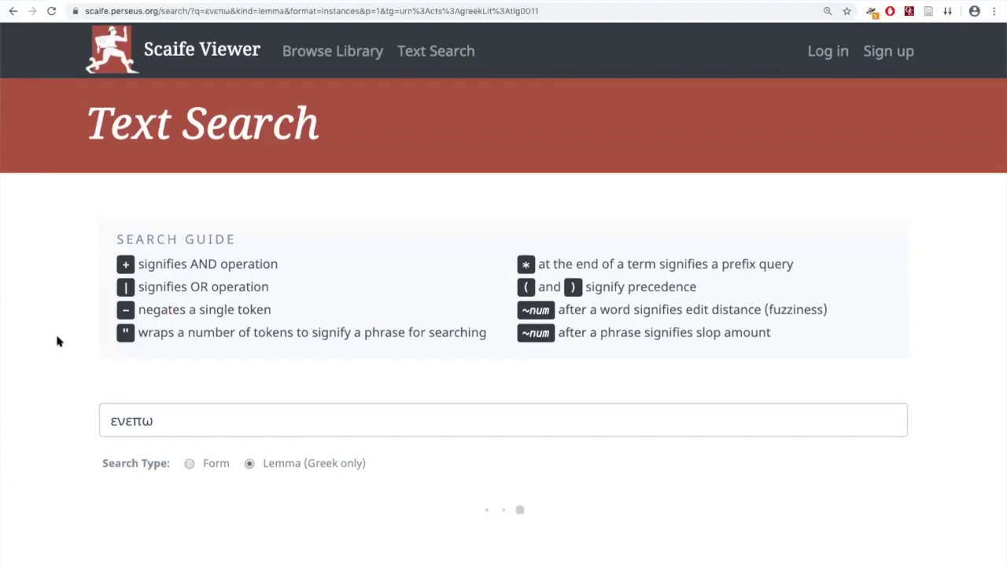
{"action": "scroll", "coordinate": [56, 340], "scroll_direction": "down", "scroll_amount": 5}
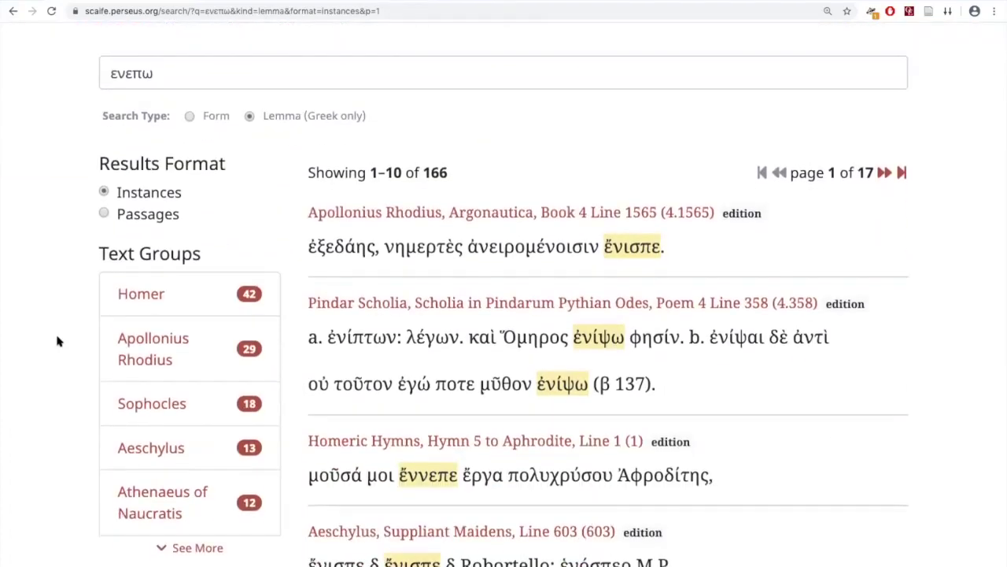
{"action": "scroll", "coordinate": [57, 340], "scroll_direction": "down", "scroll_amount": 1}
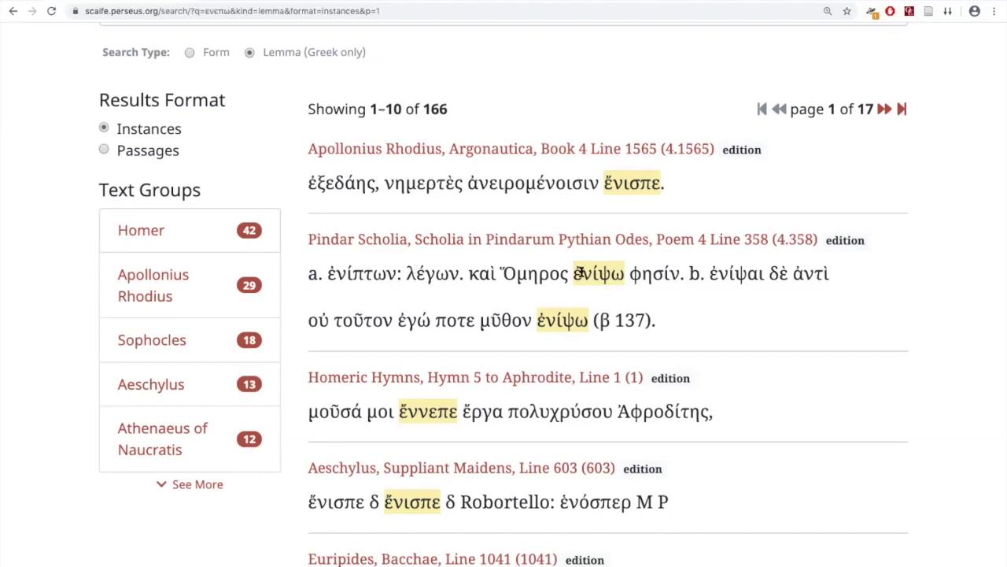
Open the Pindar Scholia passage at Poem 4 Line 358, return to the search results and look over the matching lines
{"action": "left_click", "coordinate": [585, 242]}
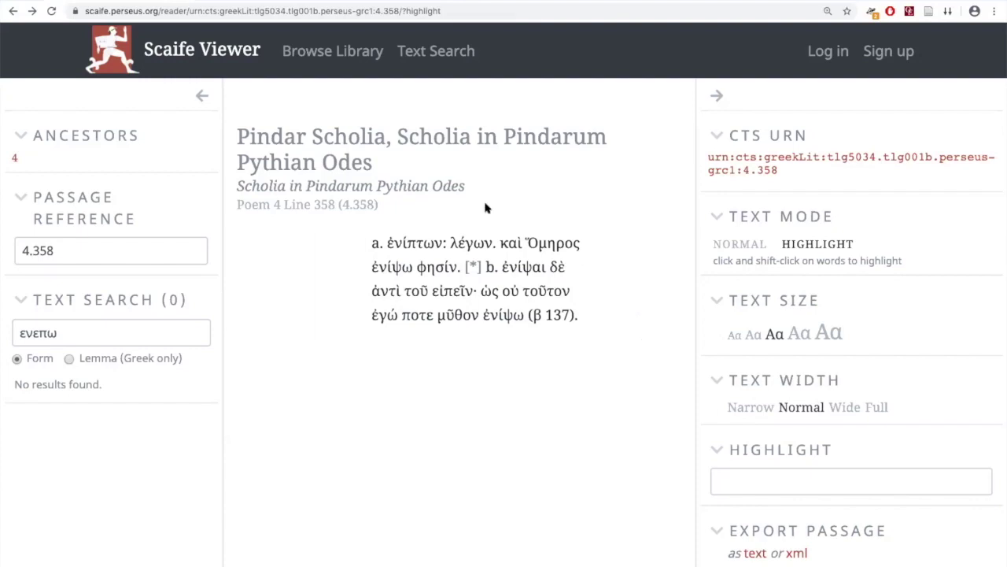
{"action": "left_click", "coordinate": [13, 11]}
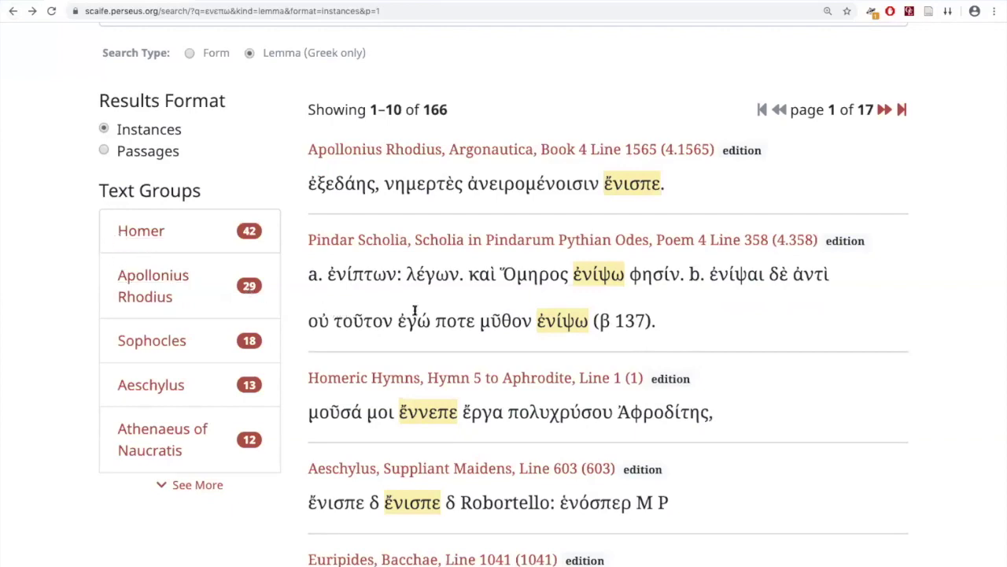
{"action": "scroll", "coordinate": [474, 307], "scroll_direction": "down", "scroll_amount": 3}
{"action": "scroll", "coordinate": [414, 309], "scroll_direction": "down", "scroll_amount": 8}
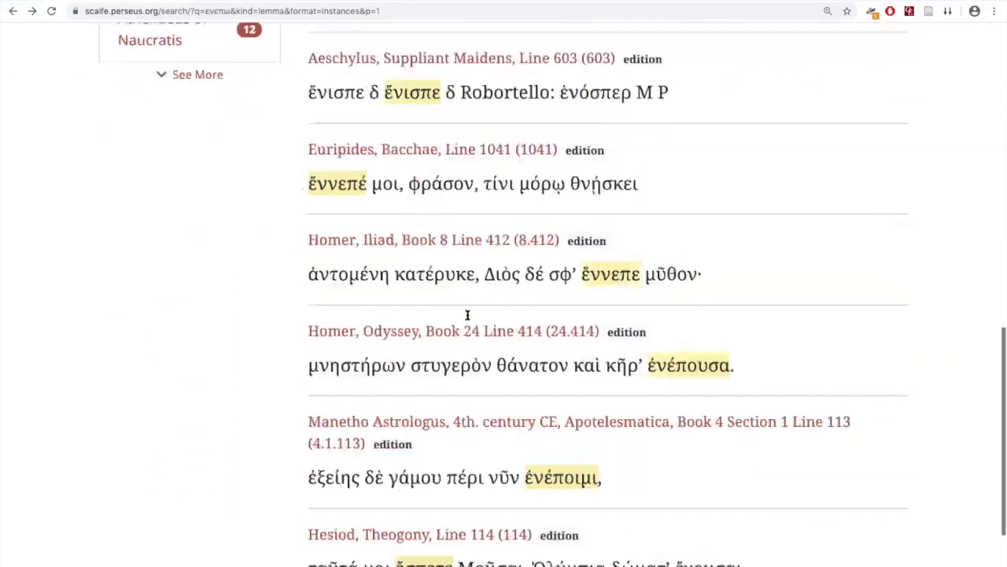
{"action": "scroll", "coordinate": [465, 320], "scroll_direction": "up", "scroll_amount": 3}
{"action": "scroll", "coordinate": [467, 317], "scroll_direction": "up", "scroll_amount": 7}
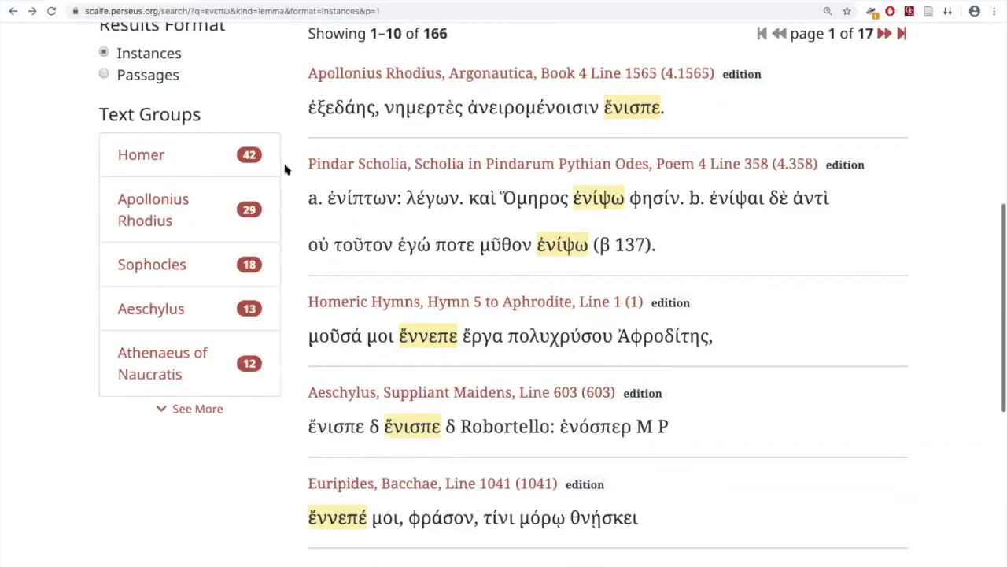
{"action": "scroll", "coordinate": [82, 101], "scroll_direction": "up", "scroll_amount": 1}
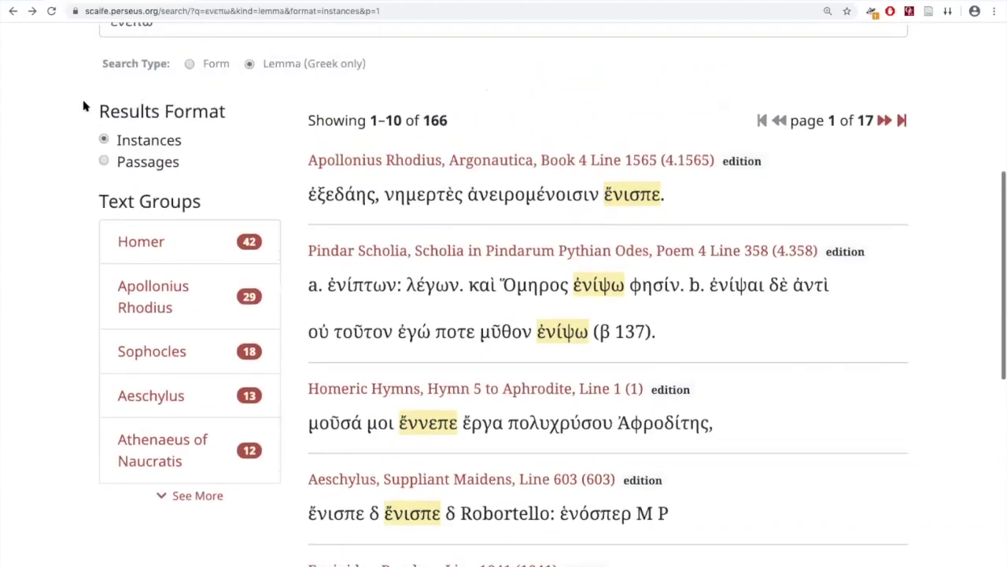
Compare the passages and instances results formats, leaving the results listed as passages
{"action": "left_click", "coordinate": [103, 162]}
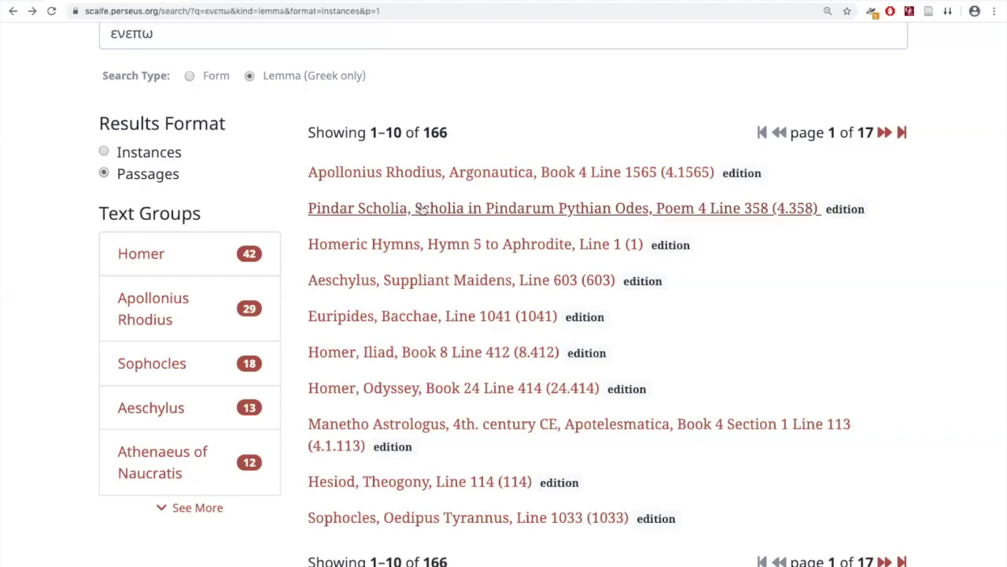
{"action": "left_click", "coordinate": [103, 154]}
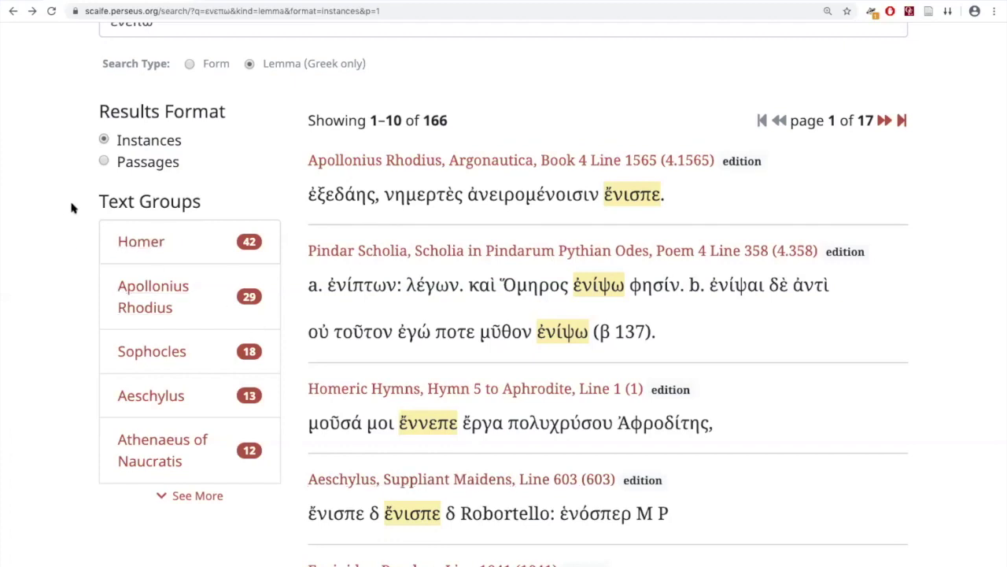
{"action": "left_click", "coordinate": [103, 161]}
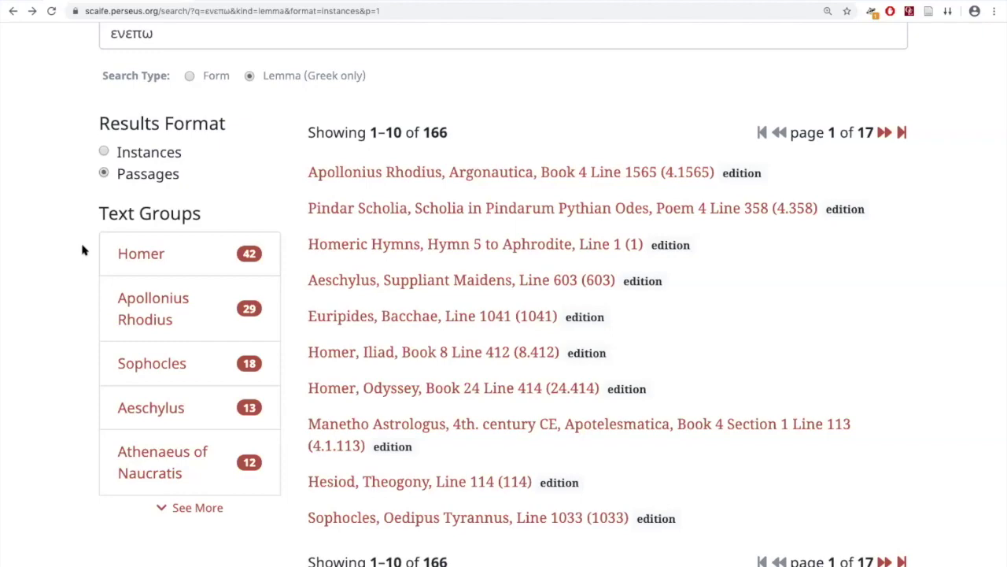
Run a lemma prefix search for "ενεπ*" and show the results as instances
{"action": "scroll", "coordinate": [82, 251], "scroll_direction": "up", "scroll_amount": 5}
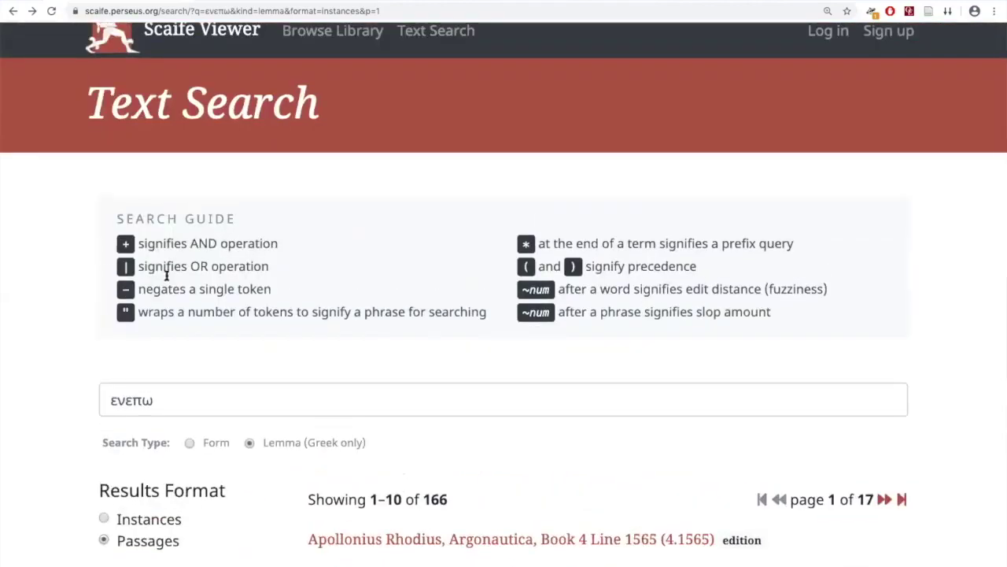
{"action": "left_click", "coordinate": [181, 399]}
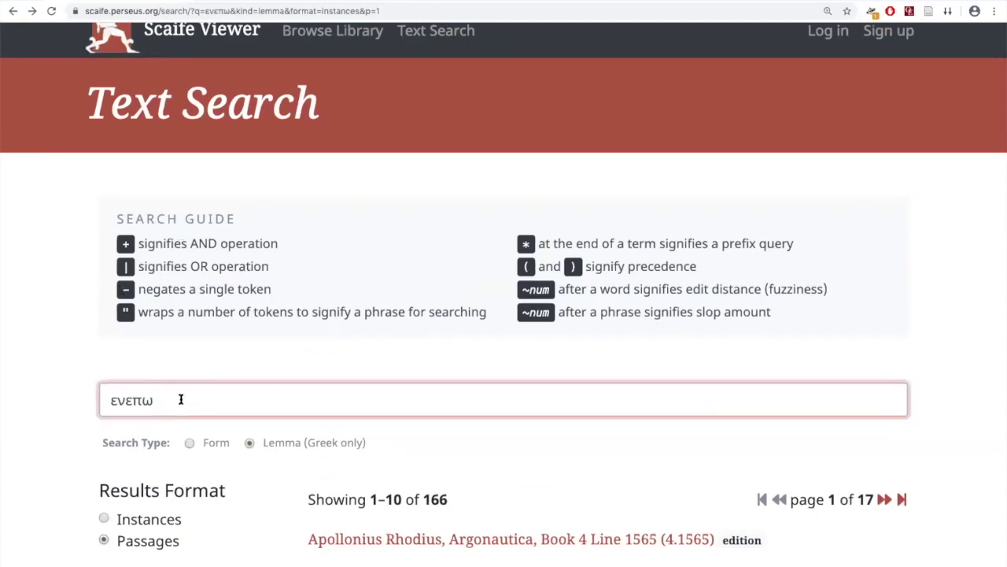
{"action": "key", "text": "BackSpace"}
{"action": "type", "text": "*"}
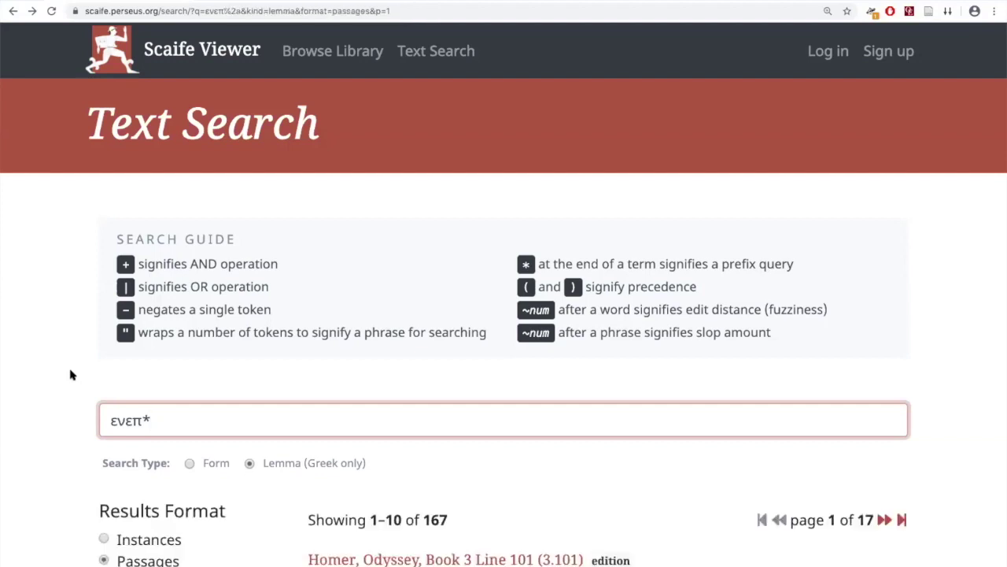
{"action": "scroll", "coordinate": [70, 375], "scroll_direction": "down", "scroll_amount": 3}
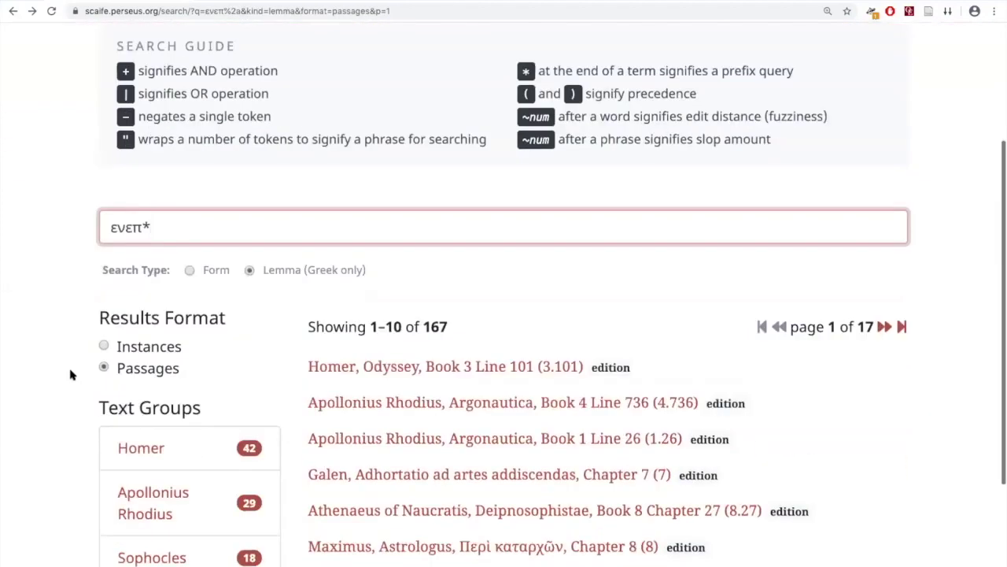
{"action": "left_click", "coordinate": [105, 347]}
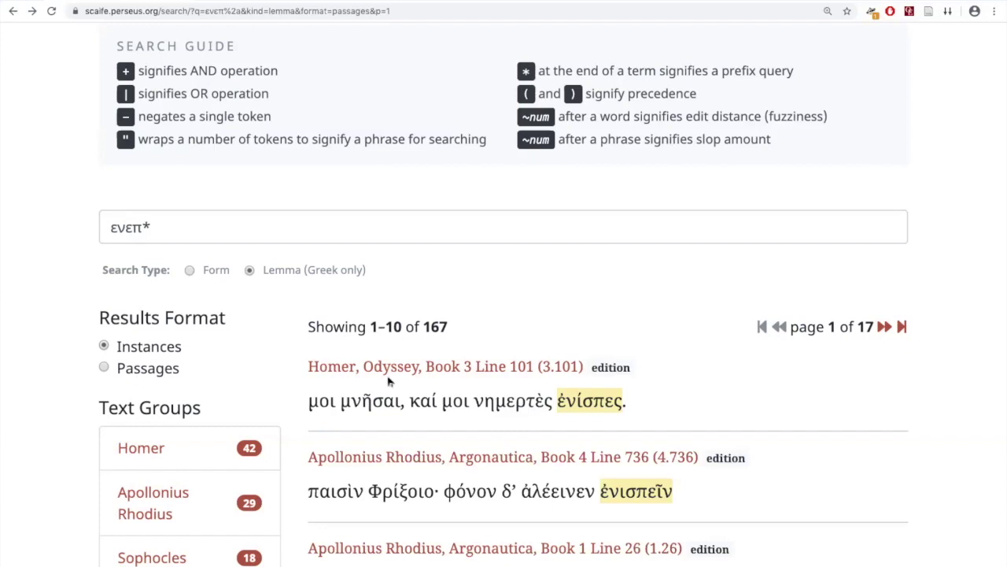
Set the search type to Form and rerun the "ενεπ*" prefix search
{"action": "left_click", "coordinate": [189, 270]}
{"action": "left_click", "coordinate": [223, 229]}
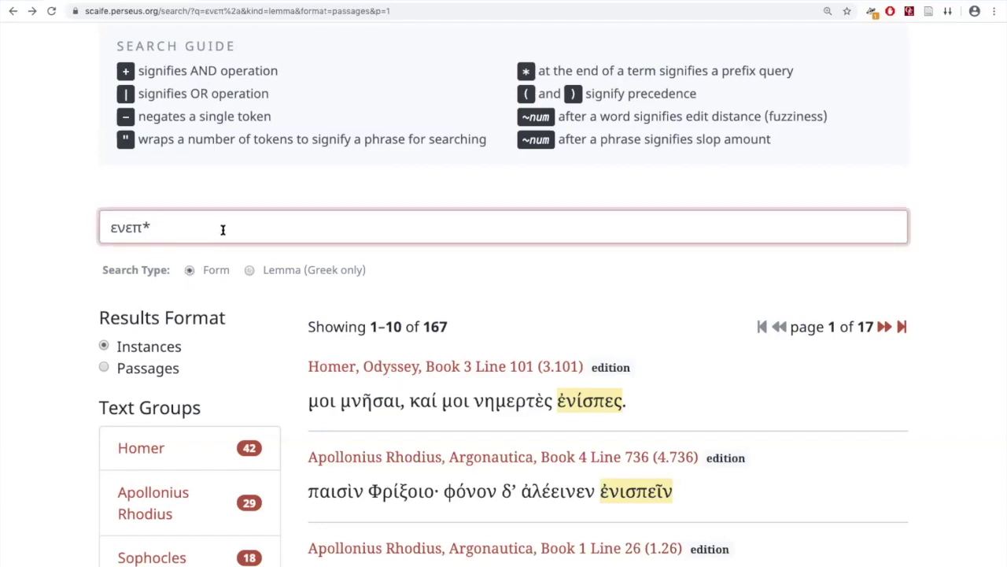
{"action": "key", "text": "Return"}
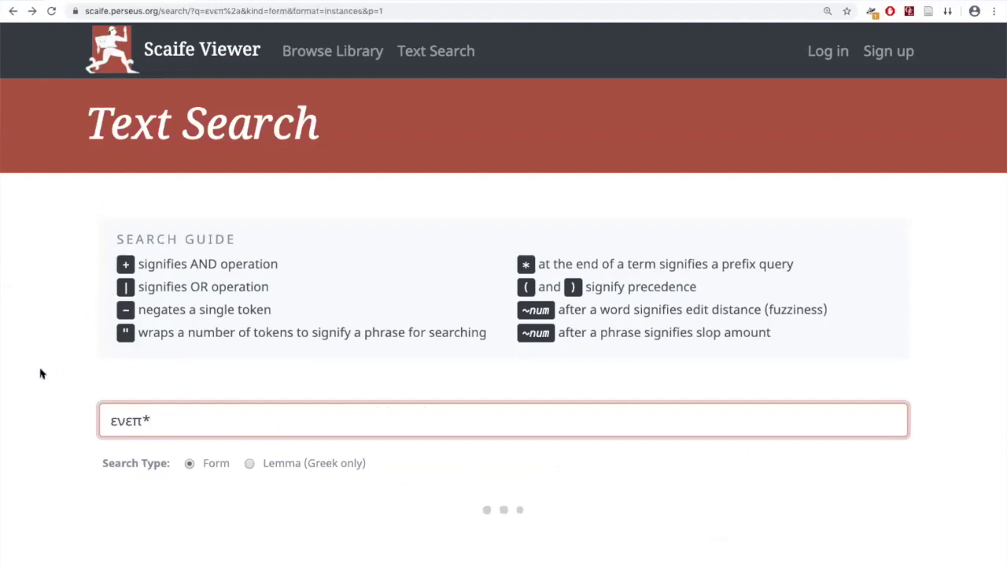
Examine the text groups and the highlighted word forms in the full instances of the prefix search
{"action": "scroll", "coordinate": [42, 374], "scroll_direction": "down", "scroll_amount": 3}
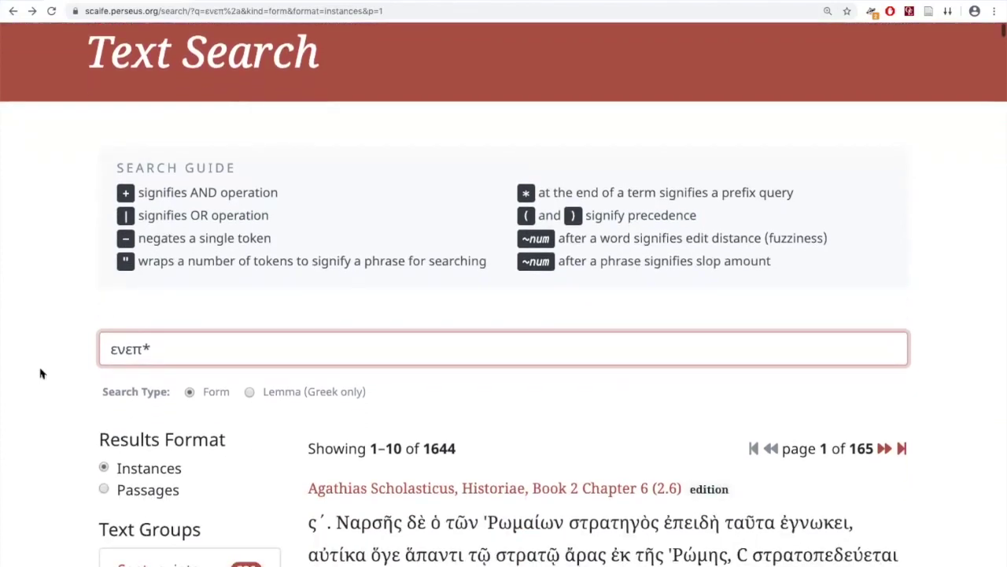
{"action": "scroll", "coordinate": [41, 374], "scroll_direction": "down", "scroll_amount": 8}
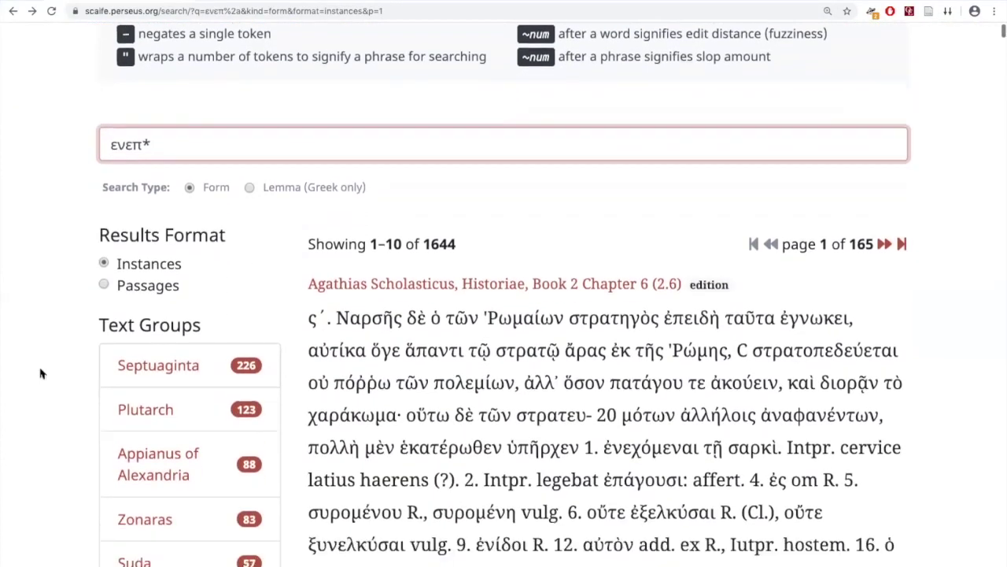
{"action": "scroll", "coordinate": [42, 374], "scroll_direction": "down", "scroll_amount": 12}
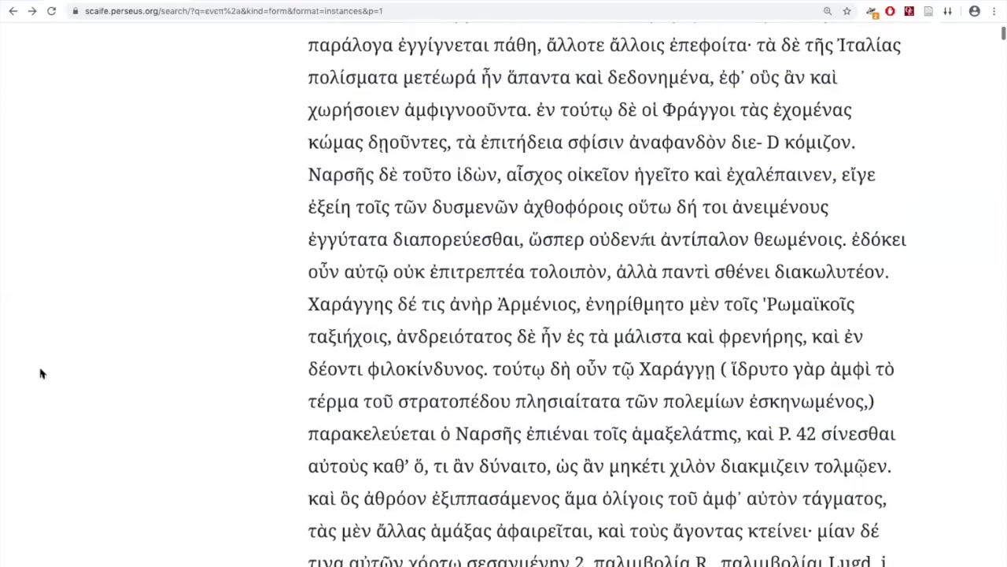
{"action": "scroll", "coordinate": [42, 374], "scroll_direction": "down", "scroll_amount": 2}
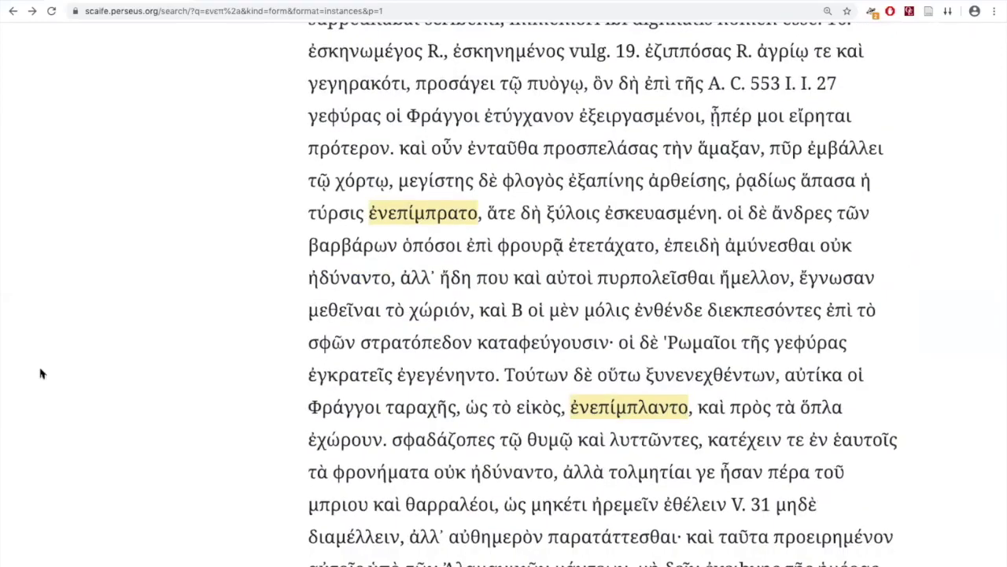
{"action": "scroll", "coordinate": [42, 374], "scroll_direction": "down", "scroll_amount": 2}
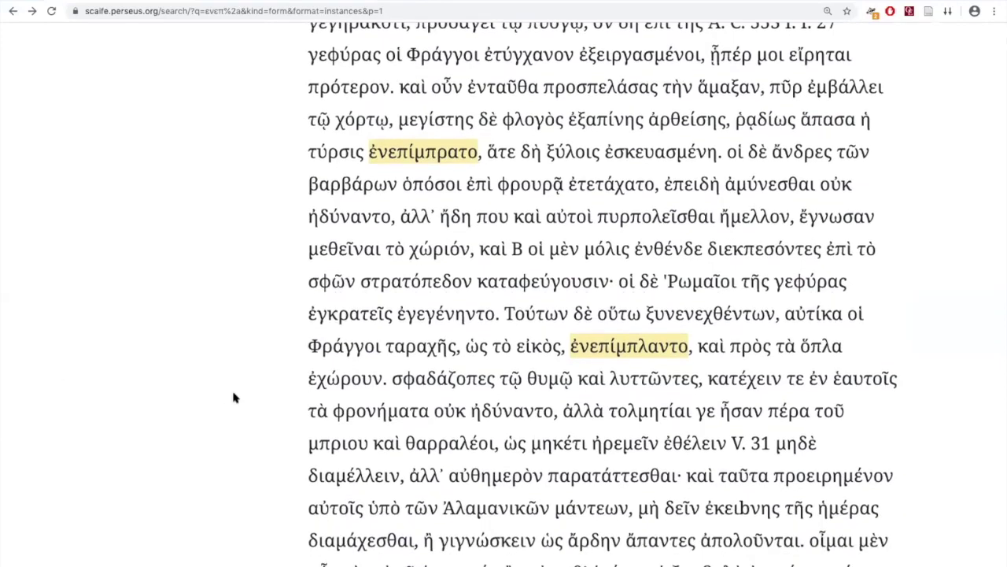
{"action": "scroll", "coordinate": [233, 397], "scroll_direction": "down", "scroll_amount": 18}
{"action": "scroll", "coordinate": [233, 397], "scroll_direction": "down", "scroll_amount": 17}
{"action": "scroll", "coordinate": [233, 397], "scroll_direction": "down", "scroll_amount": 20}
{"action": "key", "text": "Home"}
{"action": "scroll", "coordinate": [252, 419], "scroll_direction": "down", "scroll_amount": 5}
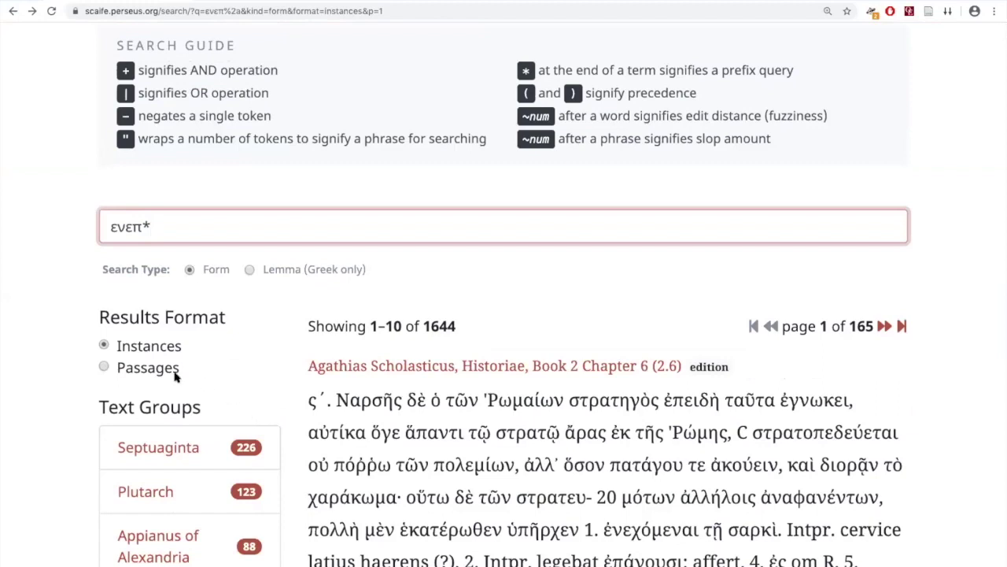
List the results as passages and run a fuzzy form search for "ενεπ~1"
{"action": "left_click", "coordinate": [103, 367]}
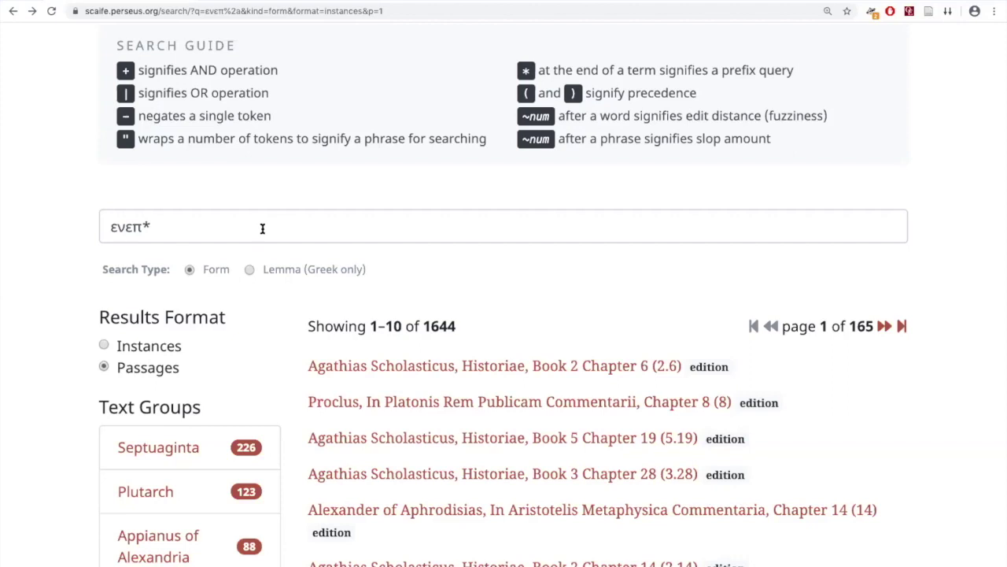
{"action": "left_click", "coordinate": [262, 228]}
{"action": "key", "text": "shift+Left"}
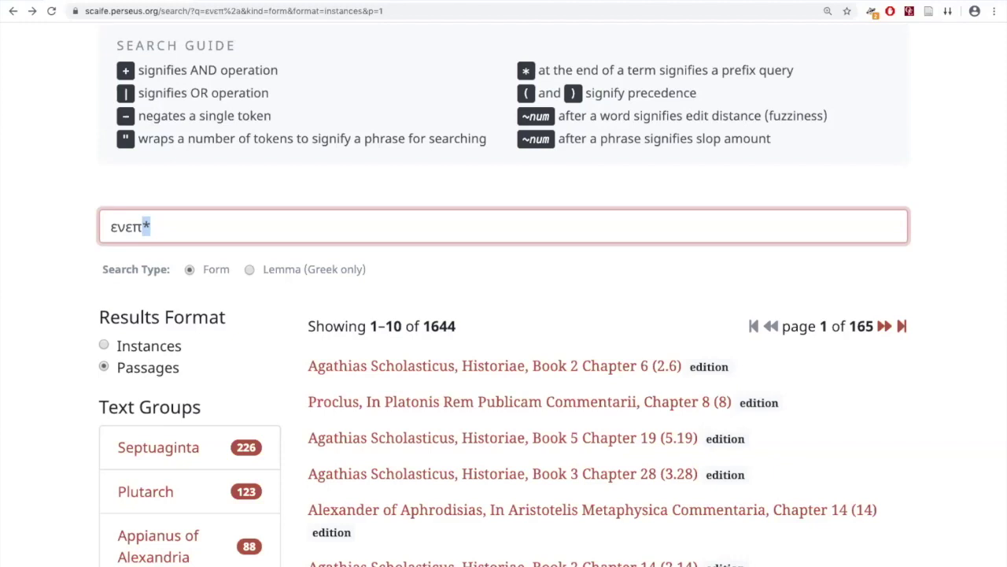
{"action": "type", "text": "~"}
{"action": "type", "text": "1"}
{"action": "key", "text": "Return"}
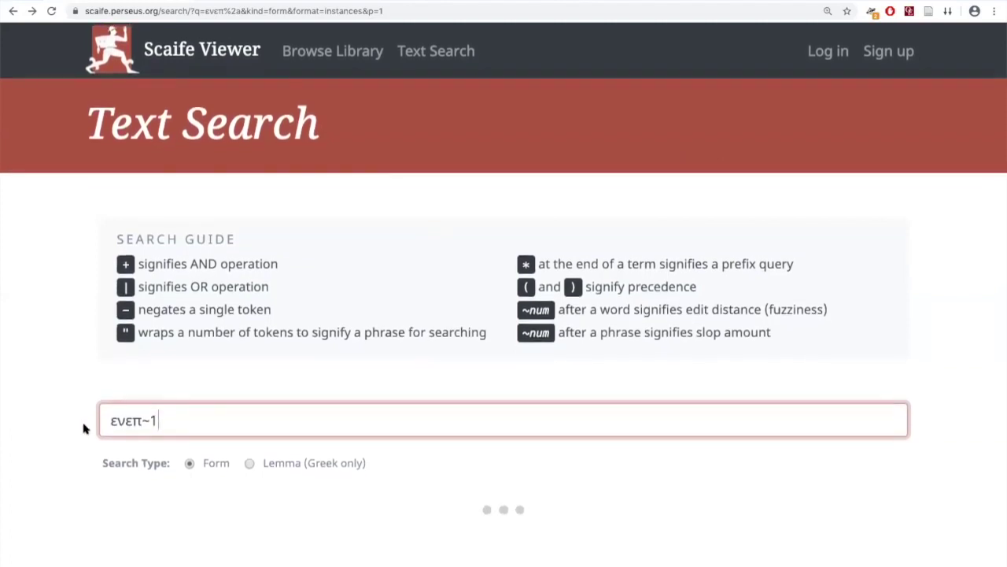
Show the fuzzy search results as instances and look over the highlighted words on the first page
{"action": "scroll", "coordinate": [84, 426], "scroll_direction": "down", "scroll_amount": 3}
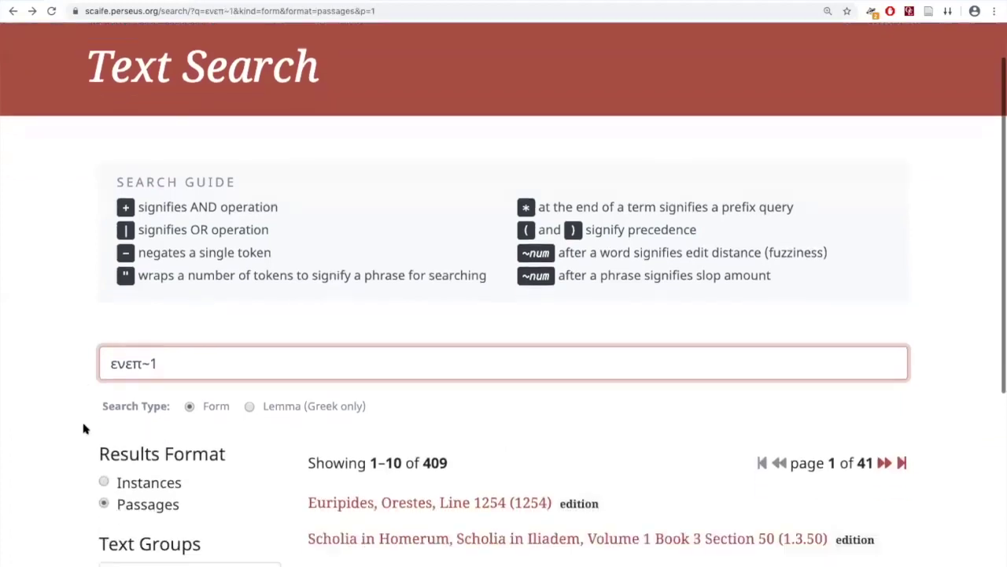
{"action": "left_click", "coordinate": [104, 348]}
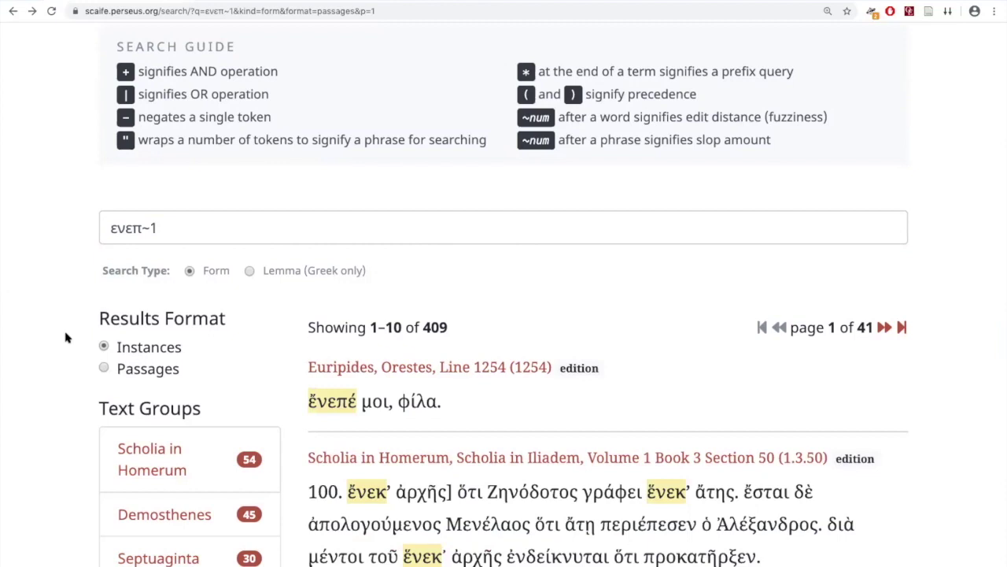
{"action": "scroll", "coordinate": [65, 338], "scroll_direction": "down", "scroll_amount": 1}
{"action": "scroll", "coordinate": [65, 337], "scroll_direction": "down", "scroll_amount": 1}
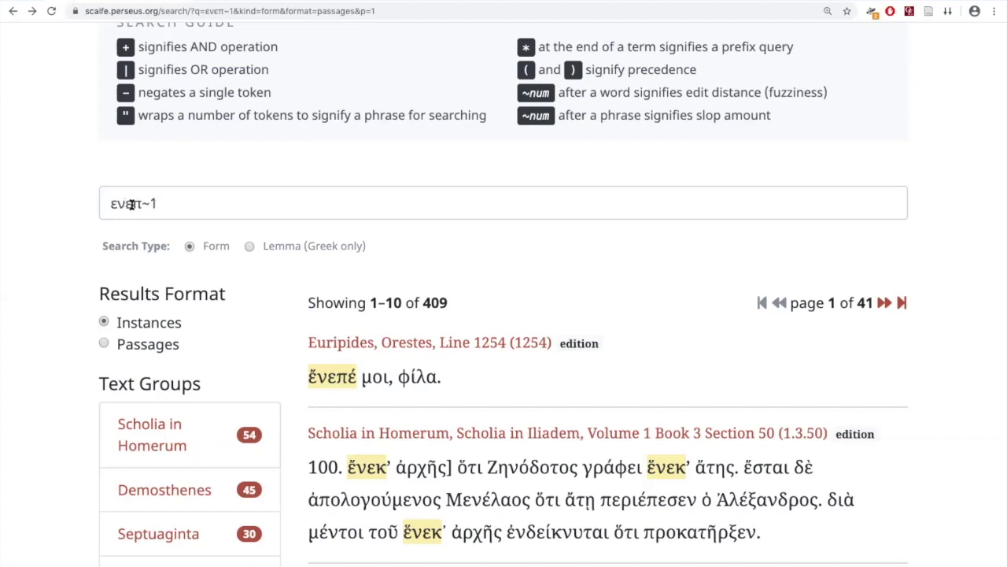
{"action": "scroll", "coordinate": [423, 291], "scroll_direction": "down", "scroll_amount": 5}
{"action": "scroll", "coordinate": [700, 303], "scroll_direction": "down", "scroll_amount": 1}
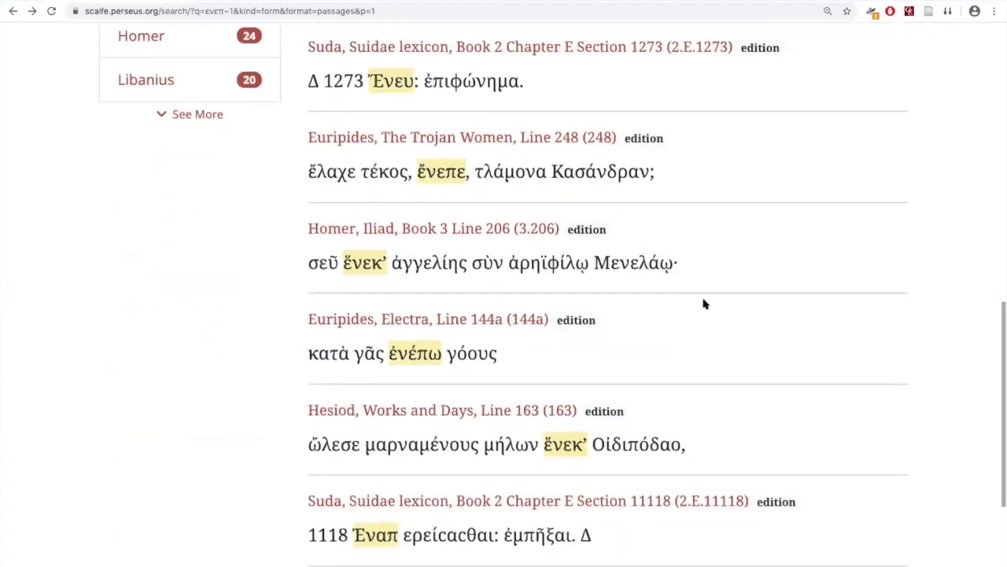
{"action": "scroll", "coordinate": [703, 304], "scroll_direction": "down", "scroll_amount": 2}
{"action": "scroll", "coordinate": [703, 304], "scroll_direction": "down", "scroll_amount": 2}
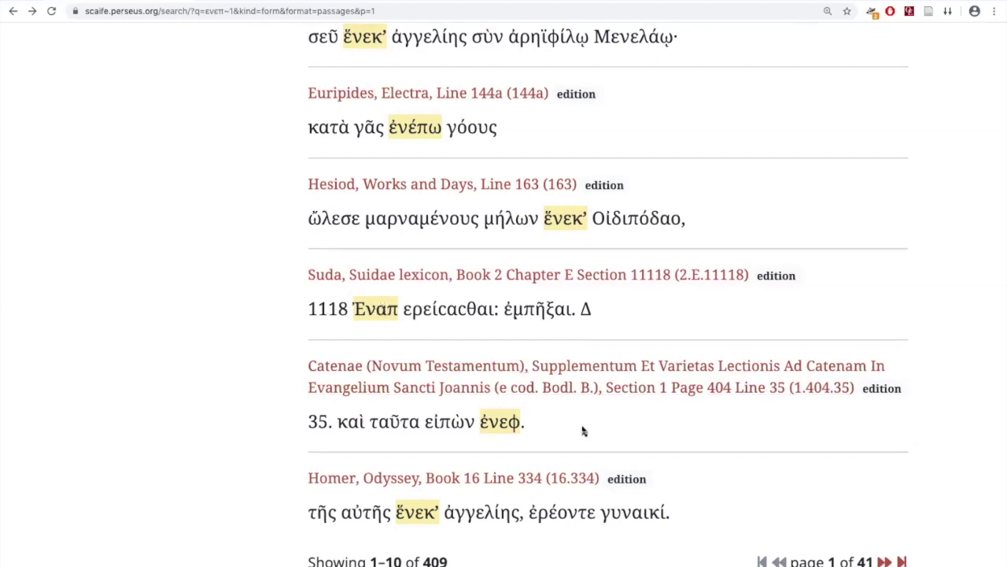
{"action": "scroll", "coordinate": [666, 443], "scroll_direction": "down", "scroll_amount": 1}
Widen the fuzzy form search to "ενεπ~2" and look at the first matches
{"action": "scroll", "coordinate": [661, 441], "scroll_direction": "up", "scroll_amount": 15}
{"action": "left_click", "coordinate": [231, 413]}
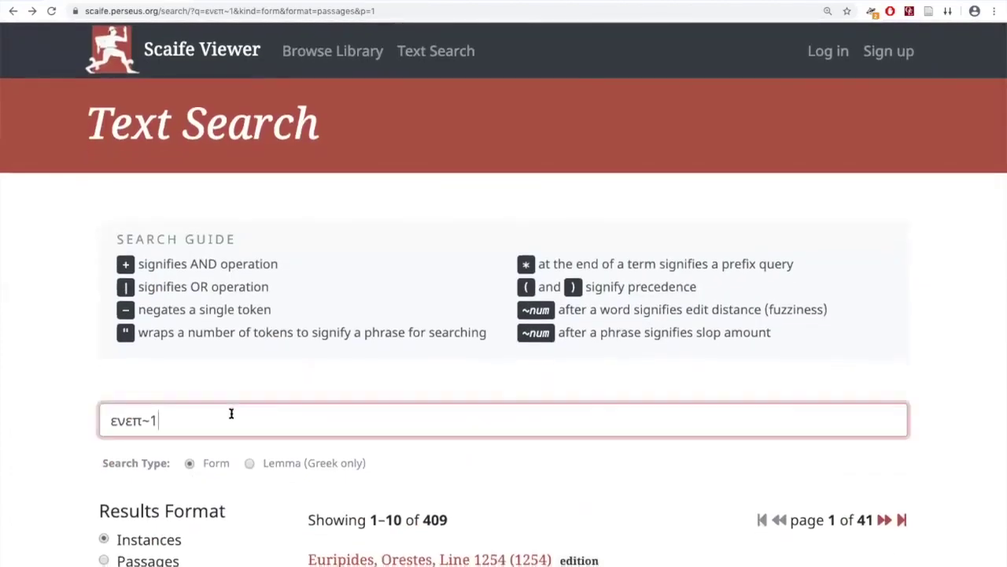
{"action": "key", "text": "shift+Left"}
{"action": "type", "text": "2"}
{"action": "key", "text": "Return"}
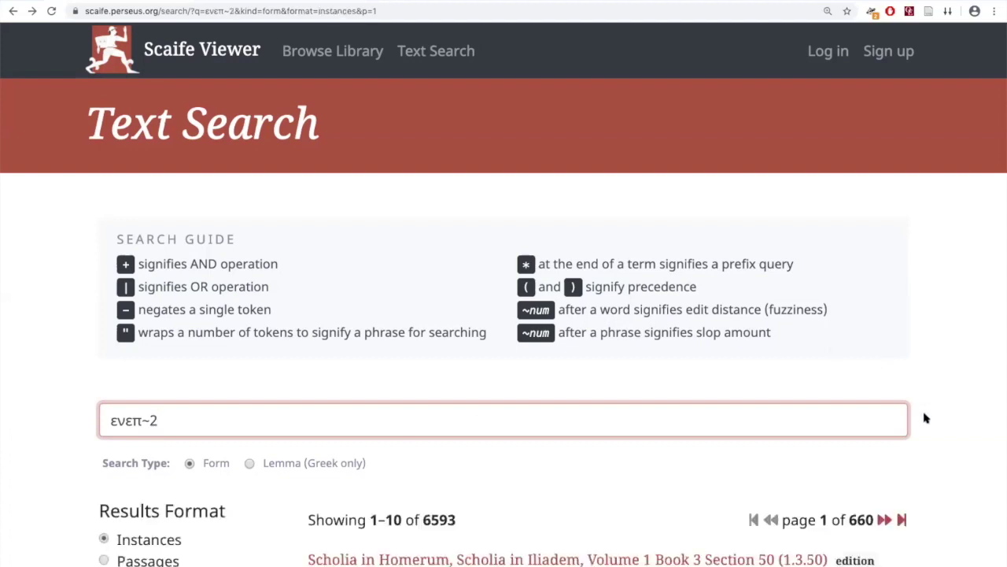
{"action": "scroll", "coordinate": [925, 417], "scroll_direction": "down", "scroll_amount": 2}
{"action": "scroll", "coordinate": [926, 418], "scroll_direction": "down", "scroll_amount": 3}
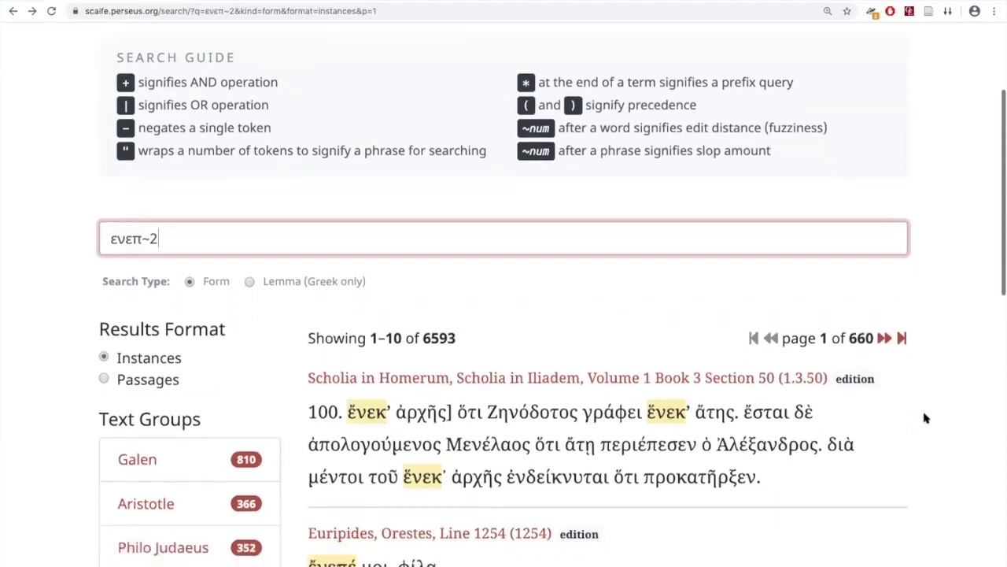
Look over the highlighted words in the first page of "ενεπ~2" matches
{"action": "scroll", "coordinate": [925, 418], "scroll_direction": "down", "scroll_amount": 5}
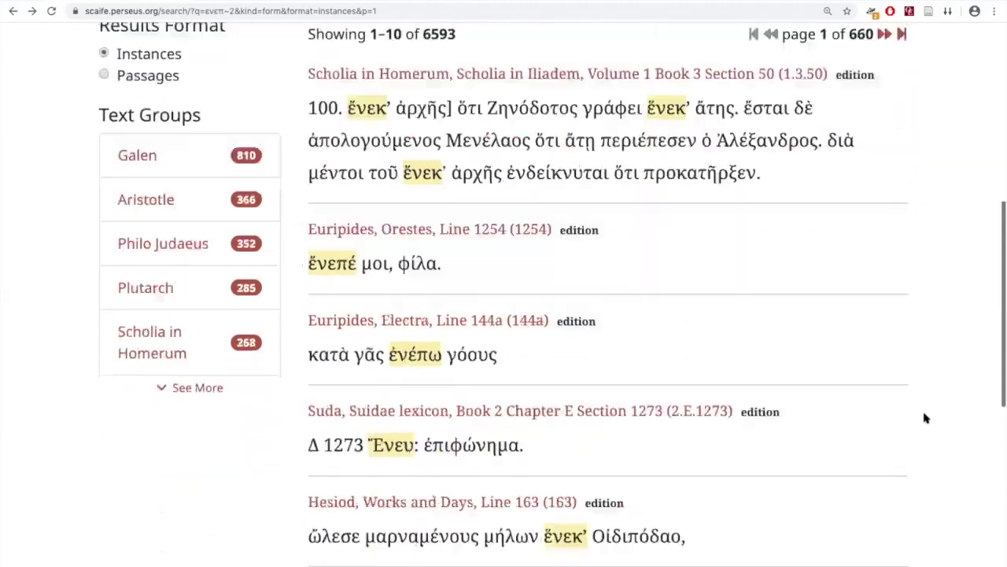
{"action": "scroll", "coordinate": [925, 418], "scroll_direction": "down", "scroll_amount": 2}
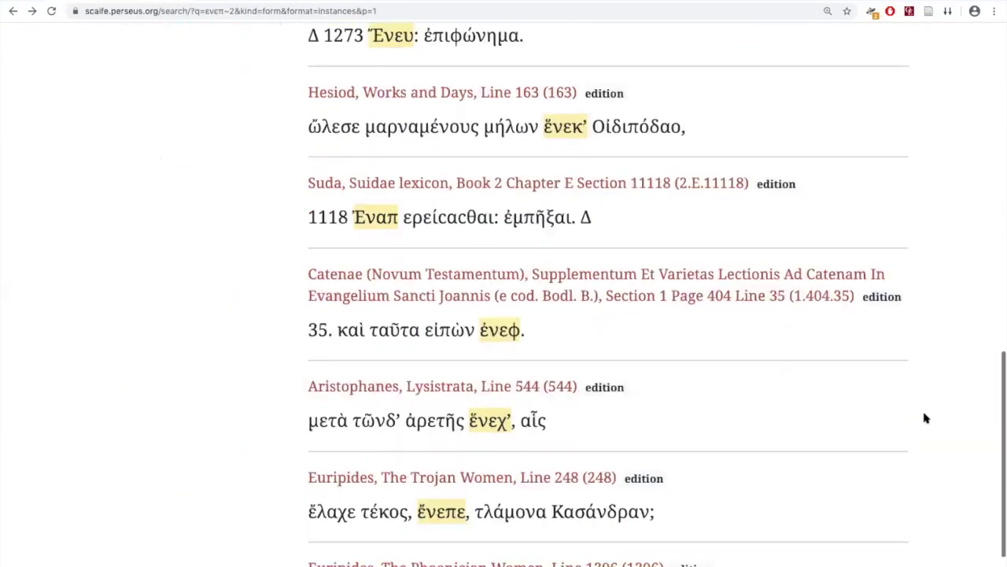
{"action": "scroll", "coordinate": [926, 418], "scroll_direction": "down", "scroll_amount": 2}
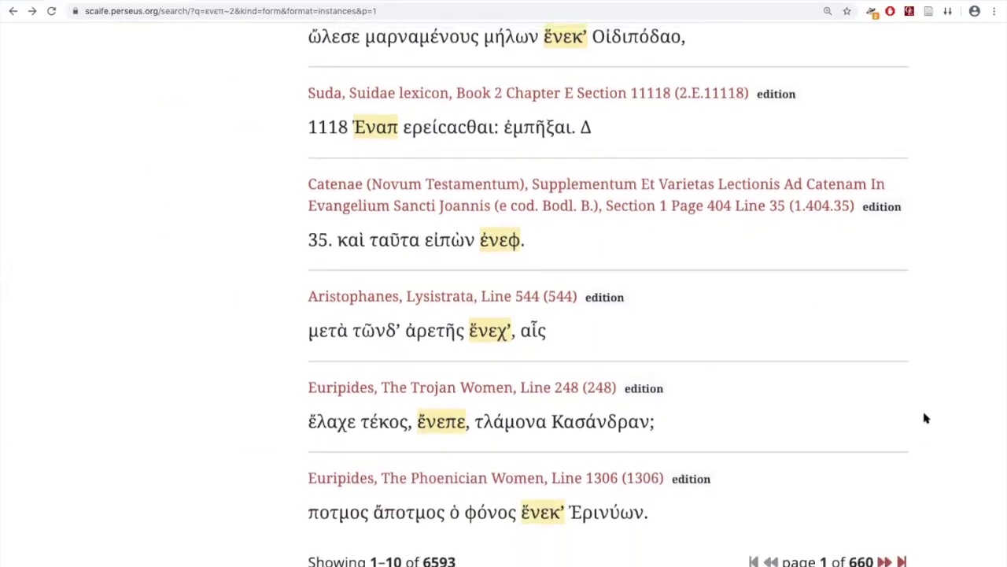
{"action": "scroll", "coordinate": [925, 418], "scroll_direction": "up", "scroll_amount": 8}
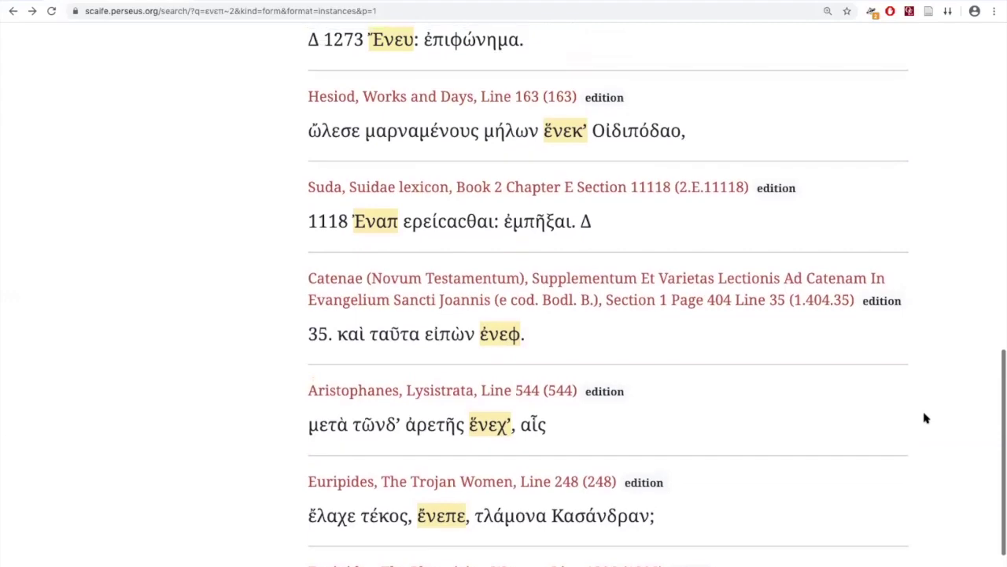
{"action": "scroll", "coordinate": [926, 418], "scroll_direction": "up", "scroll_amount": 5}
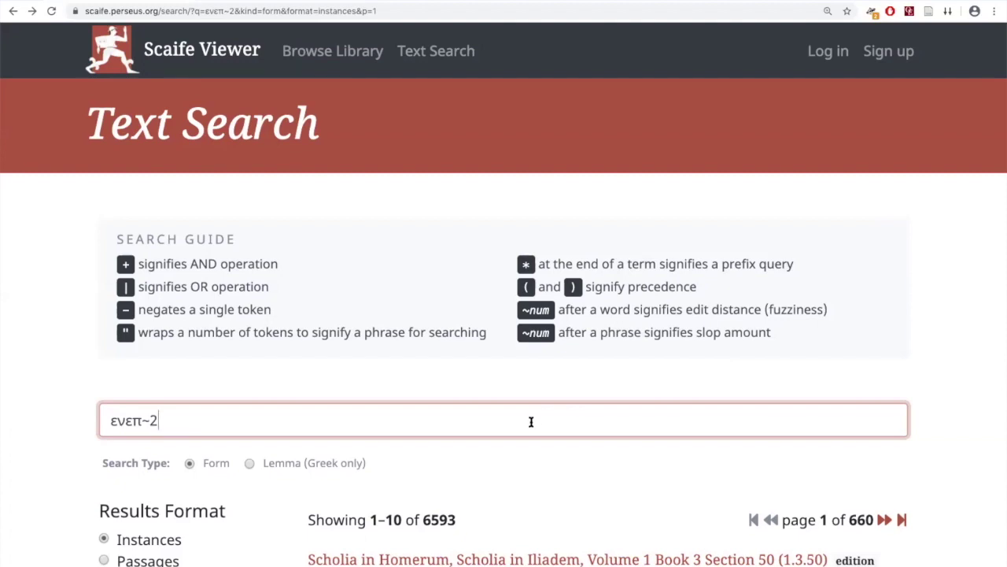
{"action": "key", "text": "BackSpace"}
{"action": "key", "text": "BackSpace"}
{"action": "type", "text": "*"}
{"action": "key", "text": "BackSpace"}
Copy the phrase "ἔσται δὲ" from the first match and run a form search for "ἔσται δὲ~2"
{"action": "scroll", "coordinate": [405, 423], "scroll_direction": "down", "scroll_amount": 3}
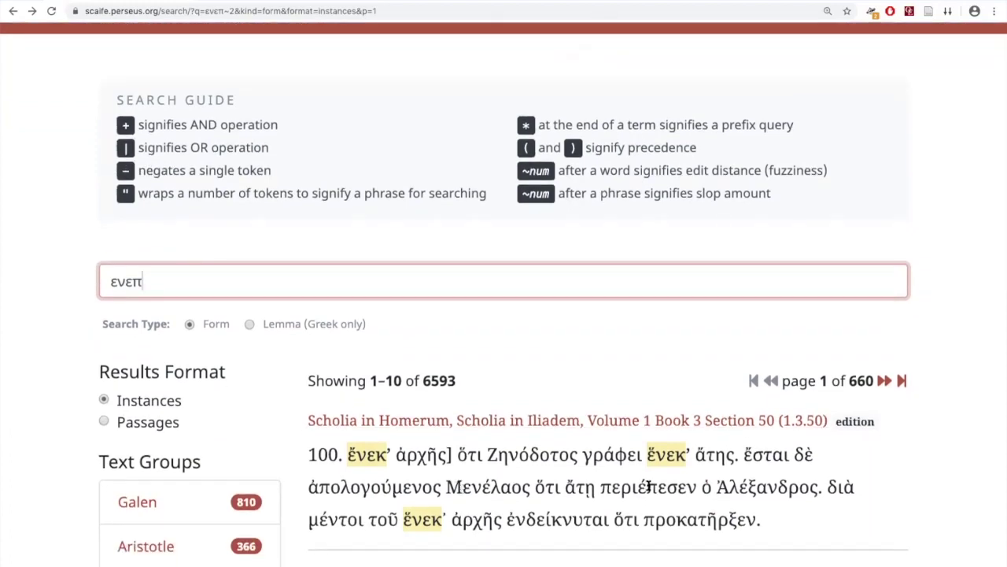
{"action": "left_click_drag", "start_coordinate": [743, 455], "coordinate": [810, 455]}
{"action": "key", "text": "ctrl+c"}
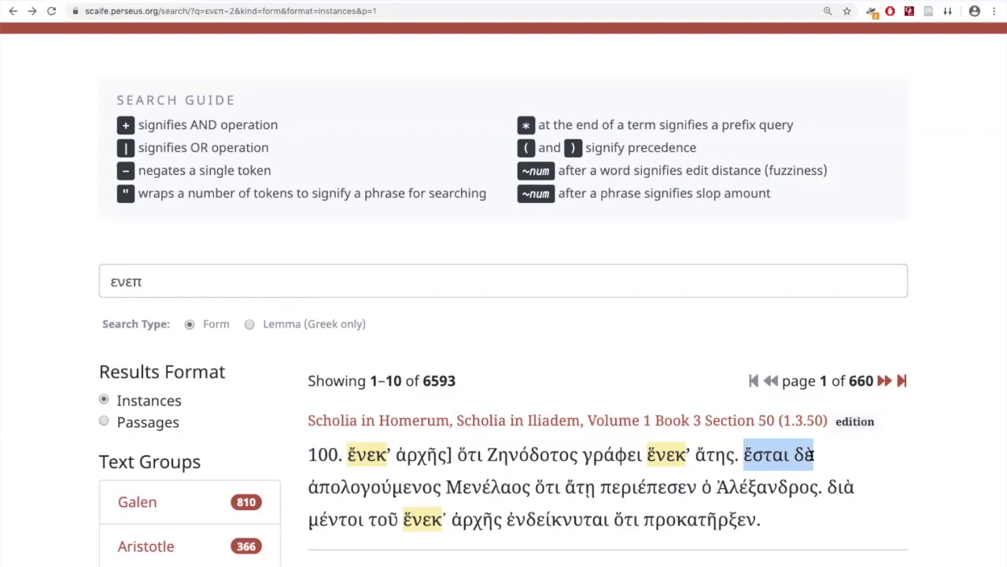
{"action": "left_click", "coordinate": [440, 281]}
{"action": "key", "text": "ctrl+a"}
{"action": "key", "text": "ctrl+v"}
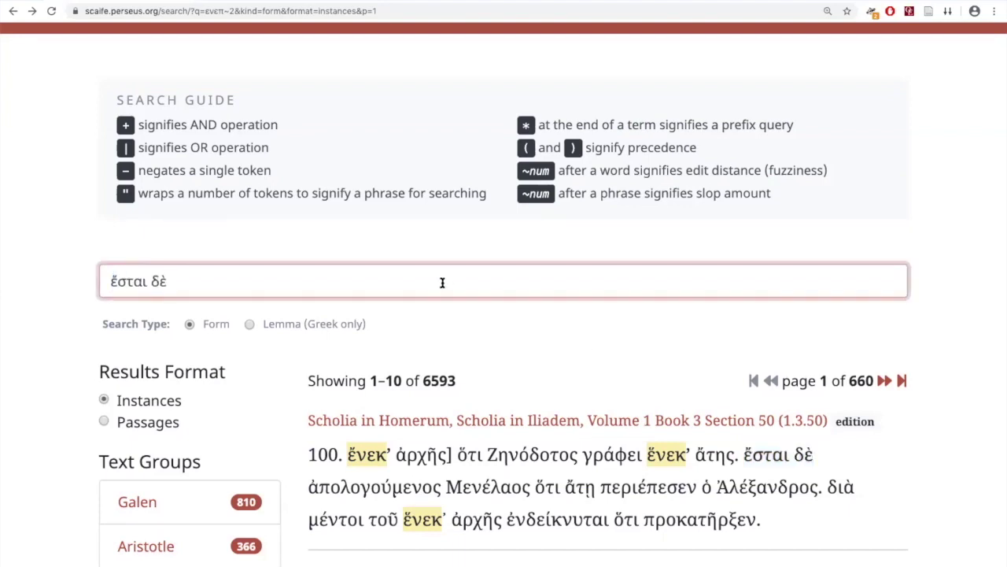
{"action": "type", "text": "~"}
{"action": "type", "text": "2"}
{"action": "key", "text": "Return"}
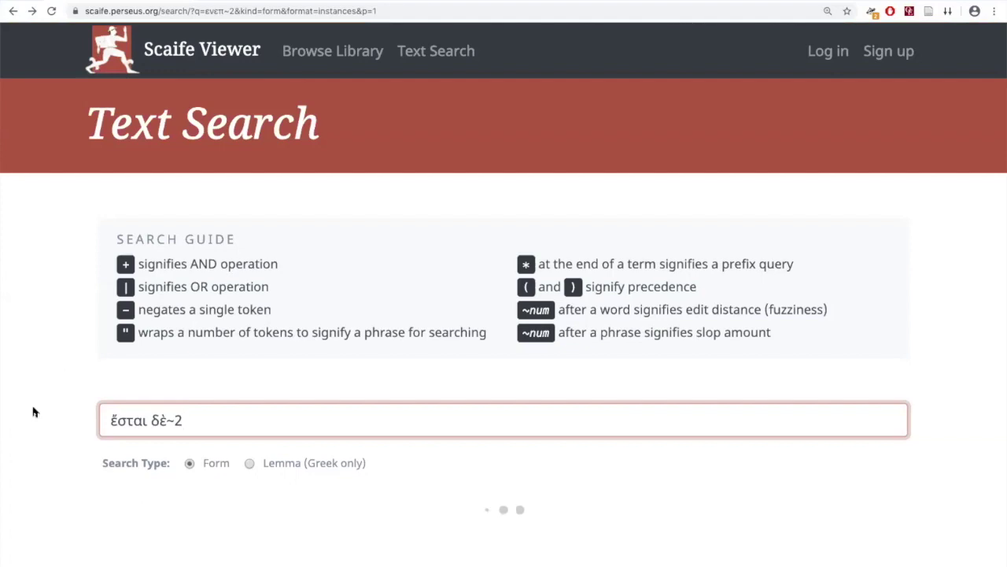
Examine the top matches and mark the words "τετελε- σμένον" in the Scholia in Iliadem result
{"action": "scroll", "coordinate": [33, 411], "scroll_direction": "down", "scroll_amount": 5}
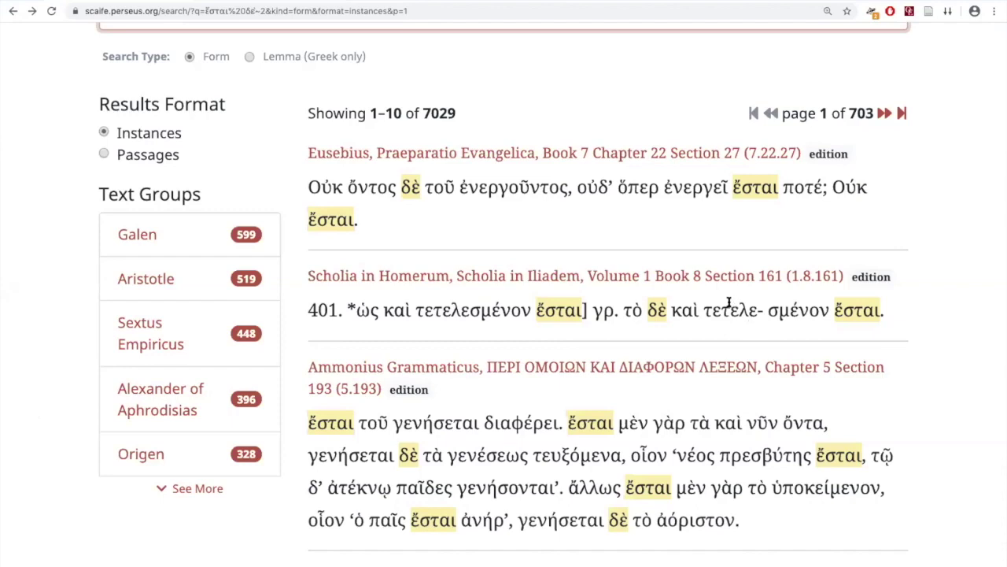
{"action": "left_click_drag", "start_coordinate": [829, 310], "coordinate": [704, 311]}
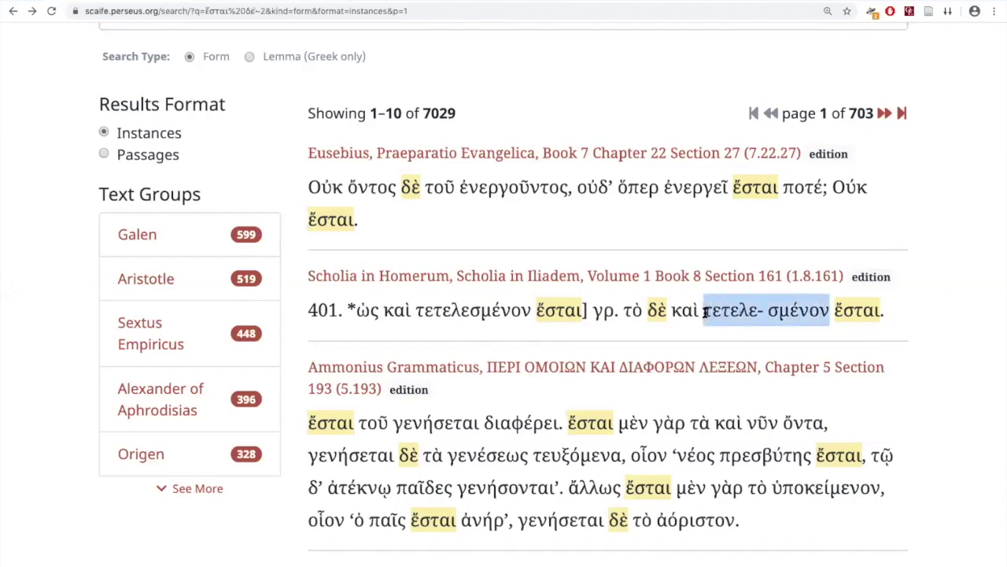
{"action": "left_click", "coordinate": [951, 360]}
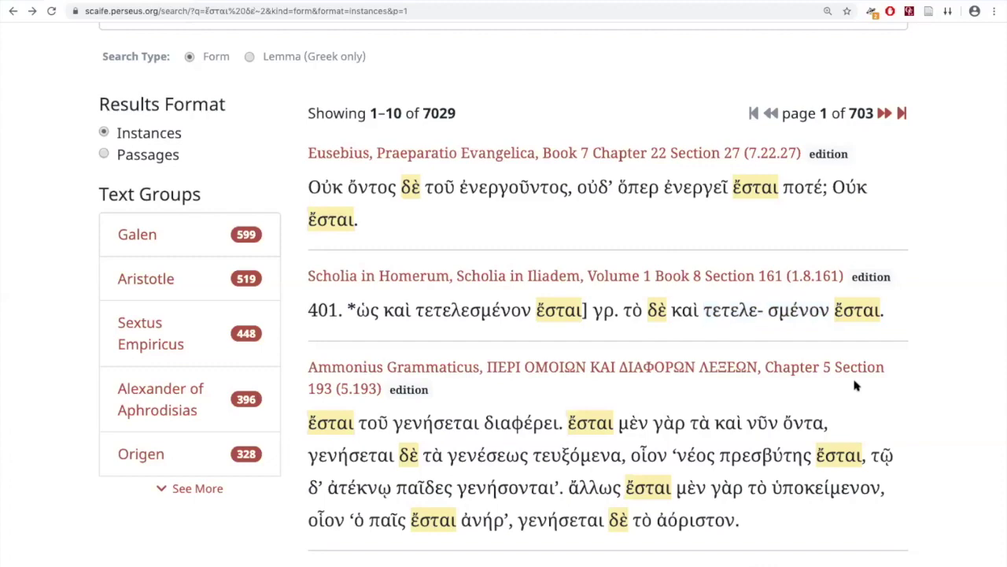
{"action": "scroll", "coordinate": [470, 333], "scroll_direction": "up", "scroll_amount": 3}
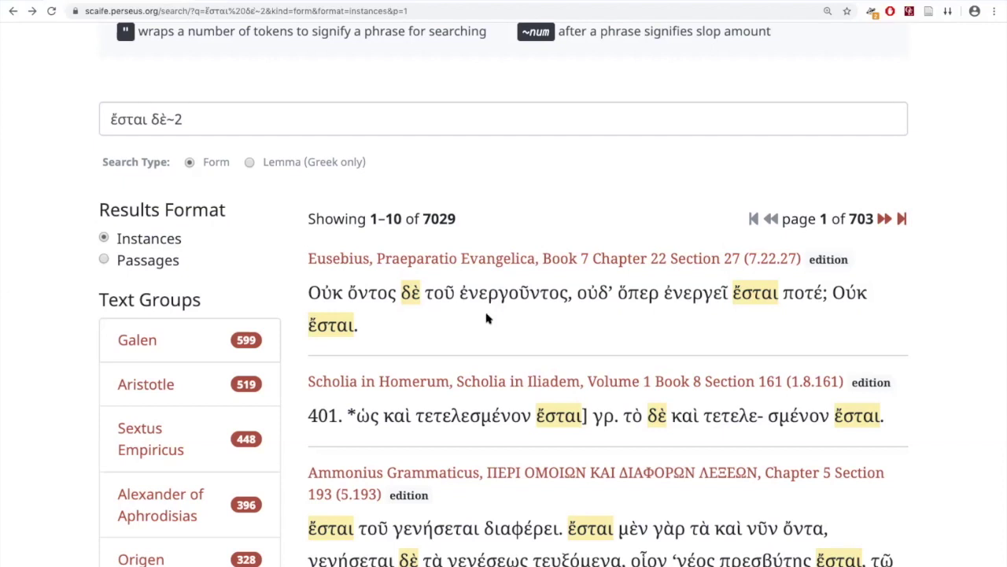
Read through the remaining matches on the first page, comparing how far apart the highlighted words stand
{"action": "scroll", "coordinate": [486, 323], "scroll_direction": "down", "scroll_amount": 3}
{"action": "scroll", "coordinate": [485, 327], "scroll_direction": "down", "scroll_amount": 1}
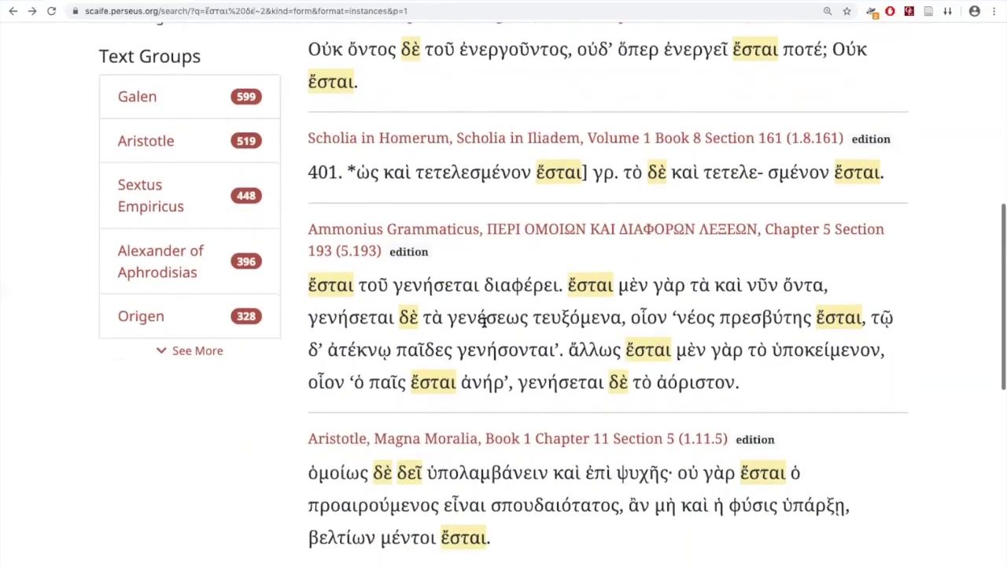
{"action": "scroll", "coordinate": [485, 323], "scroll_direction": "down", "scroll_amount": 1}
{"action": "scroll", "coordinate": [486, 322], "scroll_direction": "down", "scroll_amount": 2}
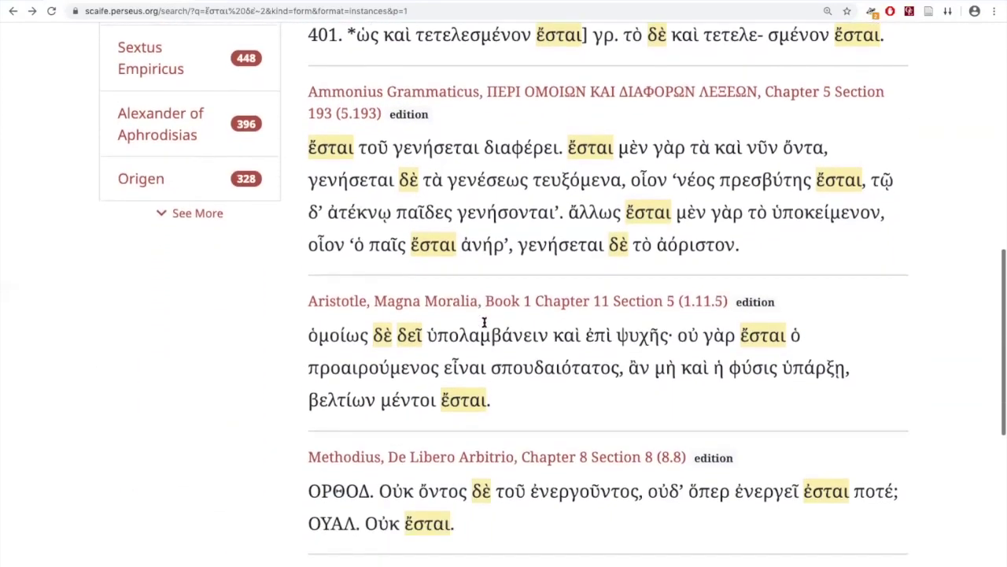
{"action": "scroll", "coordinate": [484, 318], "scroll_direction": "down", "scroll_amount": 1}
{"action": "scroll", "coordinate": [484, 318], "scroll_direction": "down", "scroll_amount": 1}
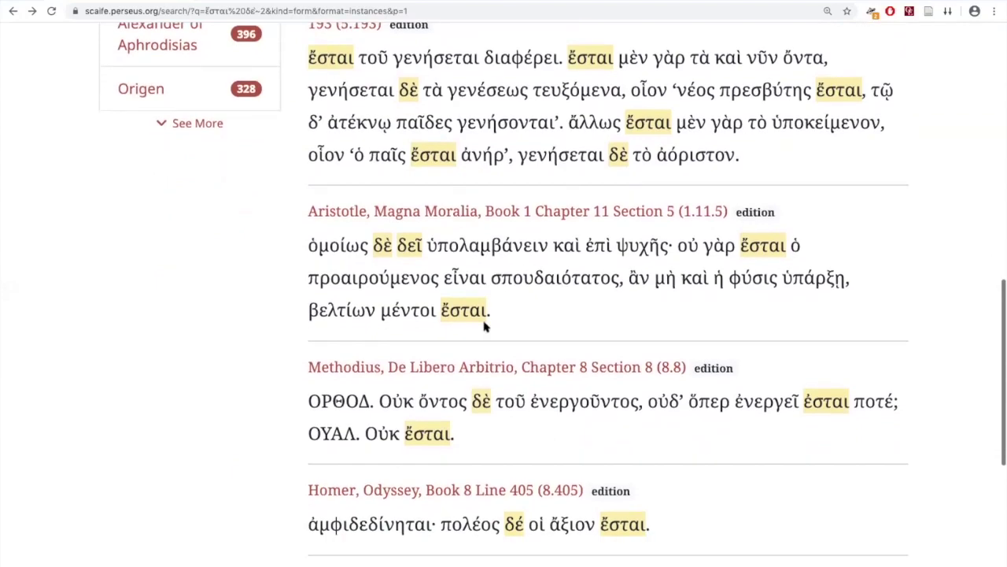
{"action": "scroll", "coordinate": [484, 327], "scroll_direction": "down", "scroll_amount": 5}
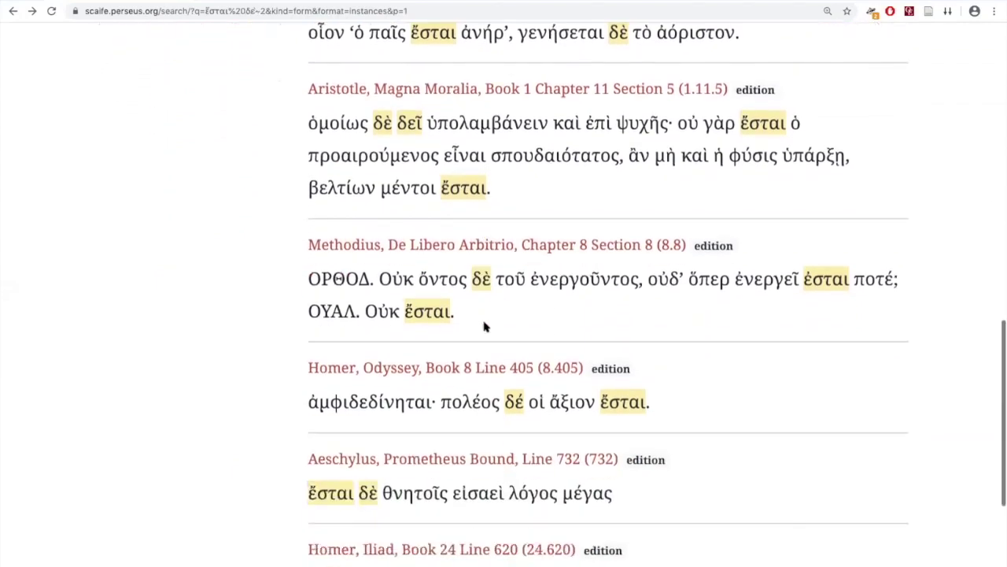
{"action": "scroll", "coordinate": [484, 326], "scroll_direction": "down", "scroll_amount": 3}
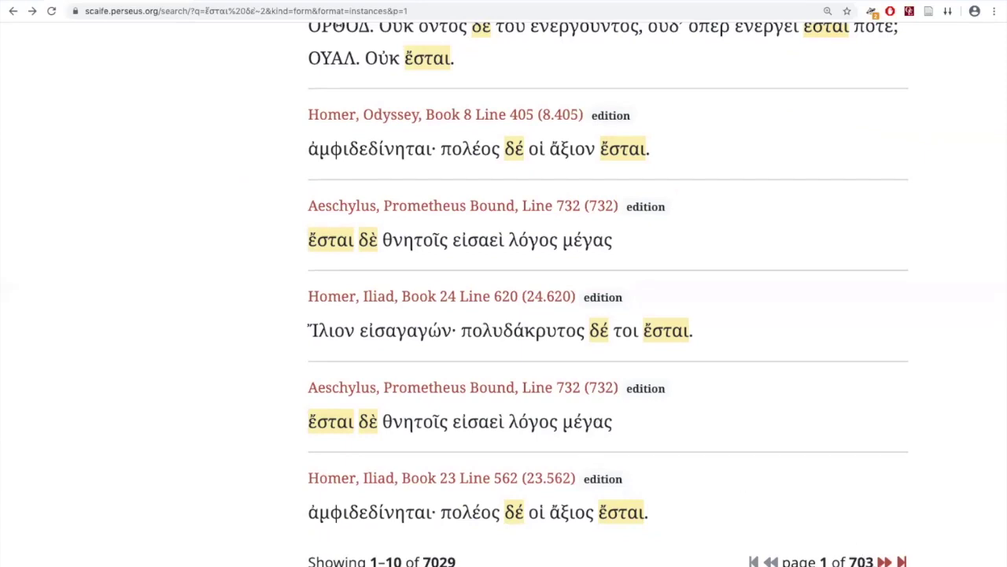
Open page 2 of the "ἔσται δὲ~2" results and examine which tokens are highlighted
{"action": "left_click", "coordinate": [883, 561]}
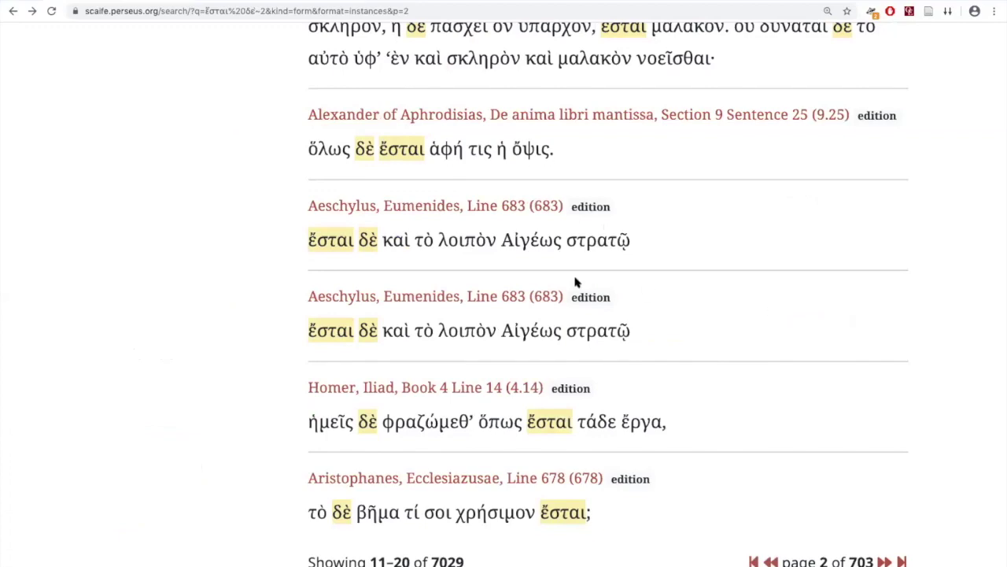
{"action": "scroll", "coordinate": [556, 281], "scroll_direction": "up", "scroll_amount": 3}
{"action": "scroll", "coordinate": [556, 281], "scroll_direction": "up", "scroll_amount": 2}
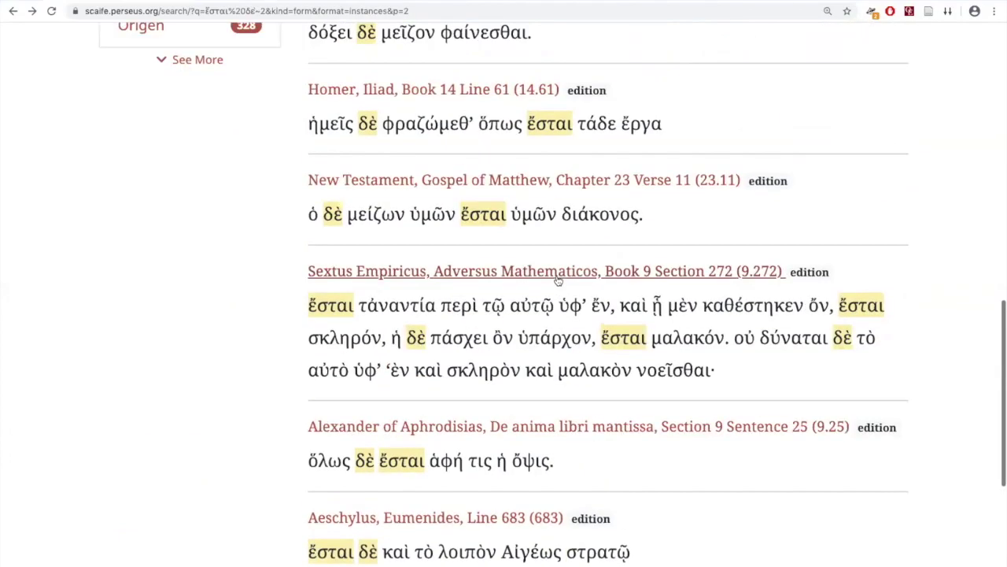
{"action": "scroll", "coordinate": [555, 281], "scroll_direction": "up", "scroll_amount": 2}
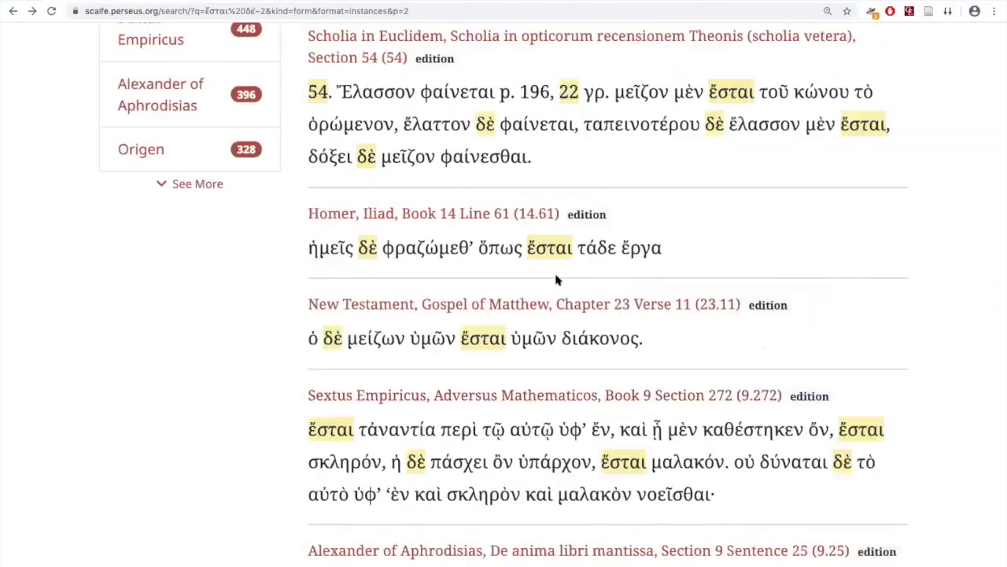
{"action": "scroll", "coordinate": [556, 281], "scroll_direction": "up", "scroll_amount": 1}
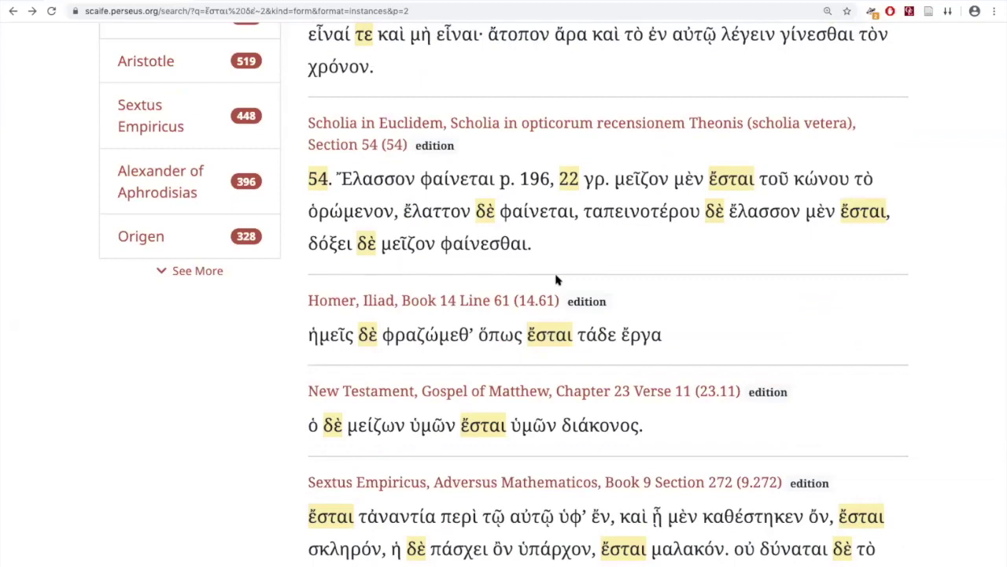
{"action": "scroll", "coordinate": [556, 279], "scroll_direction": "up", "scroll_amount": 1}
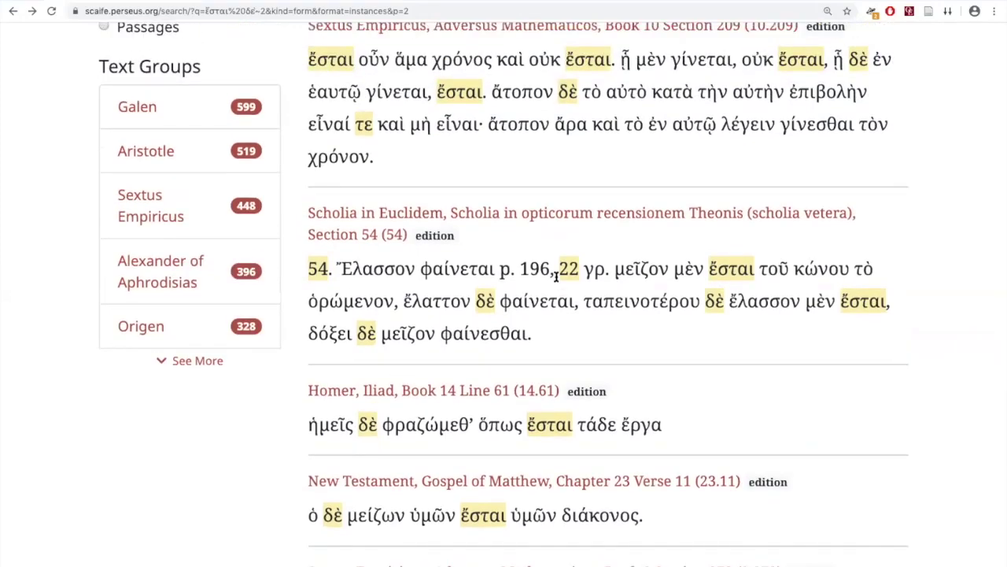
{"action": "scroll", "coordinate": [556, 274], "scroll_direction": "up", "scroll_amount": 5}
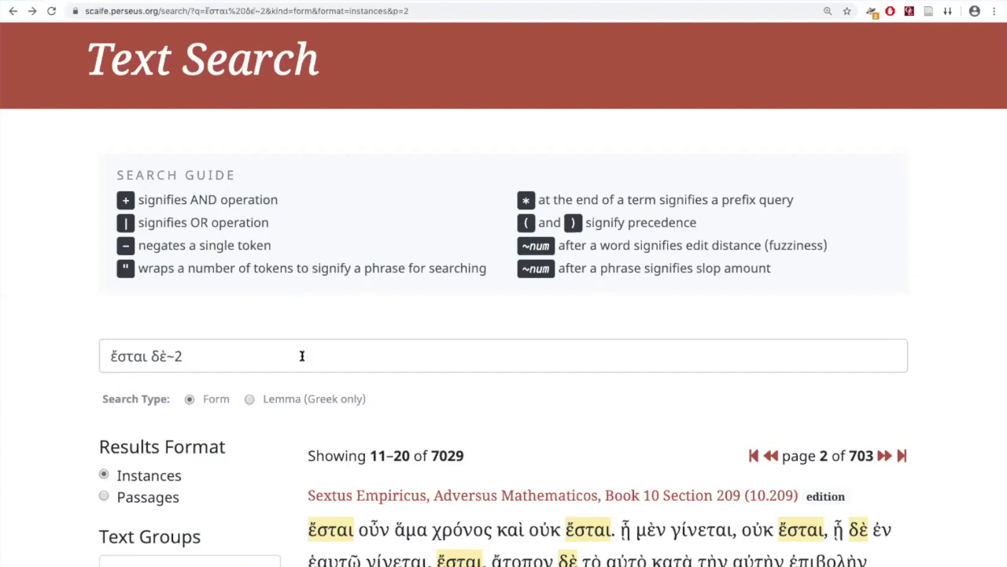
Change the query to the AND search "ἔσται+δὲ" and run it
{"action": "left_click", "coordinate": [168, 356]}
{"action": "key", "text": "Delete"}
{"action": "key", "text": "Delete"}
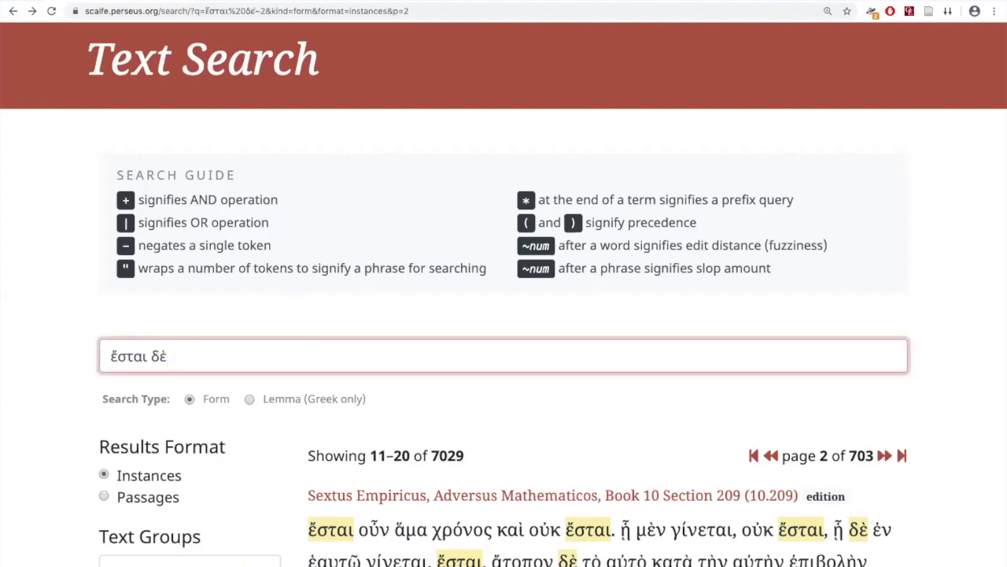
{"action": "type", "text": "+"}
{"action": "key", "text": "BackSpace"}
{"action": "key", "text": "Left"}
{"action": "key", "text": "Left"}
{"action": "key", "text": "shift+Left"}
{"action": "type", "text": "+"}
{"action": "key", "text": "Return"}
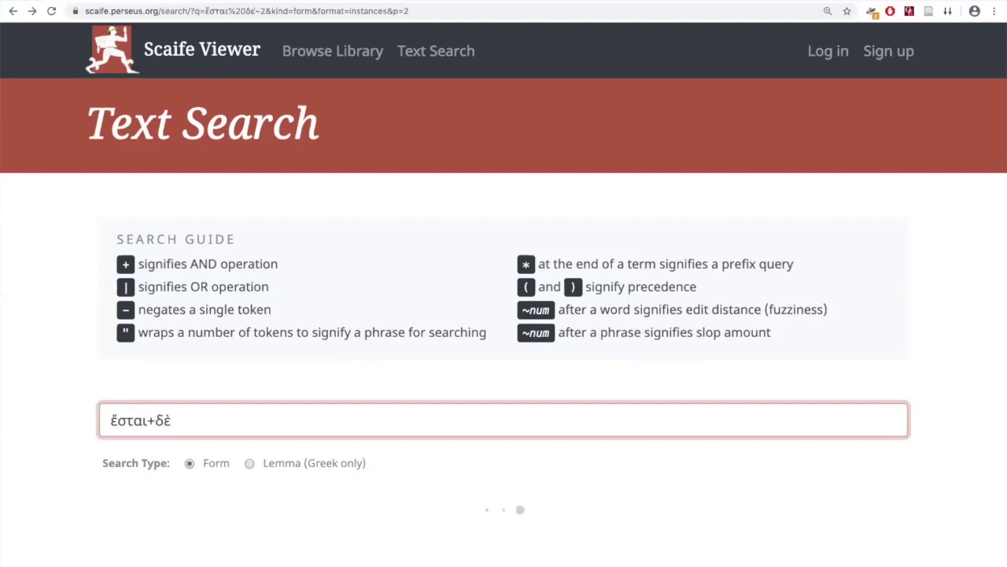
Look over the text groups and the highlighted word pairs in the AND search results
{"action": "scroll", "coordinate": [504, 294], "scroll_direction": "down", "scroll_amount": 2}
{"action": "scroll", "coordinate": [146, 242], "scroll_direction": "down", "scroll_amount": 5}
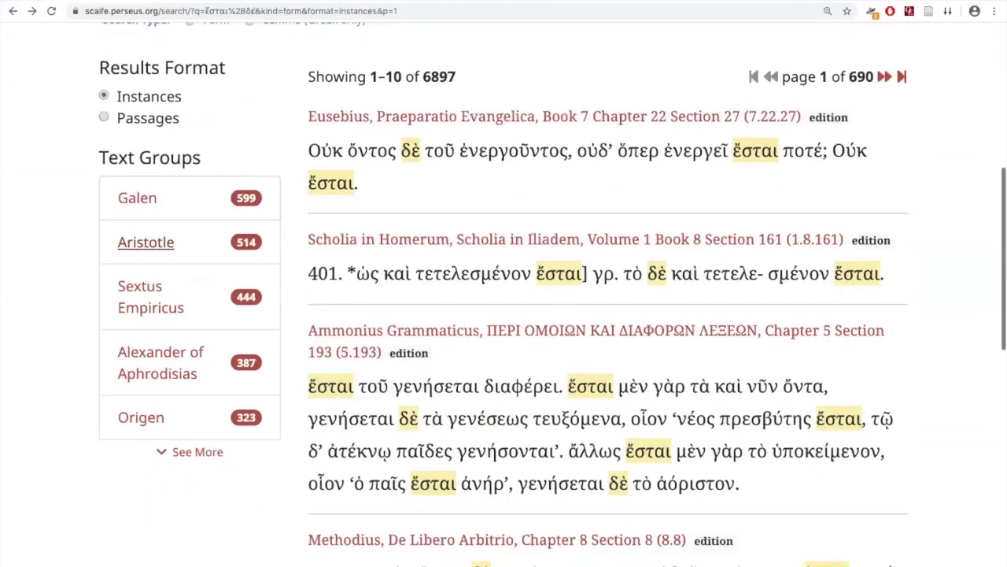
{"action": "scroll", "coordinate": [181, 364], "scroll_direction": "down", "scroll_amount": 2}
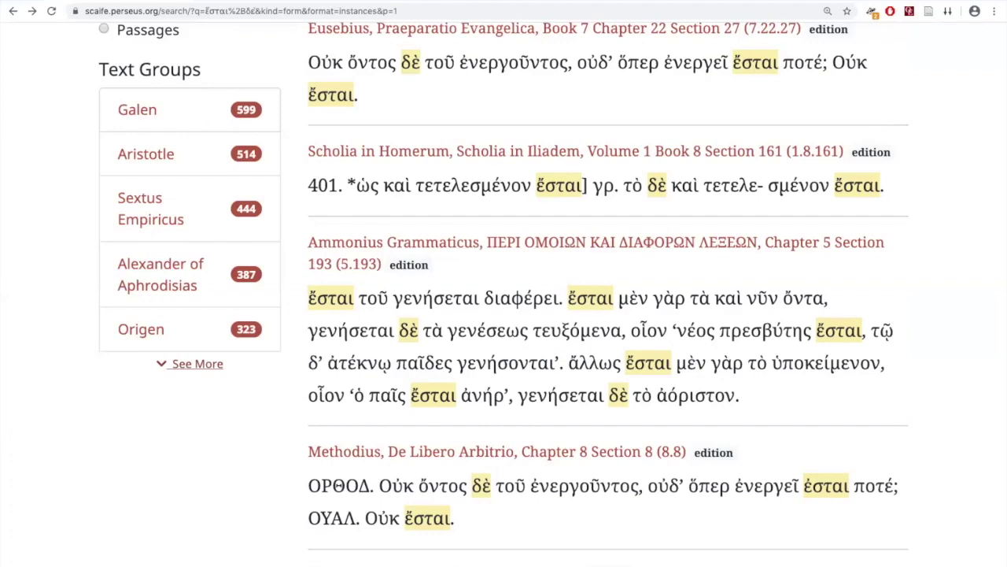
{"action": "scroll", "coordinate": [553, 294], "scroll_direction": "down", "scroll_amount": 4}
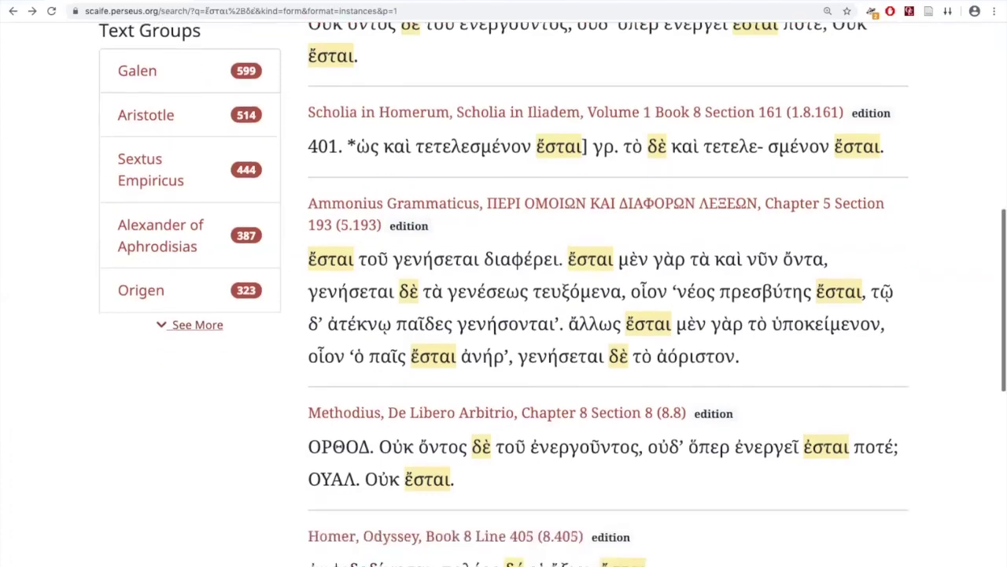
{"action": "scroll", "coordinate": [504, 293], "scroll_direction": "down", "scroll_amount": 2}
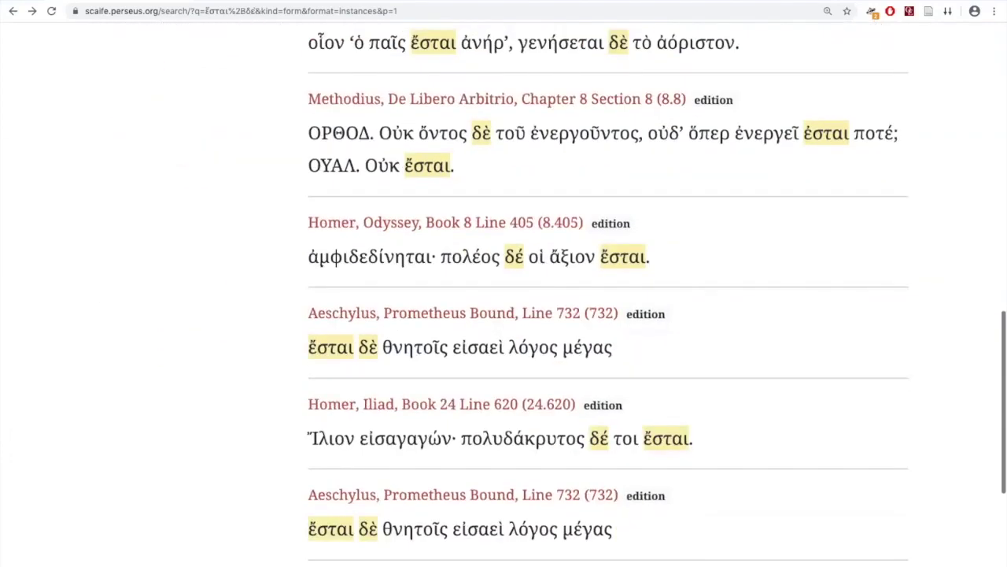
{"action": "scroll", "coordinate": [504, 294], "scroll_direction": "up", "scroll_amount": 12}
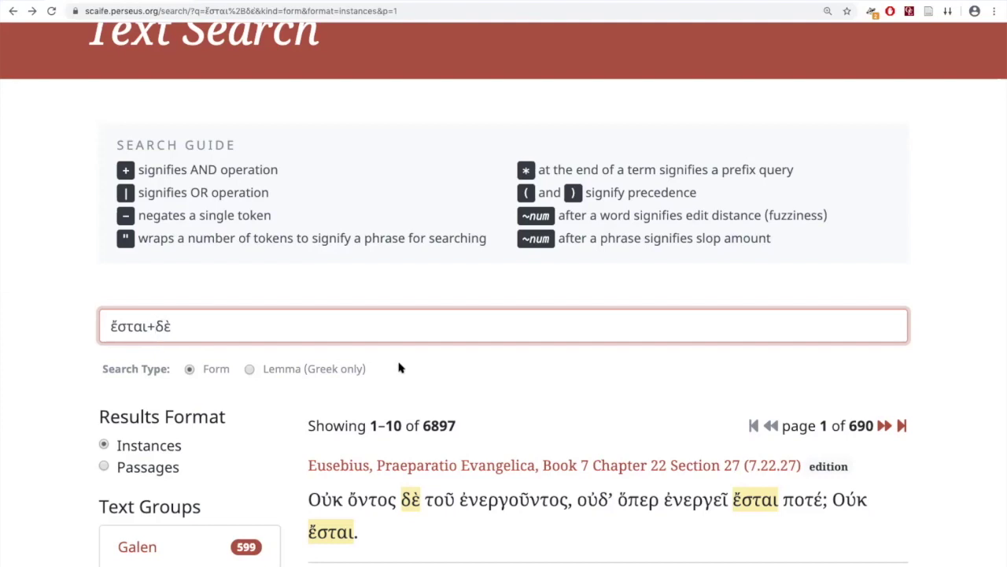
Run the form search "ἔσται+δὲ~0" and look through its first matches
{"action": "type", "text": "~0"}
{"action": "key", "text": "Return"}
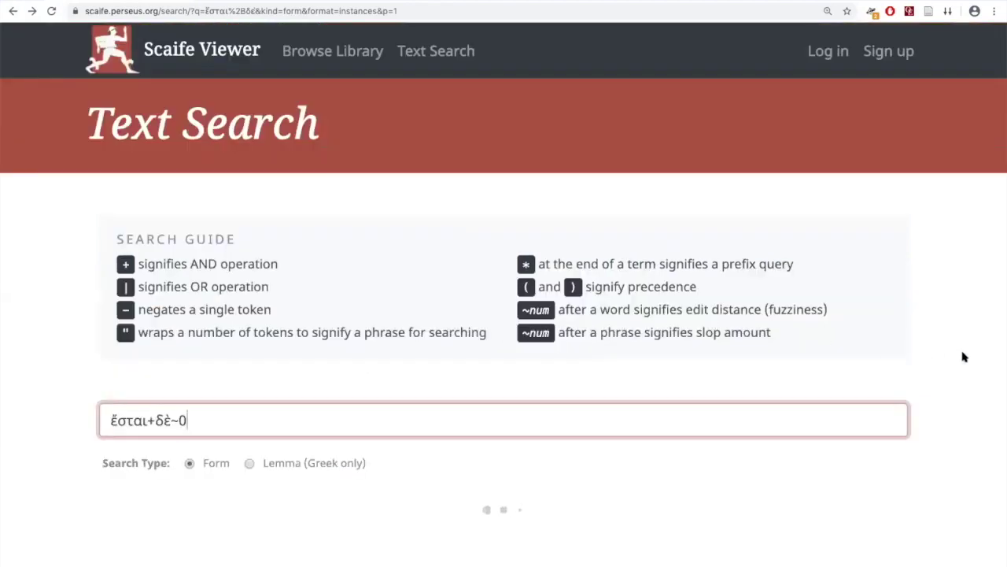
{"action": "scroll", "coordinate": [963, 356], "scroll_direction": "down", "scroll_amount": 5}
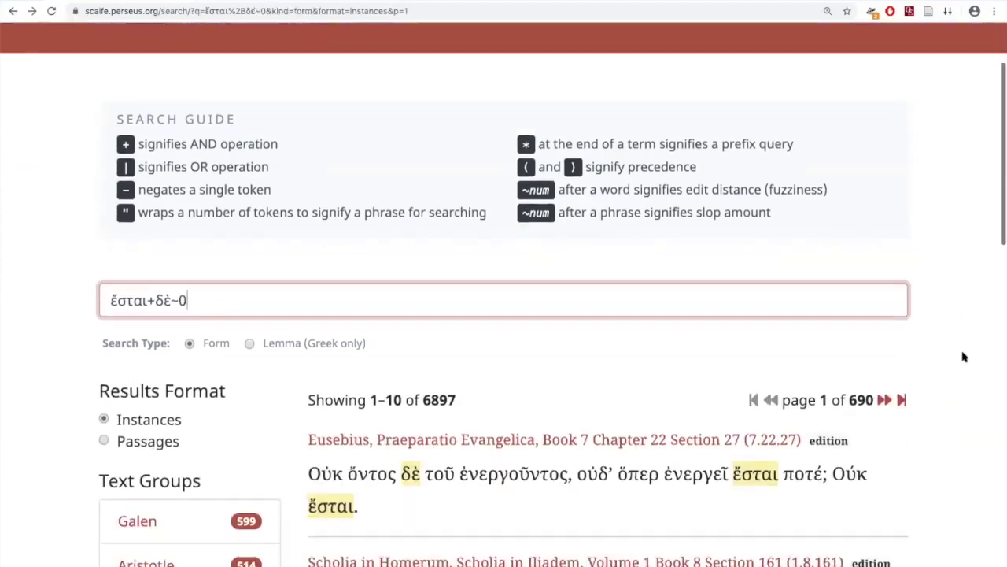
{"action": "scroll", "coordinate": [963, 356], "scroll_direction": "down", "scroll_amount": 8}
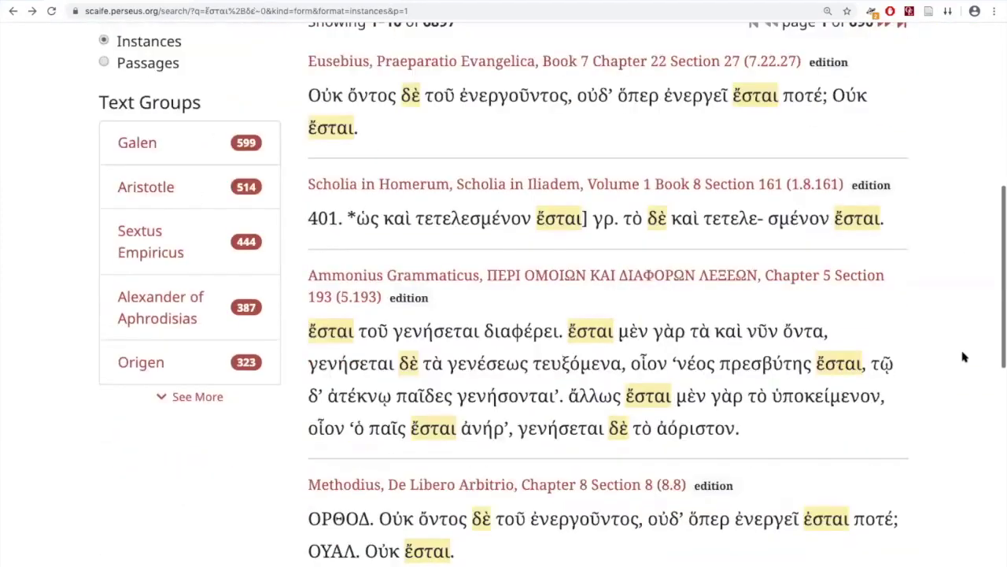
{"action": "scroll", "coordinate": [964, 357], "scroll_direction": "down", "scroll_amount": 10}
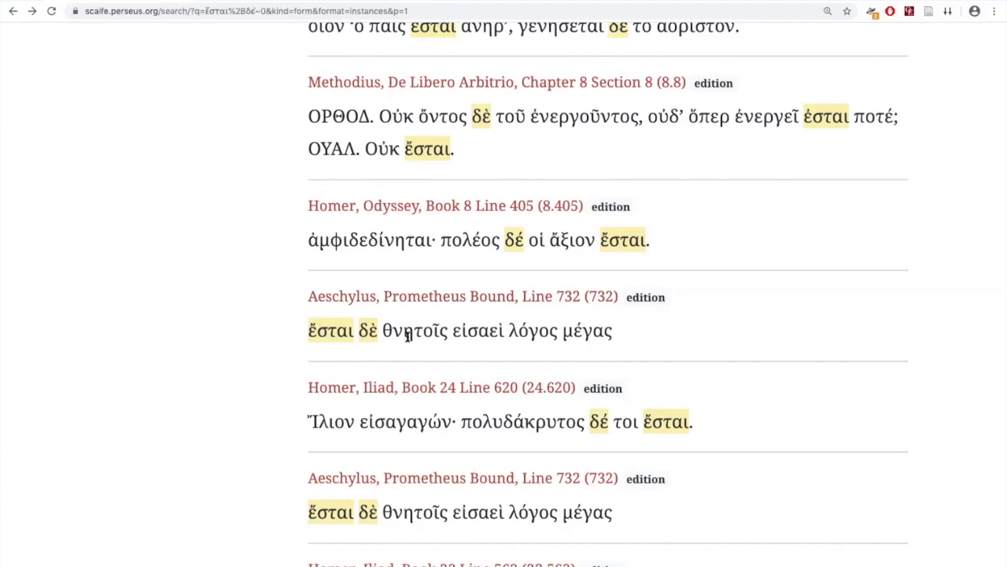
Replace the plus sign with a space to run the form search "ἔσται δὲ~0" and look over its first matches
{"action": "scroll", "coordinate": [408, 336], "scroll_direction": "up", "scroll_amount": 12}
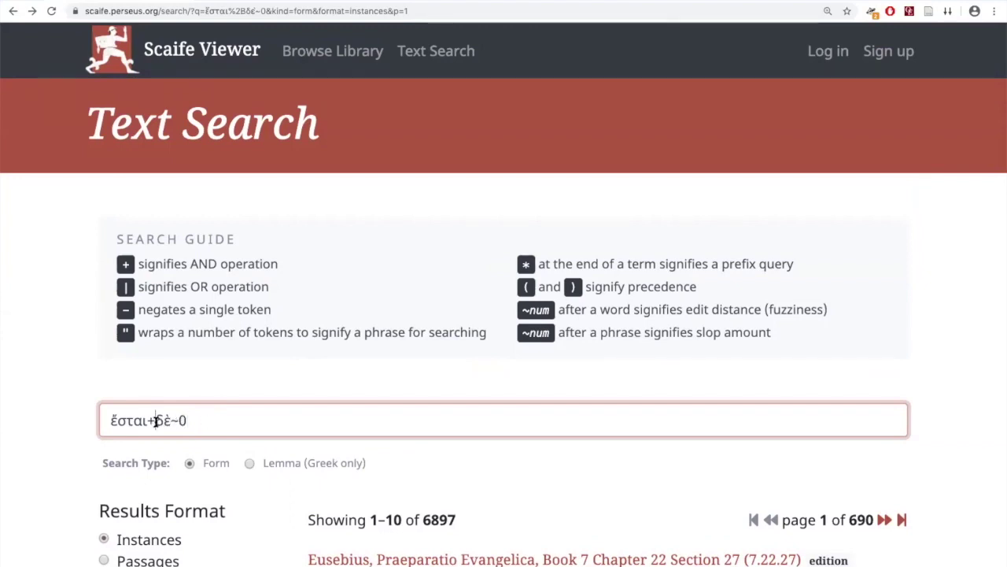
{"action": "key", "text": "BackSpace"}
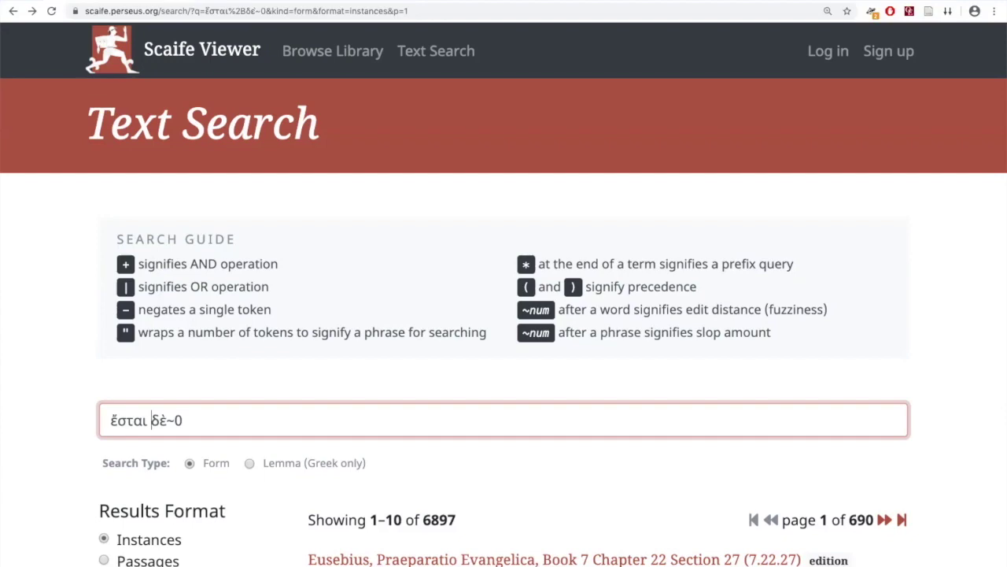
{"action": "key", "text": "Return"}
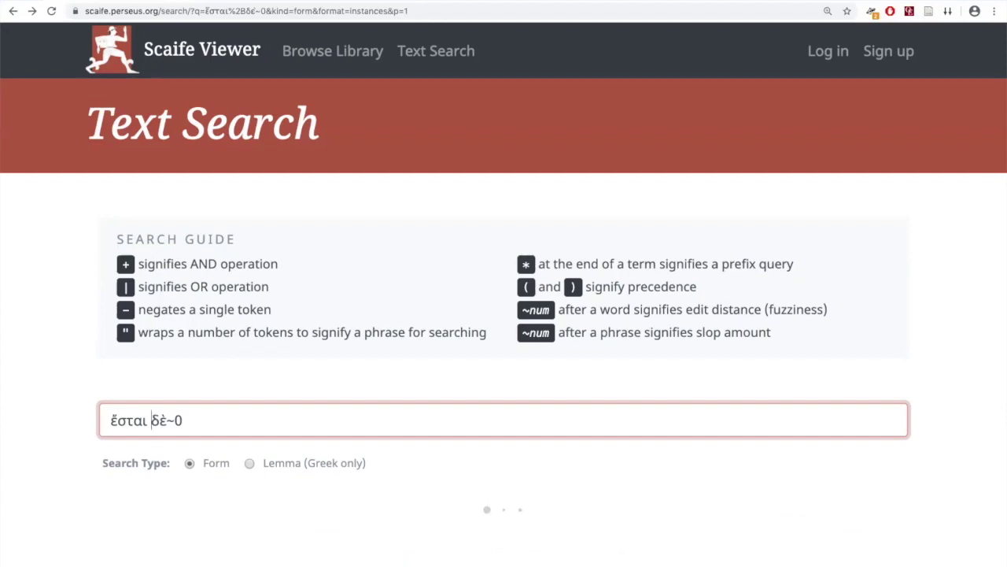
{"action": "scroll", "coordinate": [504, 315], "scroll_direction": "down", "scroll_amount": 5}
{"action": "scroll", "coordinate": [504, 315], "scroll_direction": "down", "scroll_amount": 3}
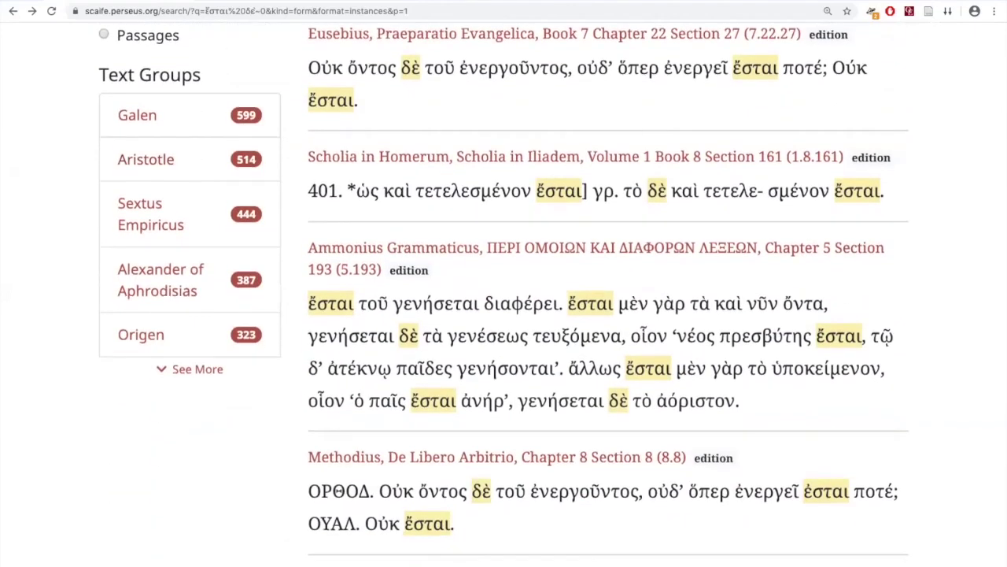
{"action": "scroll", "coordinate": [606, 314], "scroll_direction": "up", "scroll_amount": 1}
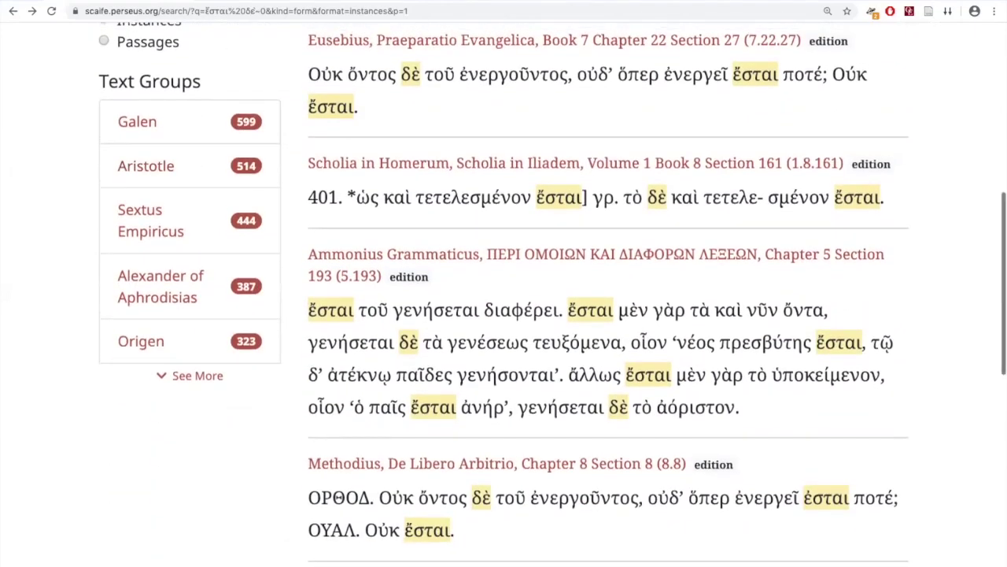
Change the query to the OR search "ἔσται|δὲ", without the fuzziness value, and run it
{"action": "scroll", "coordinate": [504, 315], "scroll_direction": "up", "scroll_amount": 7}
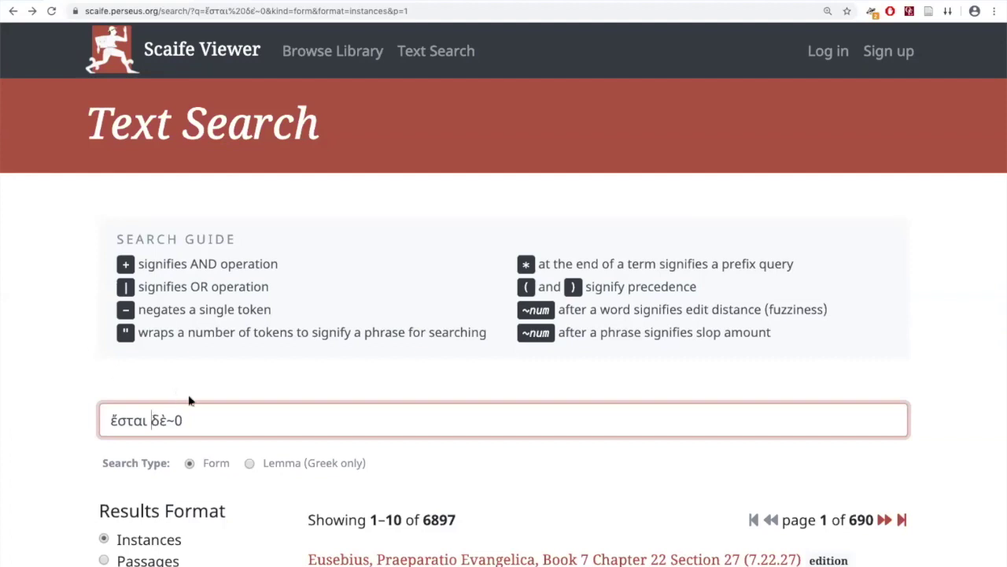
{"action": "key", "text": "BackSpace"}
{"action": "key", "text": "BackSpace"}
{"action": "left_click", "coordinate": [149, 421]}
{"action": "type", "text": "|"}
{"action": "key", "text": "Return"}
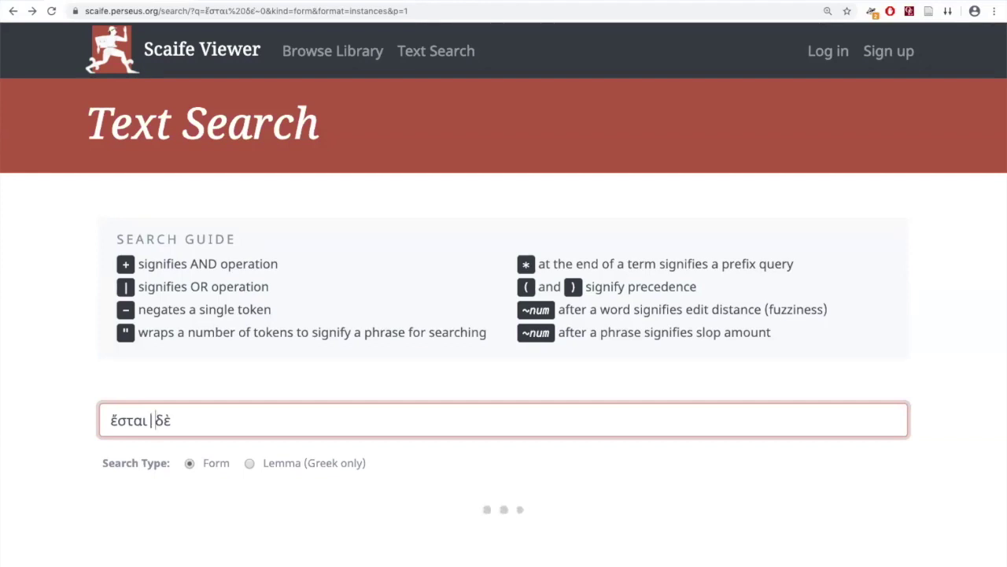
Look over the text groups and highlighted words in the OR search results
{"action": "scroll", "coordinate": [259, 483], "scroll_direction": "down", "scroll_amount": 3}
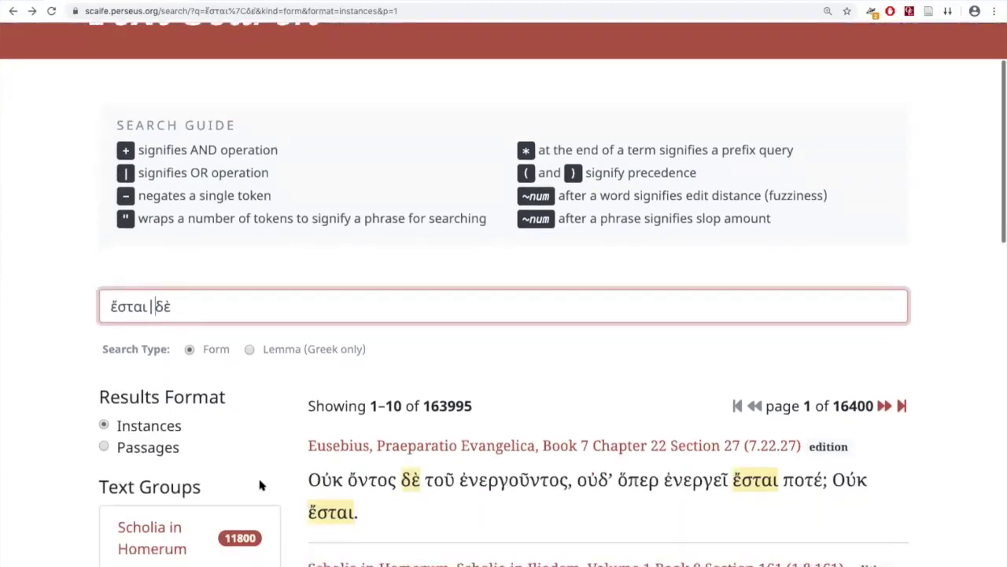
{"action": "scroll", "coordinate": [537, 445], "scroll_direction": "down", "scroll_amount": 3}
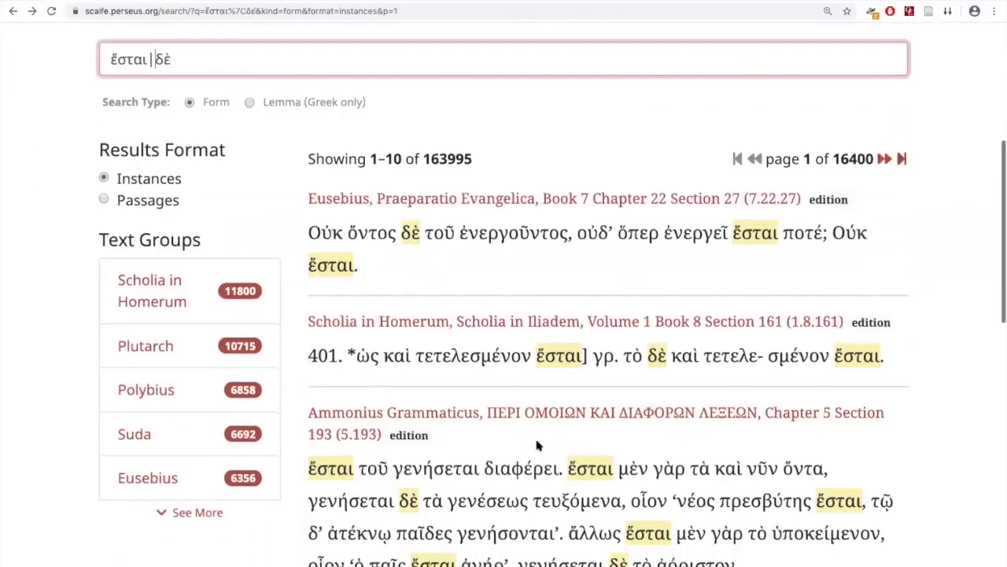
{"action": "scroll", "coordinate": [537, 446], "scroll_direction": "up", "scroll_amount": 1}
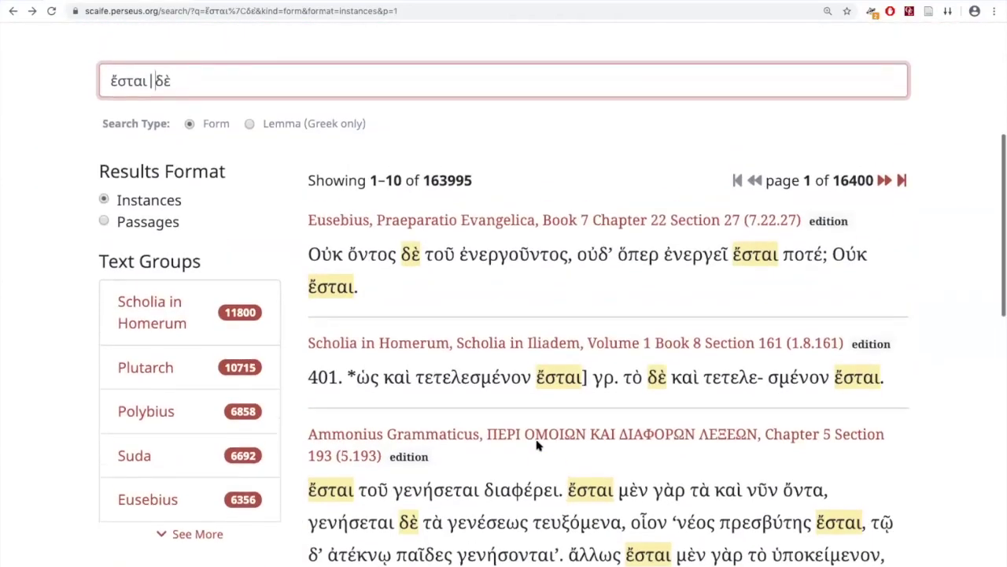
{"action": "scroll", "coordinate": [538, 445], "scroll_direction": "down", "scroll_amount": 1}
{"action": "scroll", "coordinate": [537, 446], "scroll_direction": "up", "scroll_amount": 3}
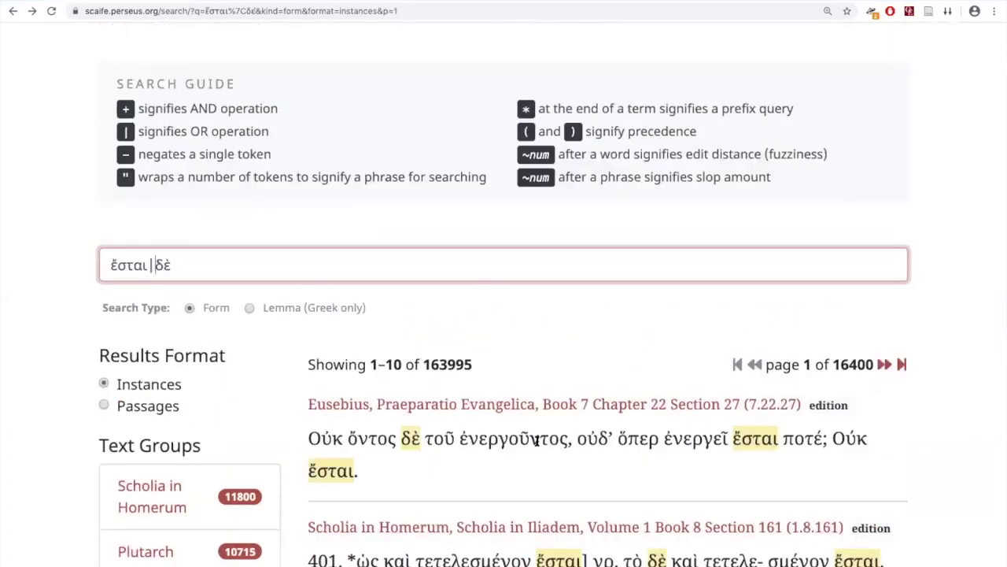
{"action": "scroll", "coordinate": [538, 442], "scroll_direction": "down", "scroll_amount": 10}
{"action": "scroll", "coordinate": [537, 444], "scroll_direction": "down", "scroll_amount": 6}
Run the combined AND/OR form search "ἔσται+δὲ|μεν"
{"action": "scroll", "coordinate": [538, 442], "scroll_direction": "up", "scroll_amount": 15}
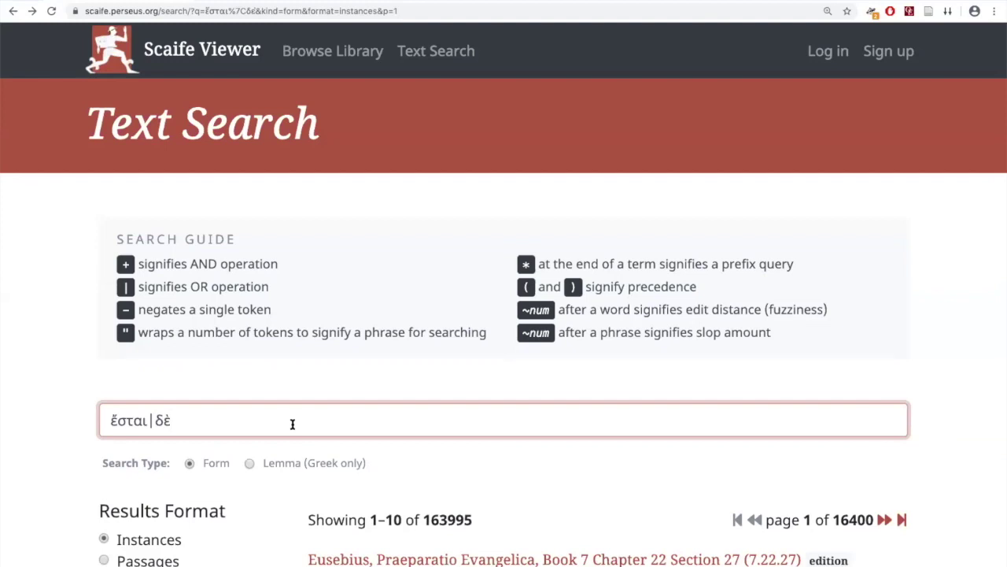
{"action": "key", "text": "BackSpace"}
{"action": "key", "text": "shift+Left"}
{"action": "type", "text": "+"}
{"action": "key", "text": "End"}
{"action": "type", "text": "|νμεν"}
{"action": "key", "text": "Return"}
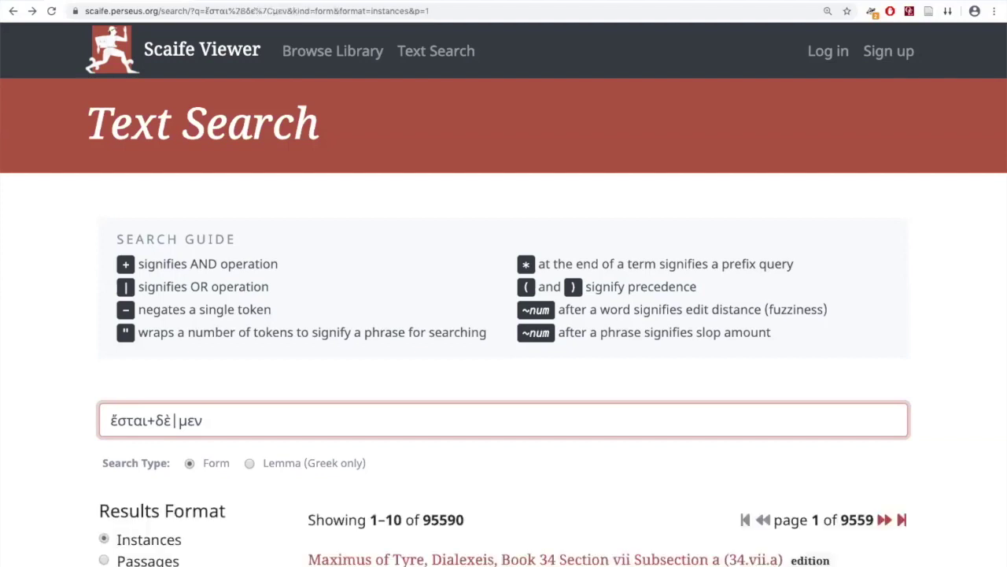
Examine which of the three words are highlighted in each passage on the first page of the combined search results
{"action": "scroll", "coordinate": [931, 469], "scroll_direction": "down", "scroll_amount": 2}
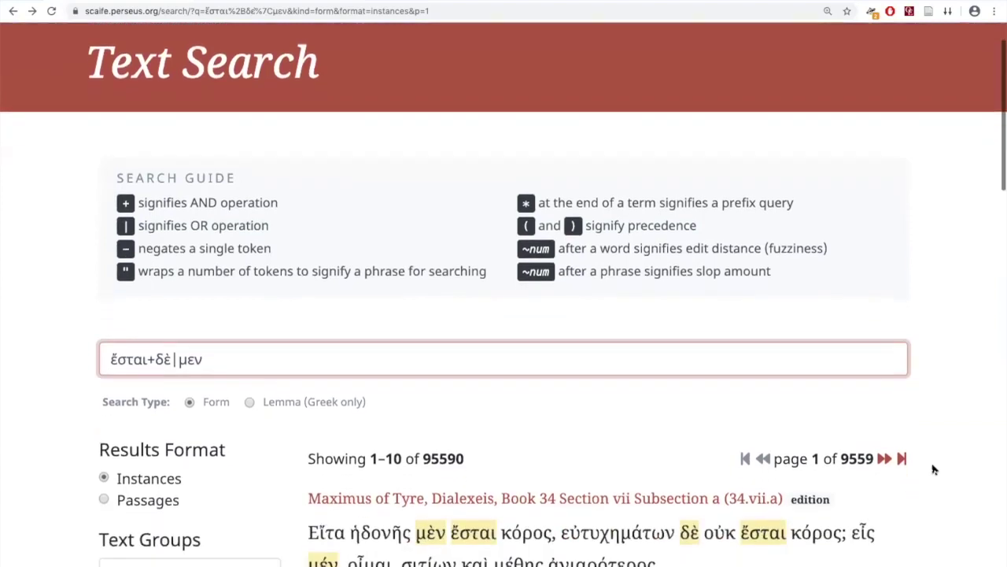
{"action": "scroll", "coordinate": [933, 469], "scroll_direction": "down", "scroll_amount": 1}
{"action": "scroll", "coordinate": [933, 469], "scroll_direction": "down", "scroll_amount": 1}
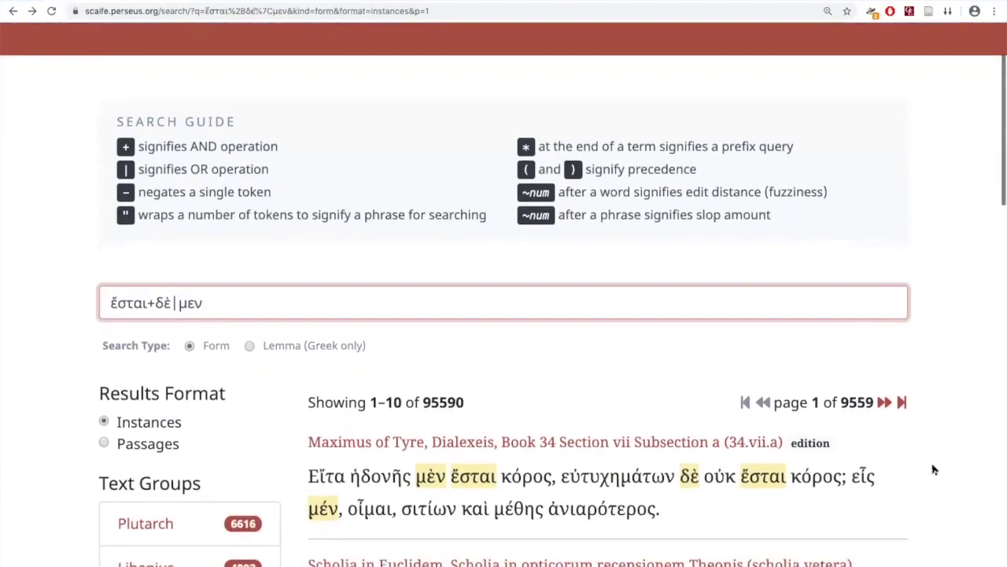
{"action": "scroll", "coordinate": [934, 469], "scroll_direction": "down", "scroll_amount": 1}
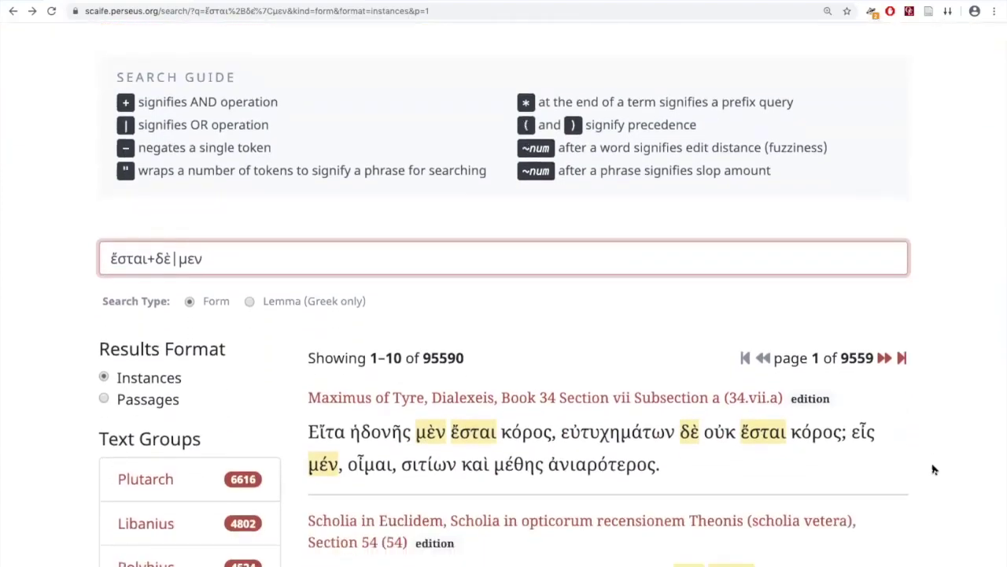
{"action": "scroll", "coordinate": [933, 469], "scroll_direction": "down", "scroll_amount": 1}
{"action": "scroll", "coordinate": [933, 470], "scroll_direction": "down", "scroll_amount": 1}
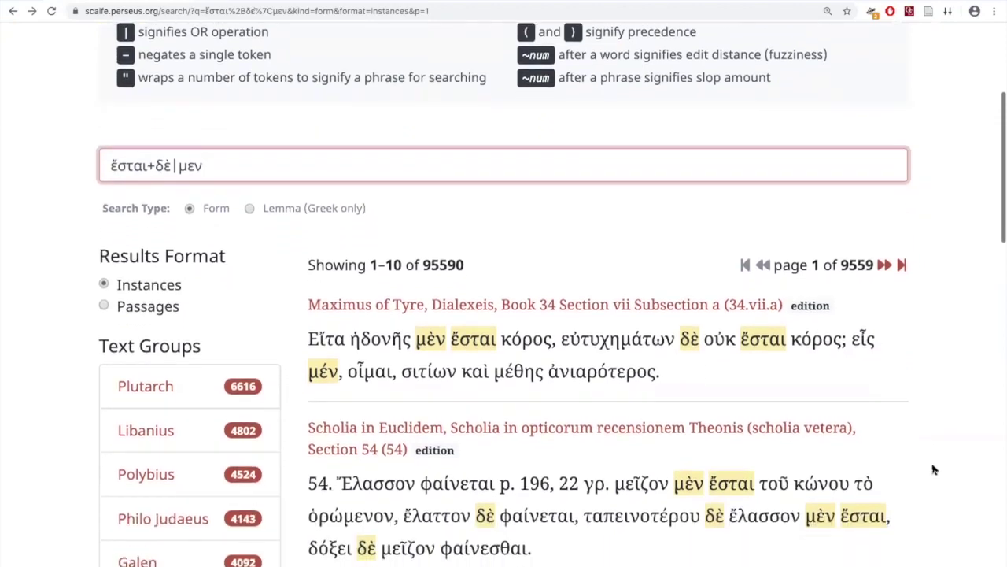
{"action": "scroll", "coordinate": [934, 469], "scroll_direction": "down", "scroll_amount": 3}
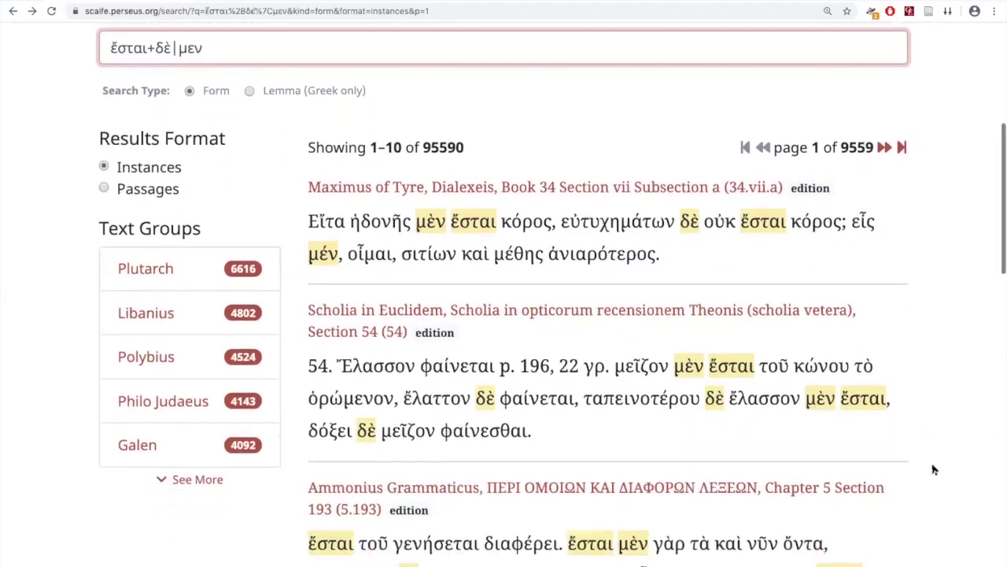
{"action": "scroll", "coordinate": [934, 469], "scroll_direction": "down", "scroll_amount": 1}
{"action": "scroll", "coordinate": [933, 469], "scroll_direction": "down", "scroll_amount": 4}
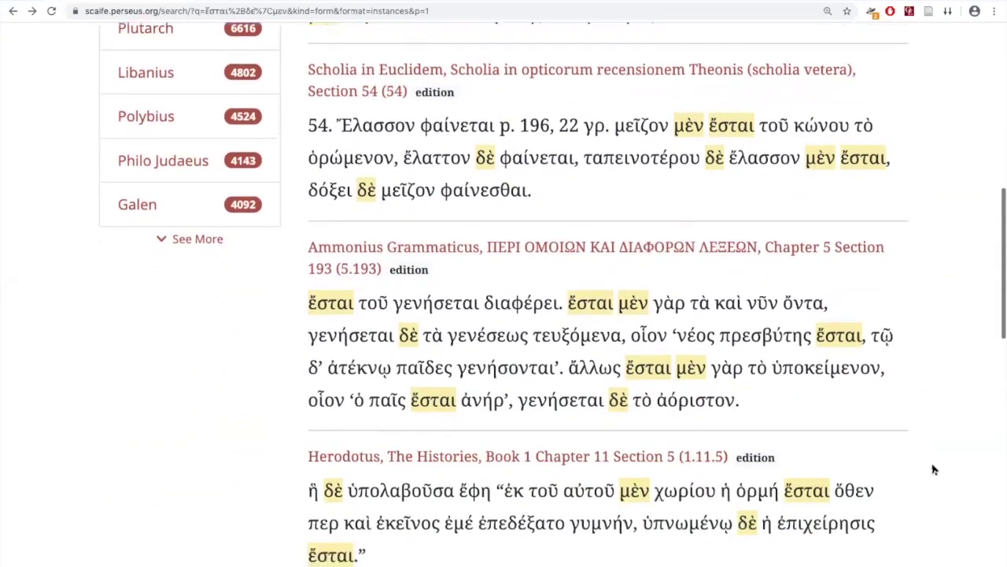
{"action": "scroll", "coordinate": [934, 469], "scroll_direction": "down", "scroll_amount": 1}
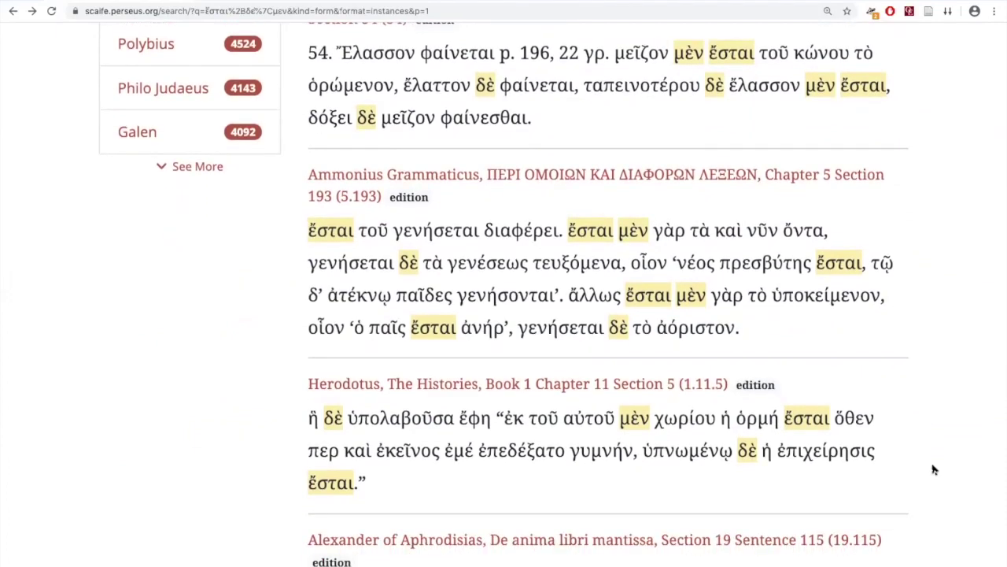
{"action": "scroll", "coordinate": [934, 469], "scroll_direction": "down", "scroll_amount": 5}
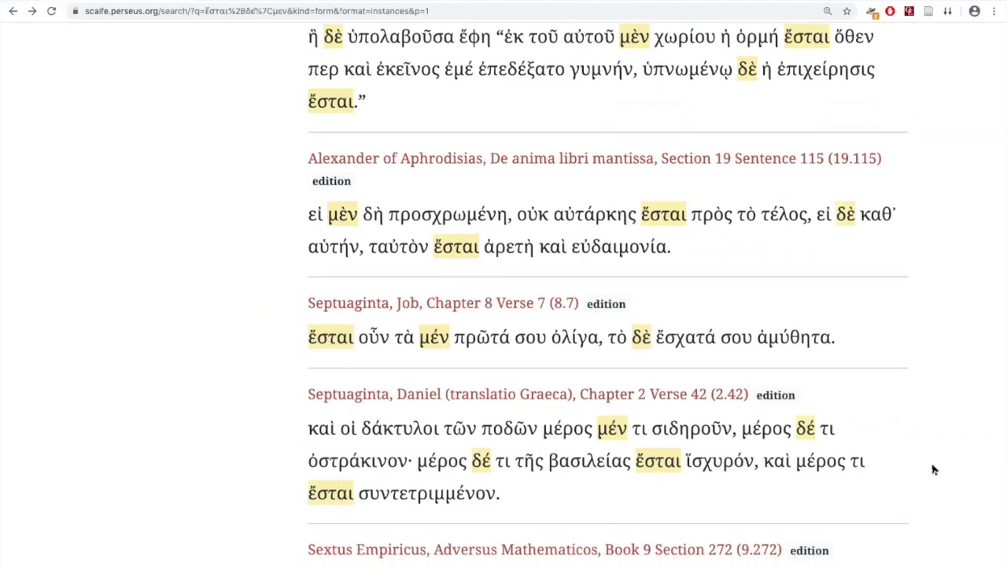
{"action": "scroll", "coordinate": [933, 469], "scroll_direction": "up", "scroll_amount": 1}
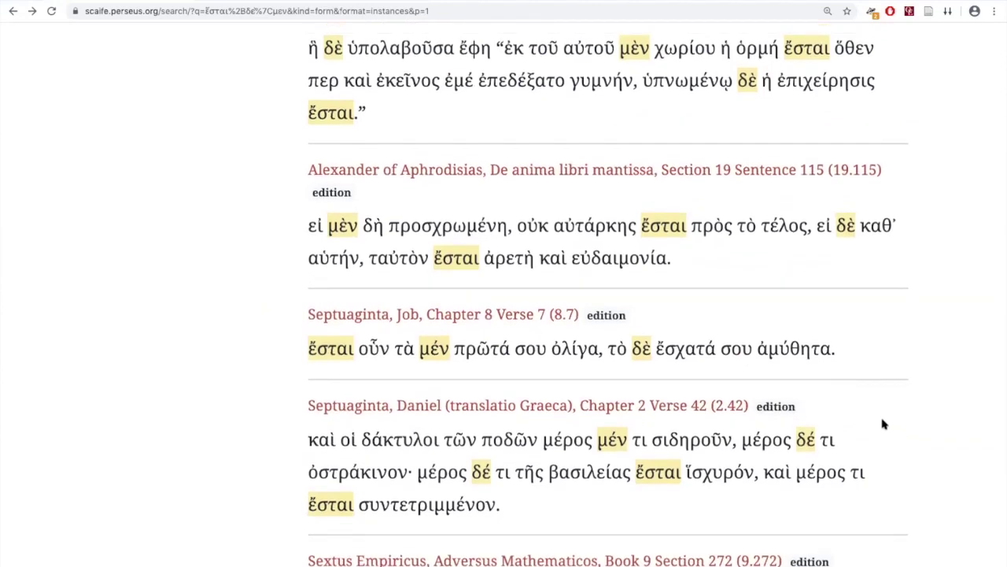
{"action": "scroll", "coordinate": [884, 424], "scroll_direction": "down", "scroll_amount": 2}
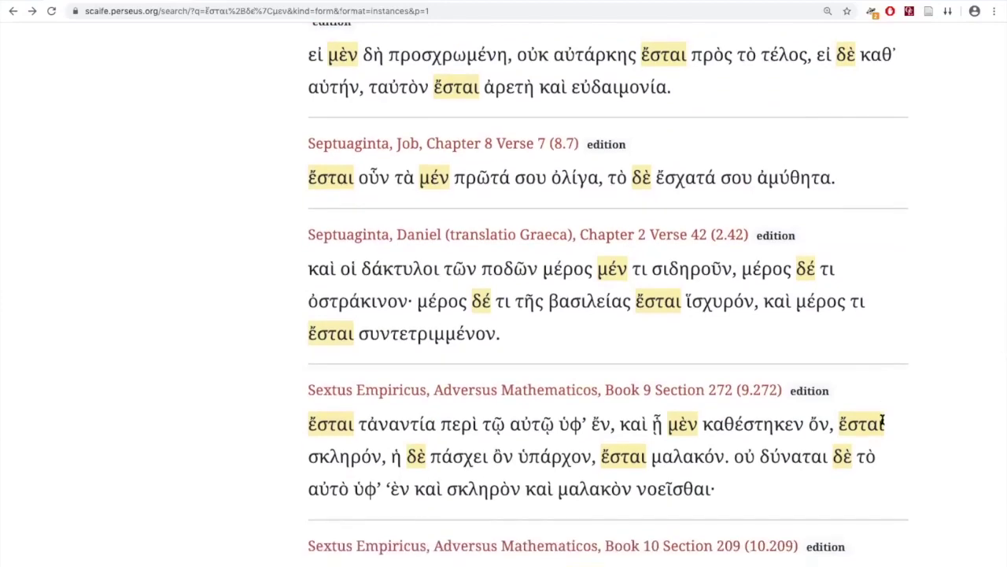
{"action": "scroll", "coordinate": [883, 425], "scroll_direction": "down", "scroll_amount": 1}
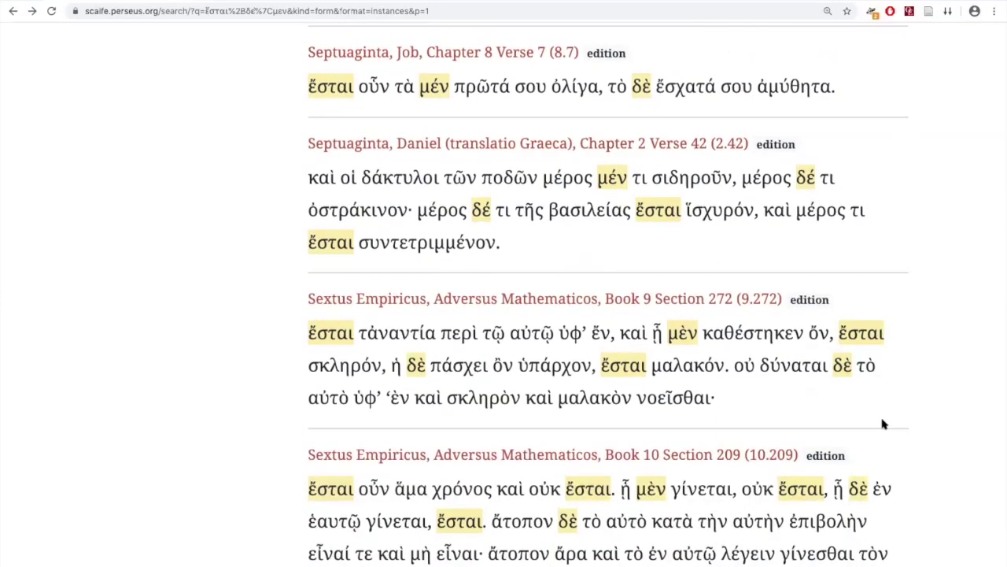
{"action": "scroll", "coordinate": [883, 424], "scroll_direction": "down", "scroll_amount": 1}
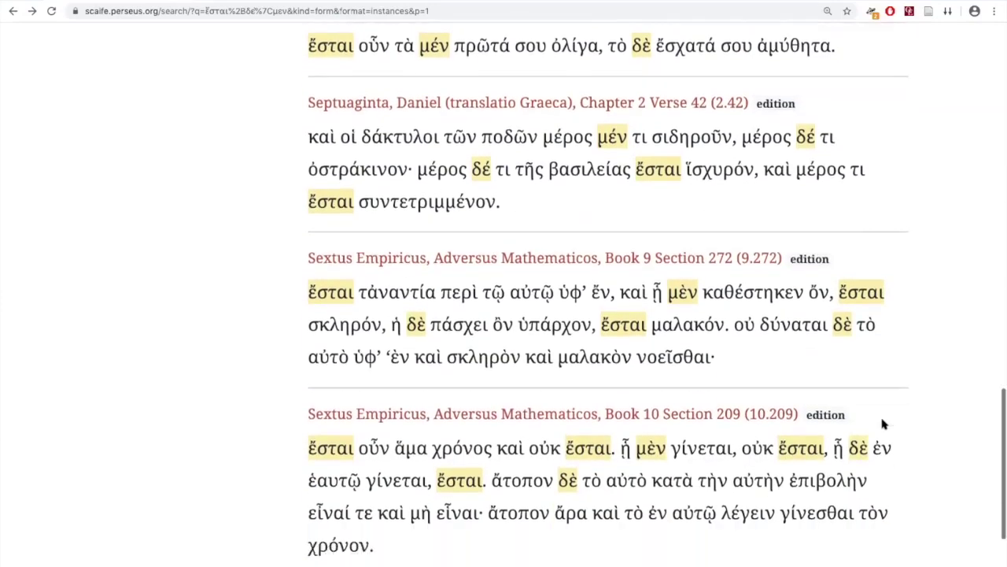
{"action": "scroll", "coordinate": [883, 424], "scroll_direction": "up", "scroll_amount": 7}
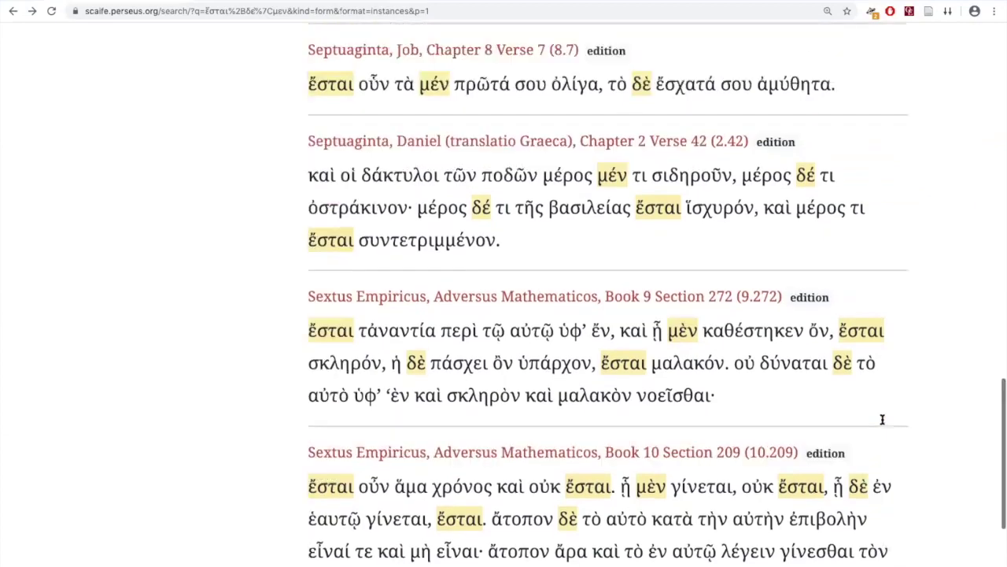
{"action": "scroll", "coordinate": [883, 424], "scroll_direction": "up", "scroll_amount": 8}
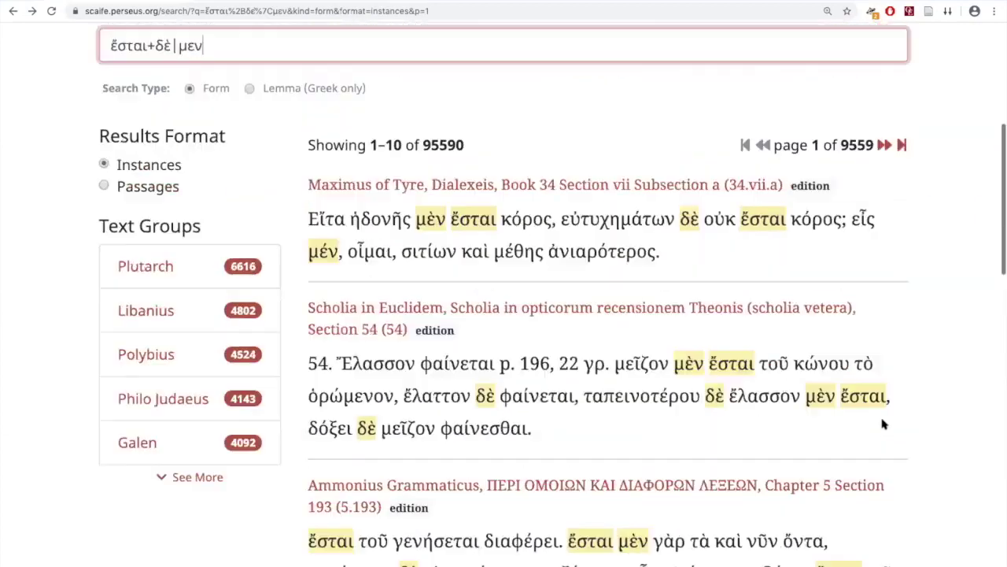
Exclude the token ουκ by running the query "ἔσται+δὲ|μεν -ουκ", and look over the text groups and first matches
{"action": "scroll", "coordinate": [513, 304], "scroll_direction": "up", "scroll_amount": 1}
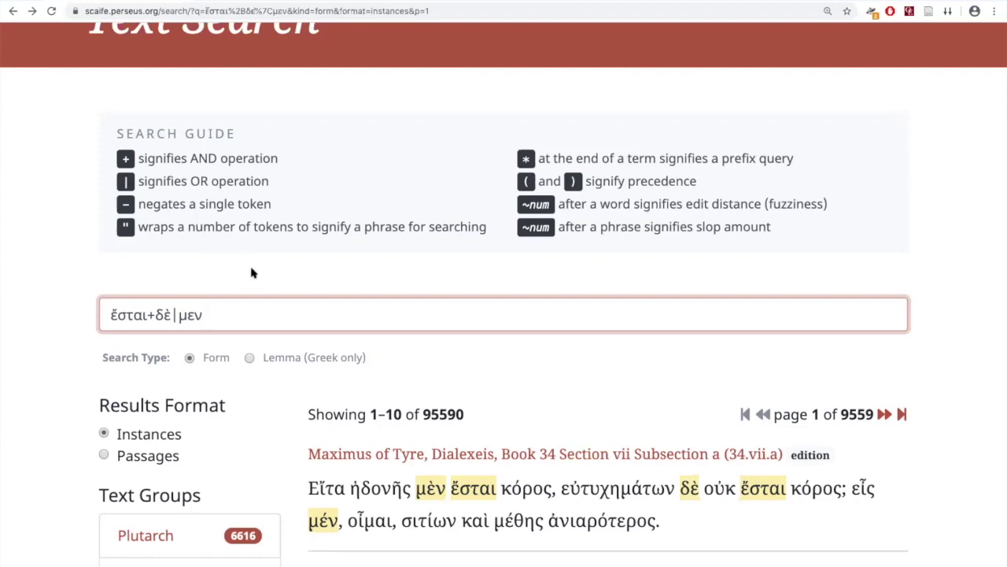
{"action": "type", "text": "-"}
{"action": "type", "text": " ouk"}
{"action": "key", "text": "BackSpace"}
{"action": "key", "text": "BackSpace"}
{"action": "key", "text": "BackSpace"}
{"action": "type", "text": "ουκ"}
{"action": "key", "text": "Return"}
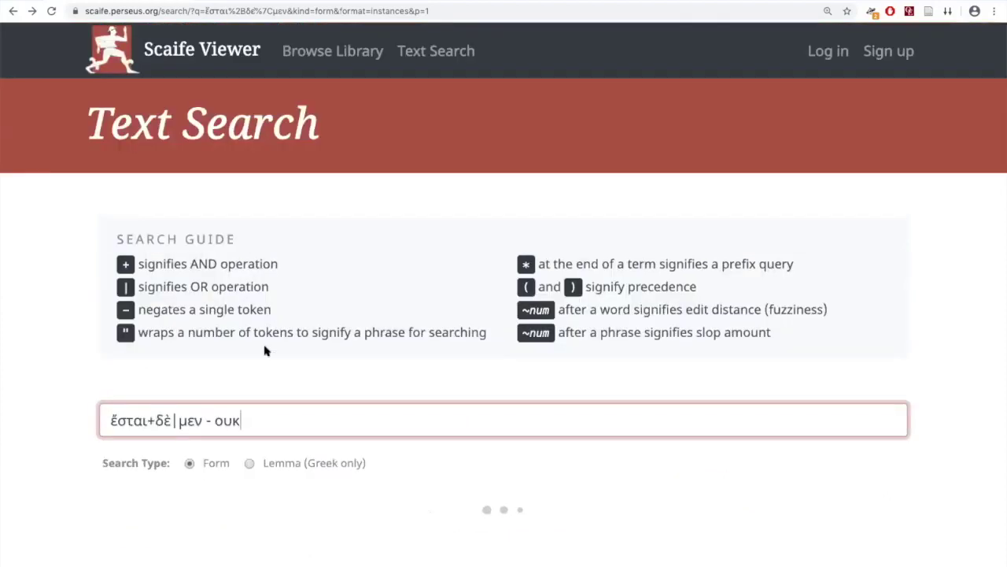
{"action": "left_click", "coordinate": [214, 420]}
{"action": "key", "text": "BackSpace"}
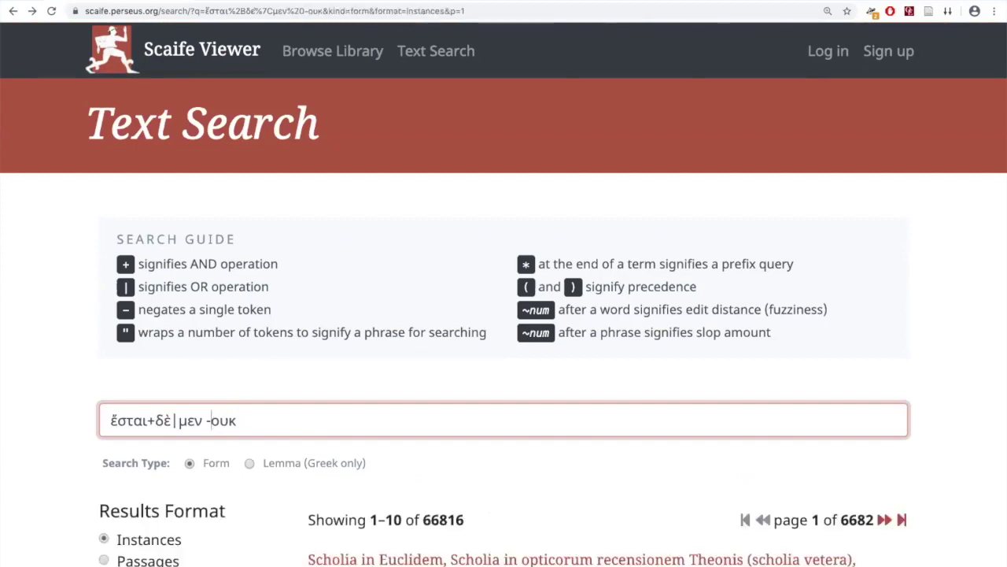
{"action": "scroll", "coordinate": [275, 431], "scroll_direction": "down", "scroll_amount": 2}
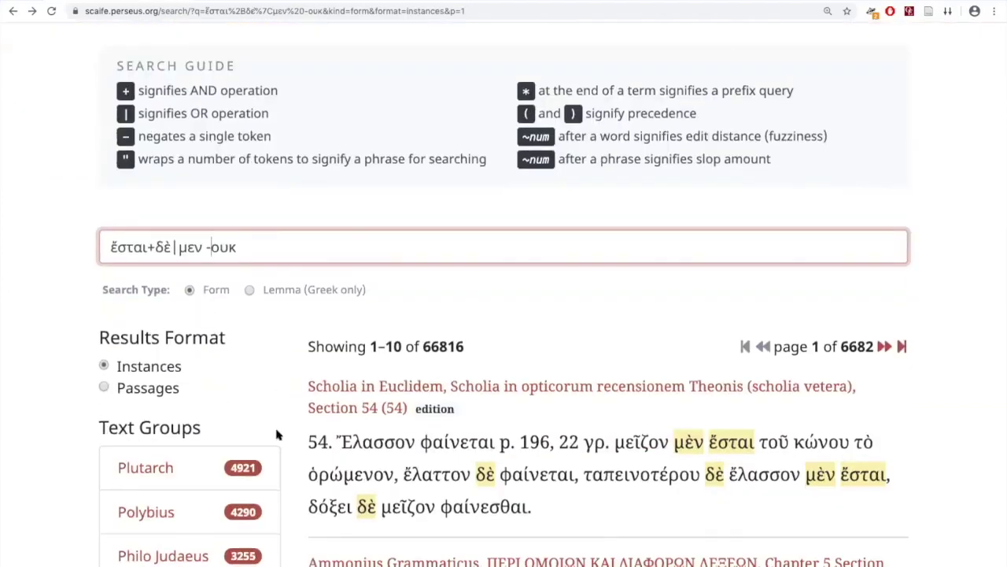
{"action": "scroll", "coordinate": [276, 431], "scroll_direction": "down", "scroll_amount": 2}
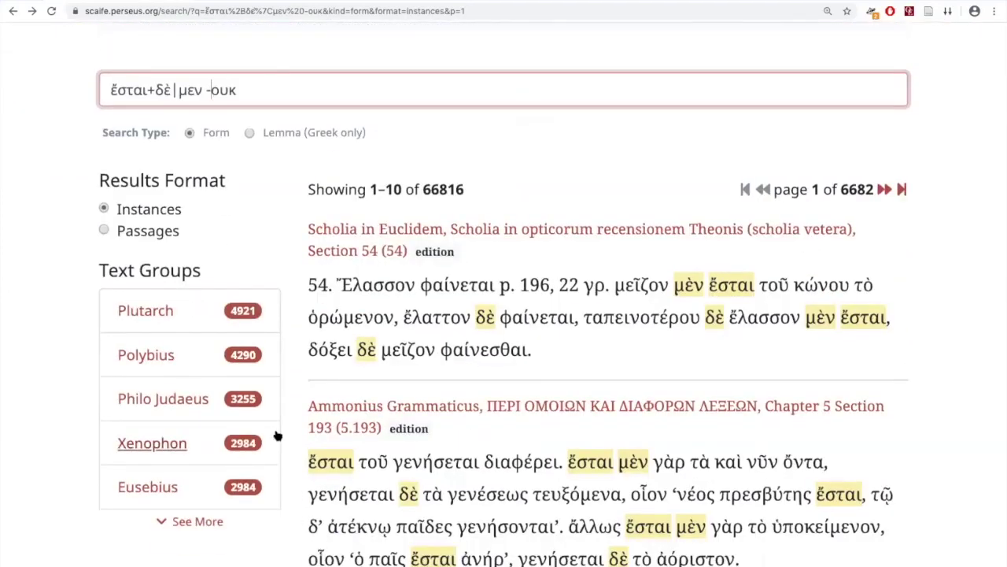
Reduce the query to the exact phrase "ἔσται δὲ" in quotation marks and run the search
{"action": "scroll", "coordinate": [277, 435], "scroll_direction": "up", "scroll_amount": 3}
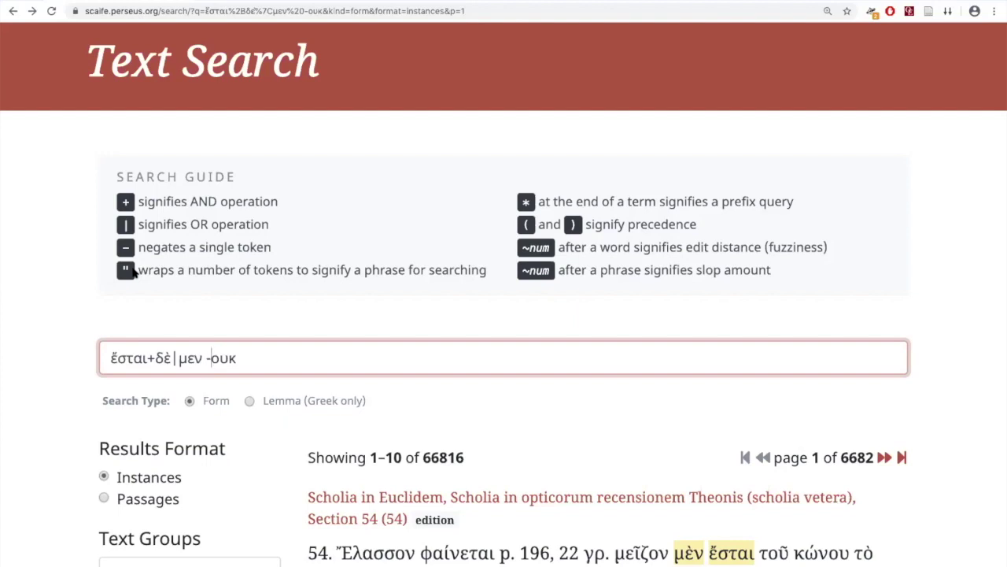
{"action": "left_click", "coordinate": [156, 356]}
{"action": "key", "text": "BackSpace"}
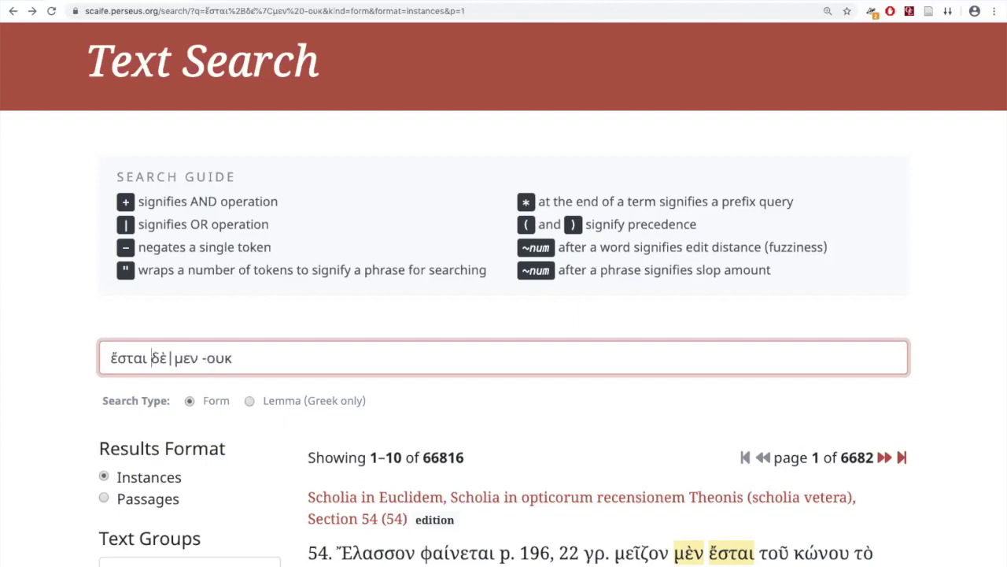
{"action": "left_click_drag", "start_coordinate": [167, 357], "coordinate": [233, 357]}
{"action": "type", "text": "\""}
{"action": "left_click", "coordinate": [111, 357]}
{"action": "type", "text": "\""}
{"action": "key", "text": "Return"}
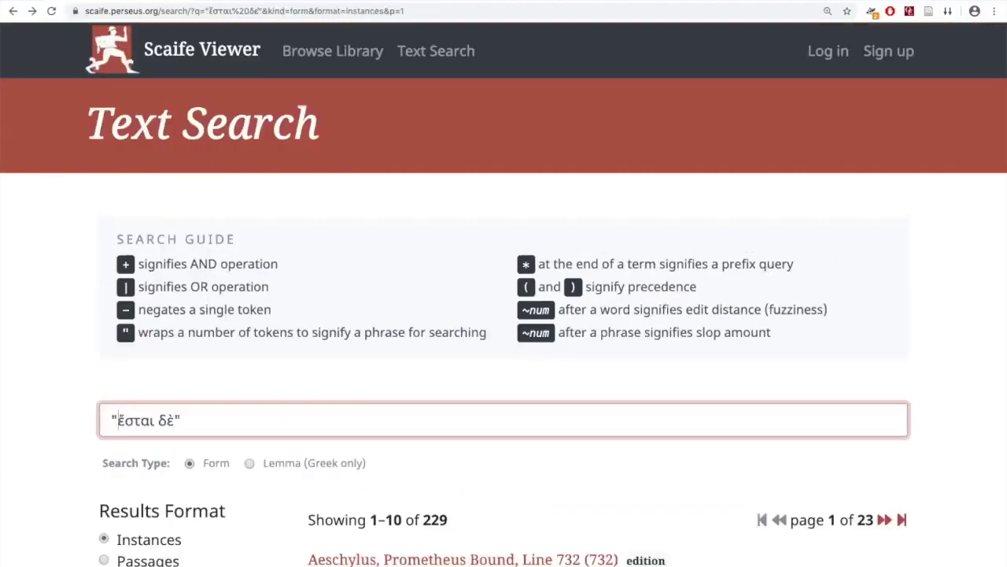
Look through the first page of phrase matches to check how "ἔσται δὲ" occurs in each passage
{"action": "scroll", "coordinate": [423, 352], "scroll_direction": "down", "scroll_amount": 8}
{"action": "scroll", "coordinate": [422, 352], "scroll_direction": "down", "scroll_amount": 5}
{"action": "scroll", "coordinate": [423, 352], "scroll_direction": "down", "scroll_amount": 2}
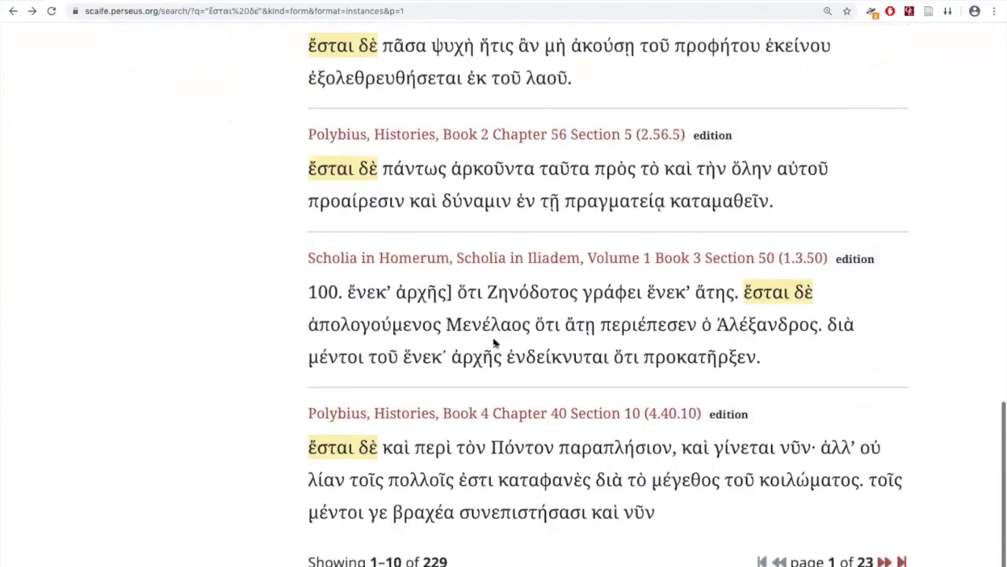
{"action": "scroll", "coordinate": [462, 342], "scroll_direction": "up", "scroll_amount": 15}
{"action": "scroll", "coordinate": [494, 341], "scroll_direction": "down", "scroll_amount": 1}
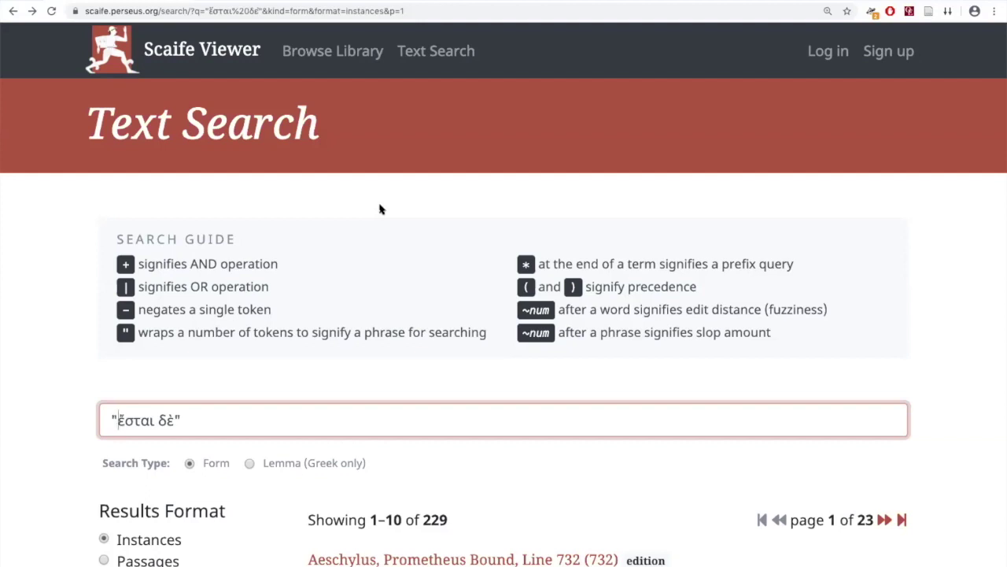
Replace the phrase query with "λαος αγω", switch the search type to Lemma (Greek only), and run the search
{"action": "key", "text": "super+a"}
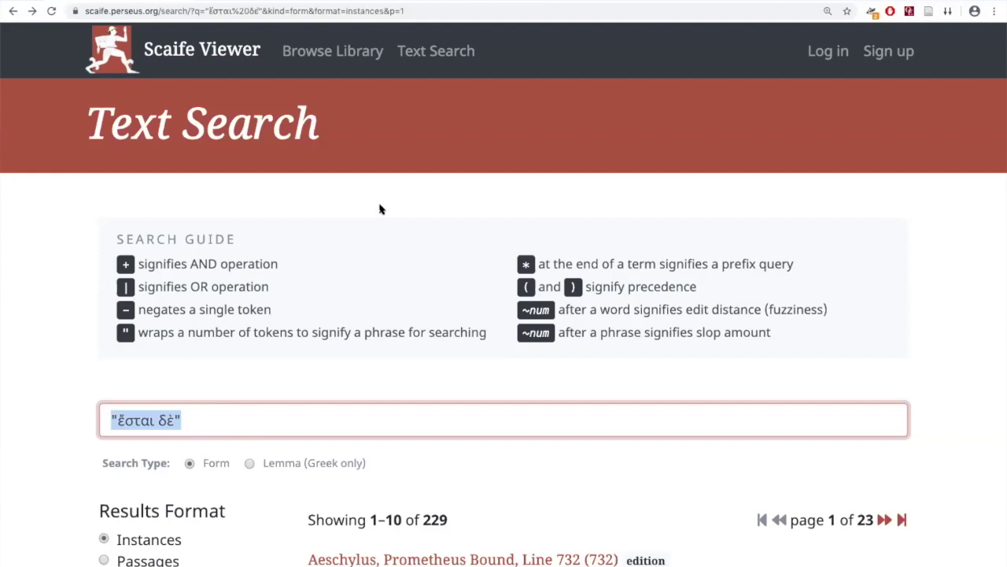
{"action": "key", "text": "BackSpace"}
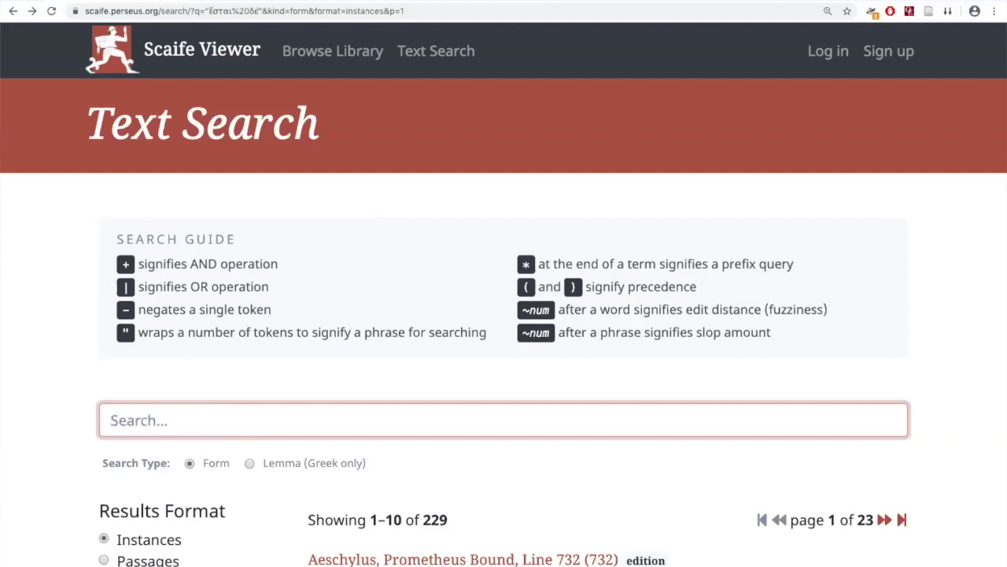
{"action": "type", "text": "λαος αγω"}
{"action": "left_click", "coordinate": [249, 463]}
{"action": "left_click", "coordinate": [289, 418]}
{"action": "key", "text": "Return"}
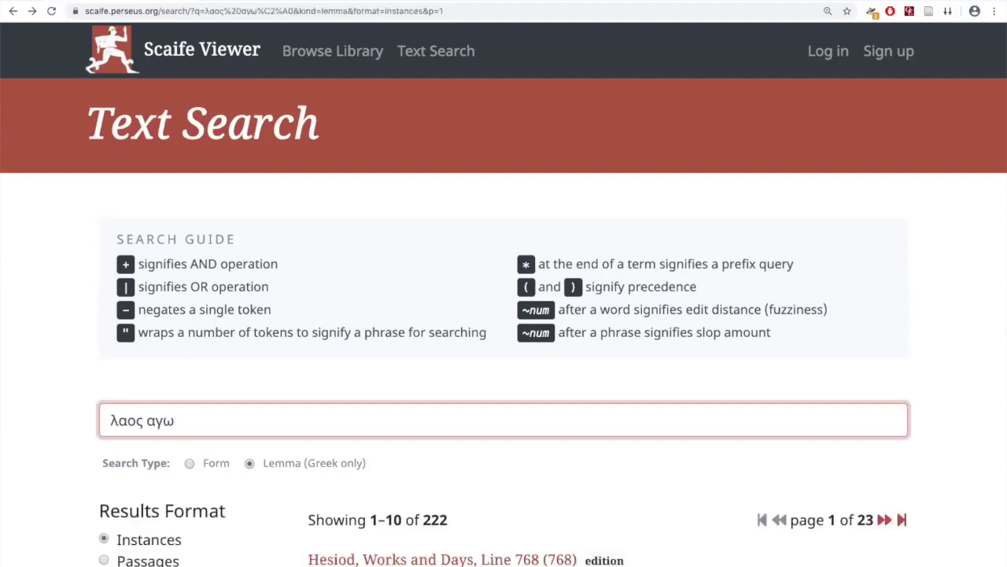
Examine which inflected forms of λαος and αγω are highlighted in the passages on the first page of lemma results
{"action": "scroll", "coordinate": [862, 370], "scroll_direction": "down", "scroll_amount": 1}
{"action": "scroll", "coordinate": [862, 369], "scroll_direction": "down", "scroll_amount": 1}
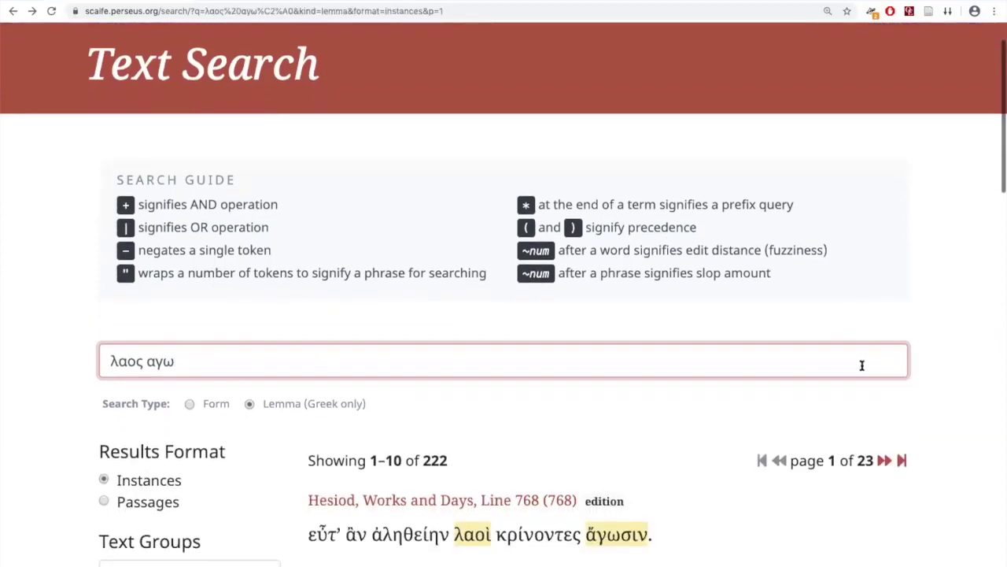
{"action": "scroll", "coordinate": [944, 388], "scroll_direction": "down", "scroll_amount": 1}
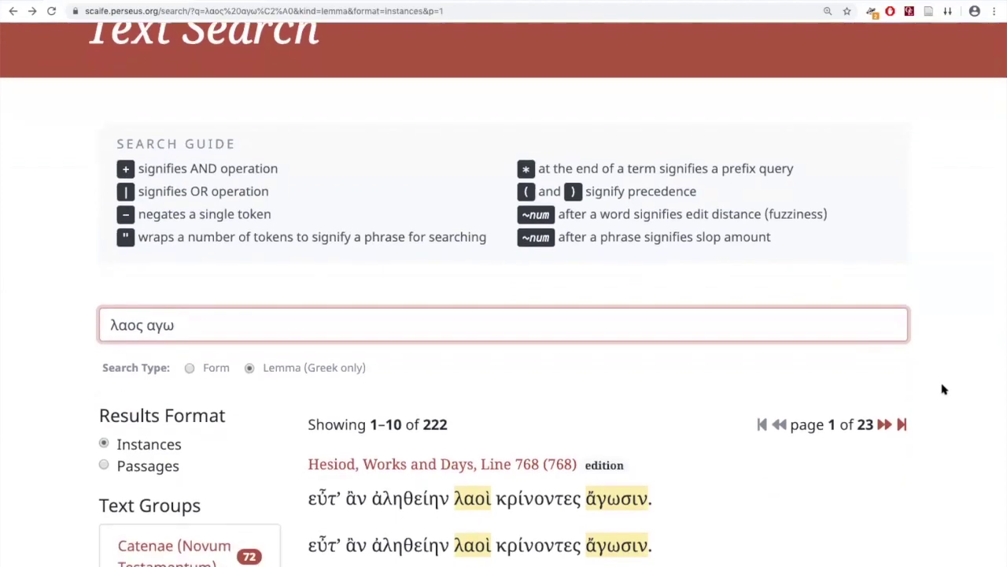
{"action": "scroll", "coordinate": [944, 389], "scroll_direction": "down", "scroll_amount": 3}
{"action": "scroll", "coordinate": [945, 388], "scroll_direction": "down", "scroll_amount": 5}
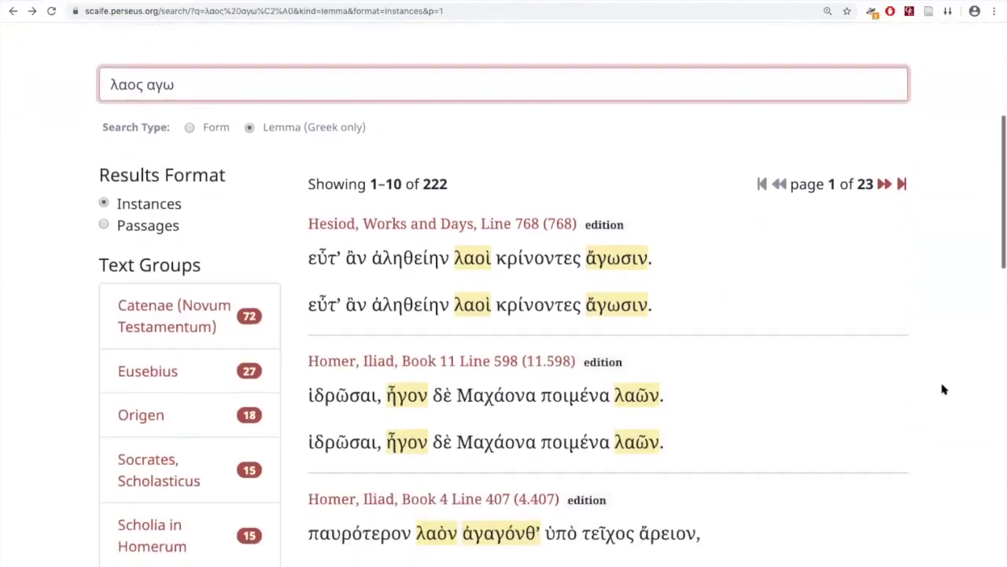
{"action": "scroll", "coordinate": [944, 389], "scroll_direction": "down", "scroll_amount": 3}
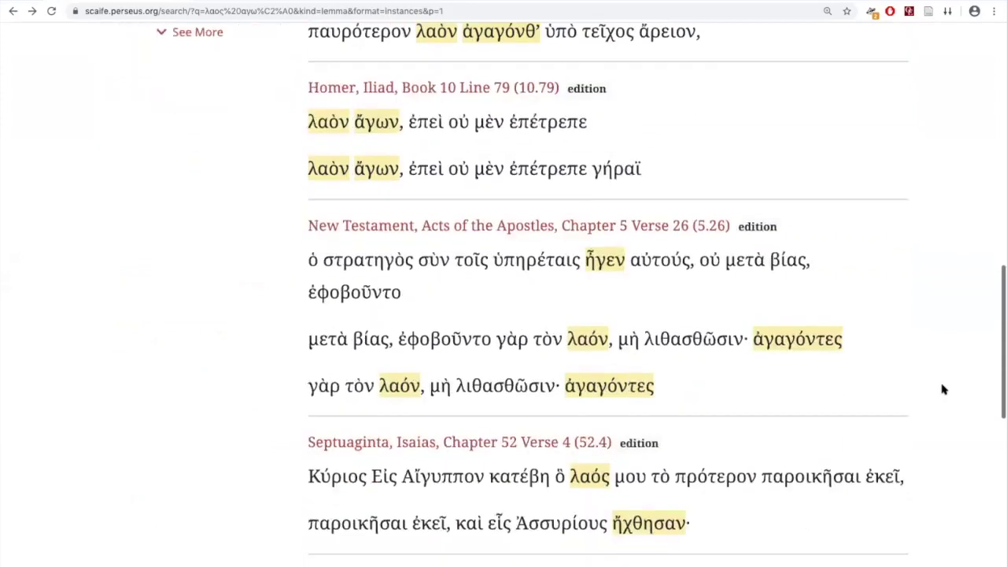
{"action": "scroll", "coordinate": [944, 389], "scroll_direction": "up", "scroll_amount": 2}
{"action": "scroll", "coordinate": [943, 389], "scroll_direction": "down", "scroll_amount": 2}
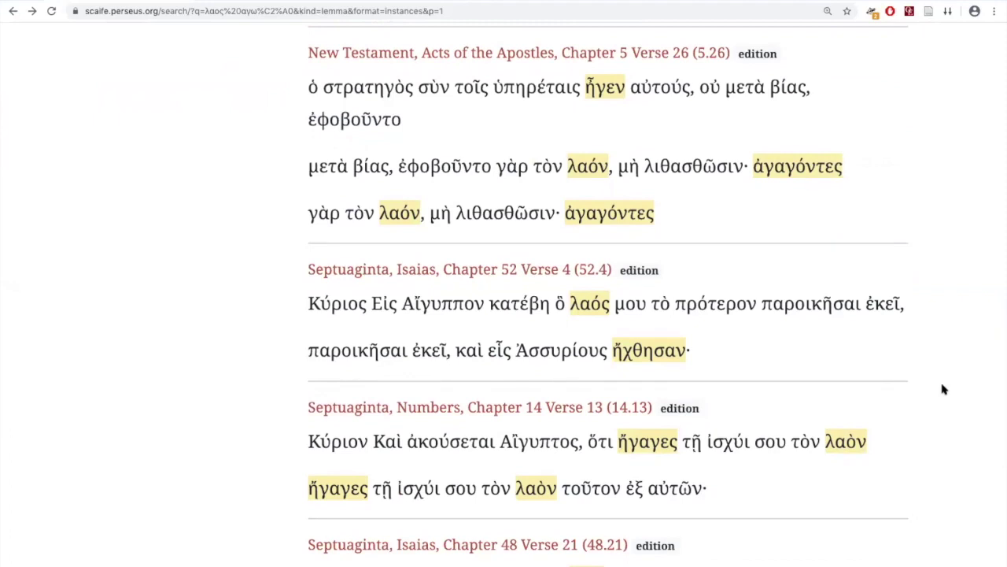
{"action": "scroll", "coordinate": [944, 389], "scroll_direction": "up", "scroll_amount": 1}
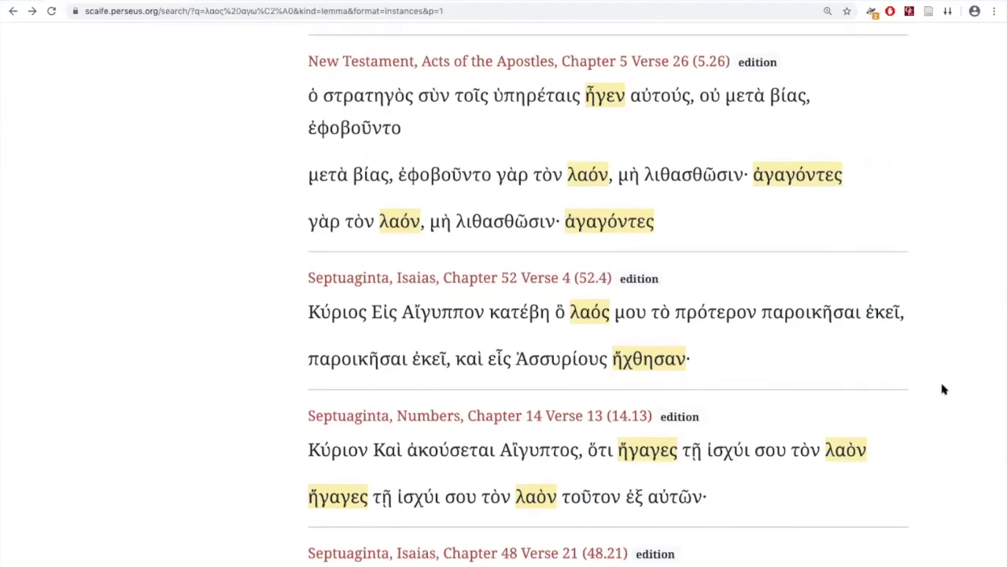
{"action": "scroll", "coordinate": [944, 389], "scroll_direction": "up", "scroll_amount": 1}
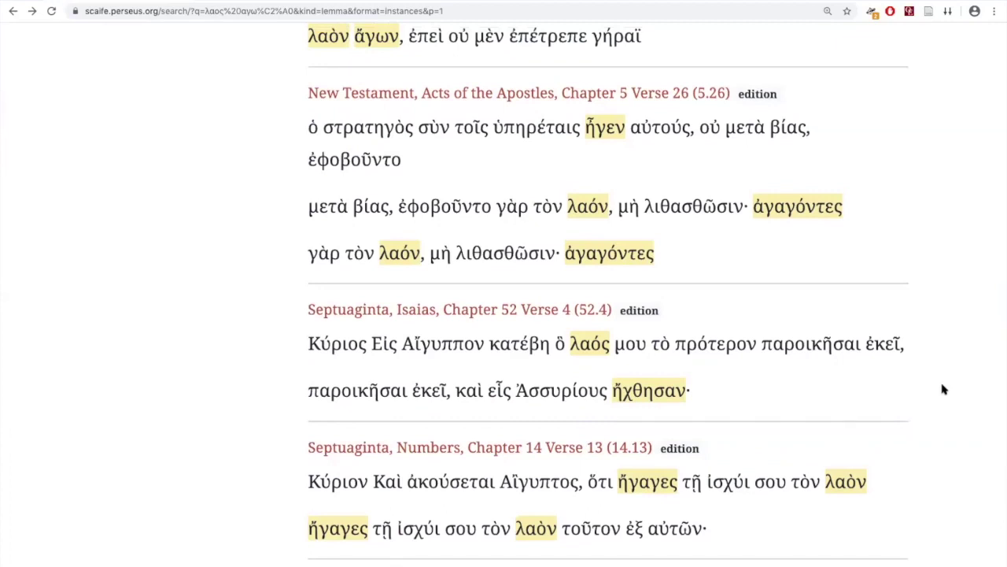
{"action": "scroll", "coordinate": [943, 389], "scroll_direction": "down", "scroll_amount": 3}
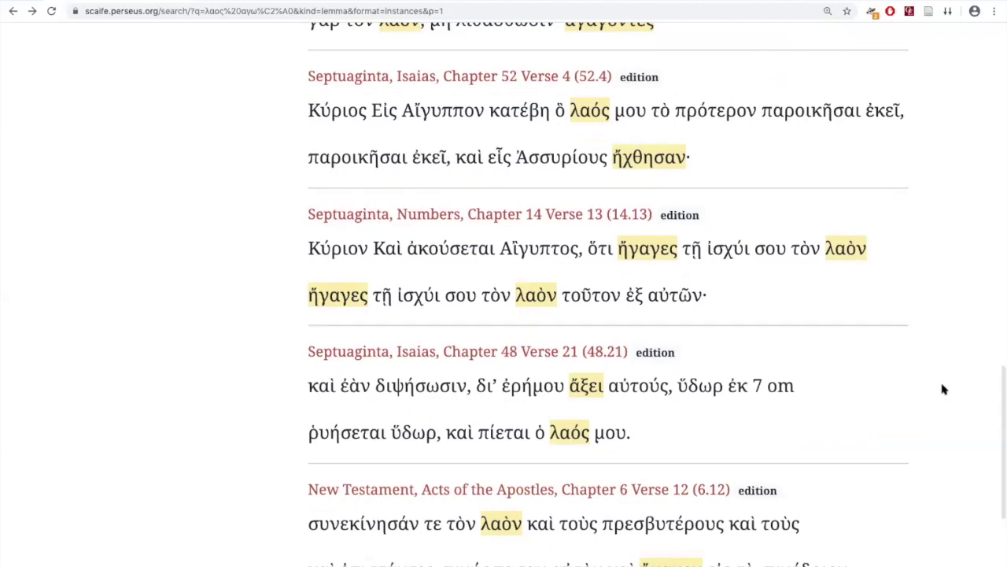
{"action": "scroll", "coordinate": [943, 389], "scroll_direction": "down", "scroll_amount": 3}
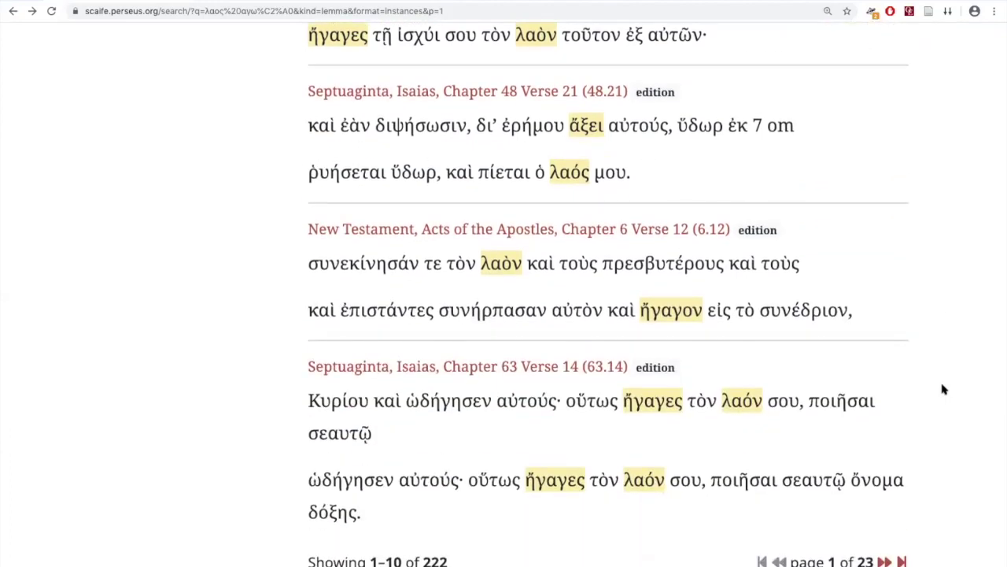
Review the first lemma matches and the text groups again, and return to the search guide and query
{"action": "scroll", "coordinate": [944, 388], "scroll_direction": "up", "scroll_amount": 15}
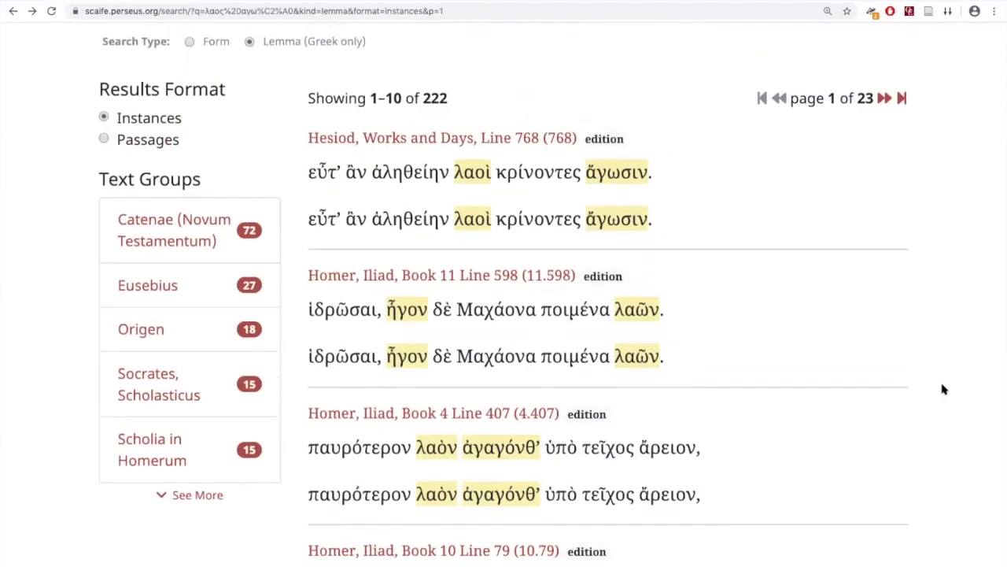
{"action": "scroll", "coordinate": [943, 389], "scroll_direction": "up", "scroll_amount": 3}
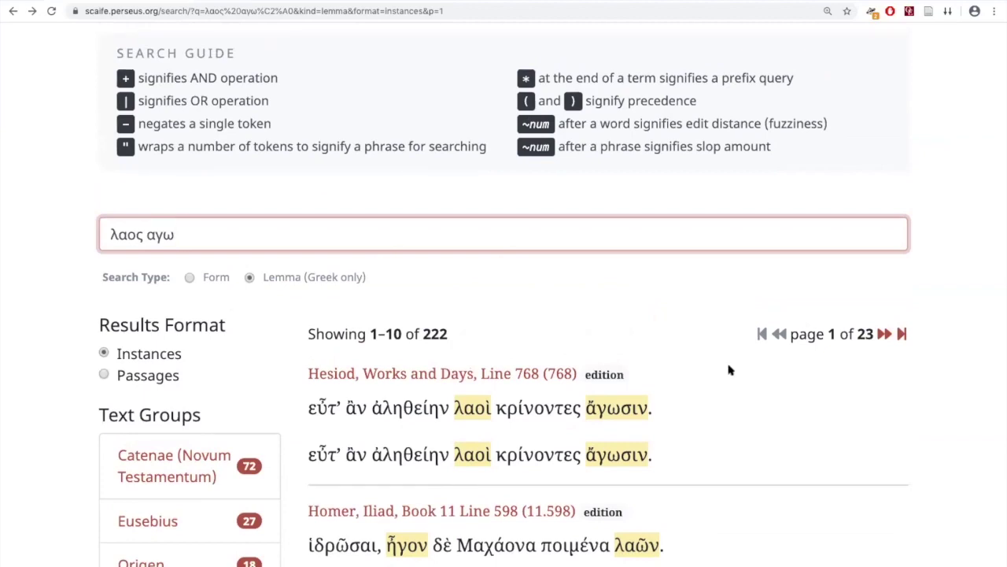
{"action": "scroll", "coordinate": [728, 370], "scroll_direction": "up", "scroll_amount": 2}
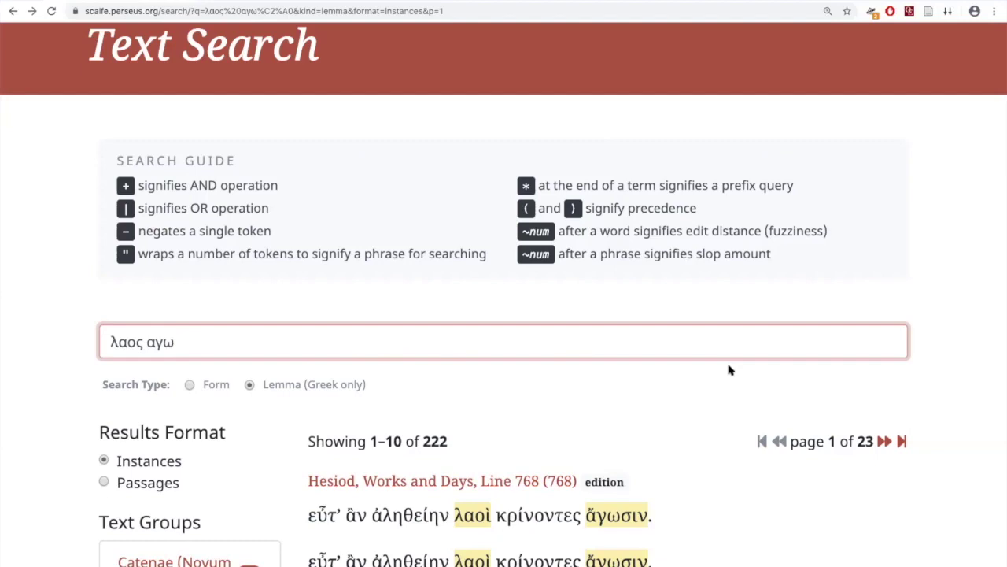
{"action": "scroll", "coordinate": [729, 370], "scroll_direction": "down", "scroll_amount": 8}
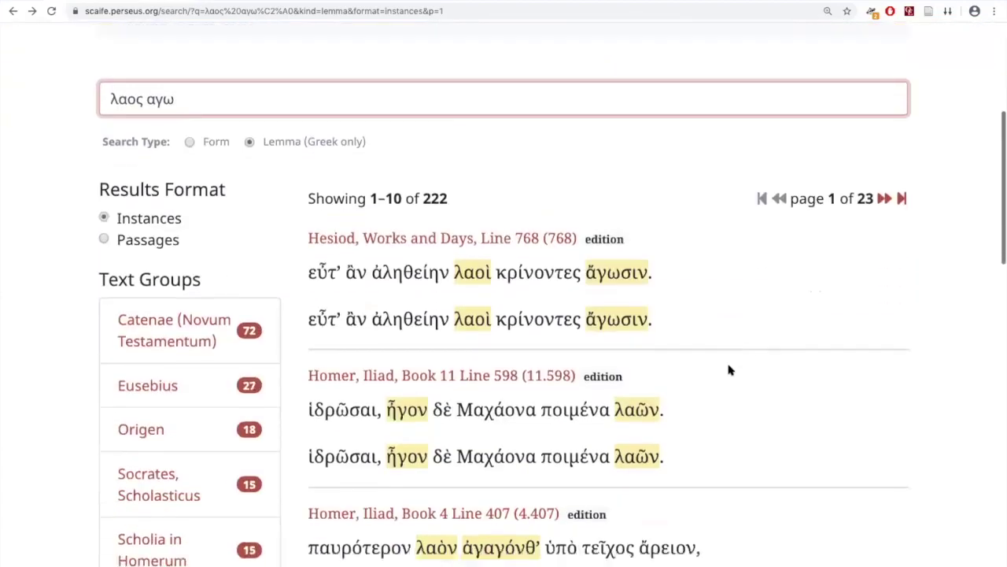
{"action": "scroll", "coordinate": [728, 370], "scroll_direction": "up", "scroll_amount": 3}
{"action": "scroll", "coordinate": [728, 370], "scroll_direction": "up", "scroll_amount": 5}
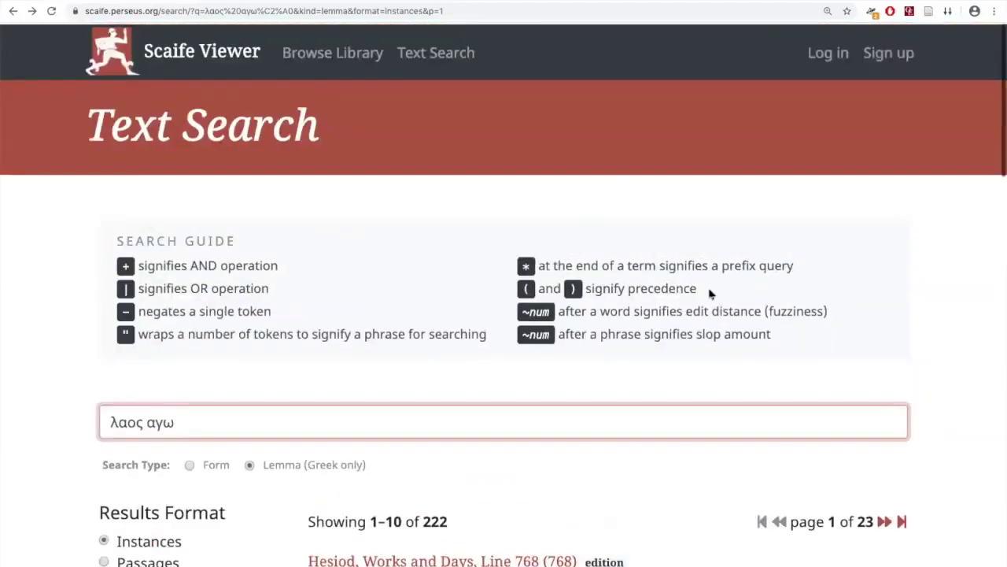